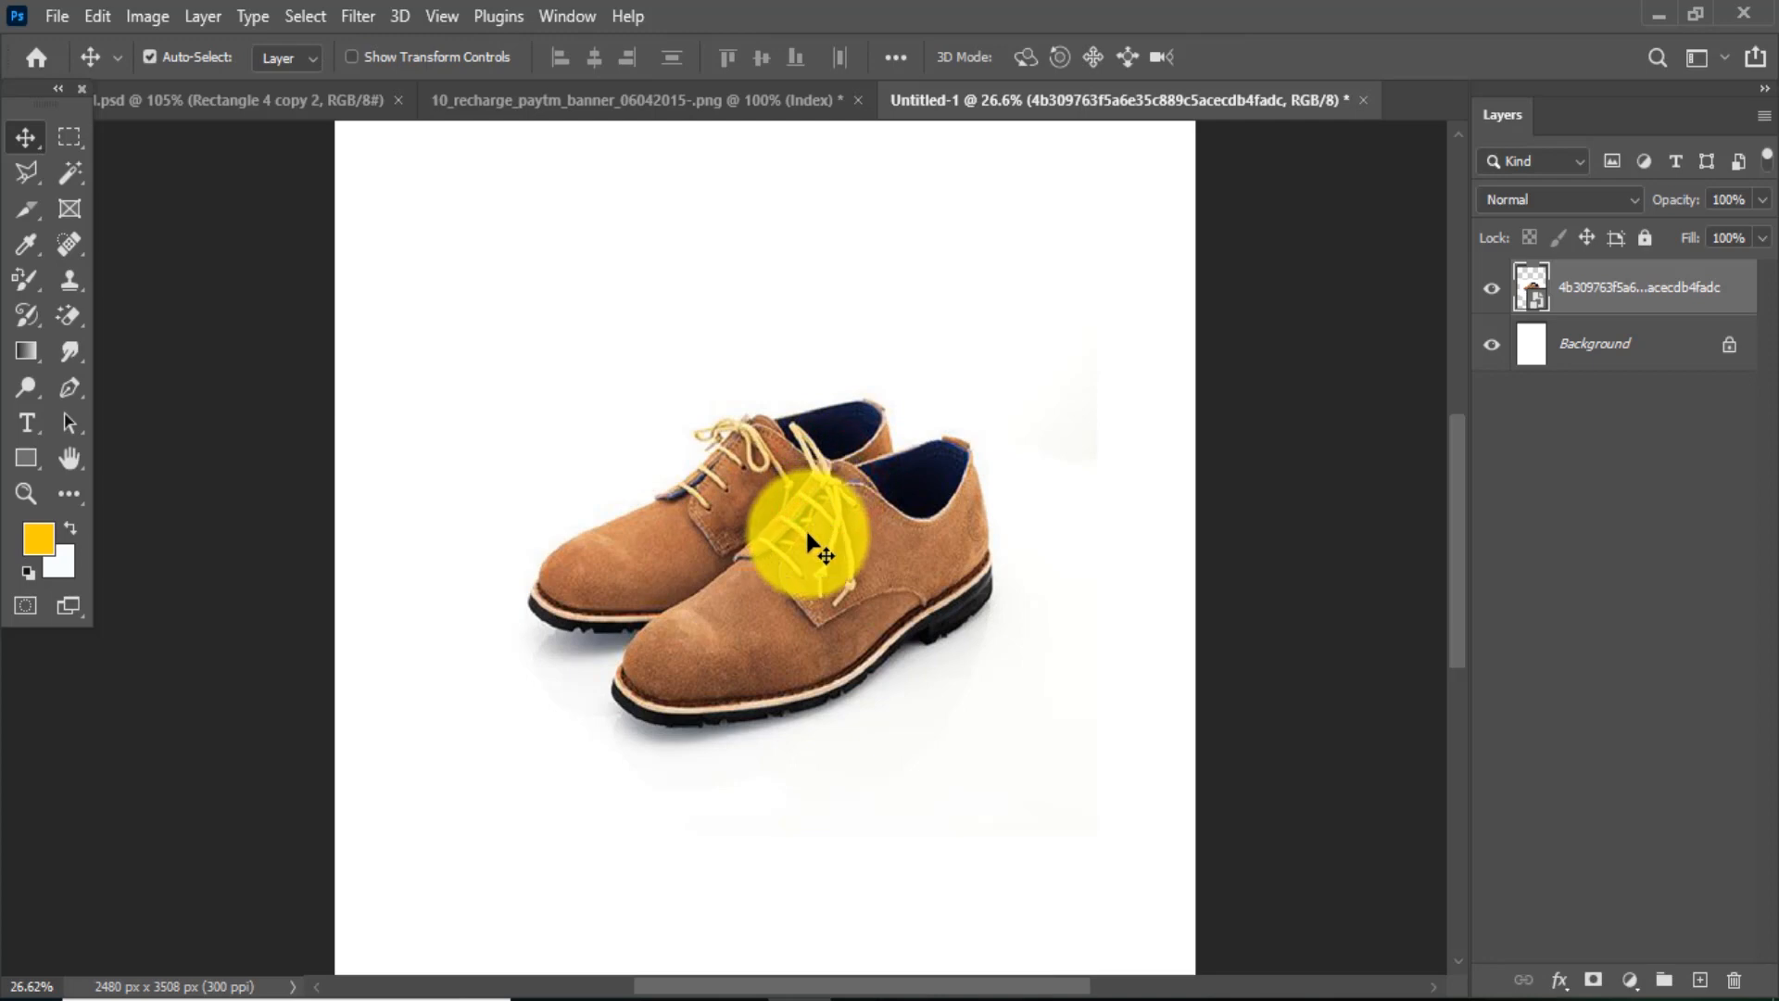
# Step: Scale the shoe image down to about 88% with Free Transform, keeping its proportions and its lower-right corner fixed
pyautogui.hotkey('ctrl', 't')
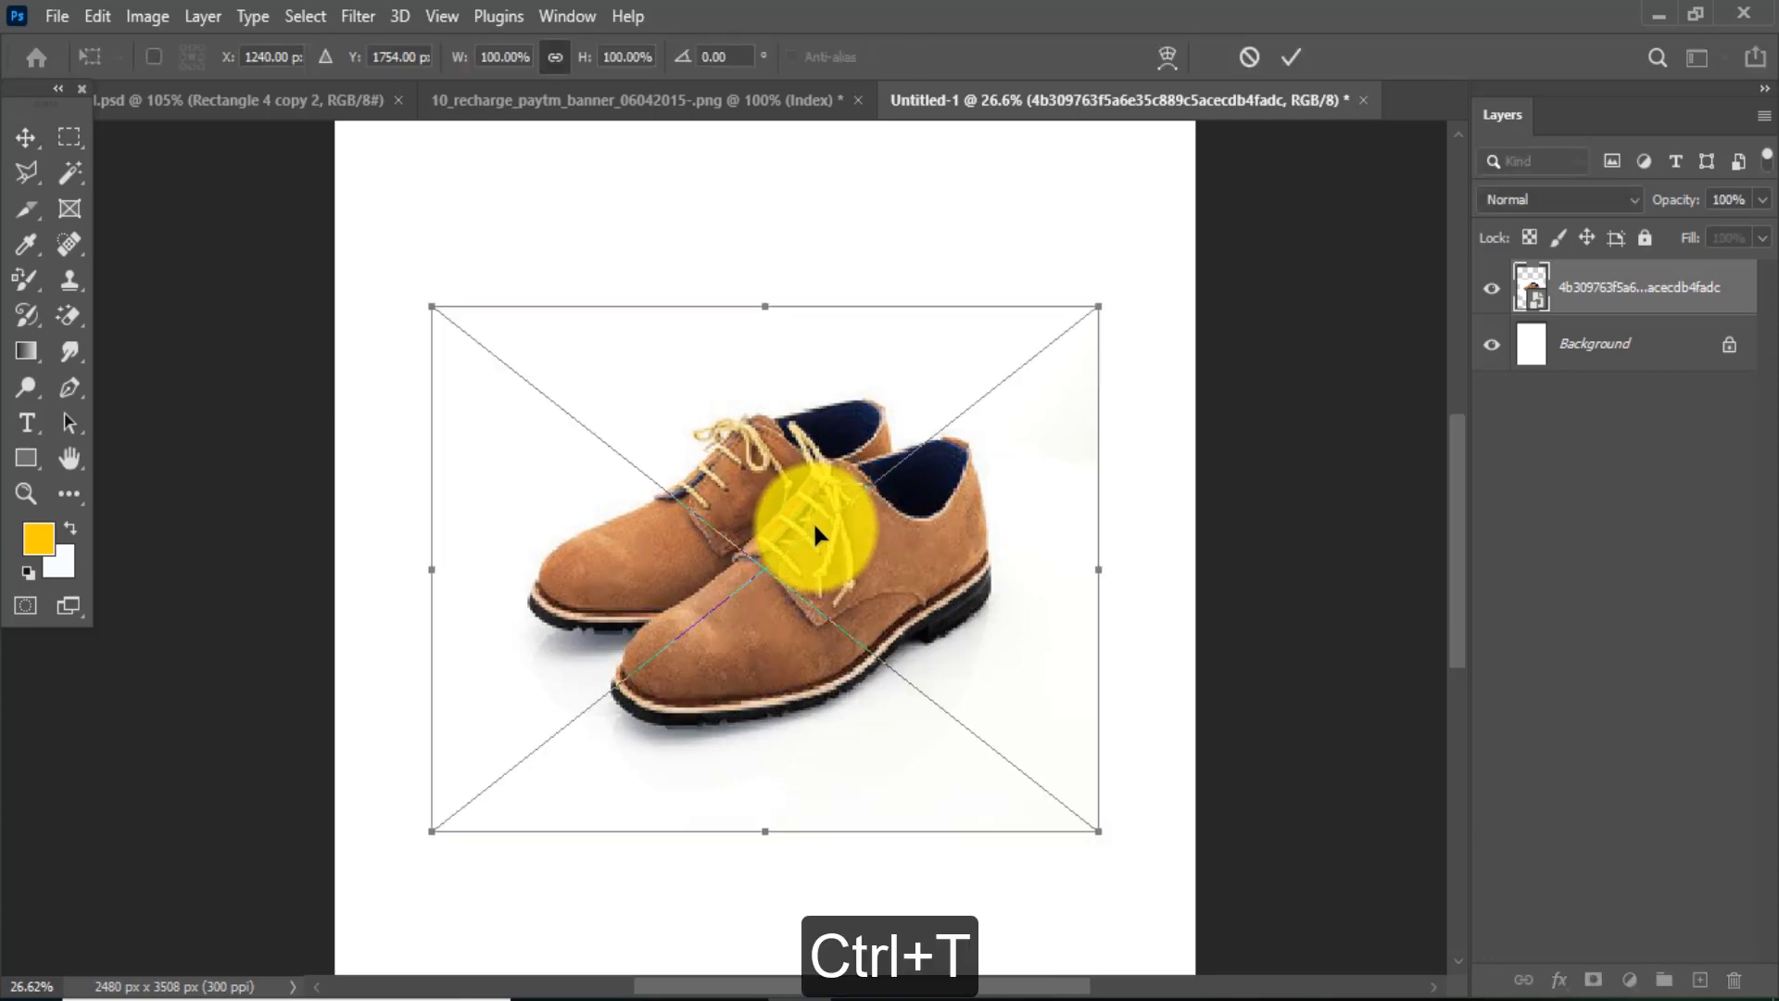
pyautogui.rightClick(814, 521)
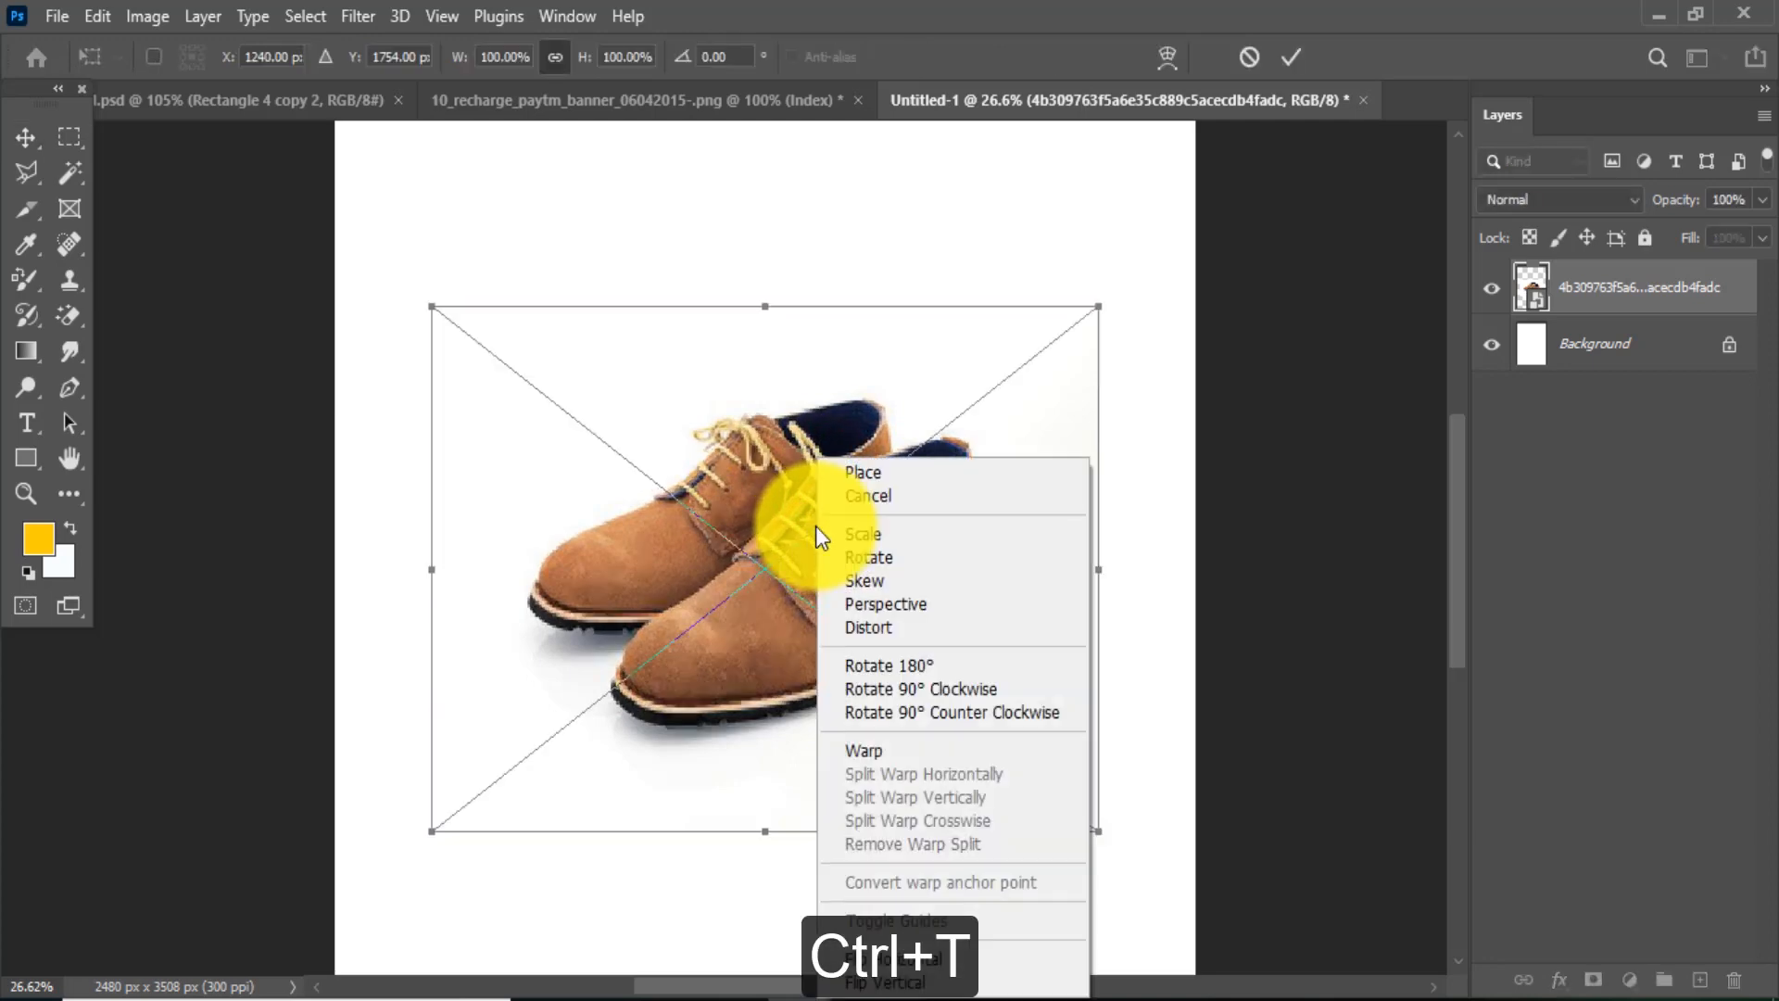
pyautogui.click(866, 531)
pyautogui.moveTo(432, 306); pyautogui.dragTo(471, 337)
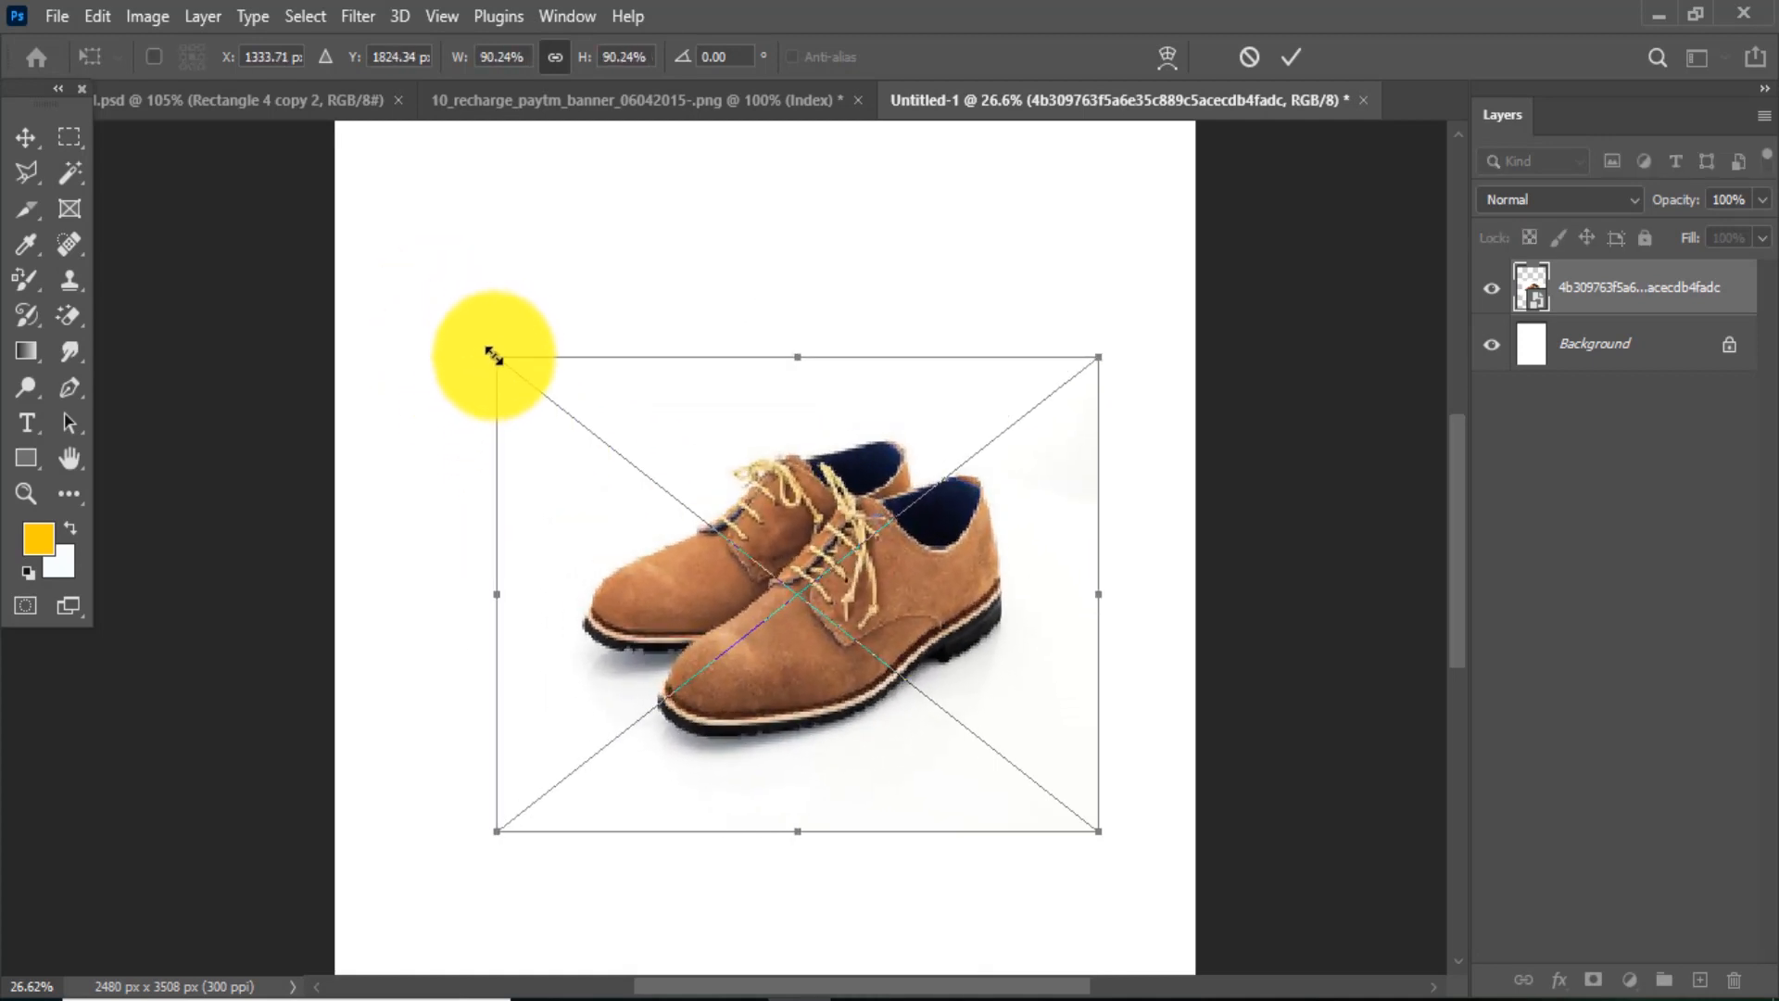
pyautogui.moveTo(497, 358); pyautogui.dragTo(512, 370)
# Step: Rotate the shoe image slightly counter-clockwise, by about 1.4 degrees
pyautogui.rightClick(667, 480)
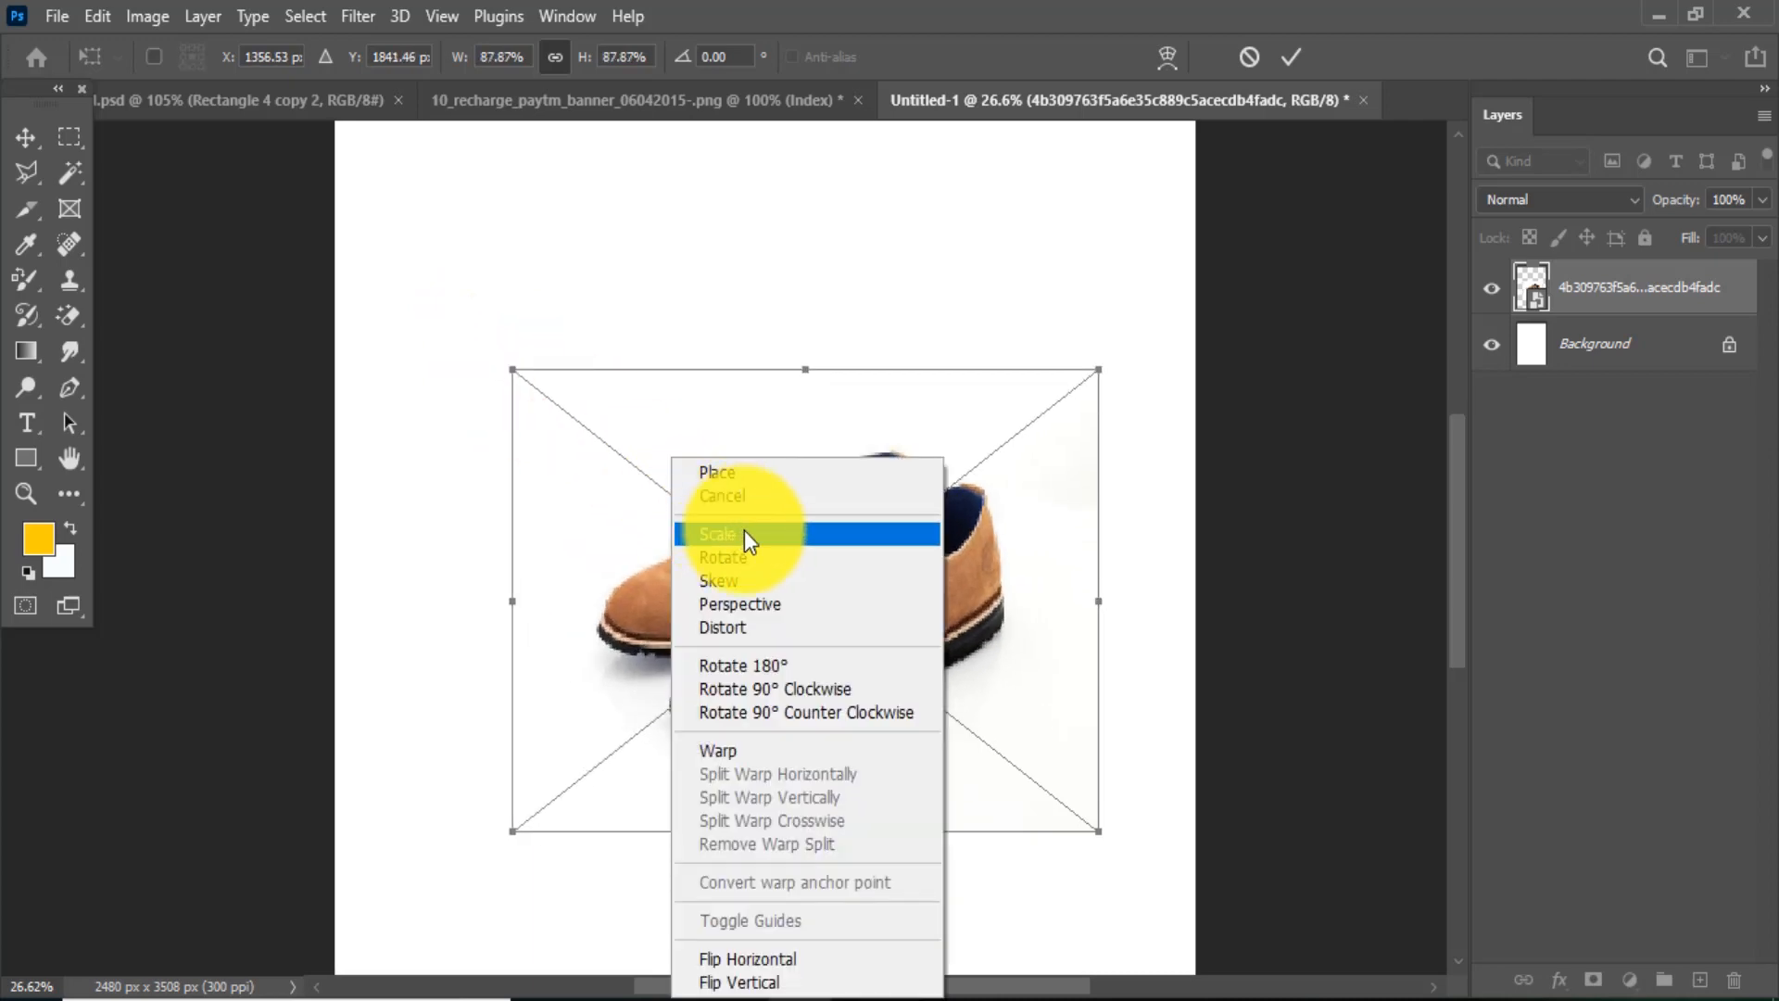
pyautogui.click(741, 559)
pyautogui.moveTo(1122, 359); pyautogui.dragTo(931, 509)
# Step: Skew the shoe image by shifting its upper edge leftward and offsetting its two lower corners
pyautogui.rightClick(889, 517)
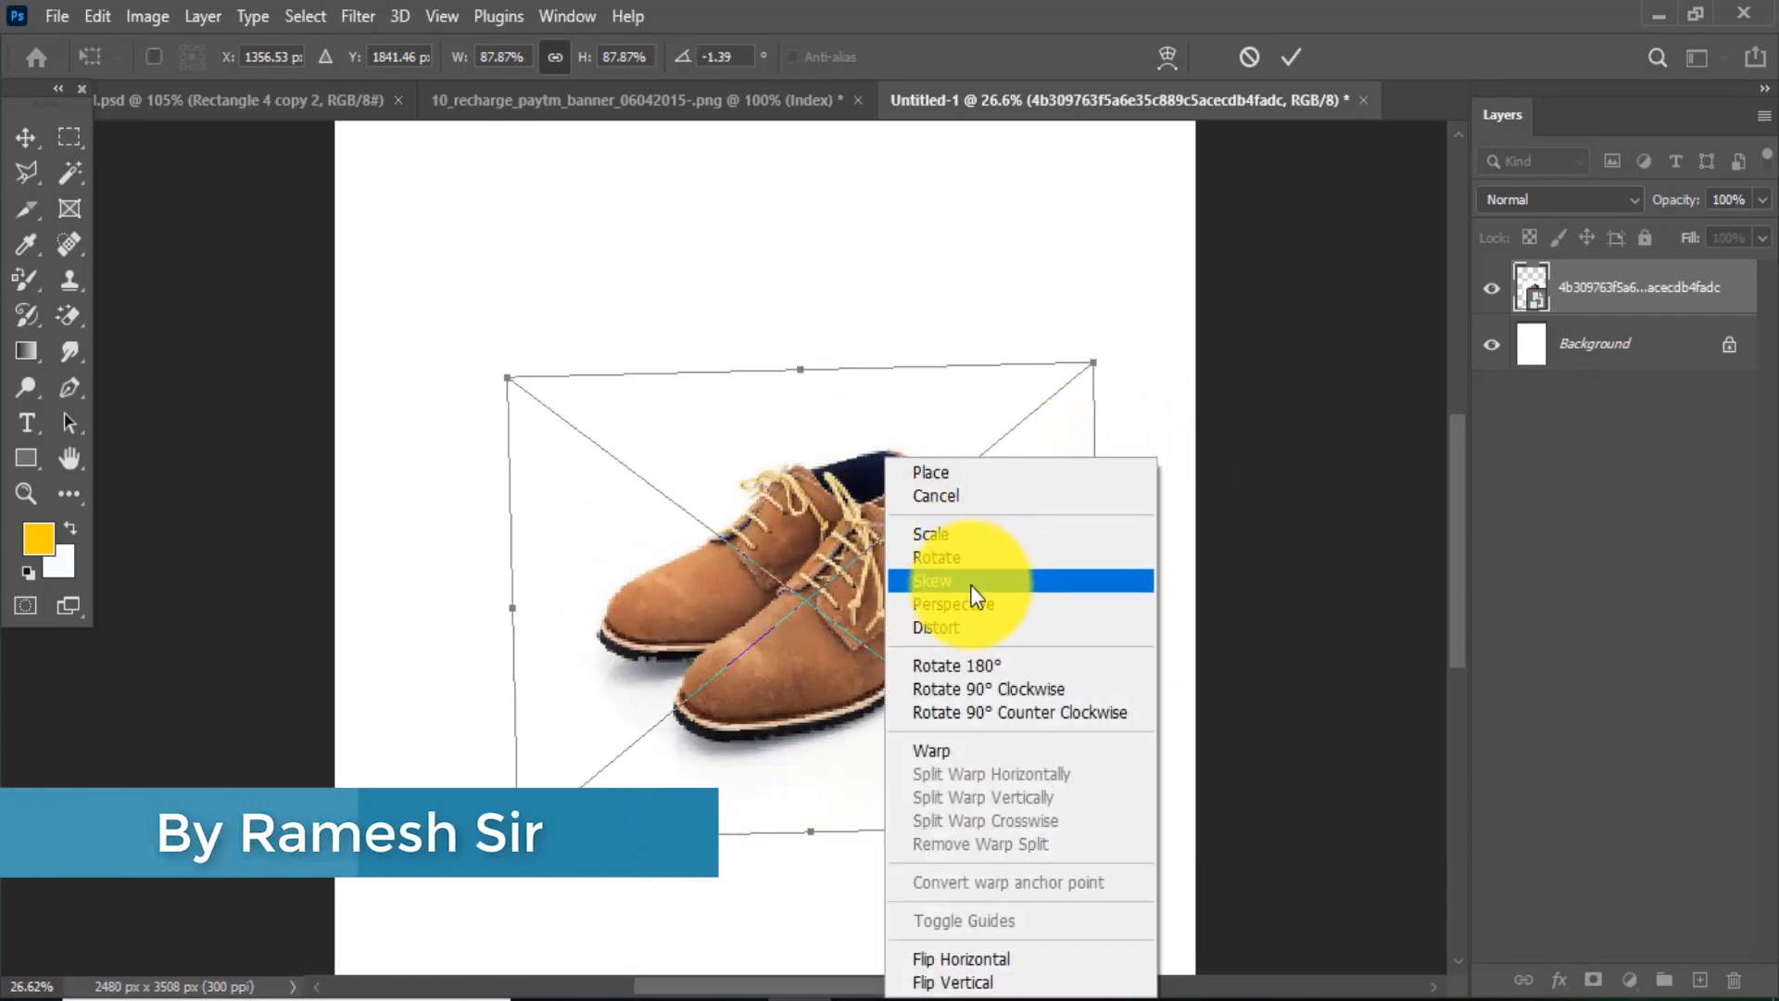
pyautogui.click(947, 584)
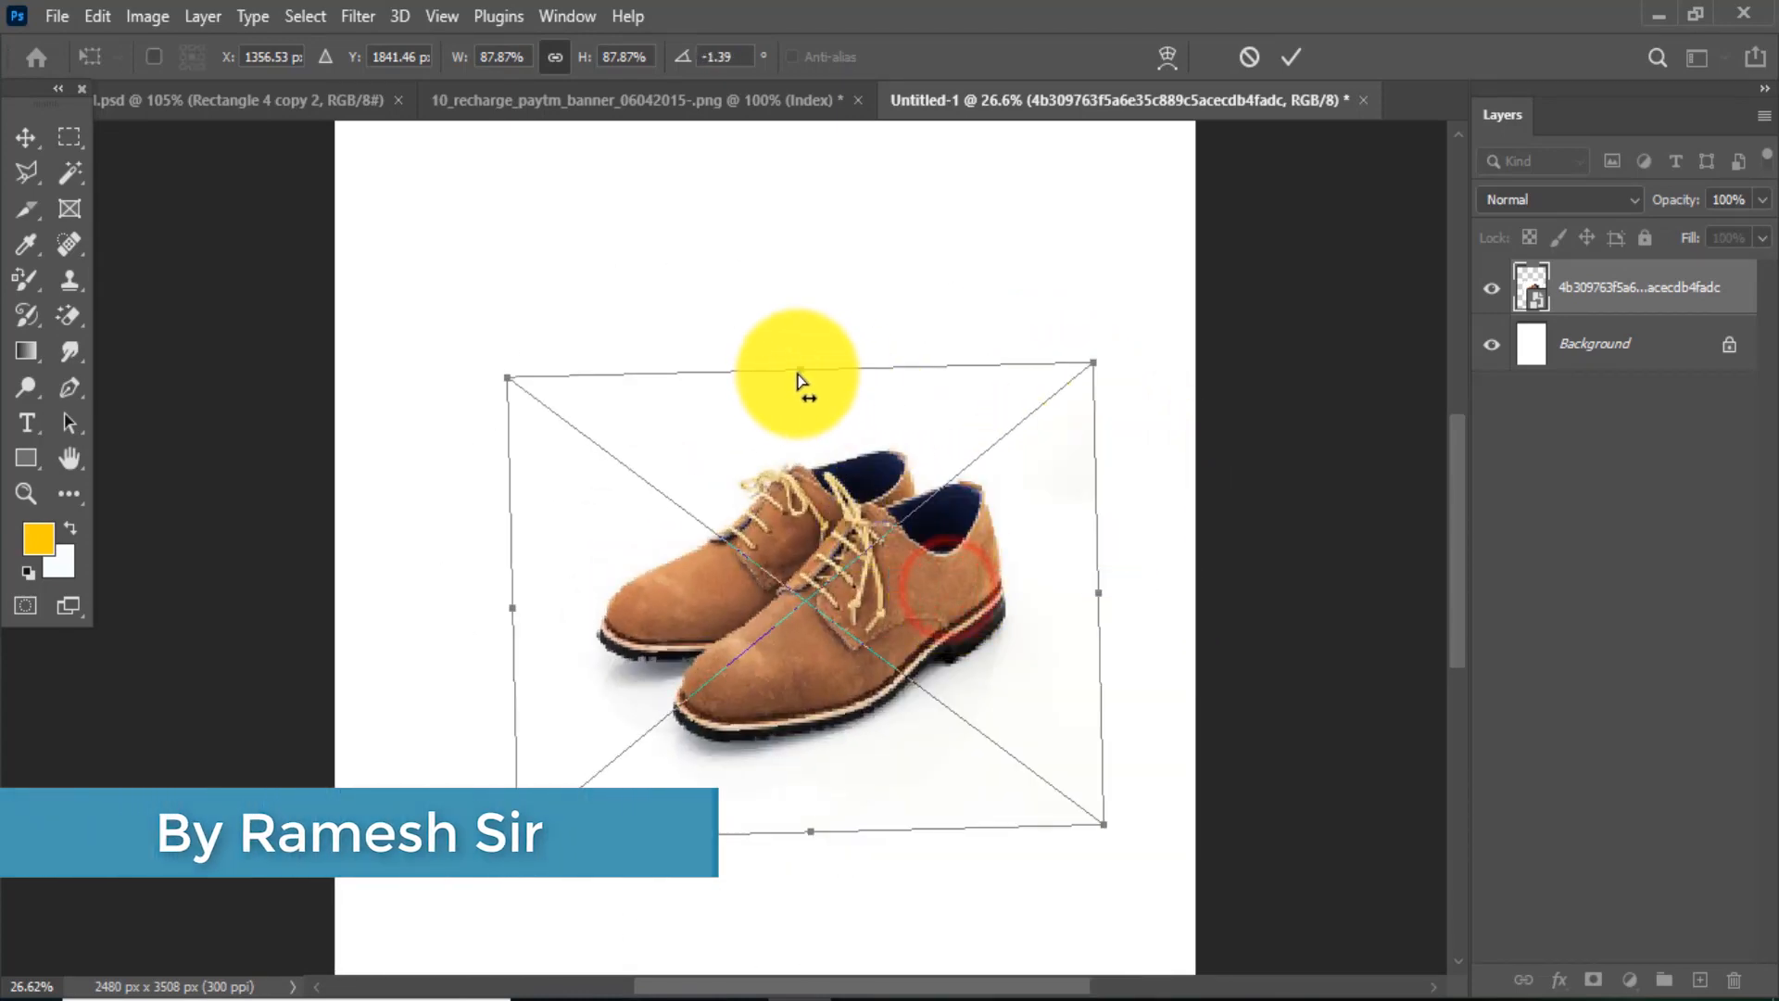
pyautogui.moveTo(798, 374); pyautogui.dragTo(654, 417)
pyautogui.moveTo(519, 841)
pyautogui.mouseDown()
pyautogui.moveTo(492, 735)
pyautogui.moveTo(532, 826)
pyautogui.moveTo(514, 821)
pyautogui.mouseUp()
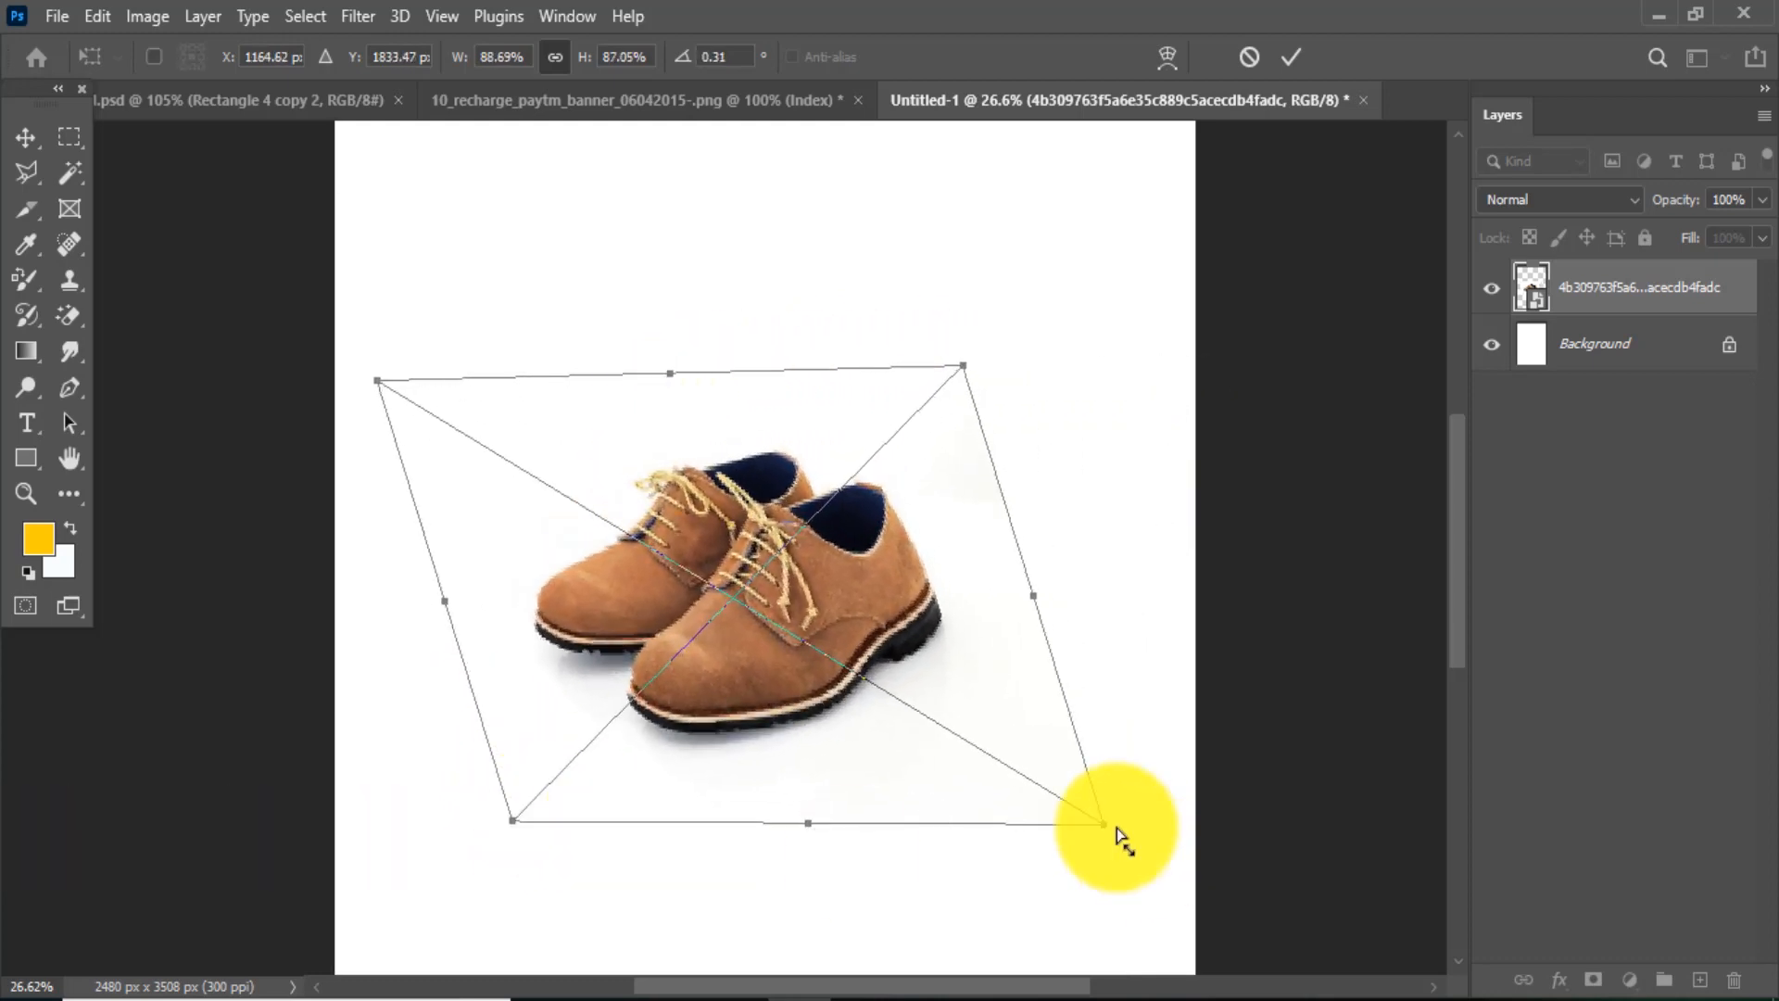
pyautogui.moveTo(1106, 827); pyautogui.dragTo(1101, 865)
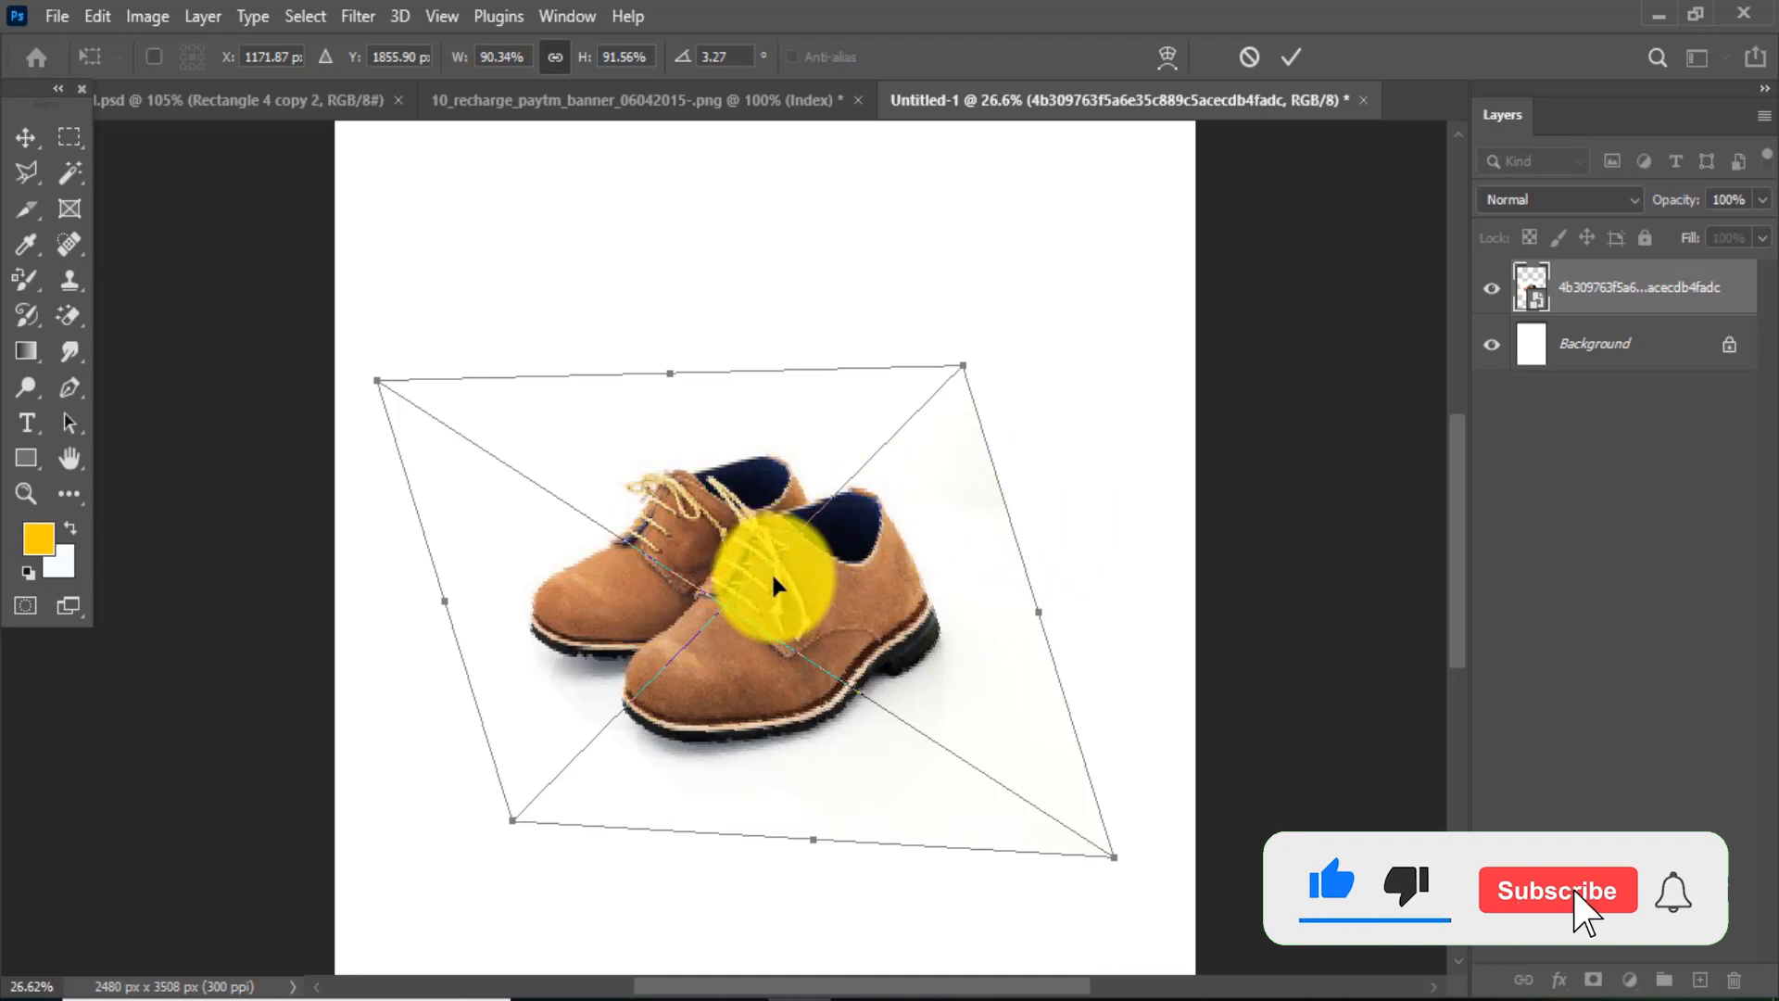
# Step: Apply a Perspective transform to the shoe image, widening its upper edge and shortening its left edge
pyautogui.rightClick(816, 562)
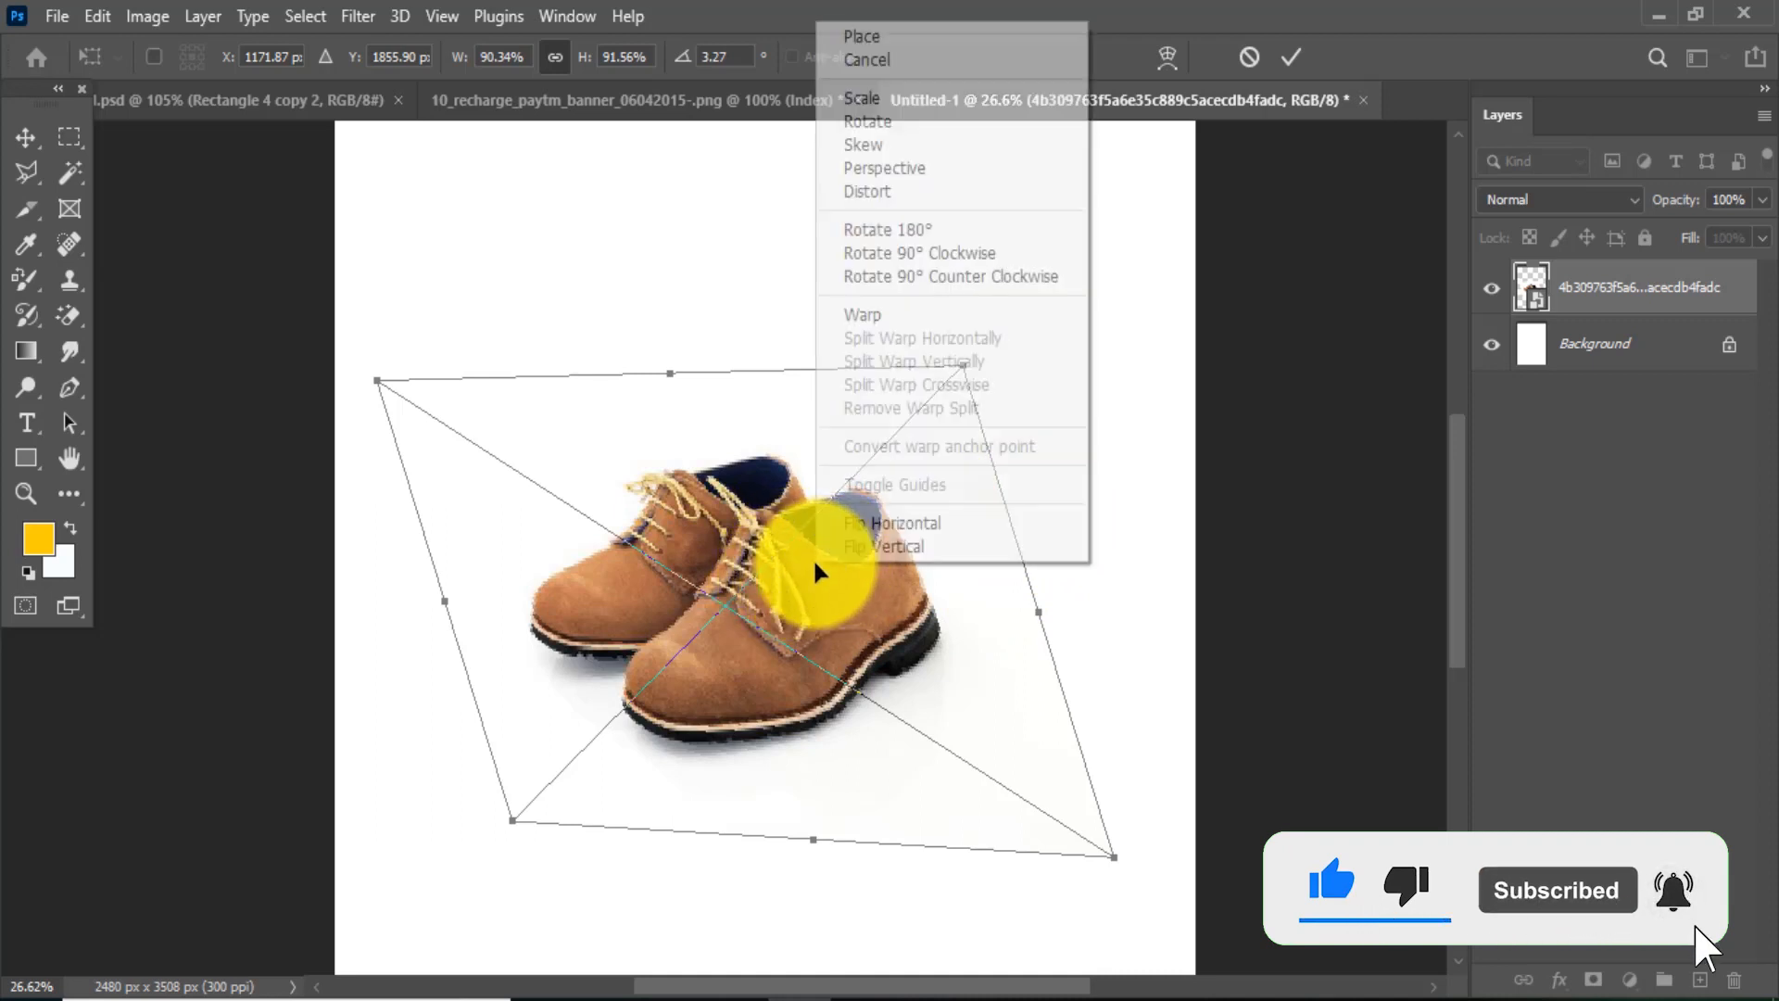
pyautogui.click(897, 167)
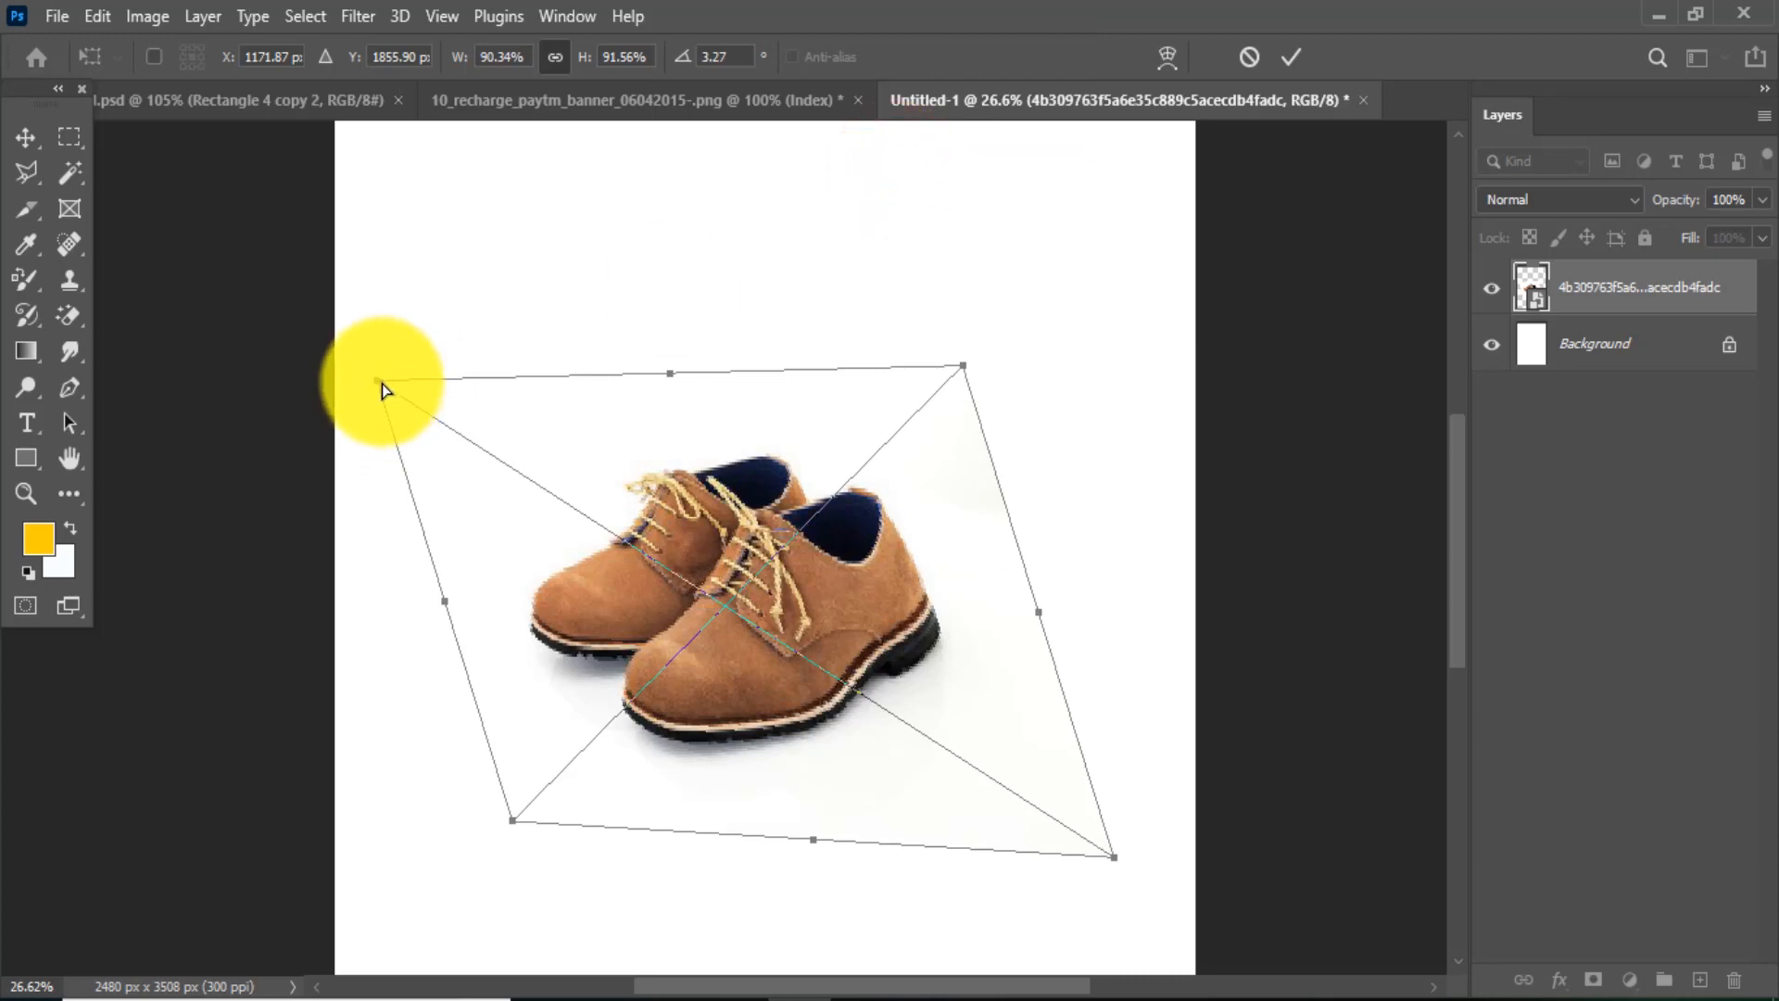
pyautogui.moveTo(384, 389); pyautogui.dragTo(285, 424)
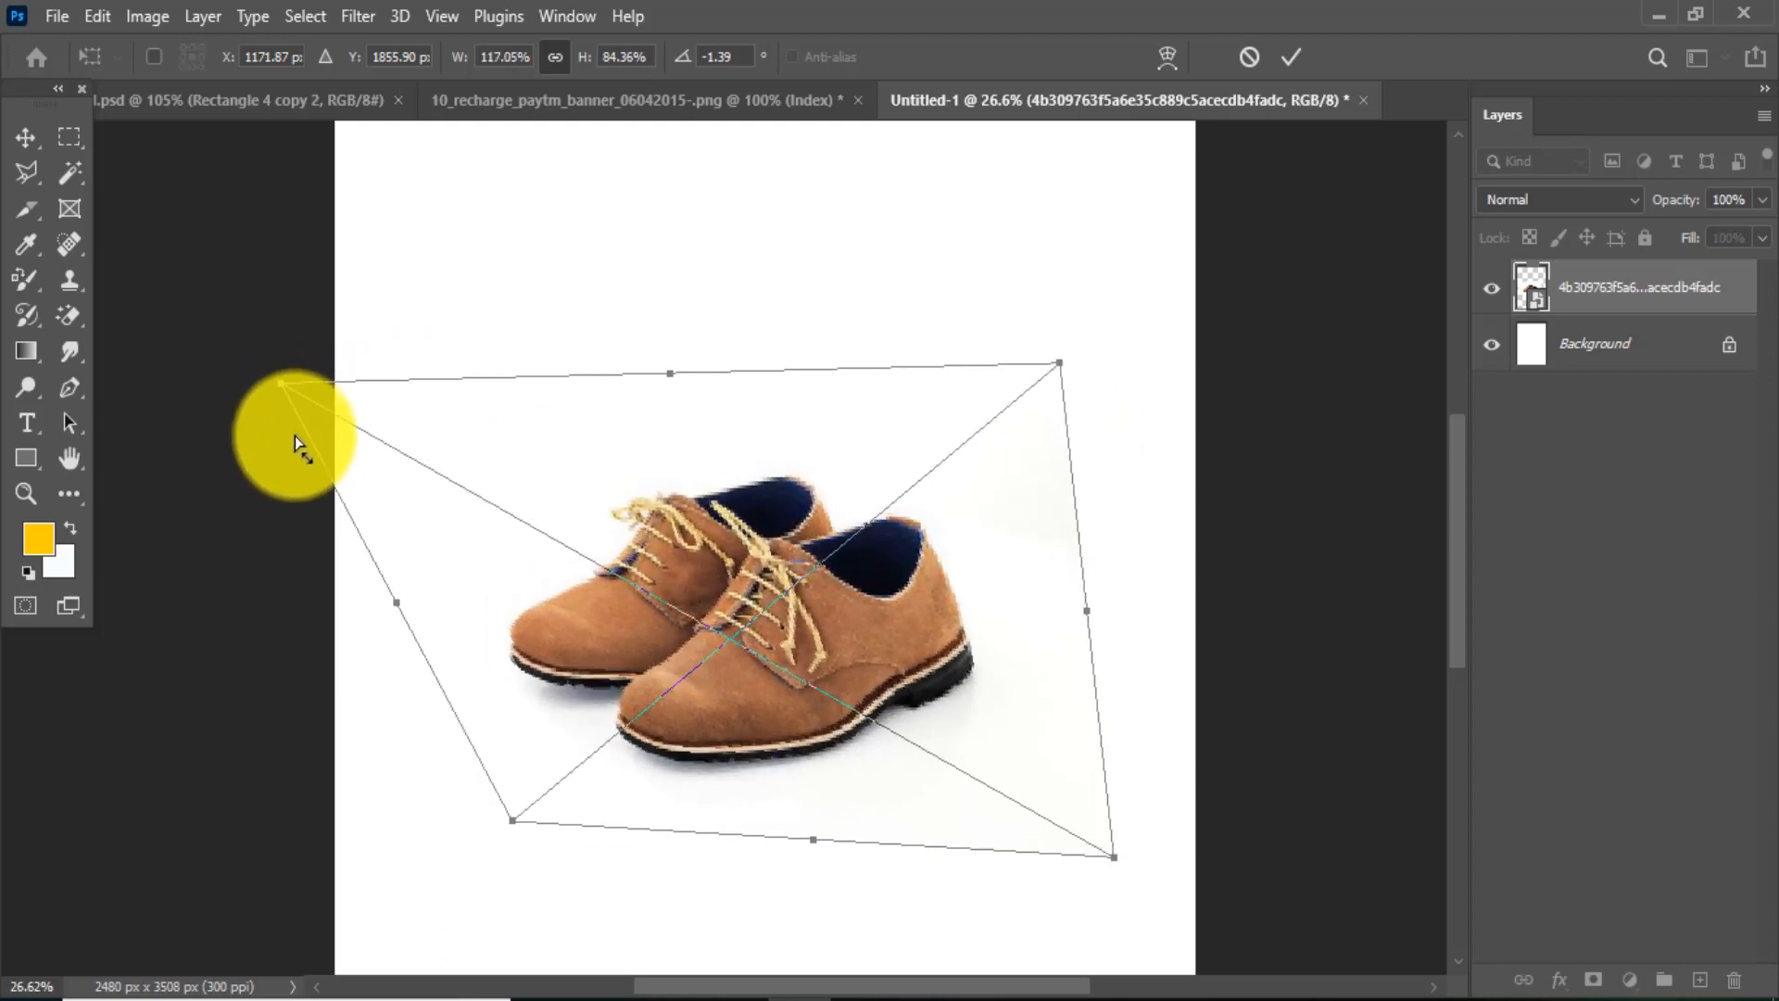
pyautogui.moveTo(519, 831); pyautogui.dragTo(566, 786)
# Step: Distort the shoe image freely by its four corners, apply the transform, and move the shoes to the canvas's left edge
pyautogui.rightClick(680, 621)
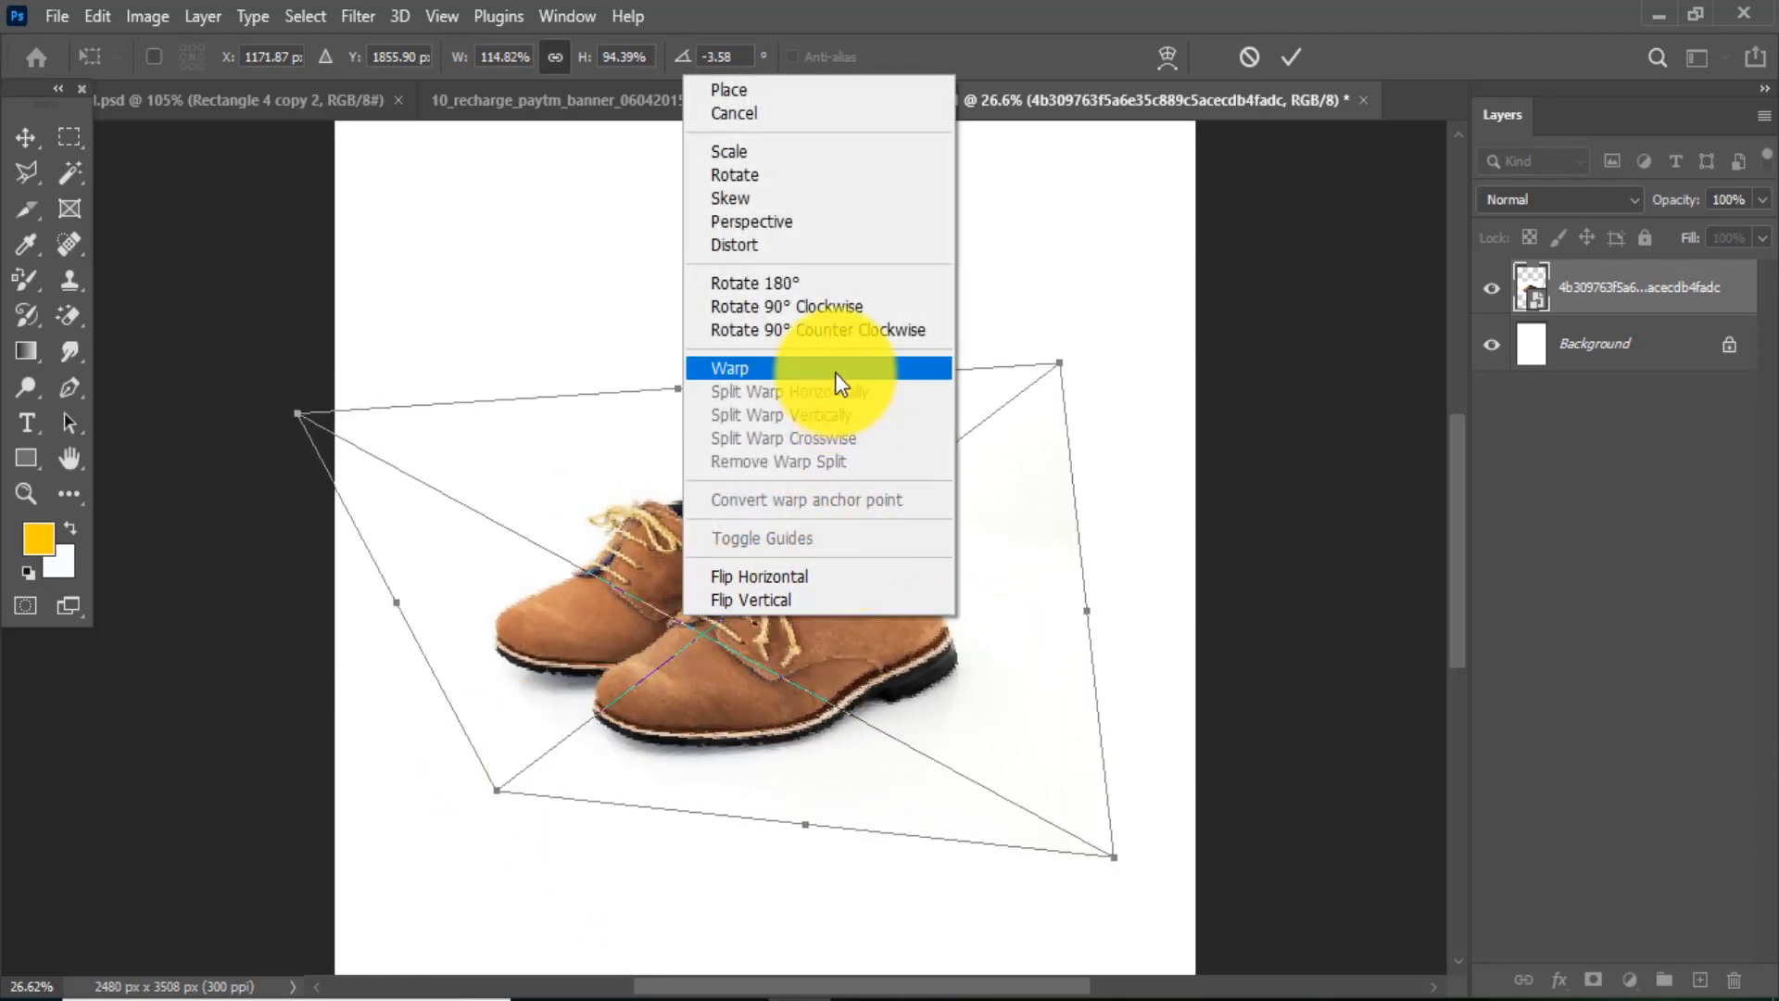
pyautogui.click(755, 245)
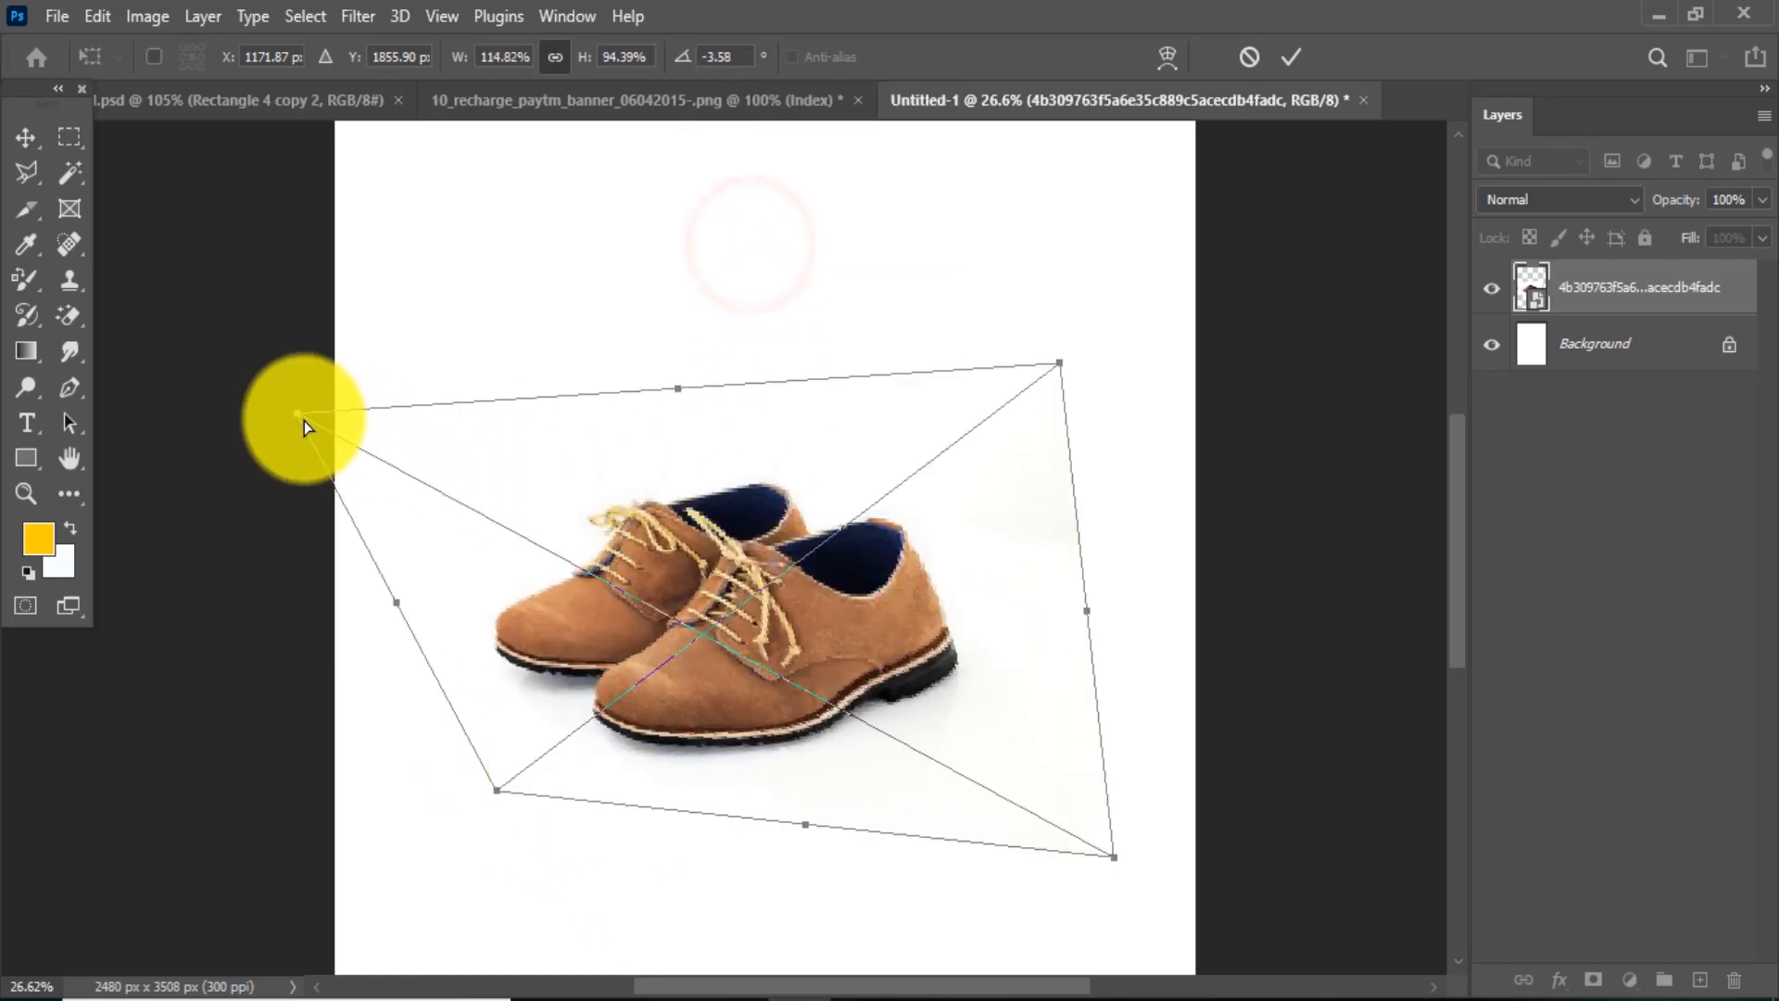
pyautogui.moveTo(298, 415); pyautogui.dragTo(525, 374)
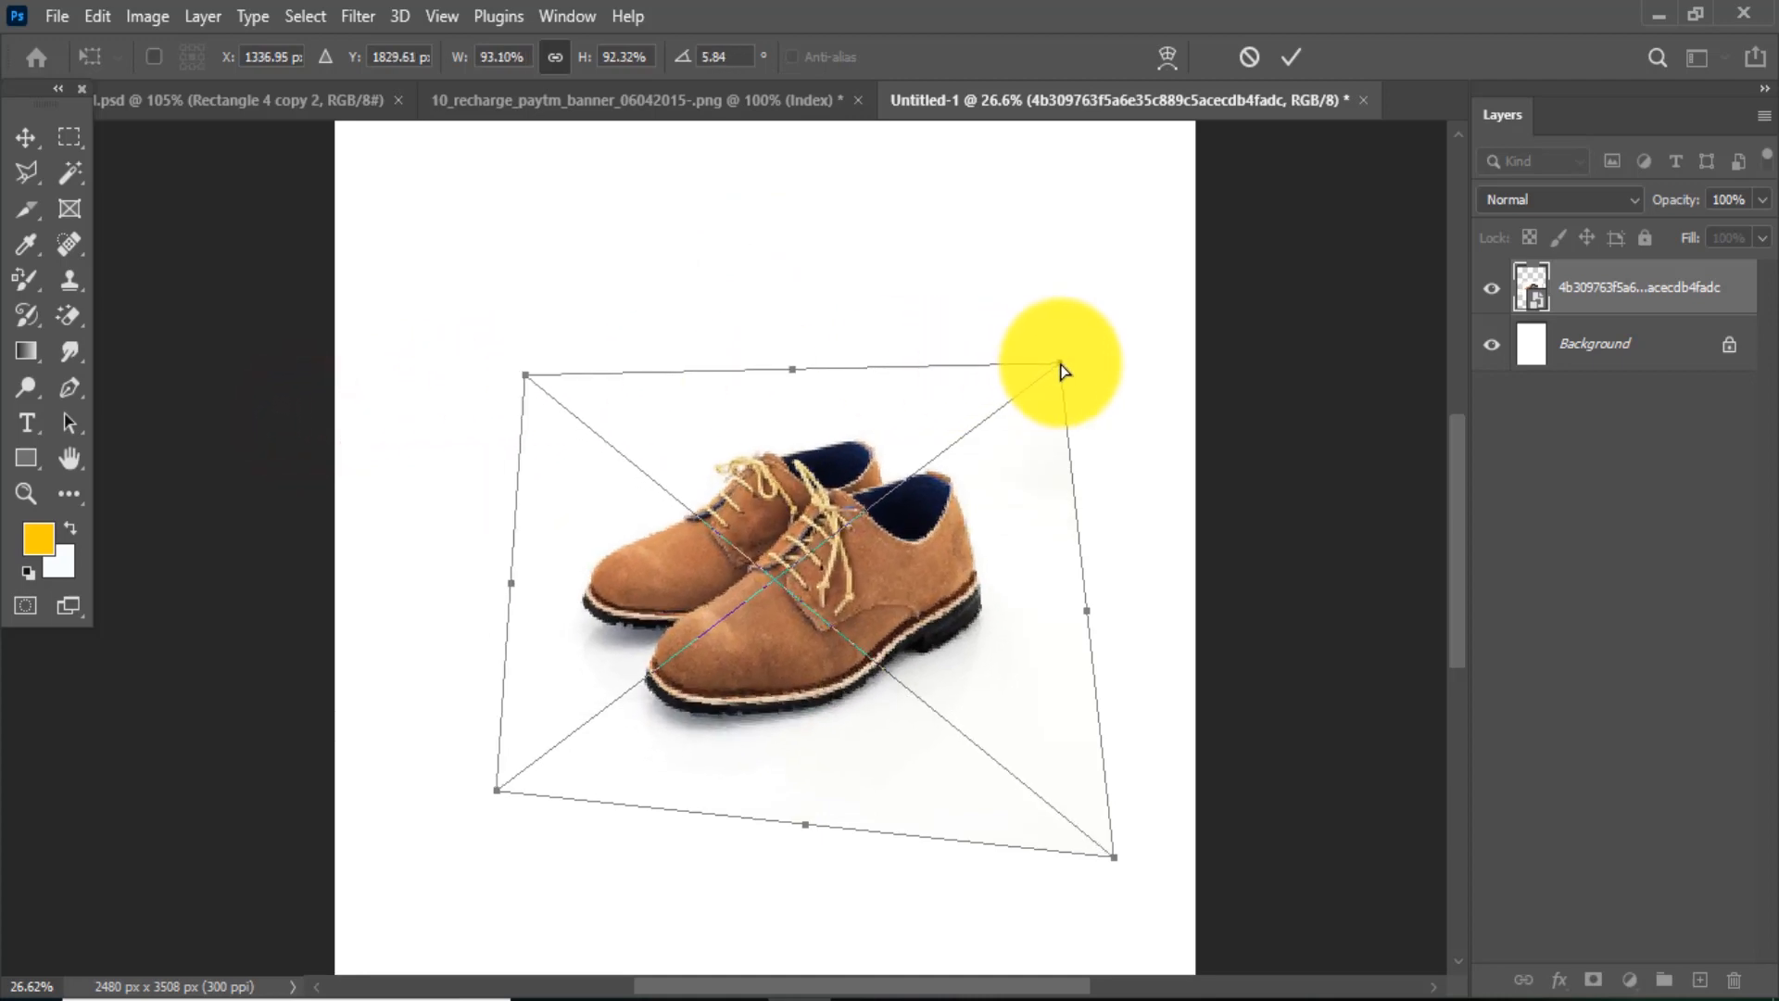
pyautogui.moveTo(1062, 371); pyautogui.dragTo(1105, 505)
pyautogui.moveTo(520, 377); pyautogui.dragTo(649, 304)
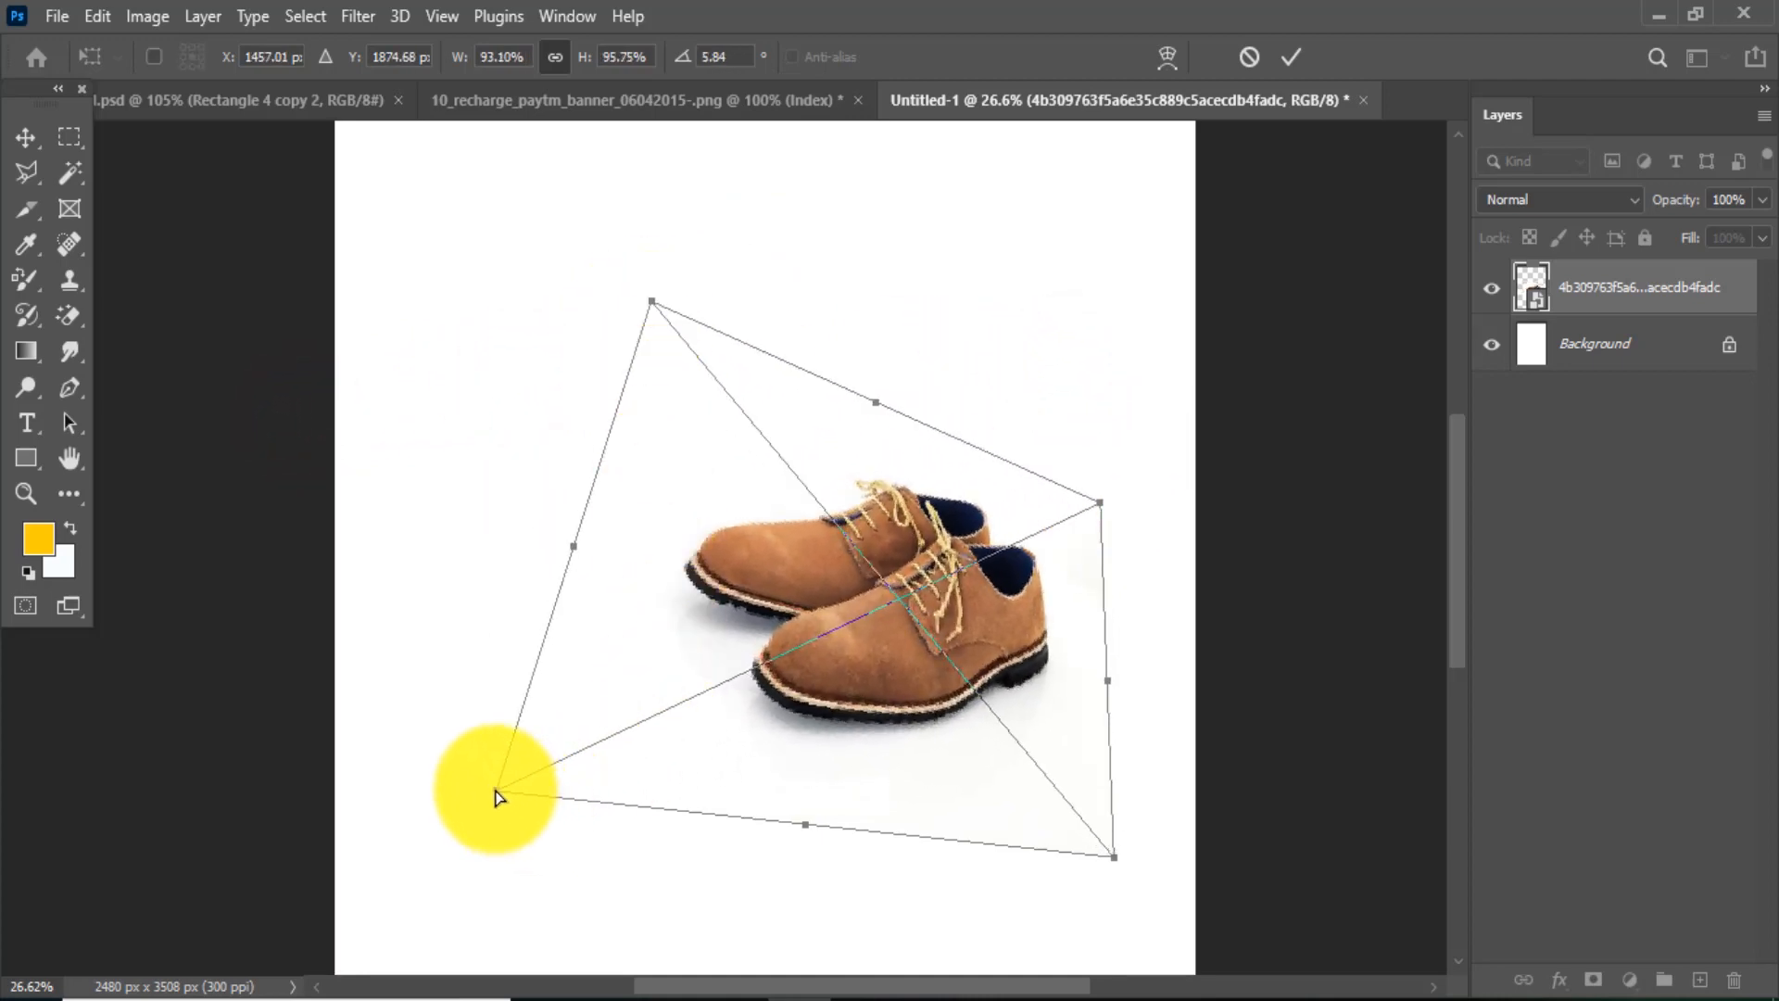
pyautogui.moveTo(497, 797); pyautogui.dragTo(436, 783)
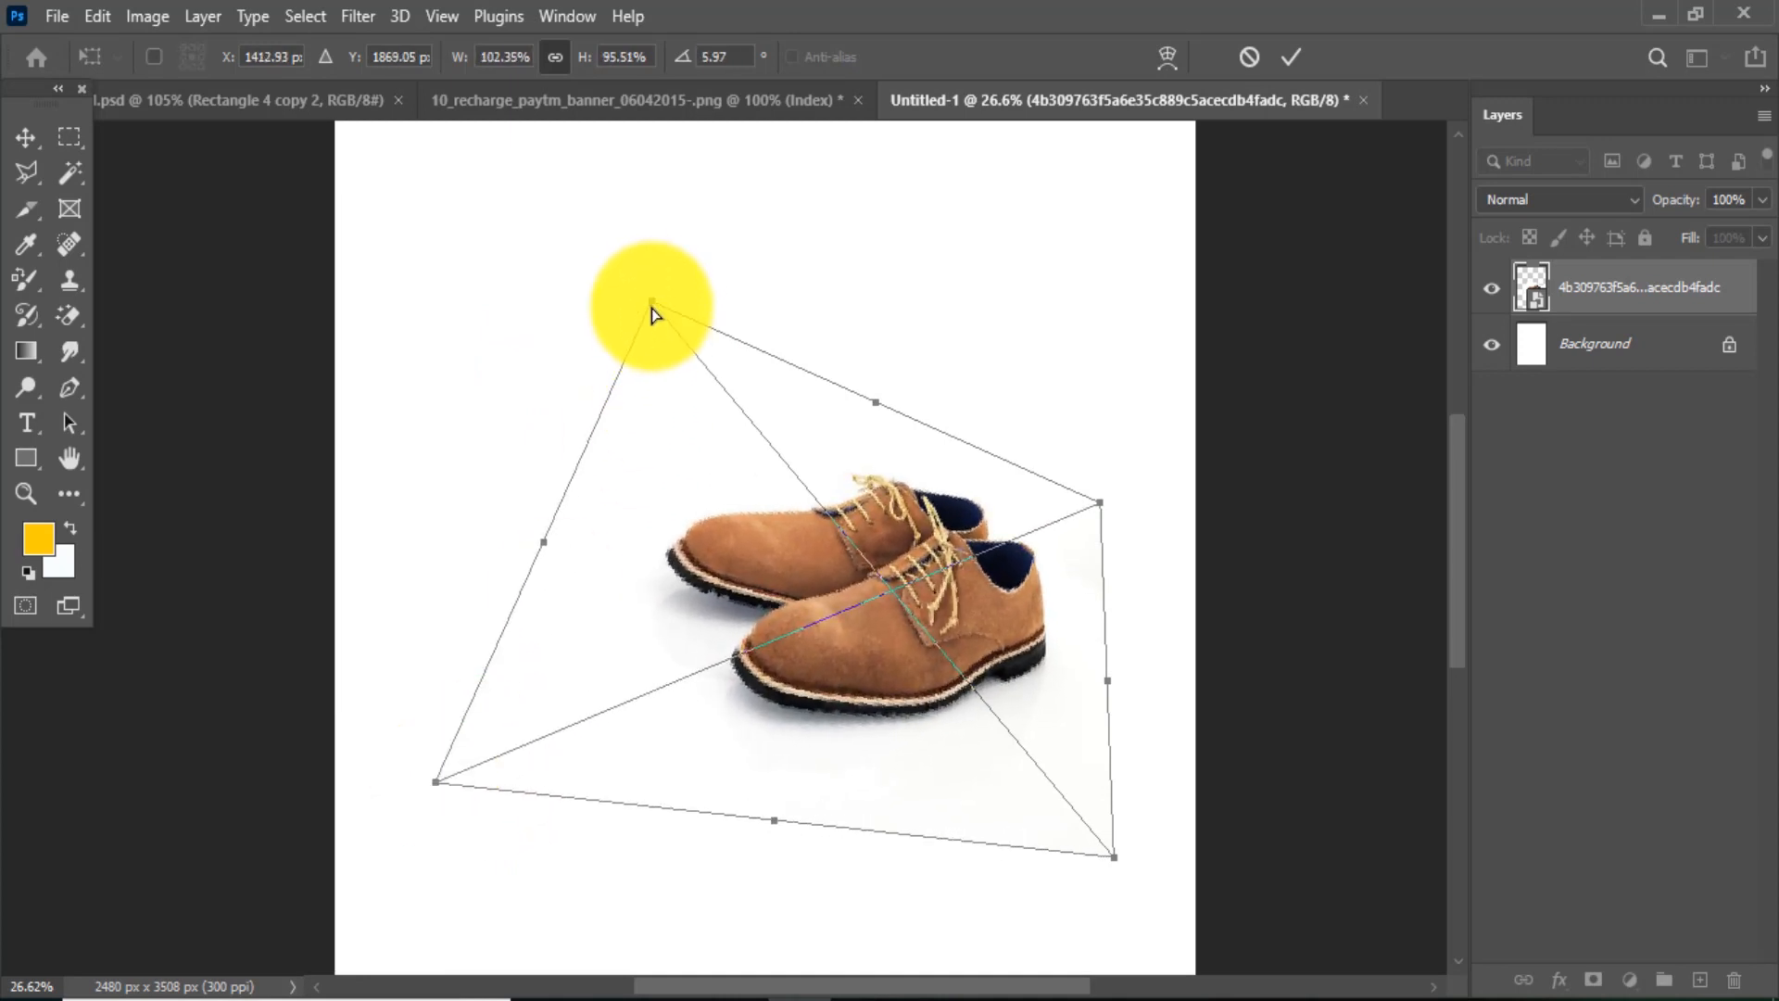
pyautogui.moveTo(652, 314); pyautogui.dragTo(630, 274)
pyautogui.moveTo(437, 786); pyautogui.dragTo(449, 813)
pyautogui.moveTo(1100, 502); pyautogui.dragTo(1056, 508)
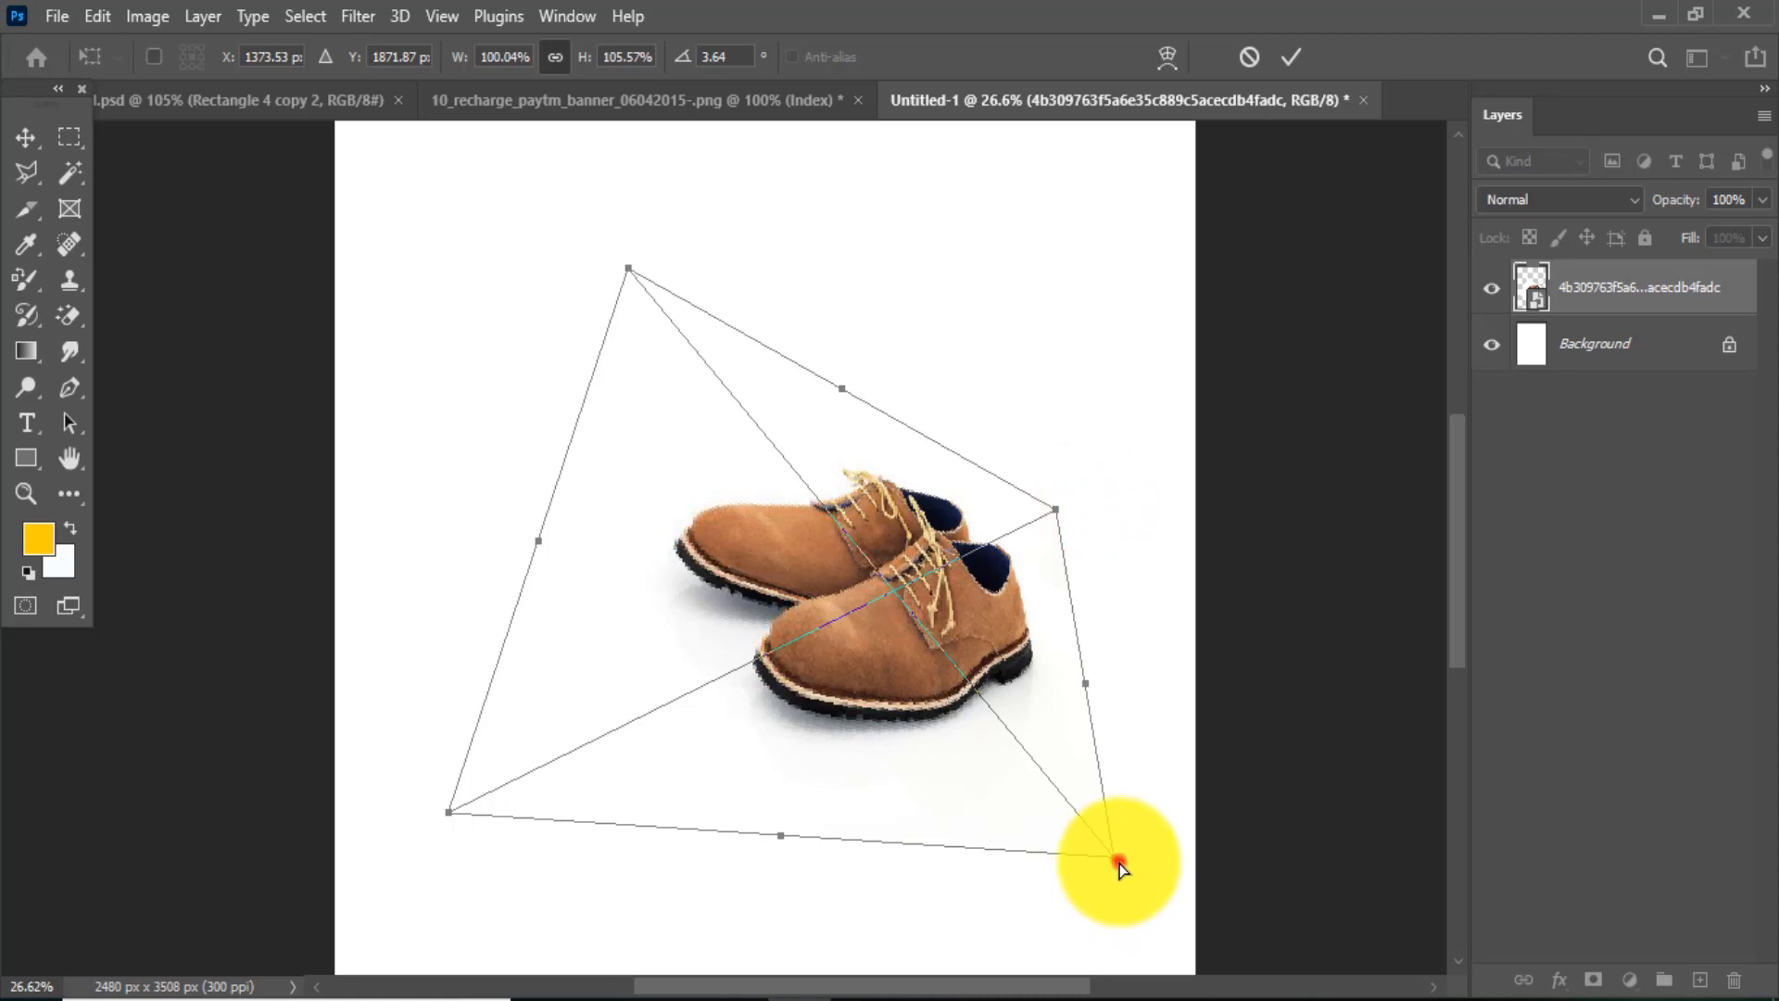
pyautogui.moveTo(1118, 859); pyautogui.dragTo(1066, 851)
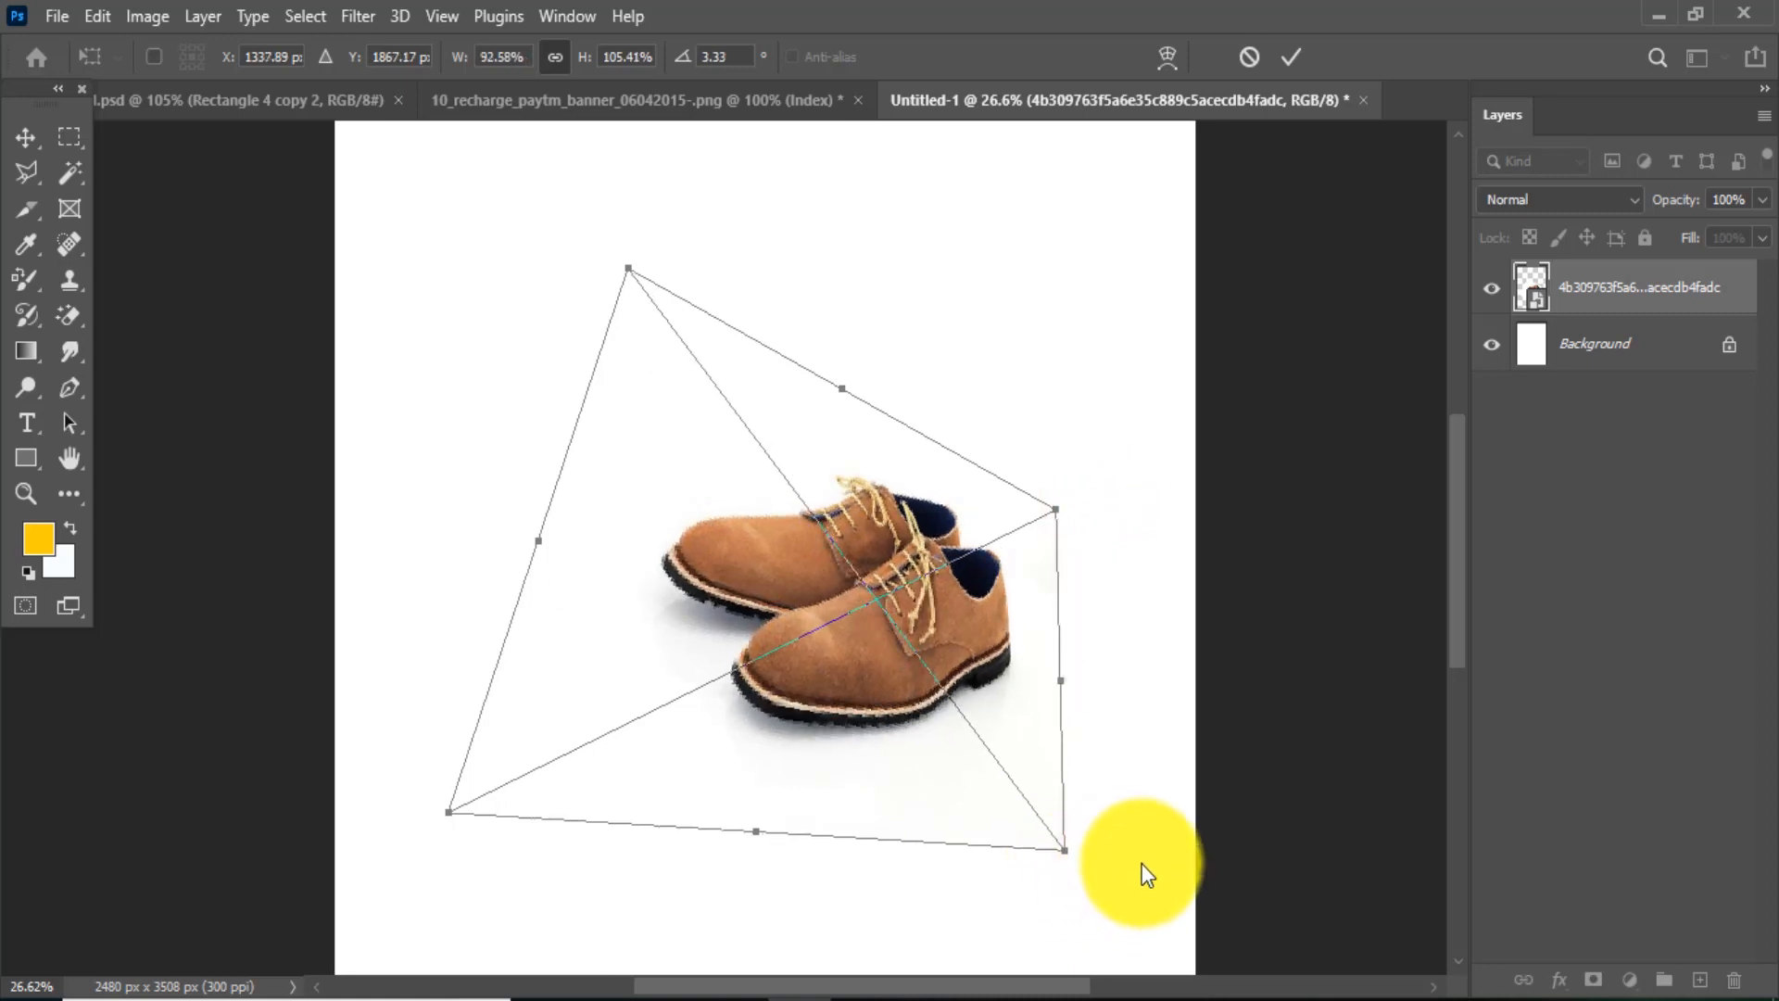
pyautogui.press('Return')
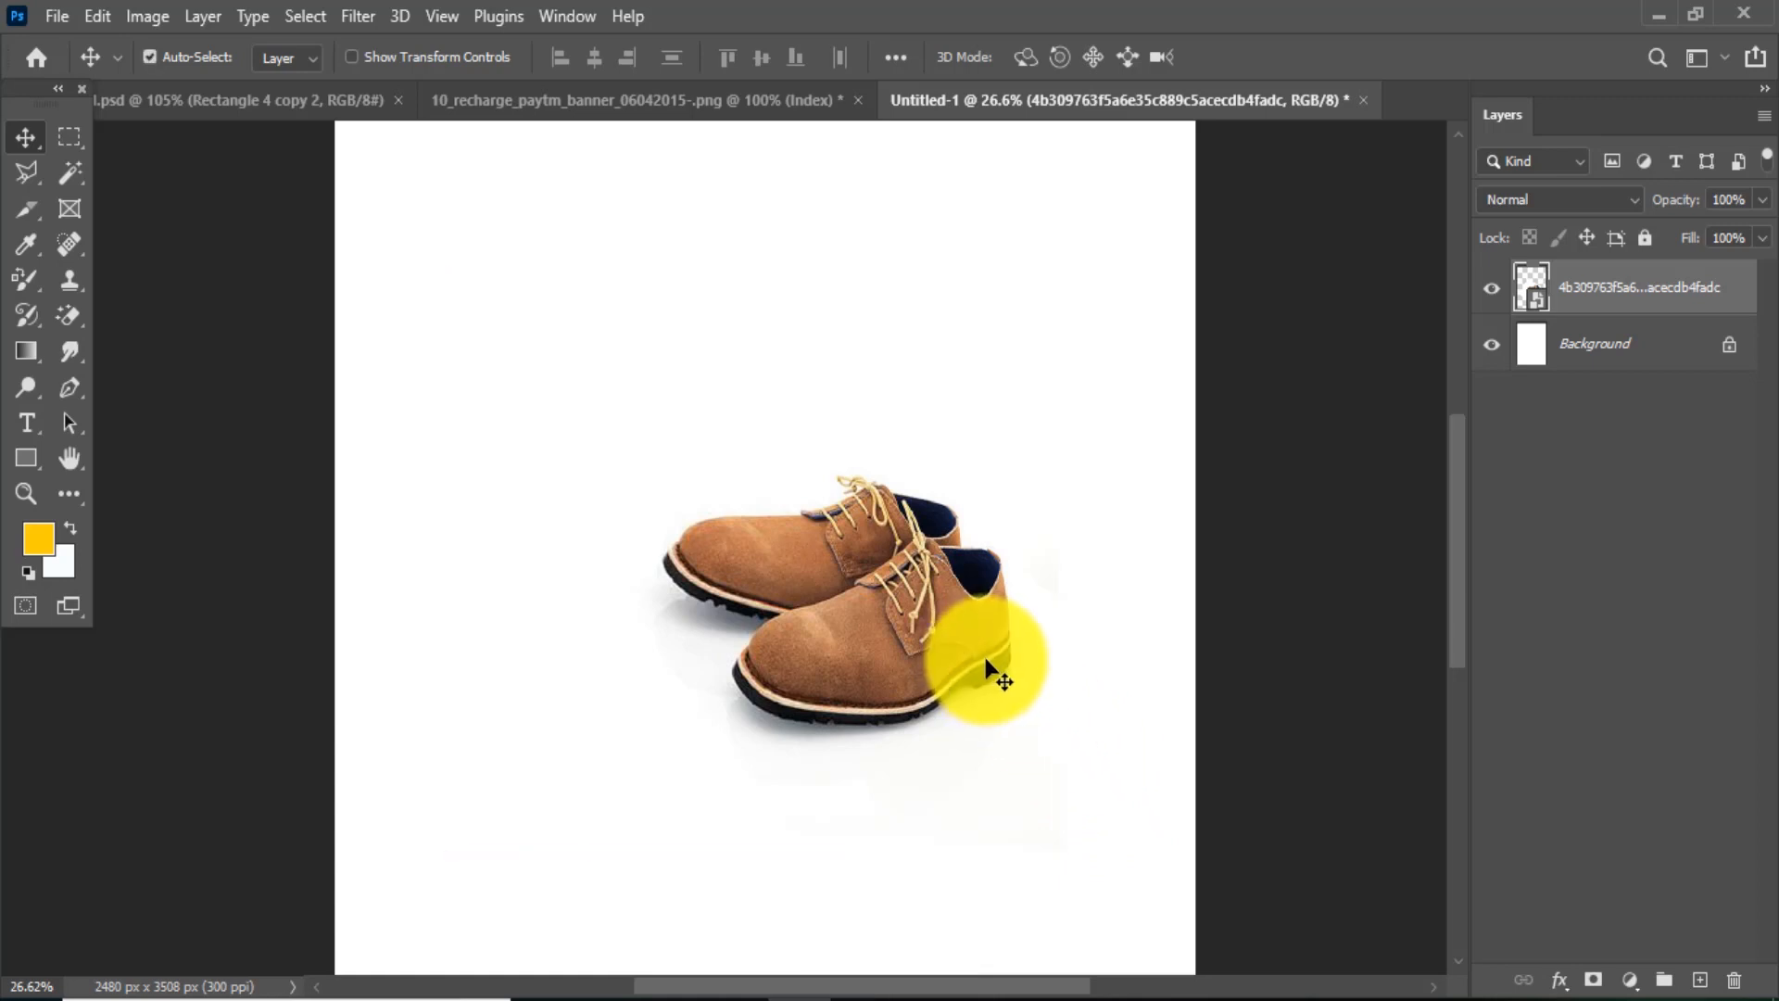
pyautogui.moveTo(950, 619); pyautogui.dragTo(614, 638)
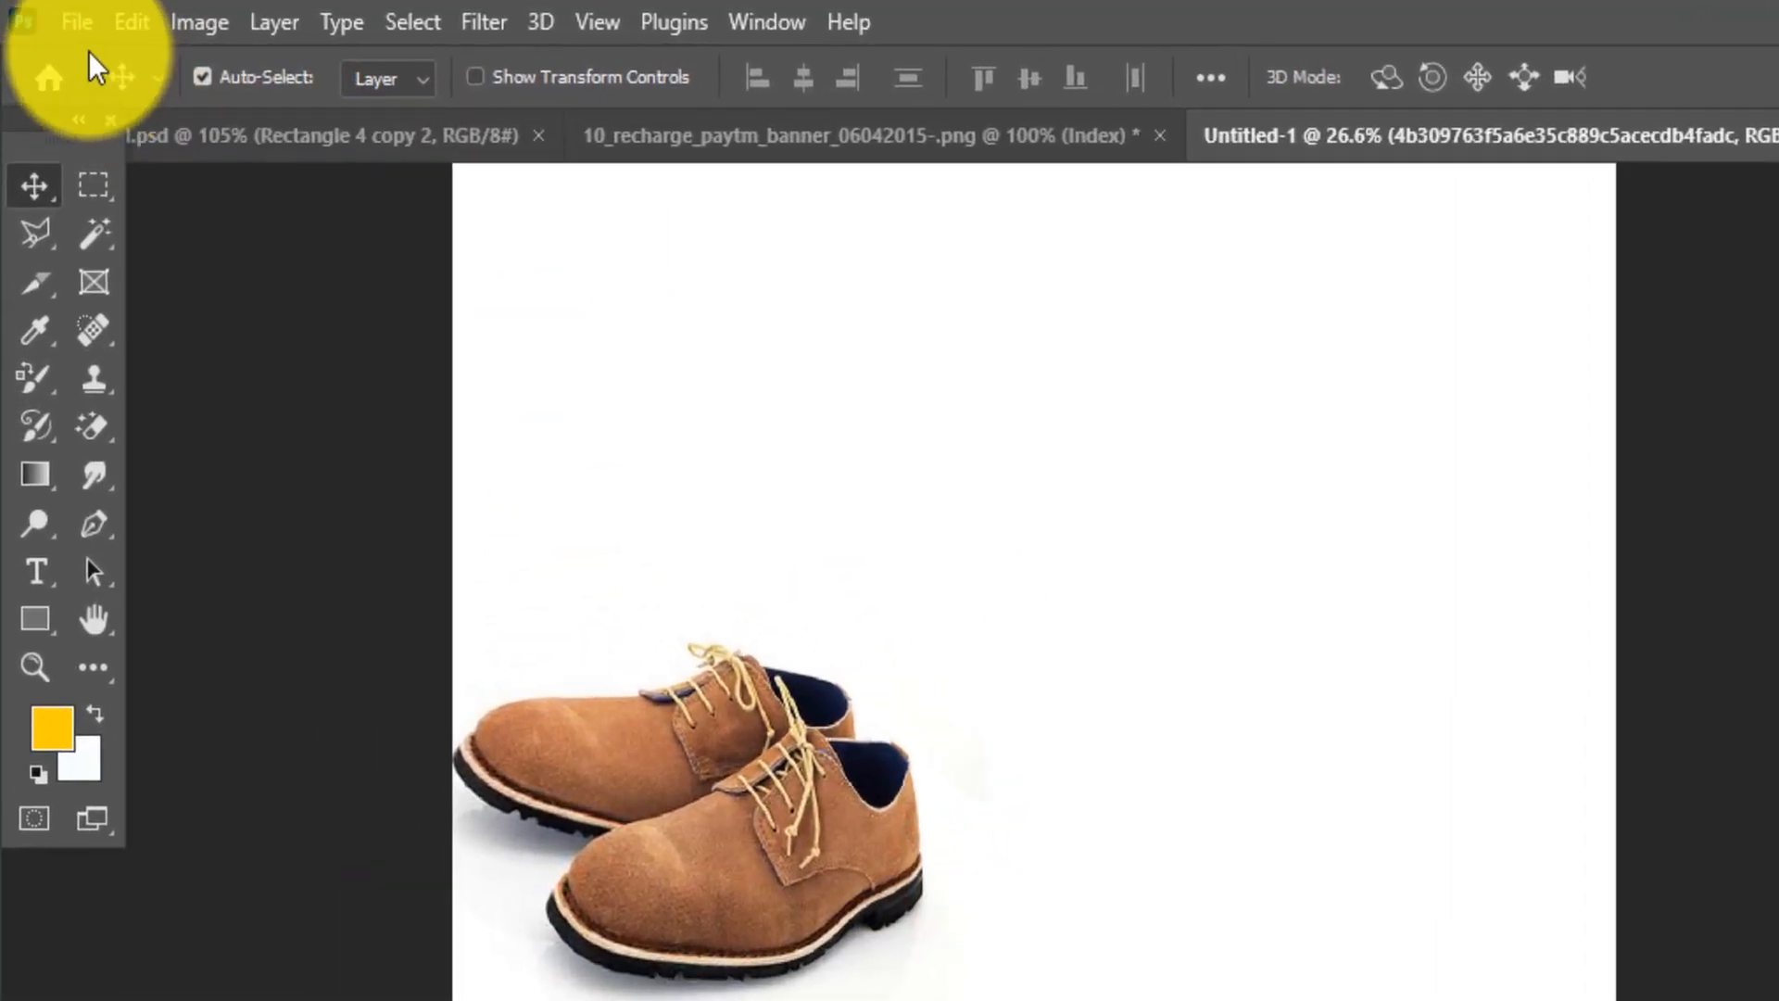
# Step: Add the text "Achievers" on the white area above and to the right of the shoes
pyautogui.click(26, 422)
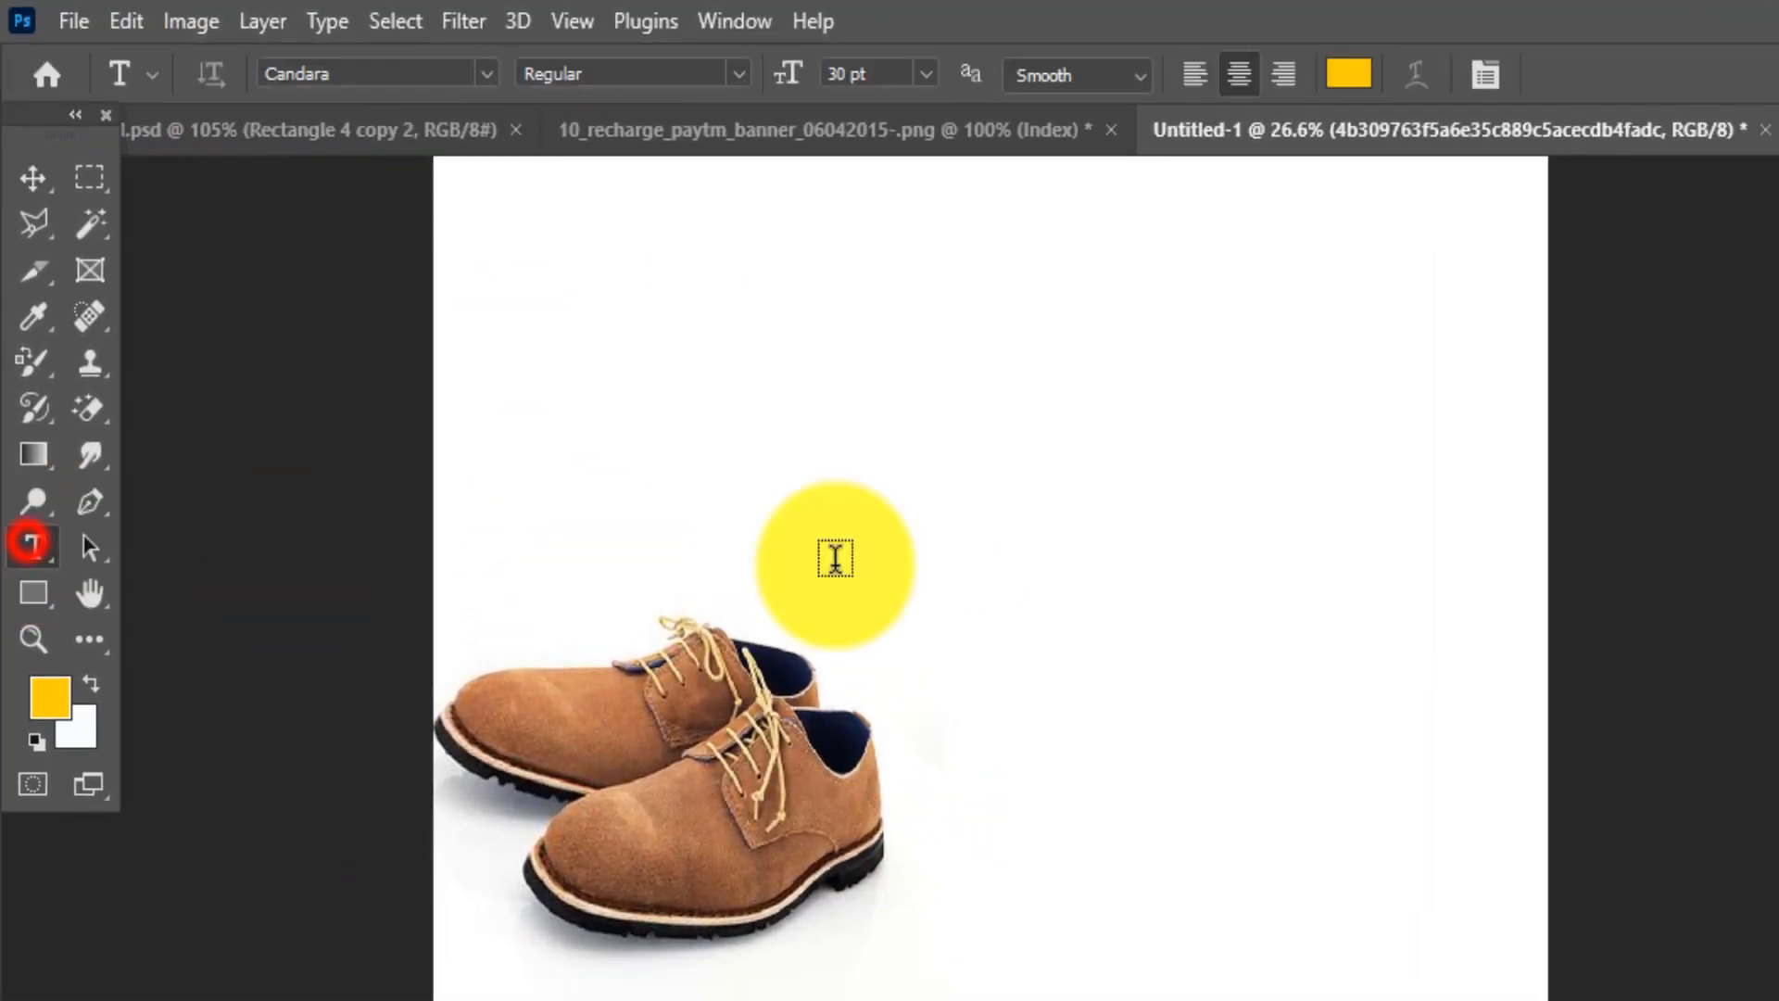
pyautogui.click(964, 570)
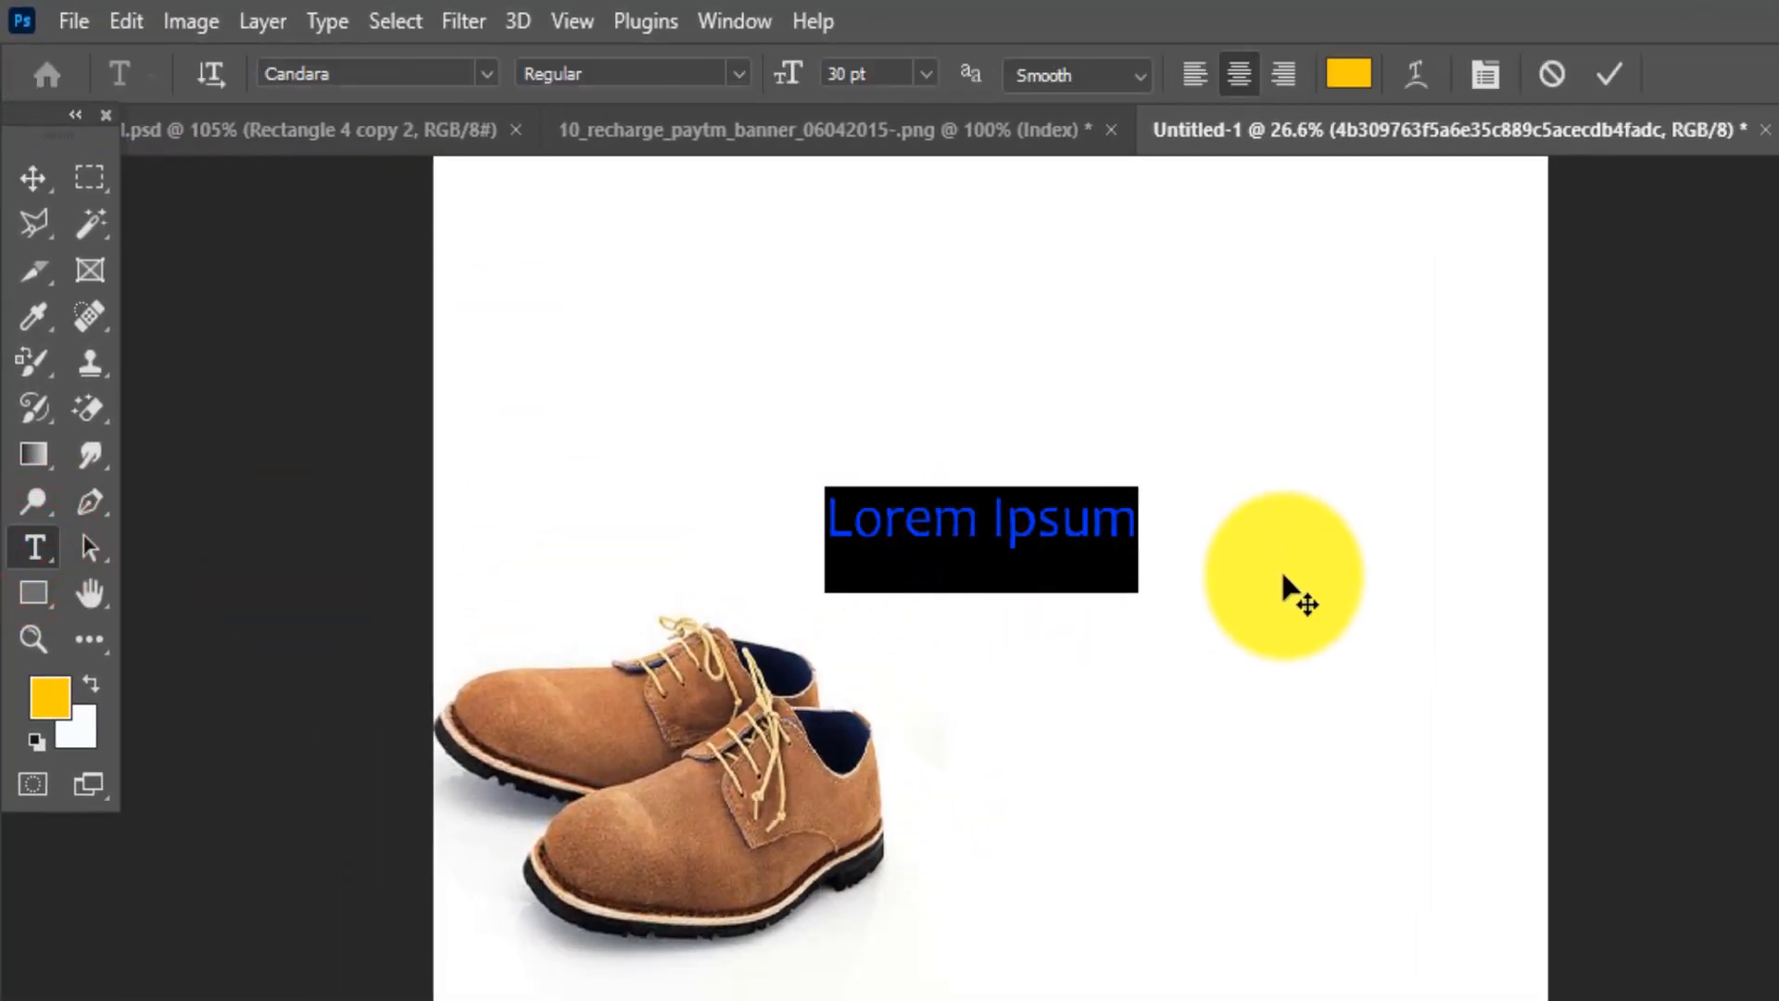
pyautogui.write('Achi')
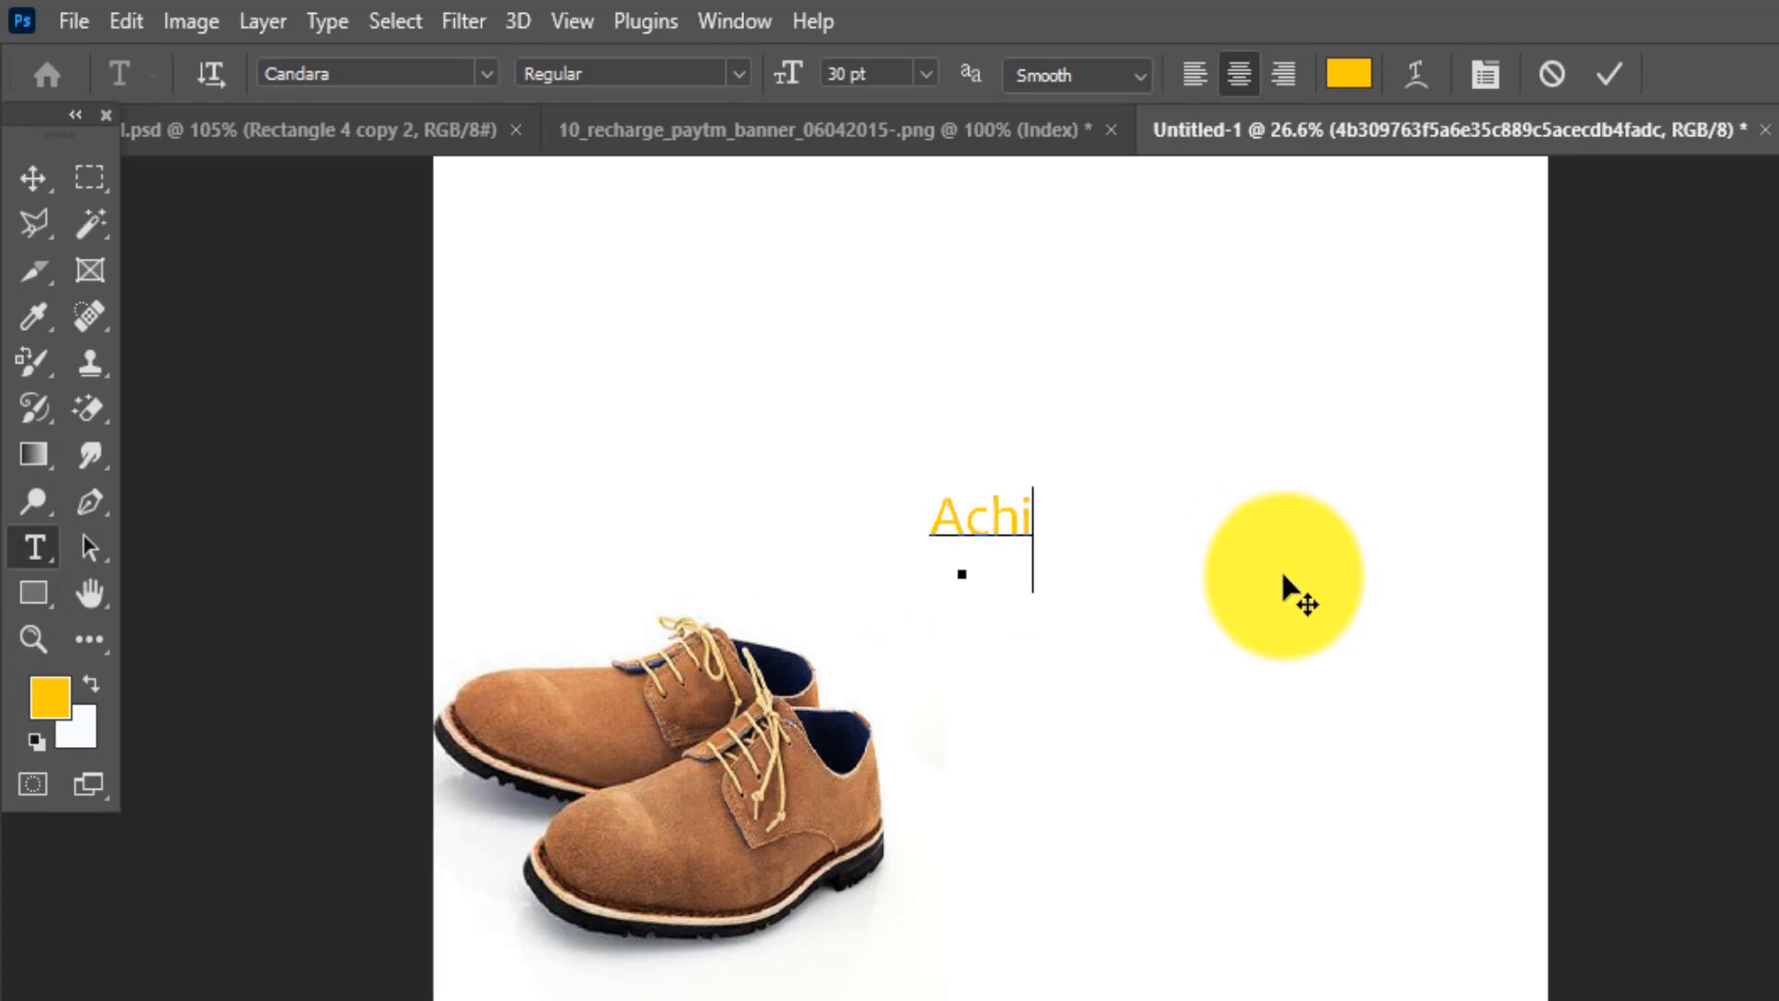
pyautogui.write('evers')
# Step: Enlarge the whole "Achievers" text to 65 pt
pyautogui.hotkey('ctrl', 'a')
pyautogui.hotkey('ctrl', 'shift', '.')
pyautogui.hotkey('ctrl', 'shift', '.')
pyautogui.hotkey('ctrl', 'shift', '.')
pyautogui.hotkey('ctrl', 'shift', '.')
pyautogui.hotkey('ctrl', 'shift', '.')
pyautogui.hotkey('ctrl', 'shift', '.')
pyautogui.hotkey('ctrl', 'shift', '.')
pyautogui.hotkey('ctrl', 'shift', '.')
pyautogui.hotkey('ctrl', 'shift', '.')
pyautogui.hotkey('ctrl', 'shift', '.')
pyautogui.hotkey('ctrl', 'shift', '.')
pyautogui.hotkey('ctrl', 'shift', '.')
pyautogui.hotkey('ctrl', 'shift', '.')
pyautogui.hotkey('ctrl', 'shift', '.')
pyautogui.hotkey('ctrl', 'shift', '.')
pyautogui.hotkey('ctrl', 'shift', '.')
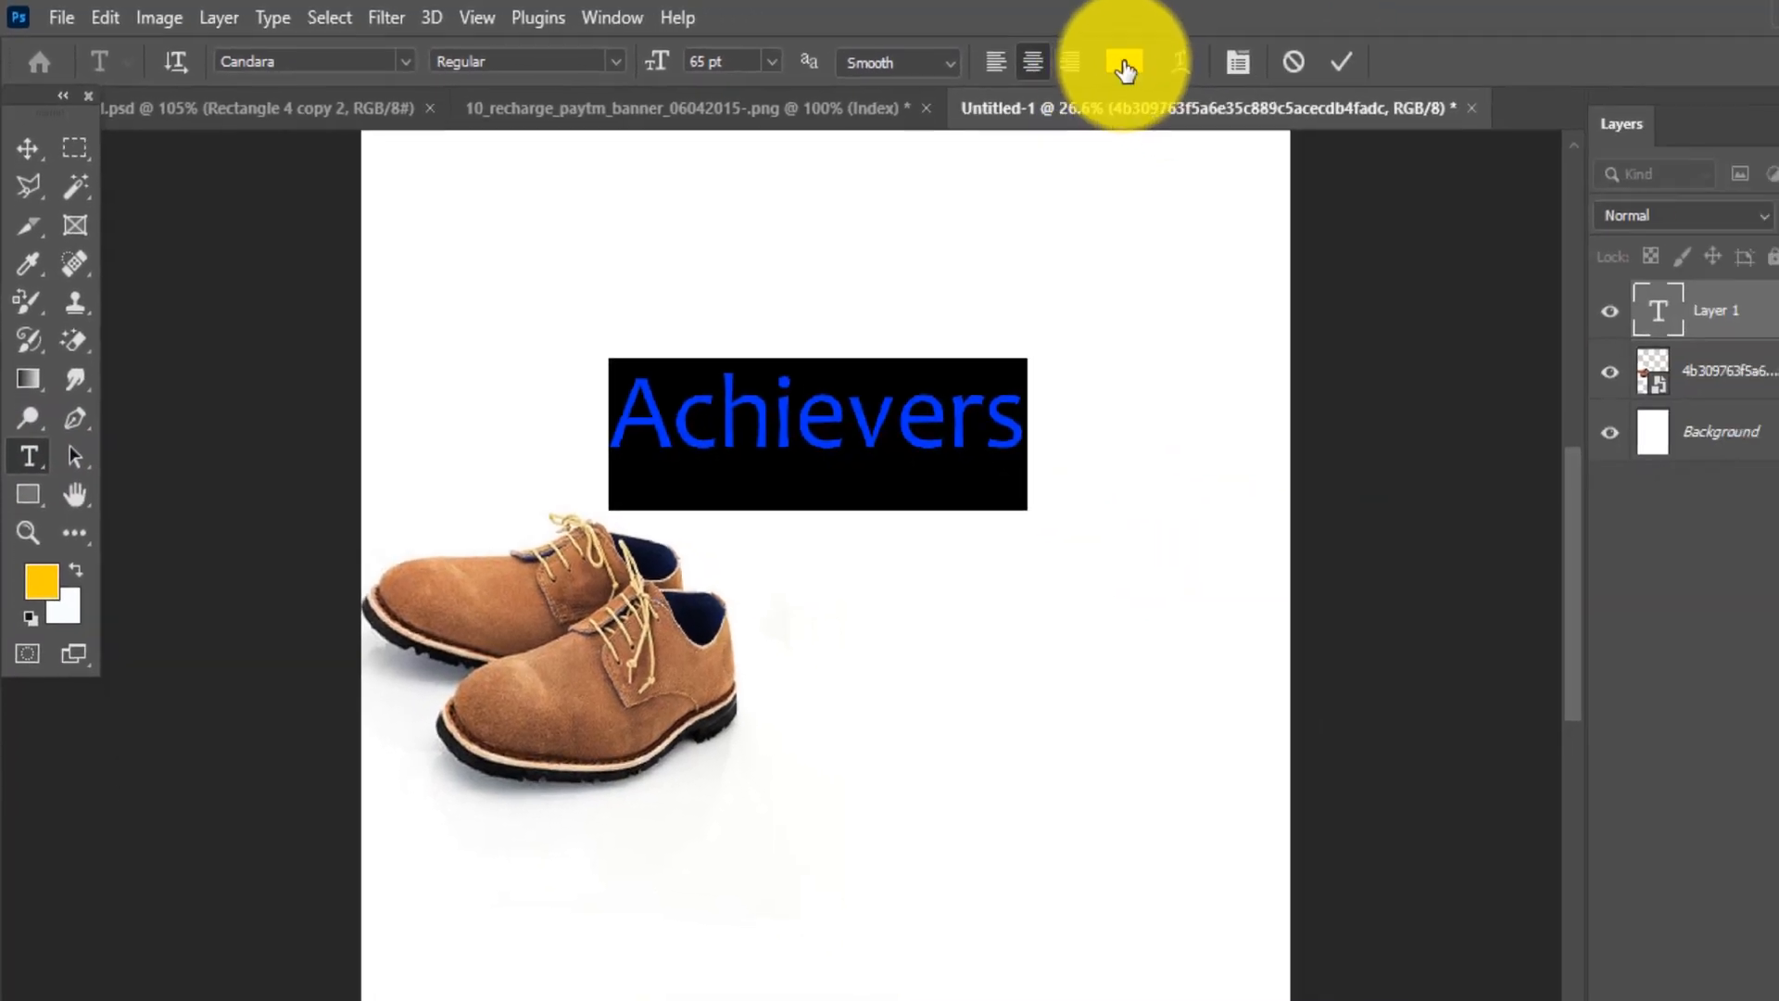
# Step: Recolor the "Achievers" text dark brown and move it slightly down and to the right
pyautogui.click(1348, 73)
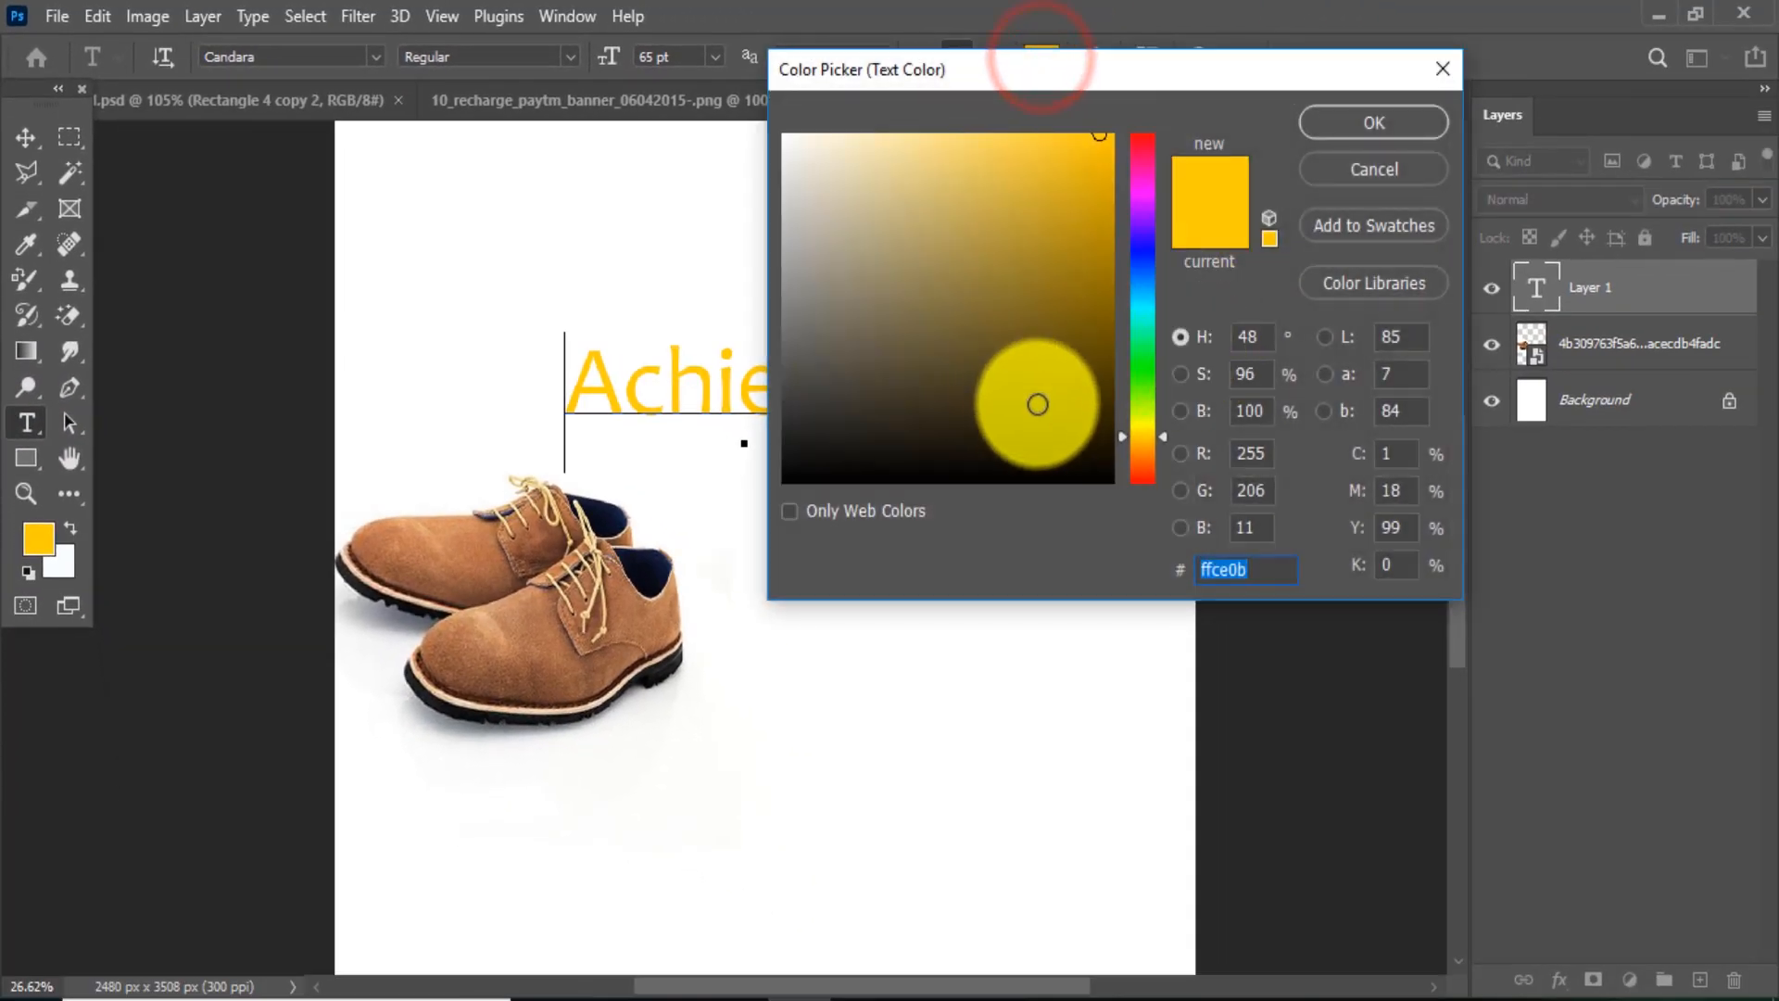
pyautogui.click(1035, 400)
pyautogui.click(1374, 123)
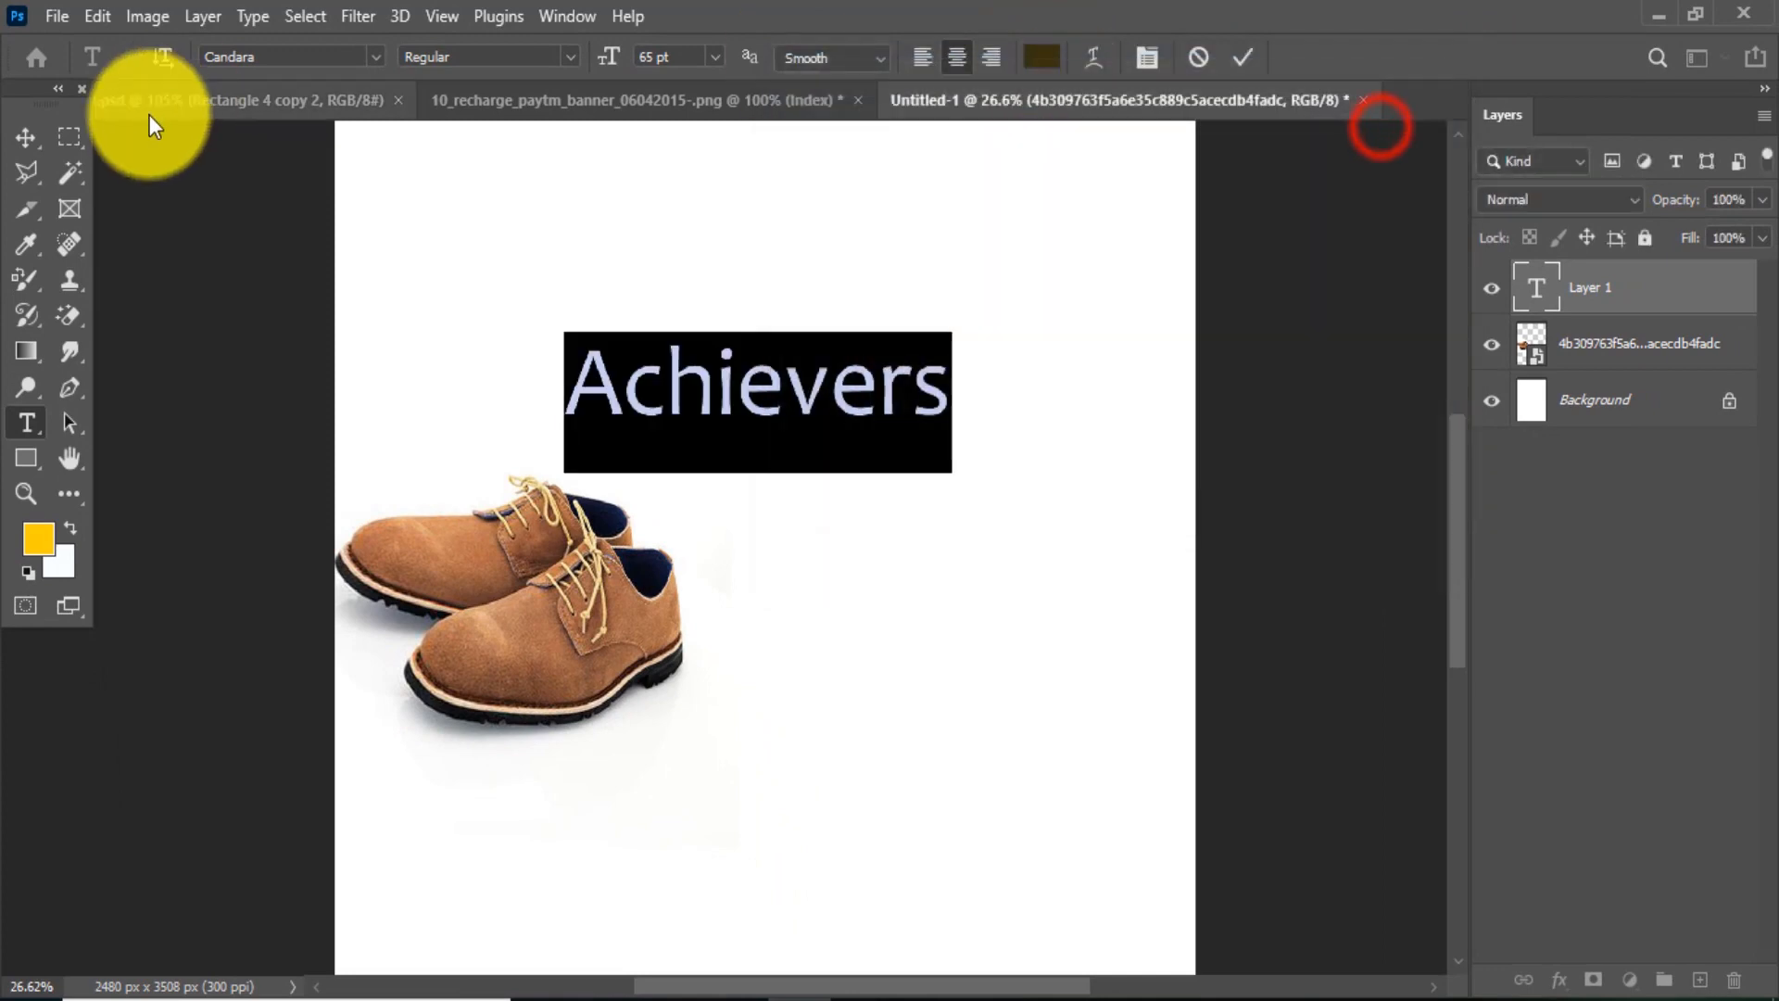
pyautogui.click(25, 137)
pyautogui.moveTo(803, 385); pyautogui.dragTo(859, 414)
# Step: Select the whole "Achievers" text and increase its font size to 73 pt
pyautogui.scroll(7, 855, 322)
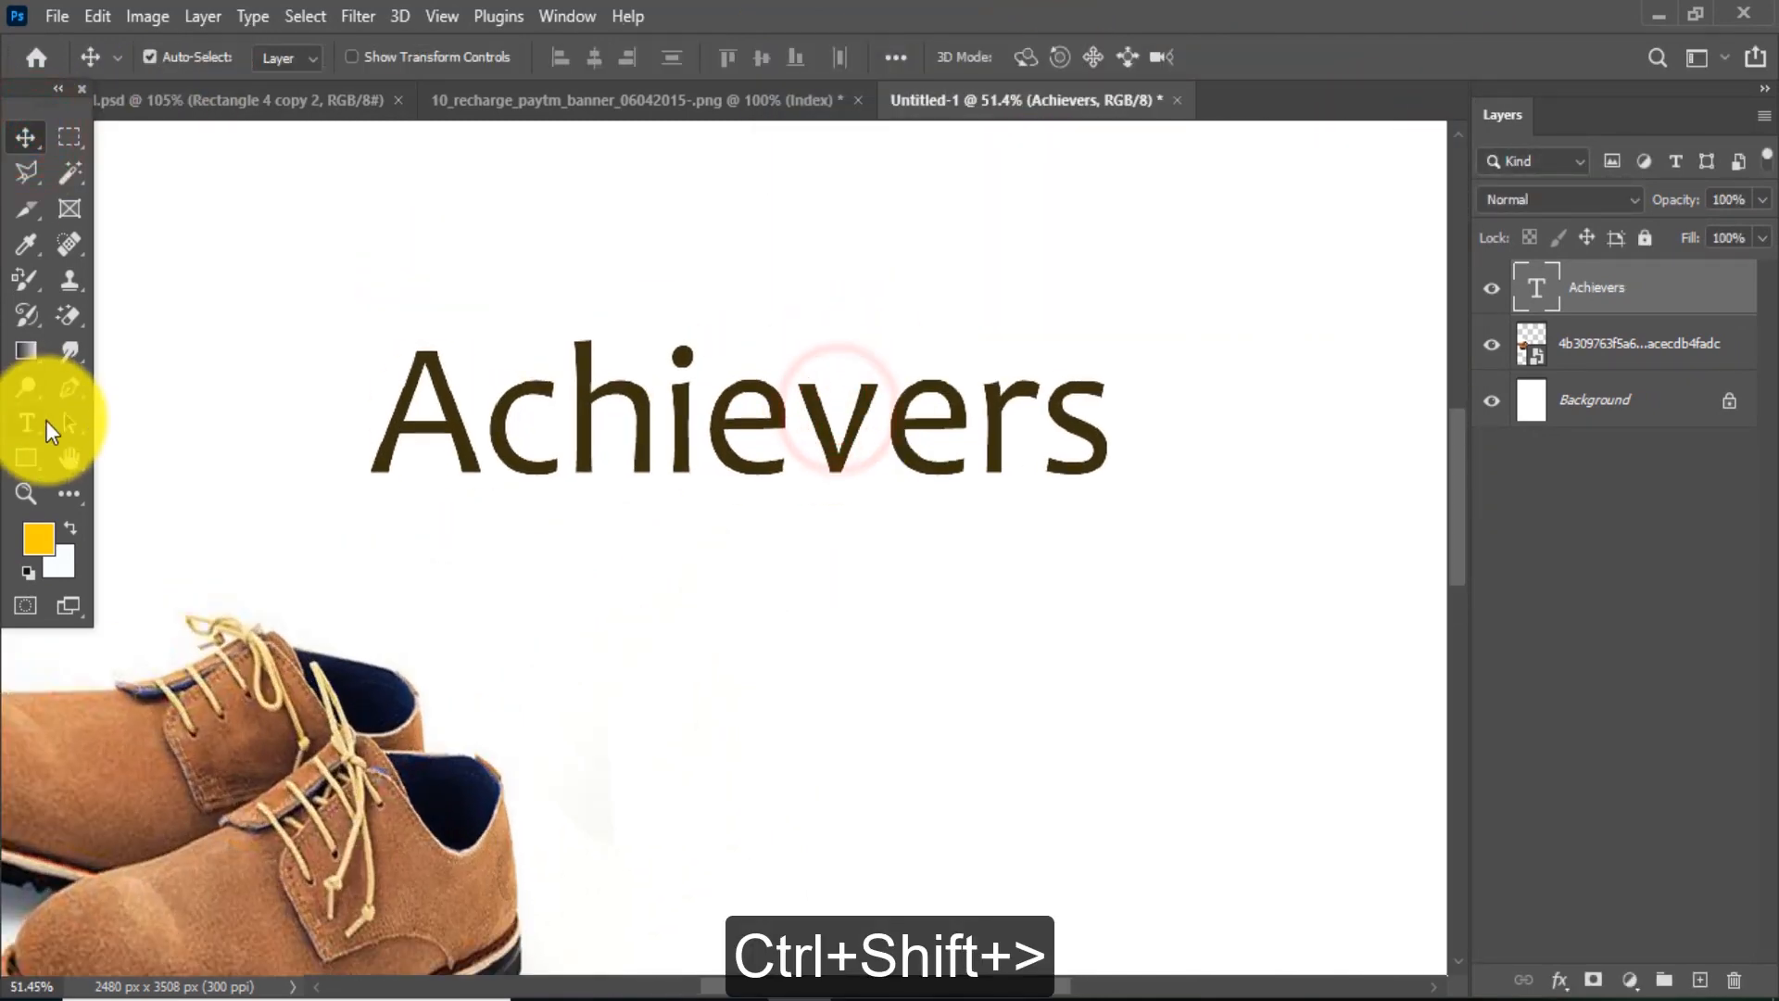
pyautogui.click(26, 422)
pyautogui.doubleClick(706, 411)
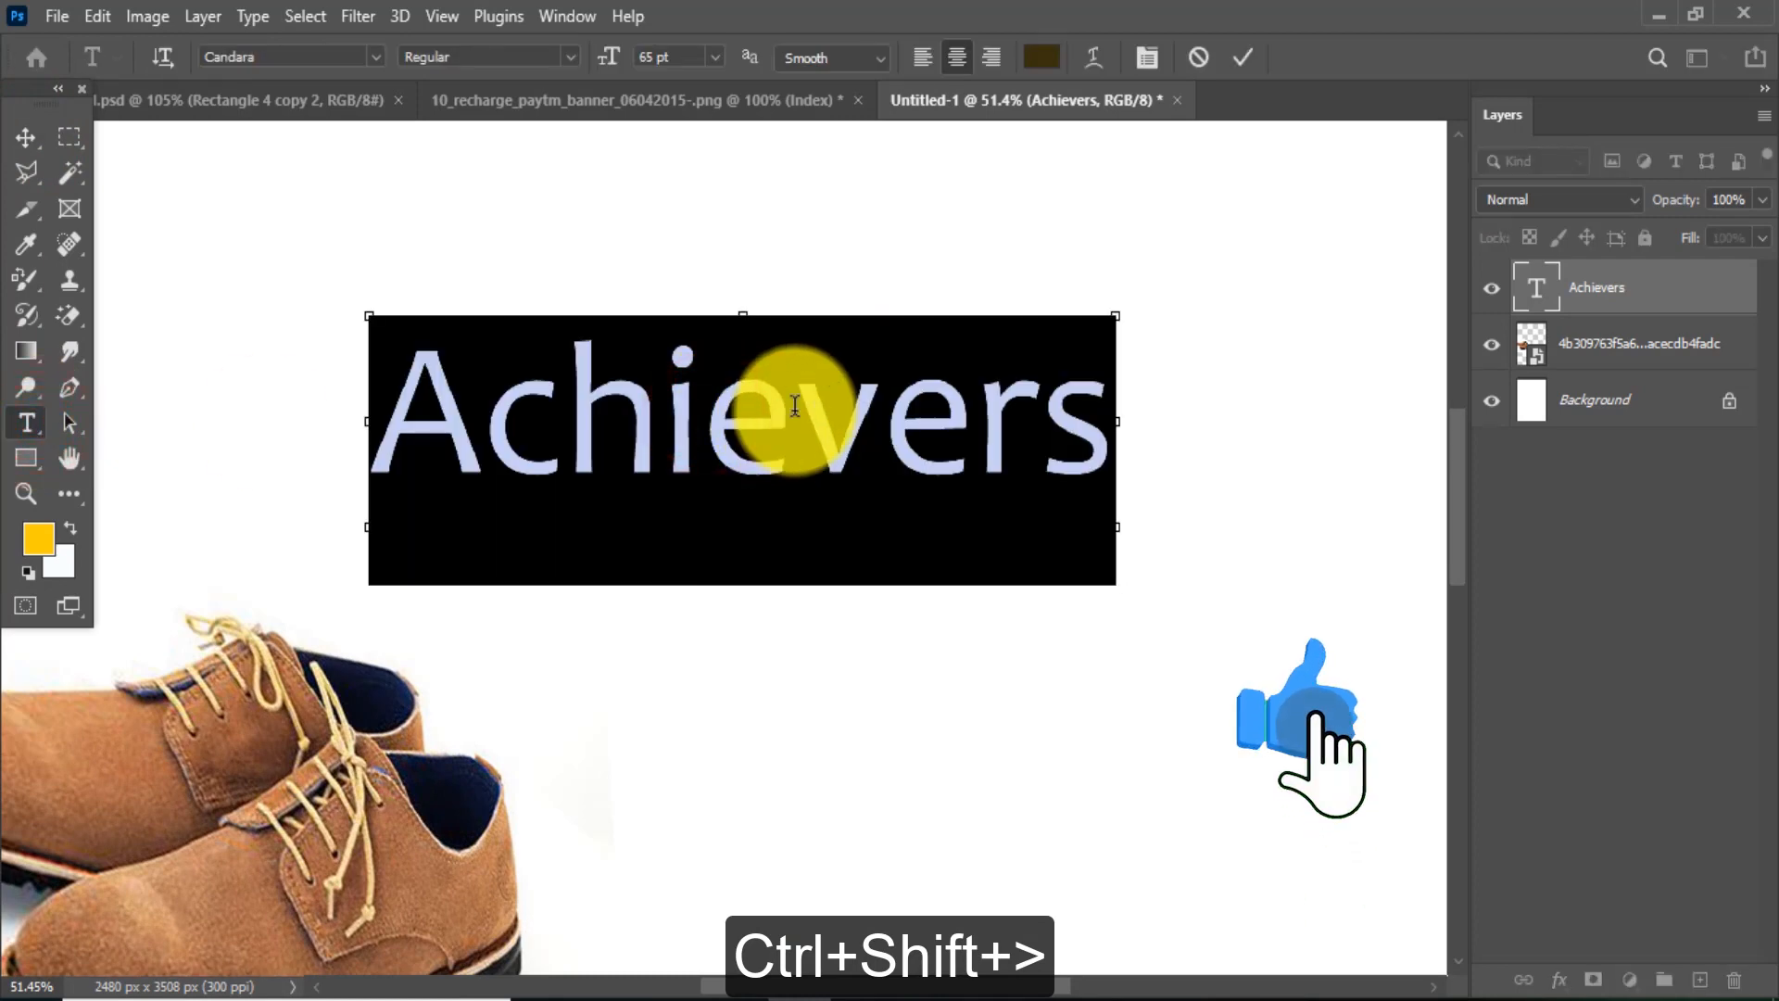
pyautogui.hotkey('ctrl', 'shift', '.')
pyautogui.hotkey('ctrl', 'shift', '.')
pyautogui.hotkey('ctrl', 'shift', '.')
pyautogui.hotkey('ctrl', 'shift', '.')
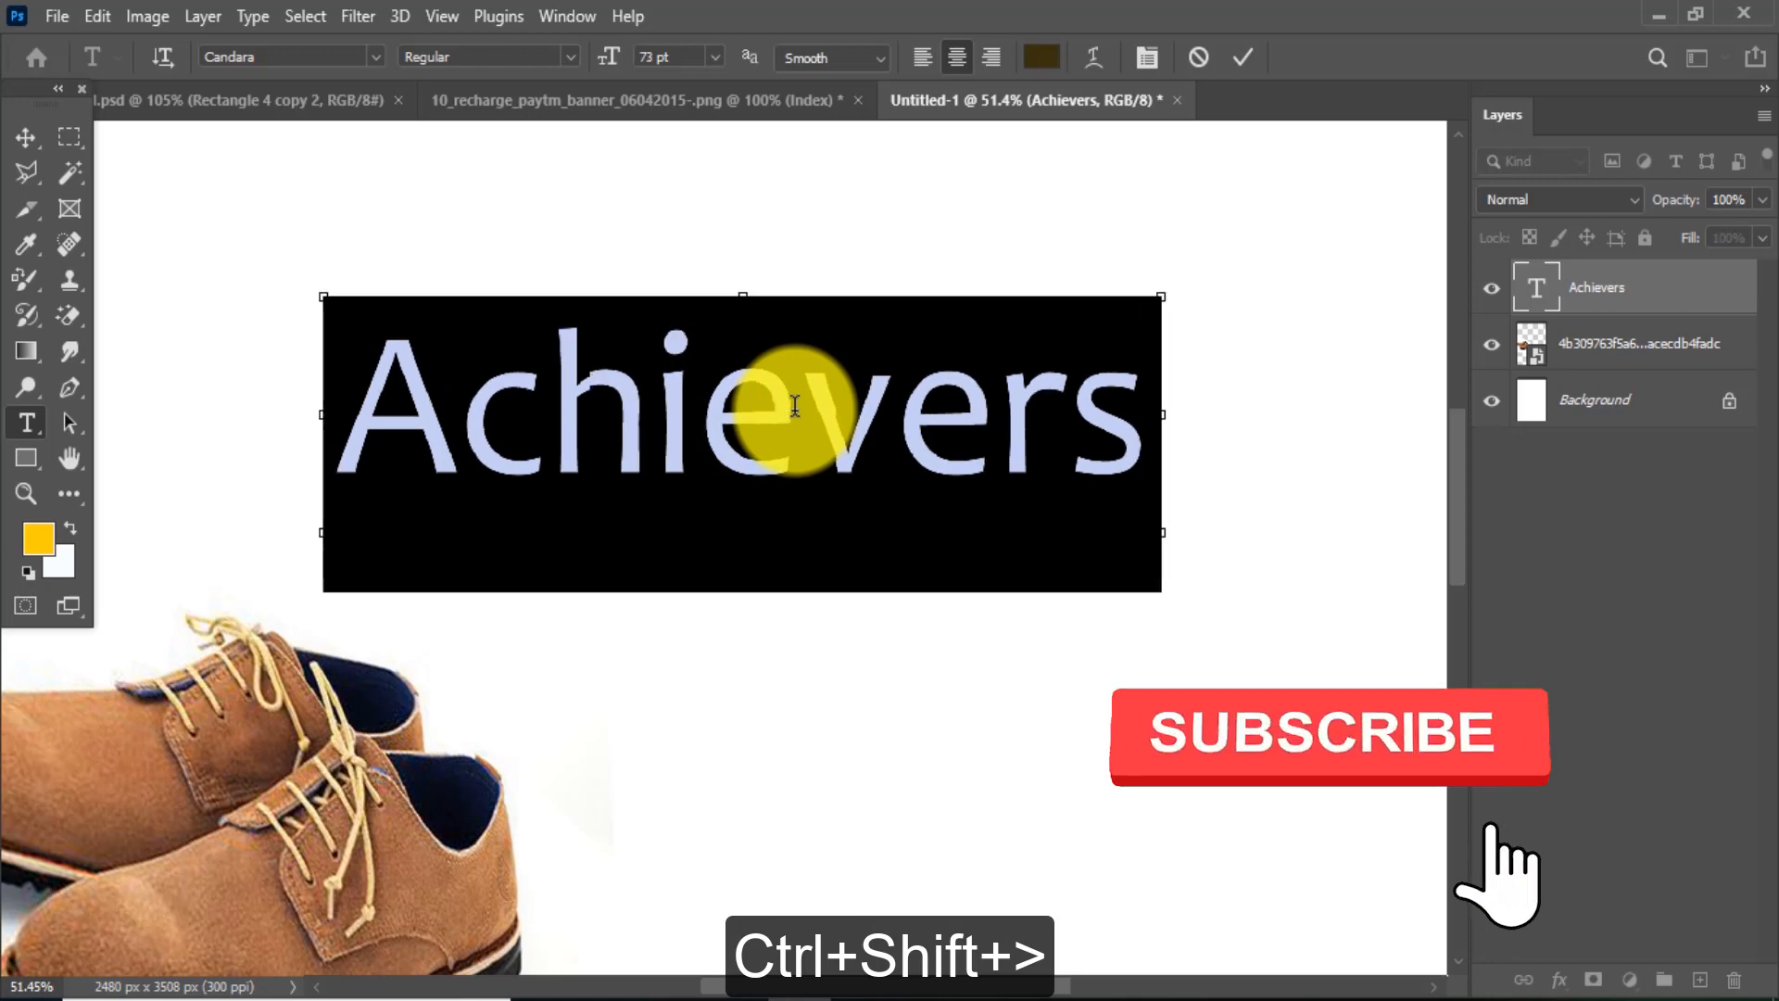
# Step: Reduce the "Achievers" text to 63 pt and move it slightly to the right
pyautogui.hotkey('ctrl', 'shift', ',')
pyautogui.hotkey('ctrl', 'shift', ',')
pyautogui.hotkey('ctrl', 'shift', ',')
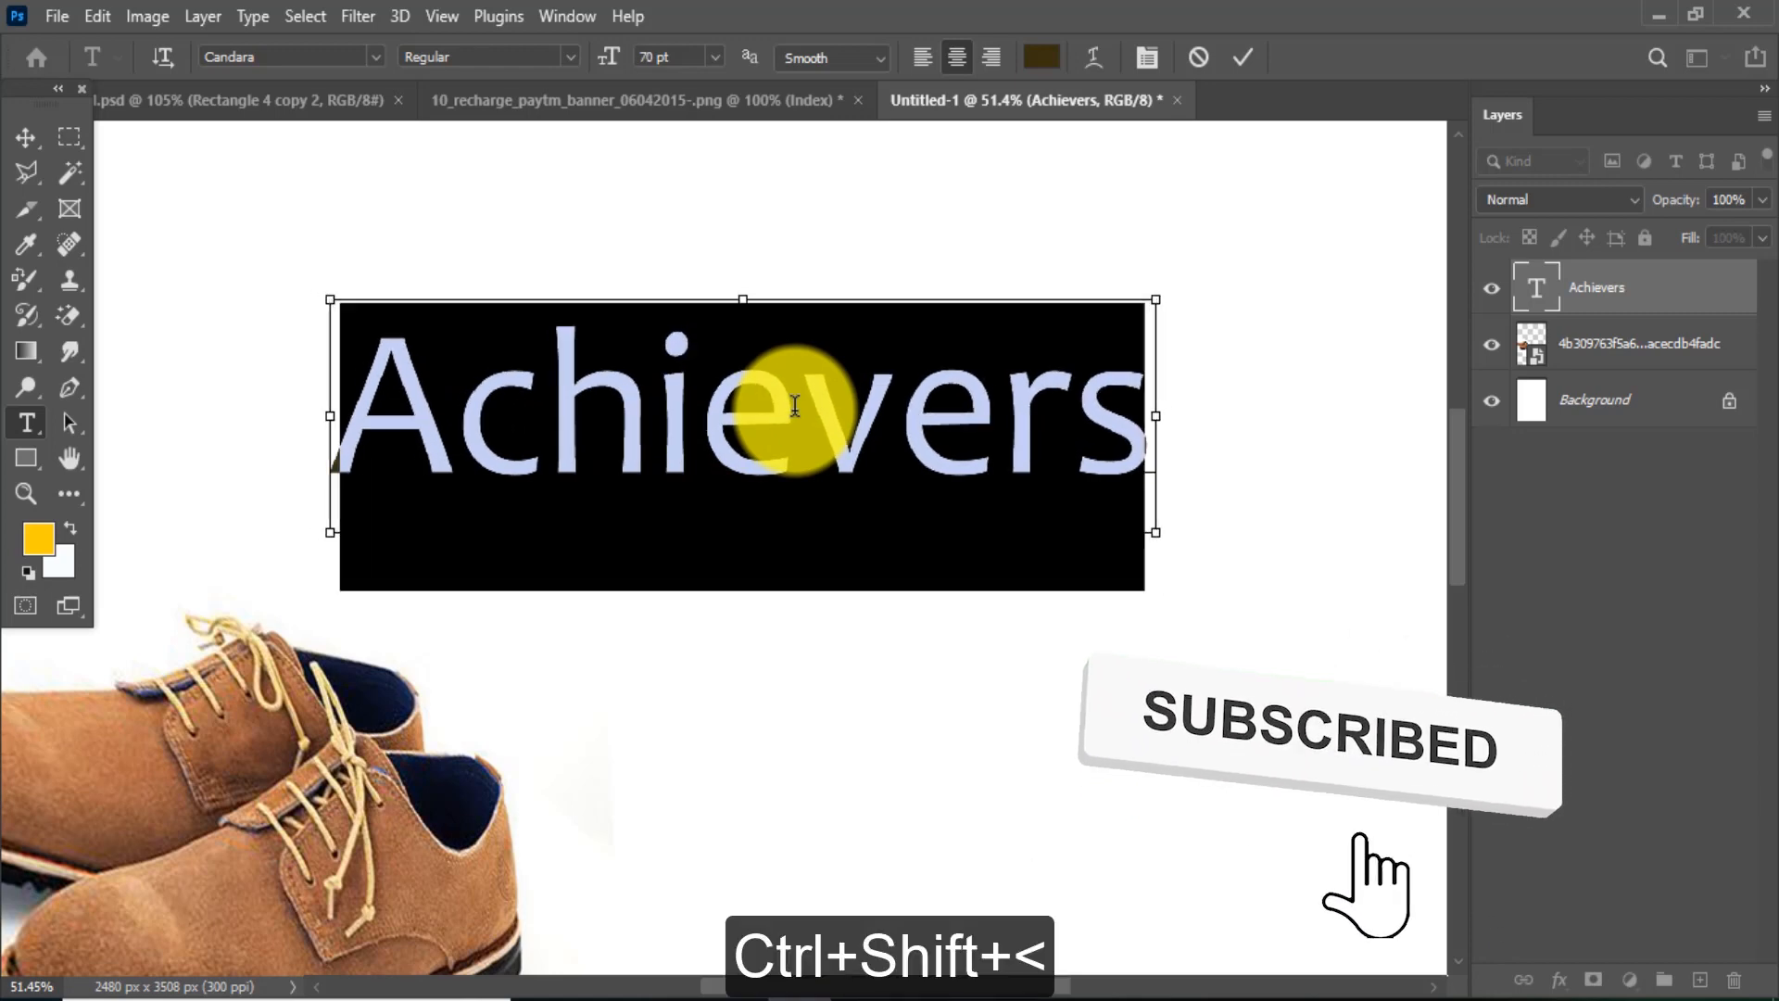
pyautogui.hotkey('ctrl', 'shift', ',')
pyautogui.hotkey('ctrl', 'shift', ',')
pyautogui.hotkey('ctrl', 'shift', ',')
pyautogui.hotkey('ctrl', 'shift', ',')
pyautogui.hotkey('ctrl', 'shift', ',')
pyautogui.hotkey('ctrl', 'shift', ',')
pyautogui.hotkey('ctrl', 'shift', ',')
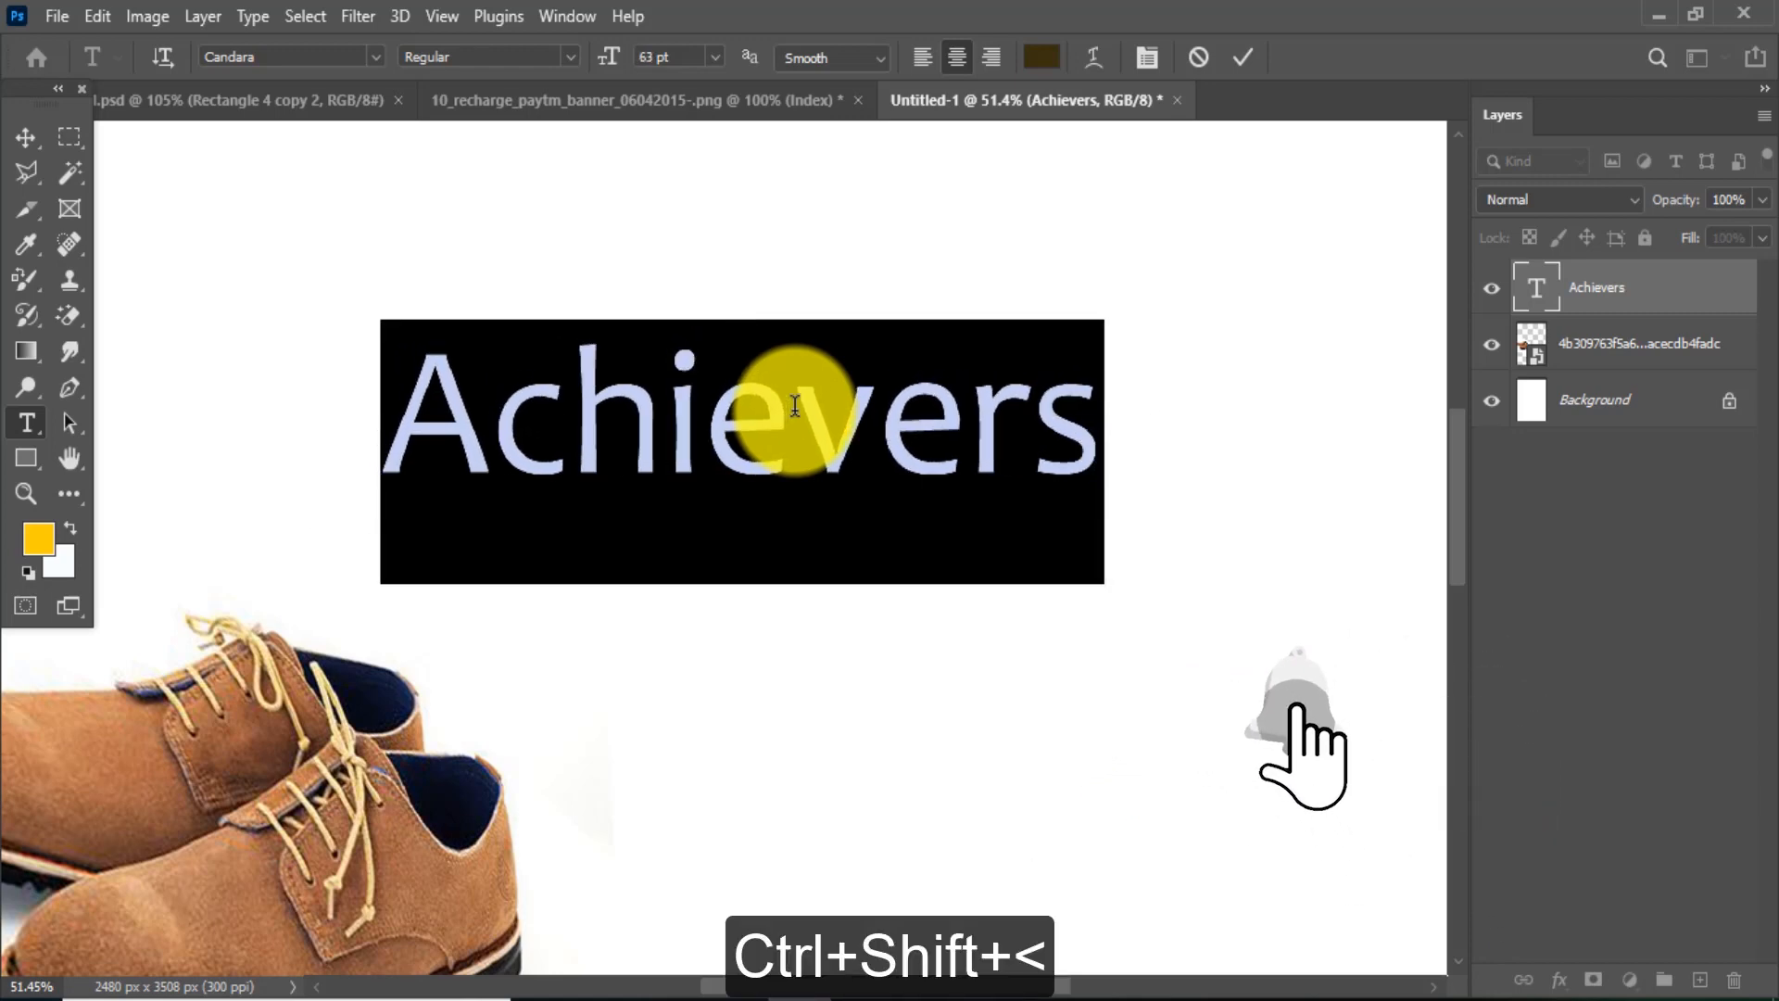
pyautogui.click(25, 137)
pyautogui.moveTo(832, 433)
pyautogui.mouseDown()
pyautogui.moveTo(862, 448)
pyautogui.moveTo(855, 431)
pyautogui.mouseUp()
# Step: Check which Free Transform options are available for the "Achievers" text layer, leaving its shape as it is
pyautogui.hotkey('ctrl', 't')
pyautogui.rightClick(876, 433)
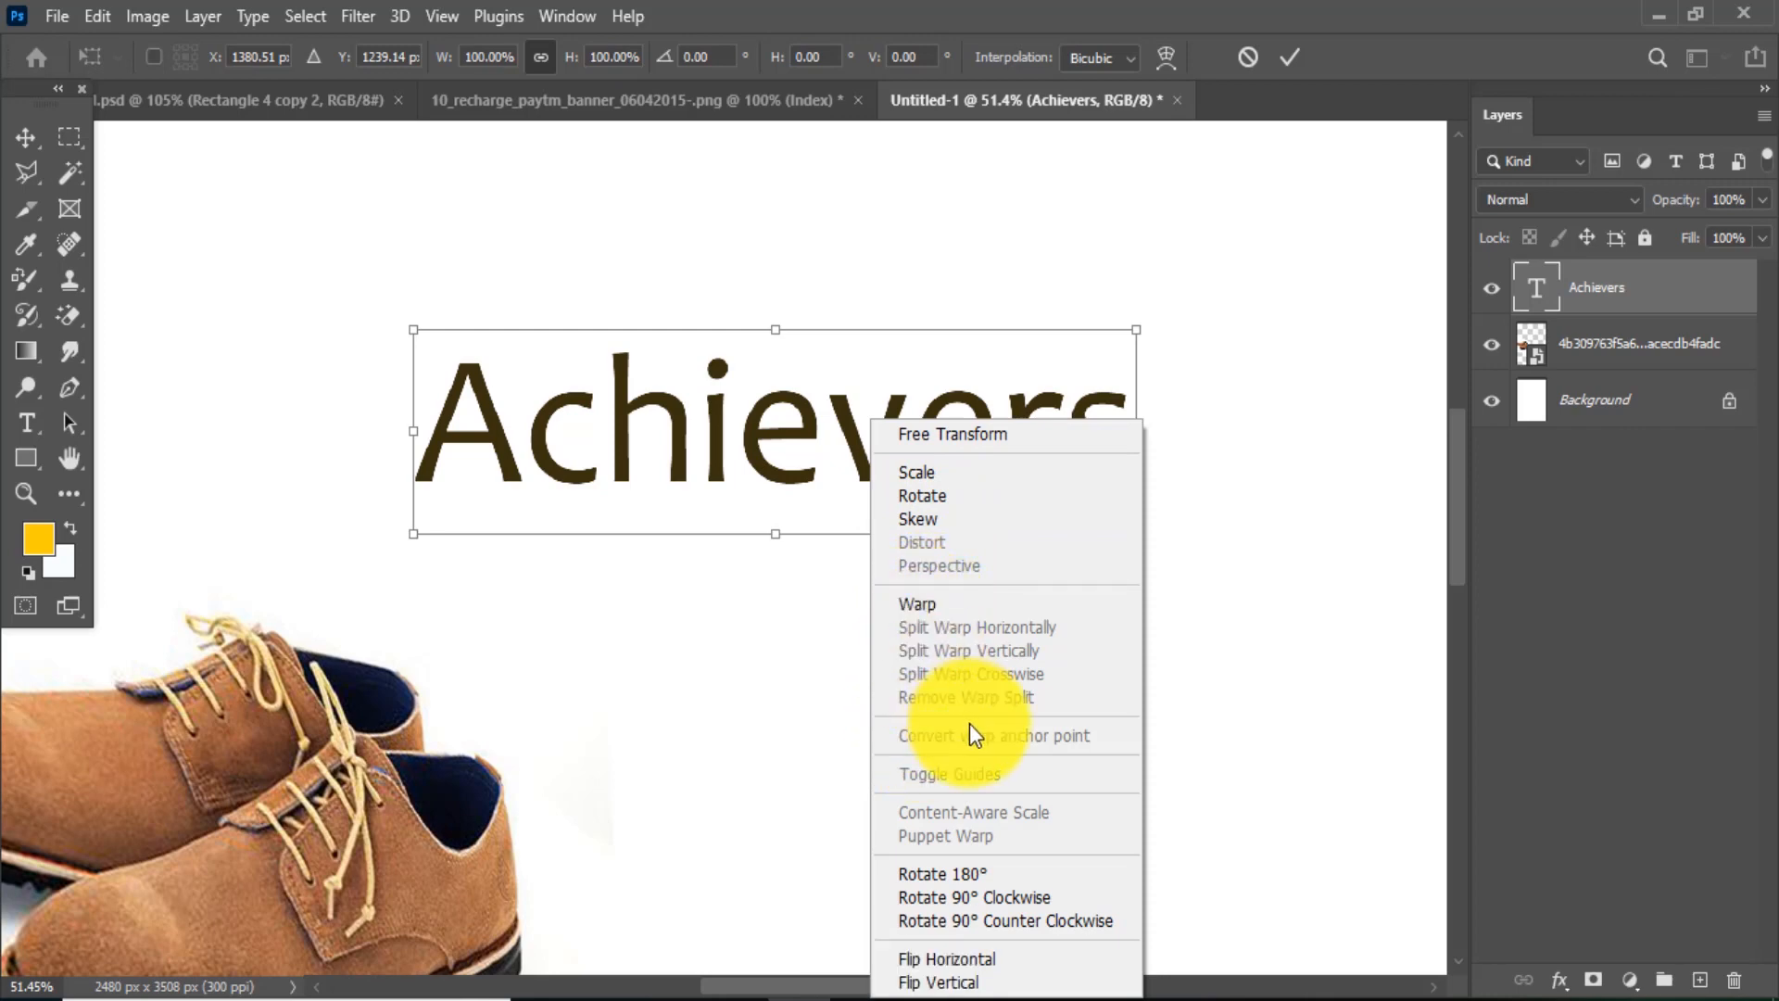
pyautogui.click(760, 440)
pyautogui.press('Return')
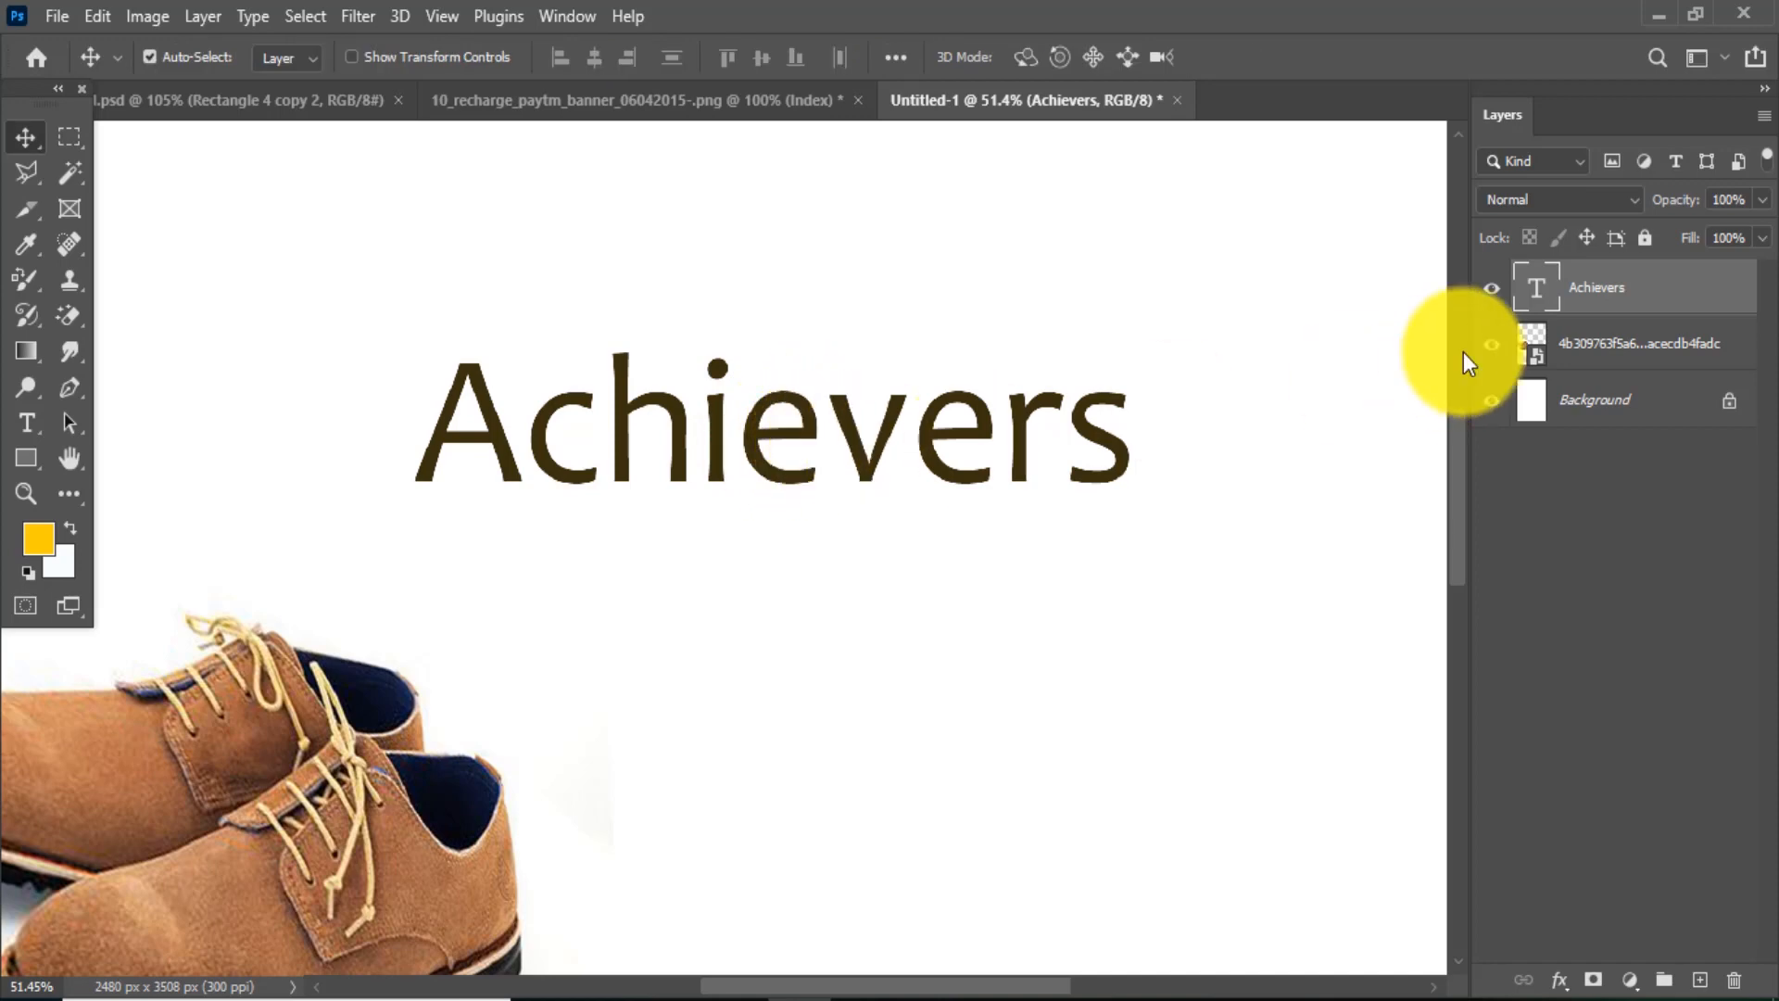
# Step: Rasterize the "Achievers" type layer
pyautogui.rightClick(1593, 303)
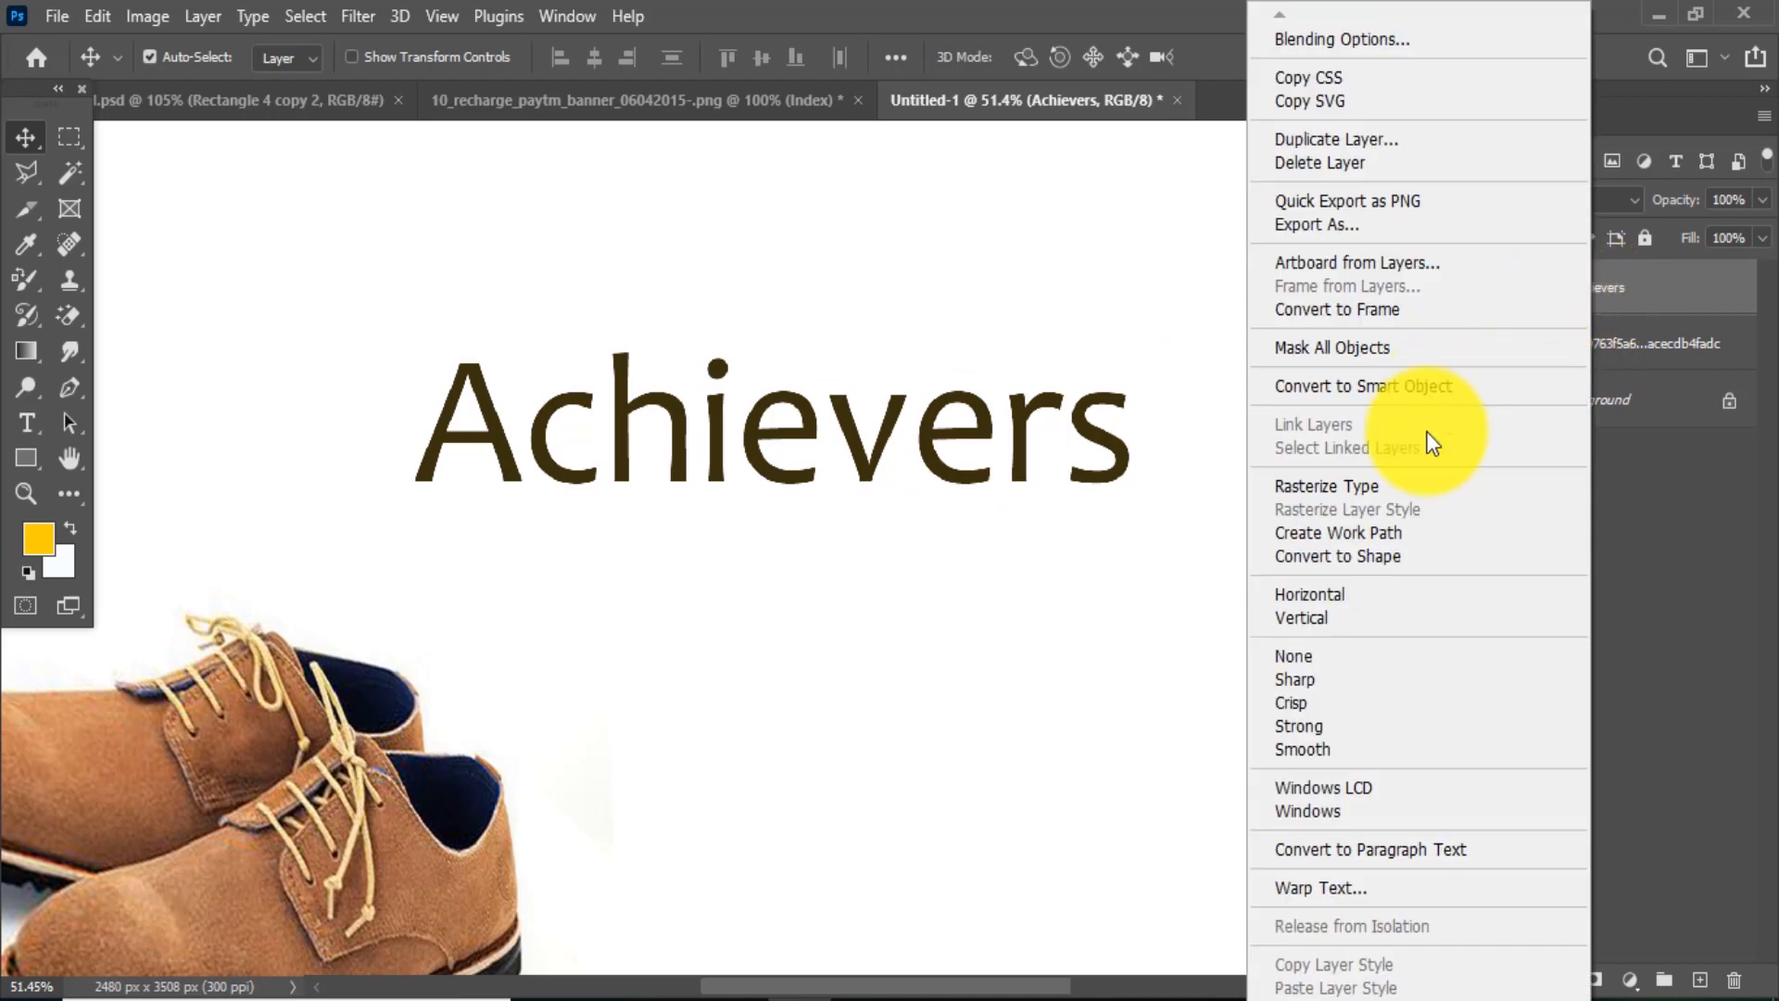
pyautogui.click(1371, 487)
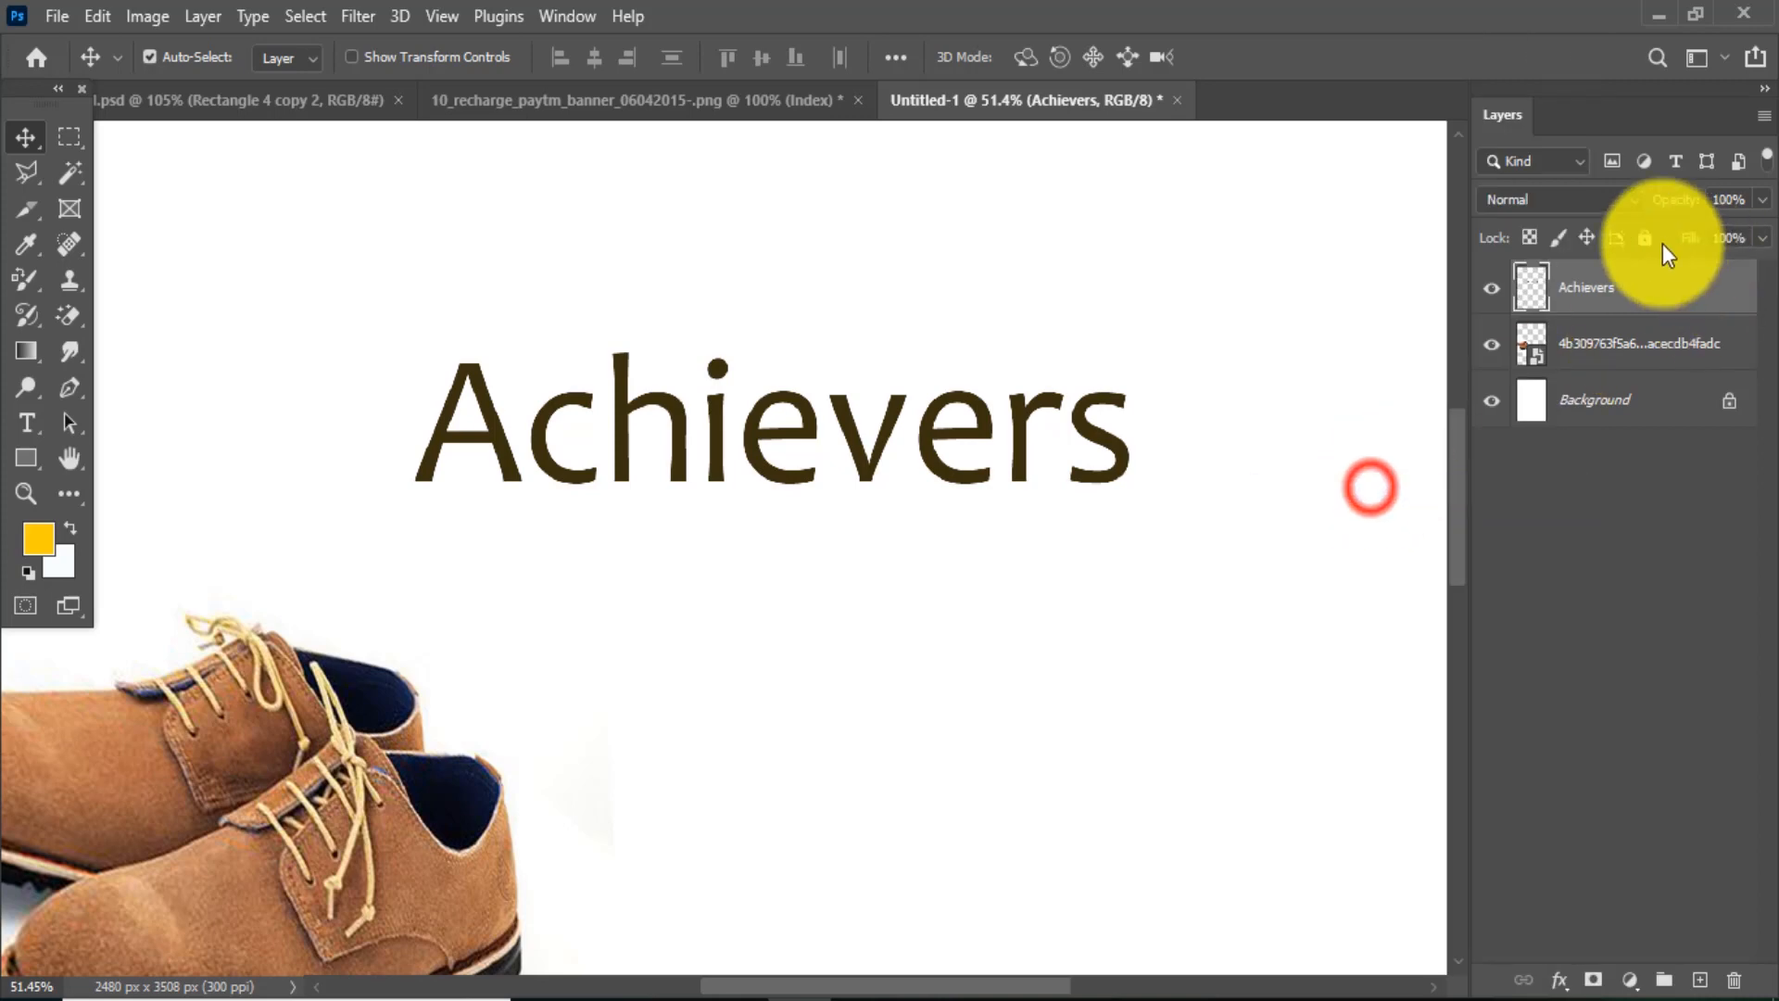
# Step: Apply a Perspective transform to the rasterized "Achievers" text, enlarging its start, narrowing its end and moving it slightly upward
pyautogui.rightClick(1567, 296)
pyautogui.click(1351, 485)
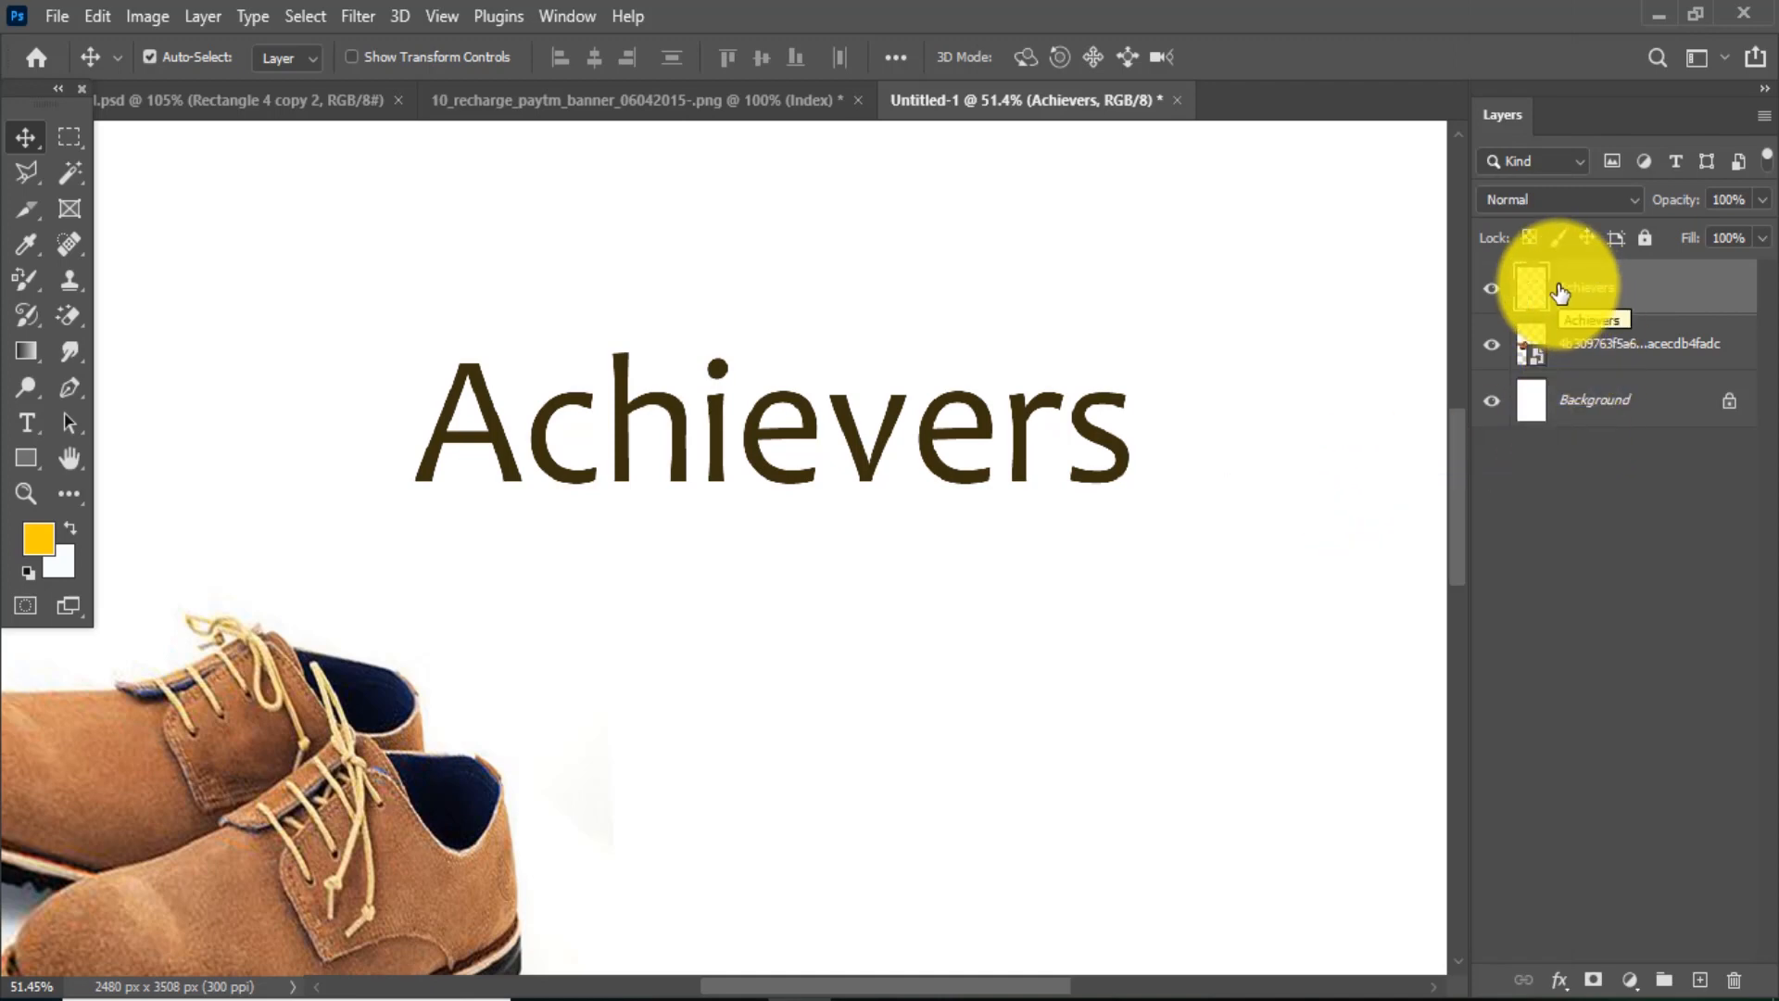
pyautogui.hotkey('ctrl', 't')
pyautogui.rightClick(830, 461)
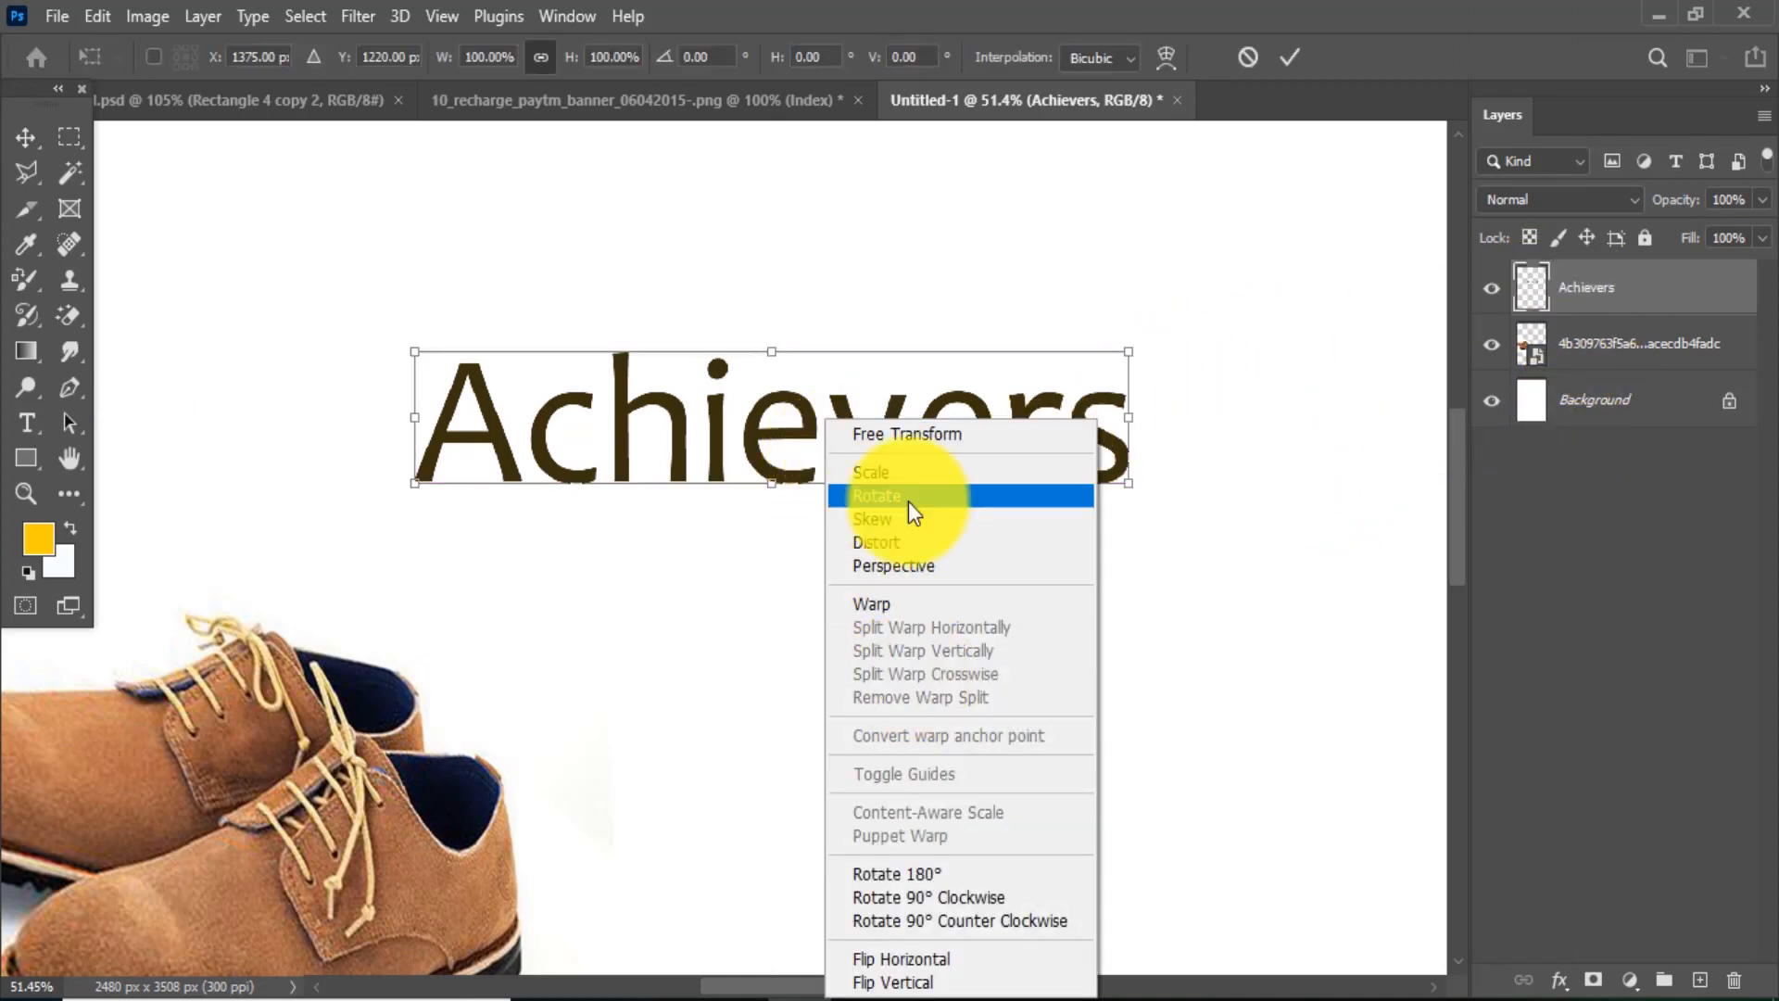
pyautogui.click(882, 567)
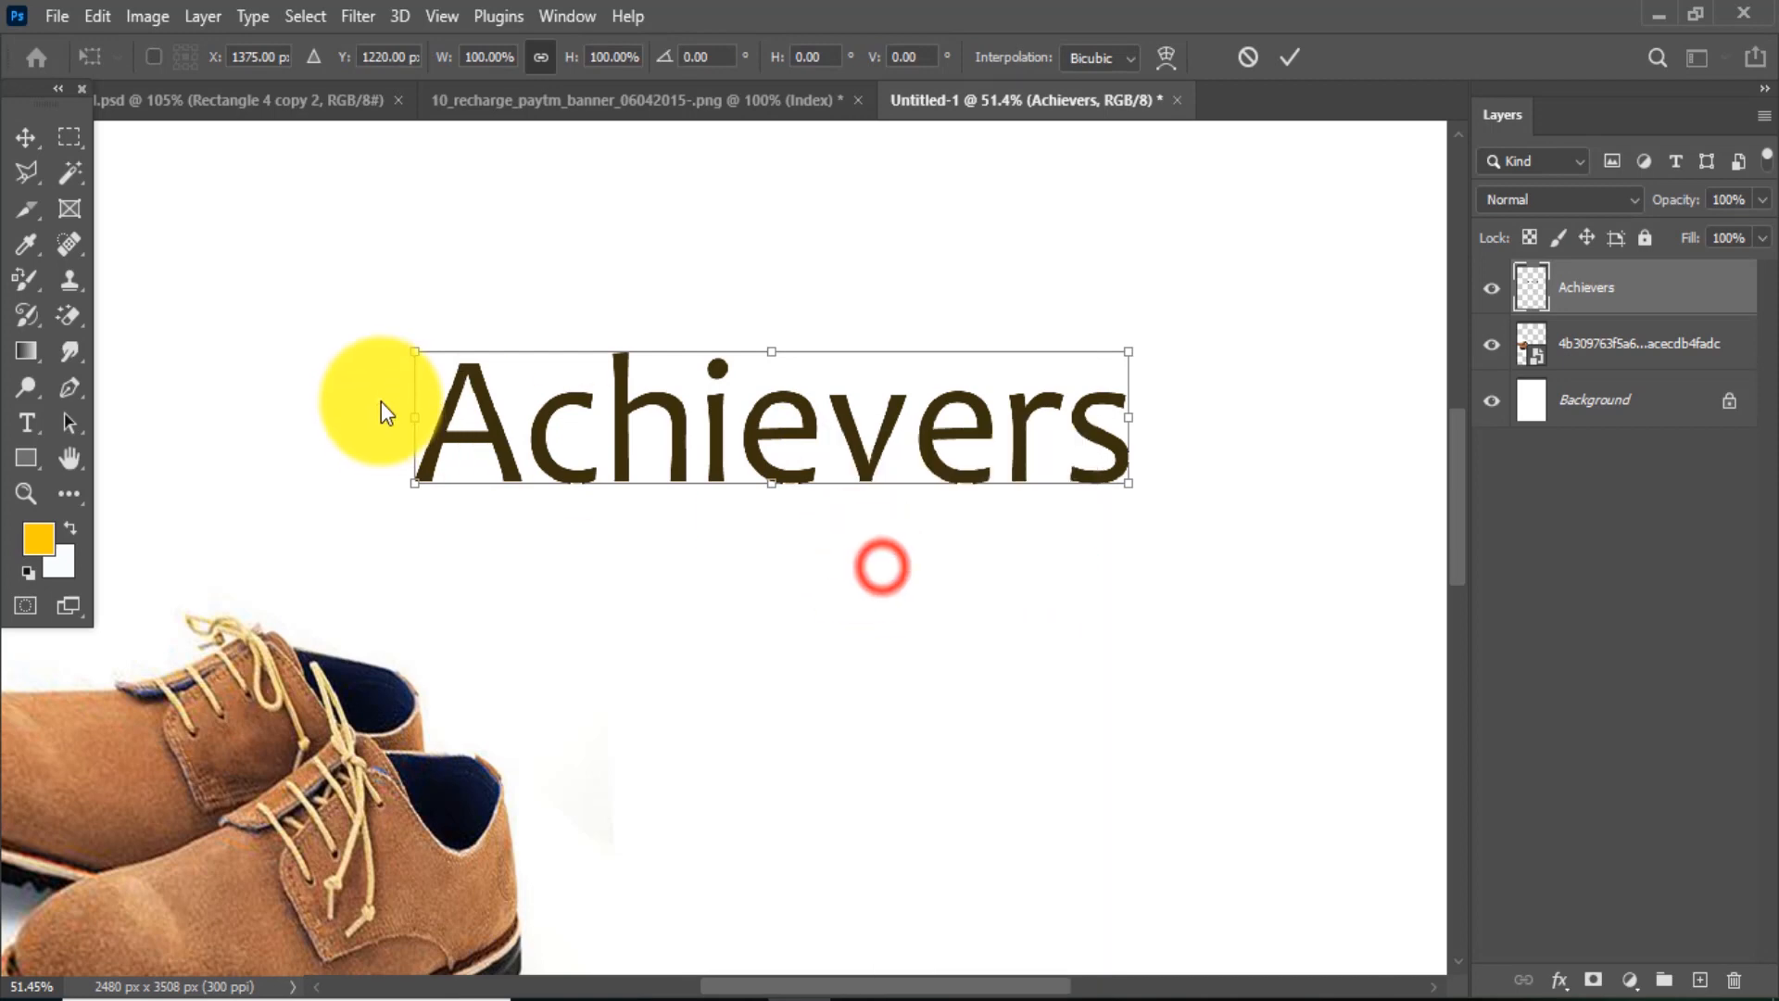
pyautogui.moveTo(414, 353); pyautogui.dragTo(415, 250)
pyautogui.moveTo(1133, 359); pyautogui.dragTo(1069, 369)
pyautogui.moveTo(948, 441); pyautogui.dragTo(922, 382)
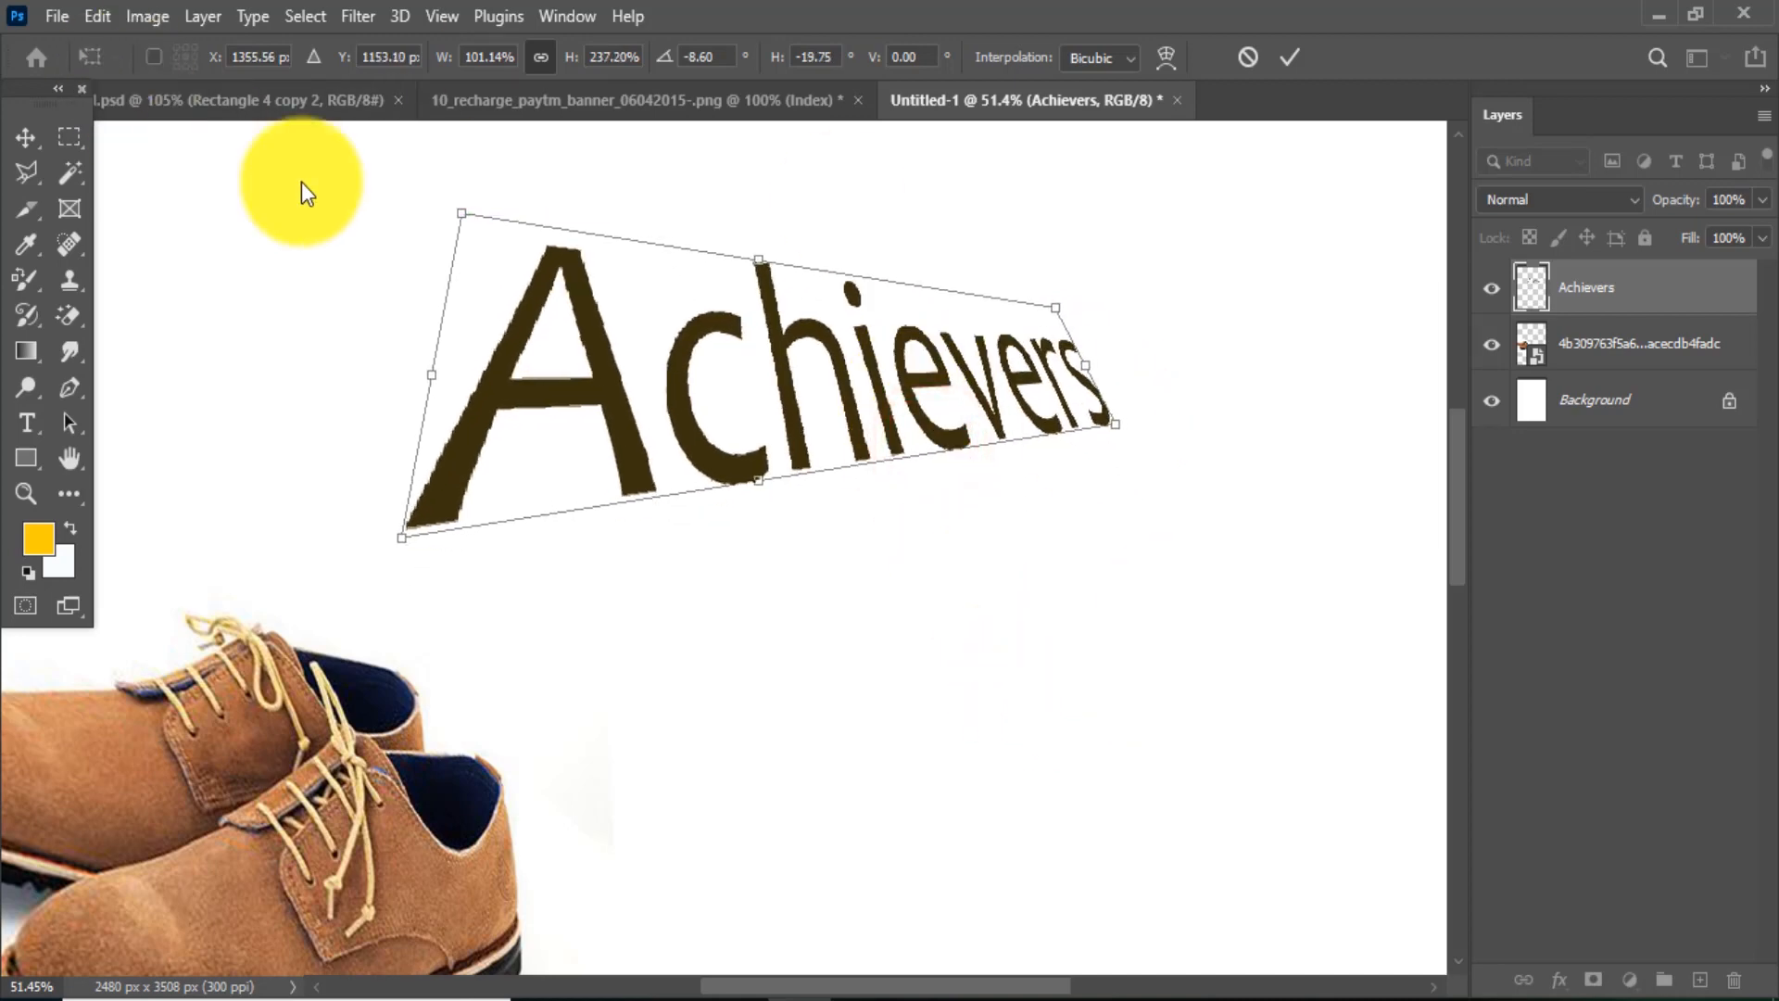
pyautogui.press('Return')
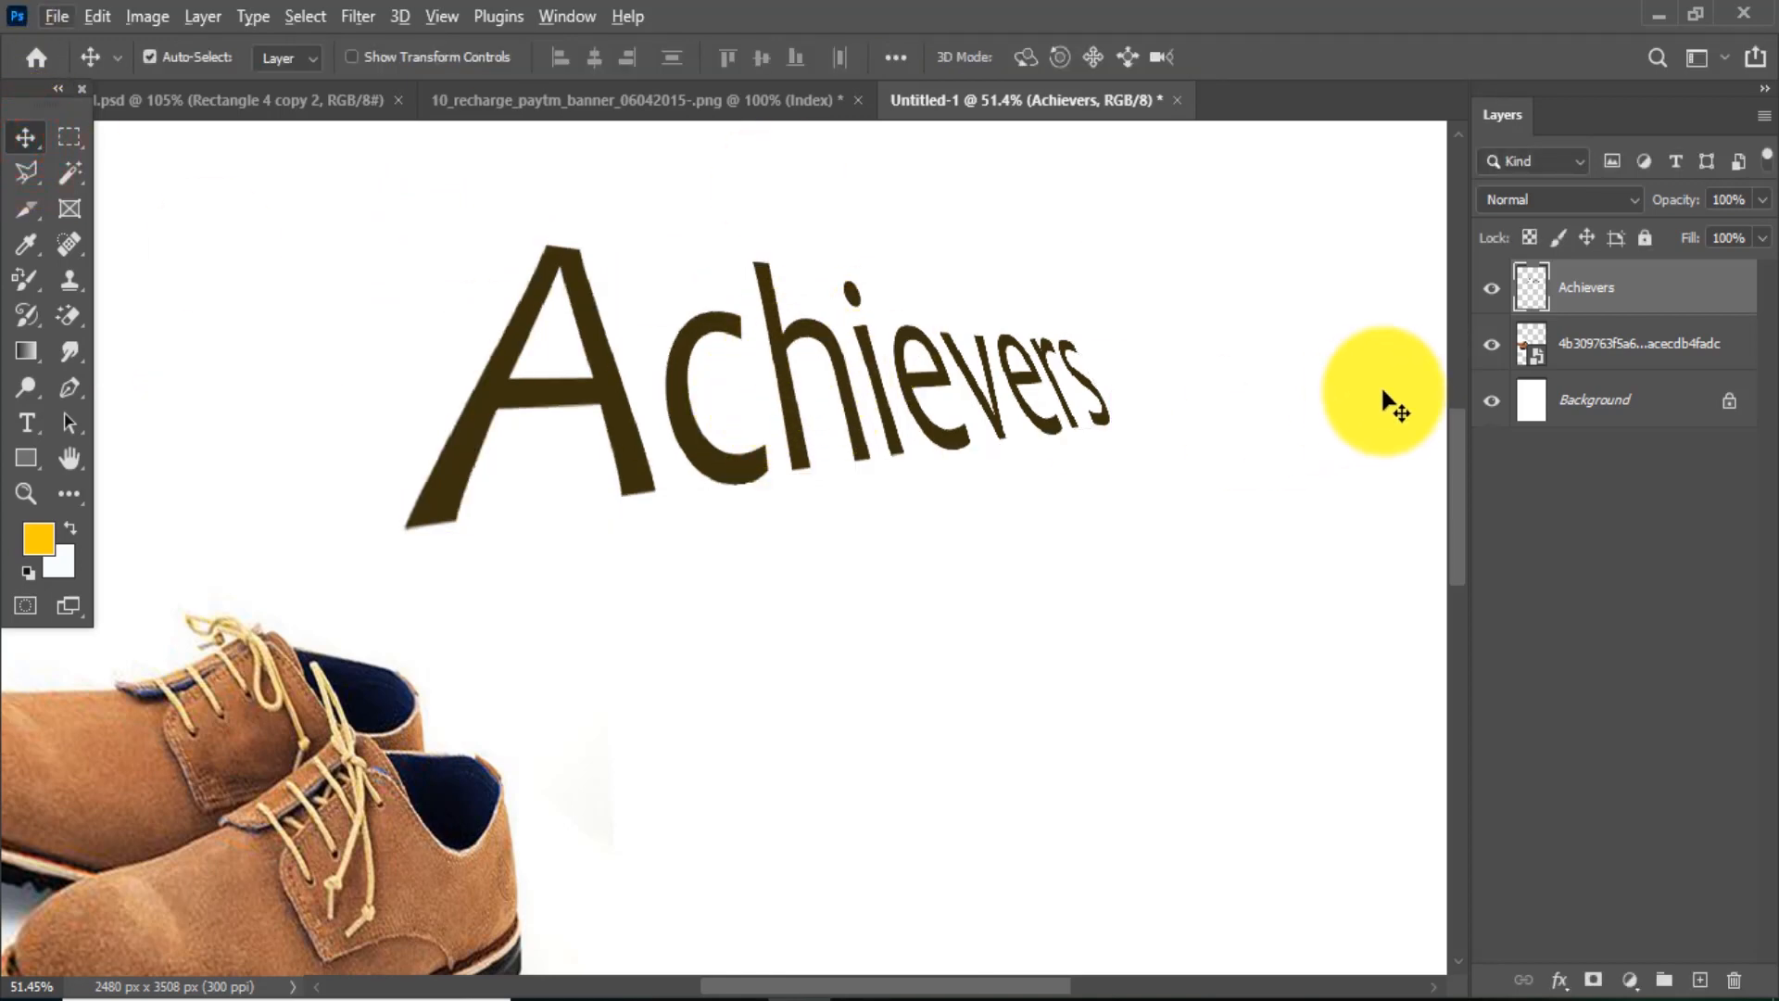
# Step: Duplicate the "Achievers" layer, flip the copy vertically and move it directly below the original text
pyautogui.hotkey('ctrl', 'j')
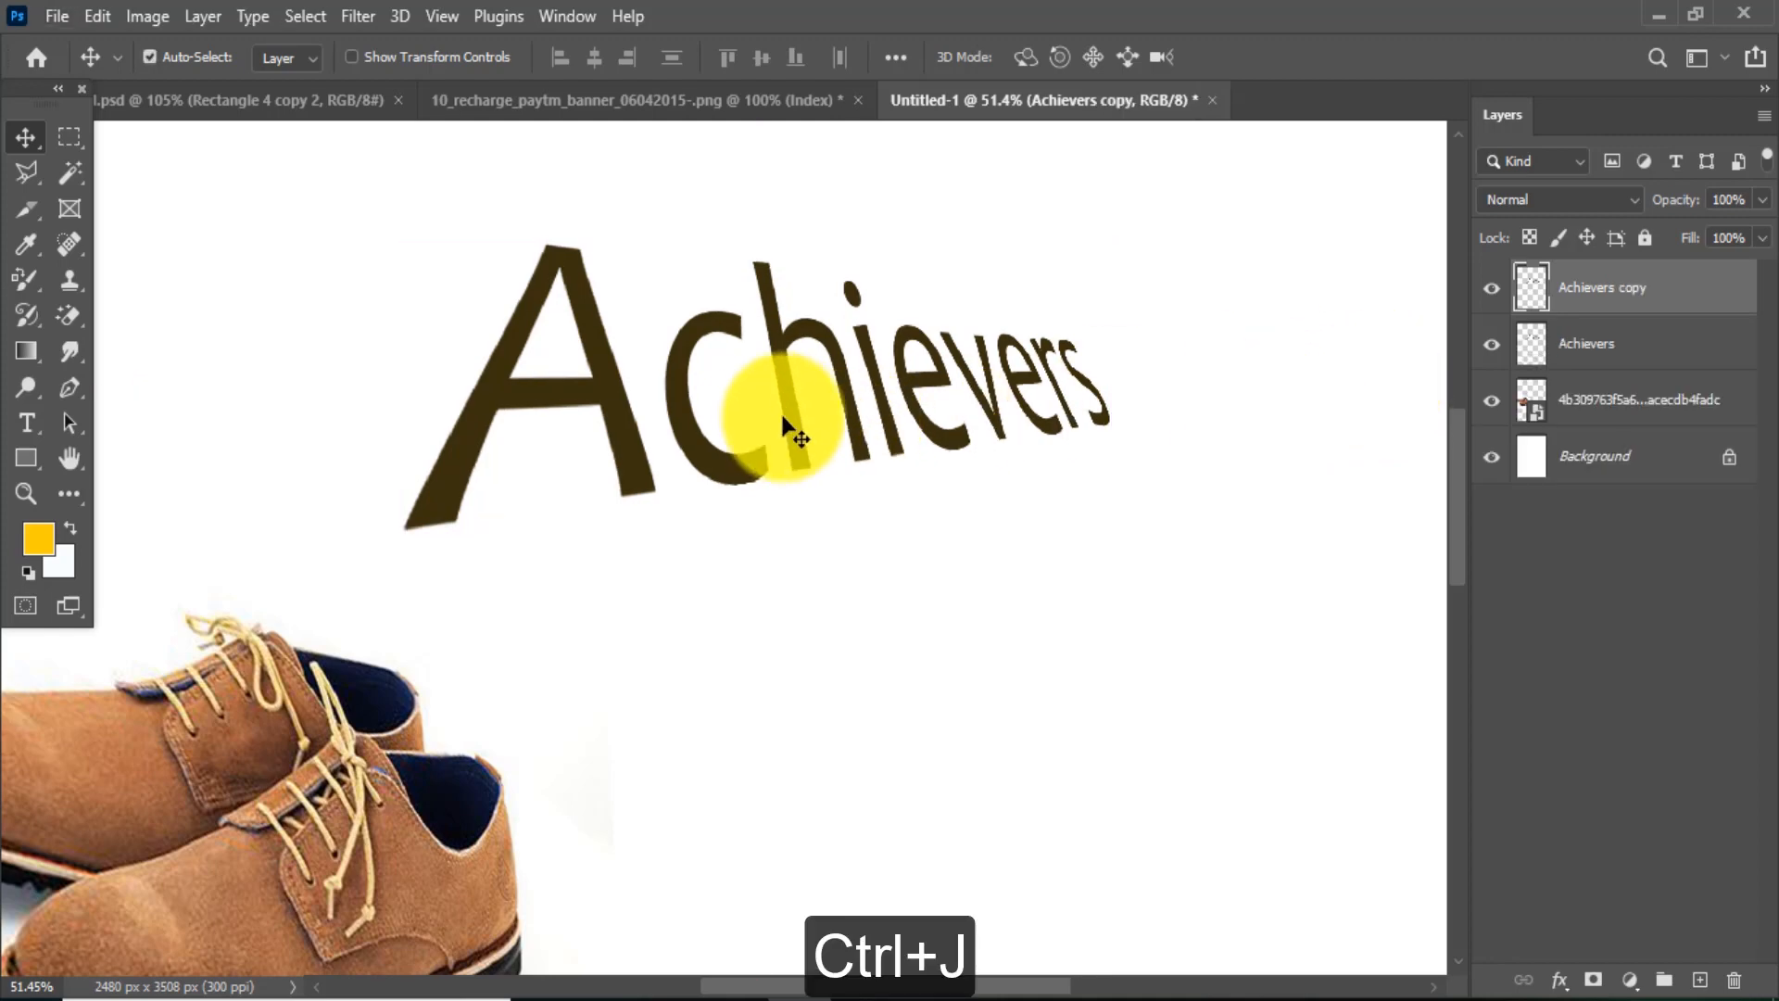
pyautogui.hotkey('ctrl', 't')
pyautogui.rightClick(787, 375)
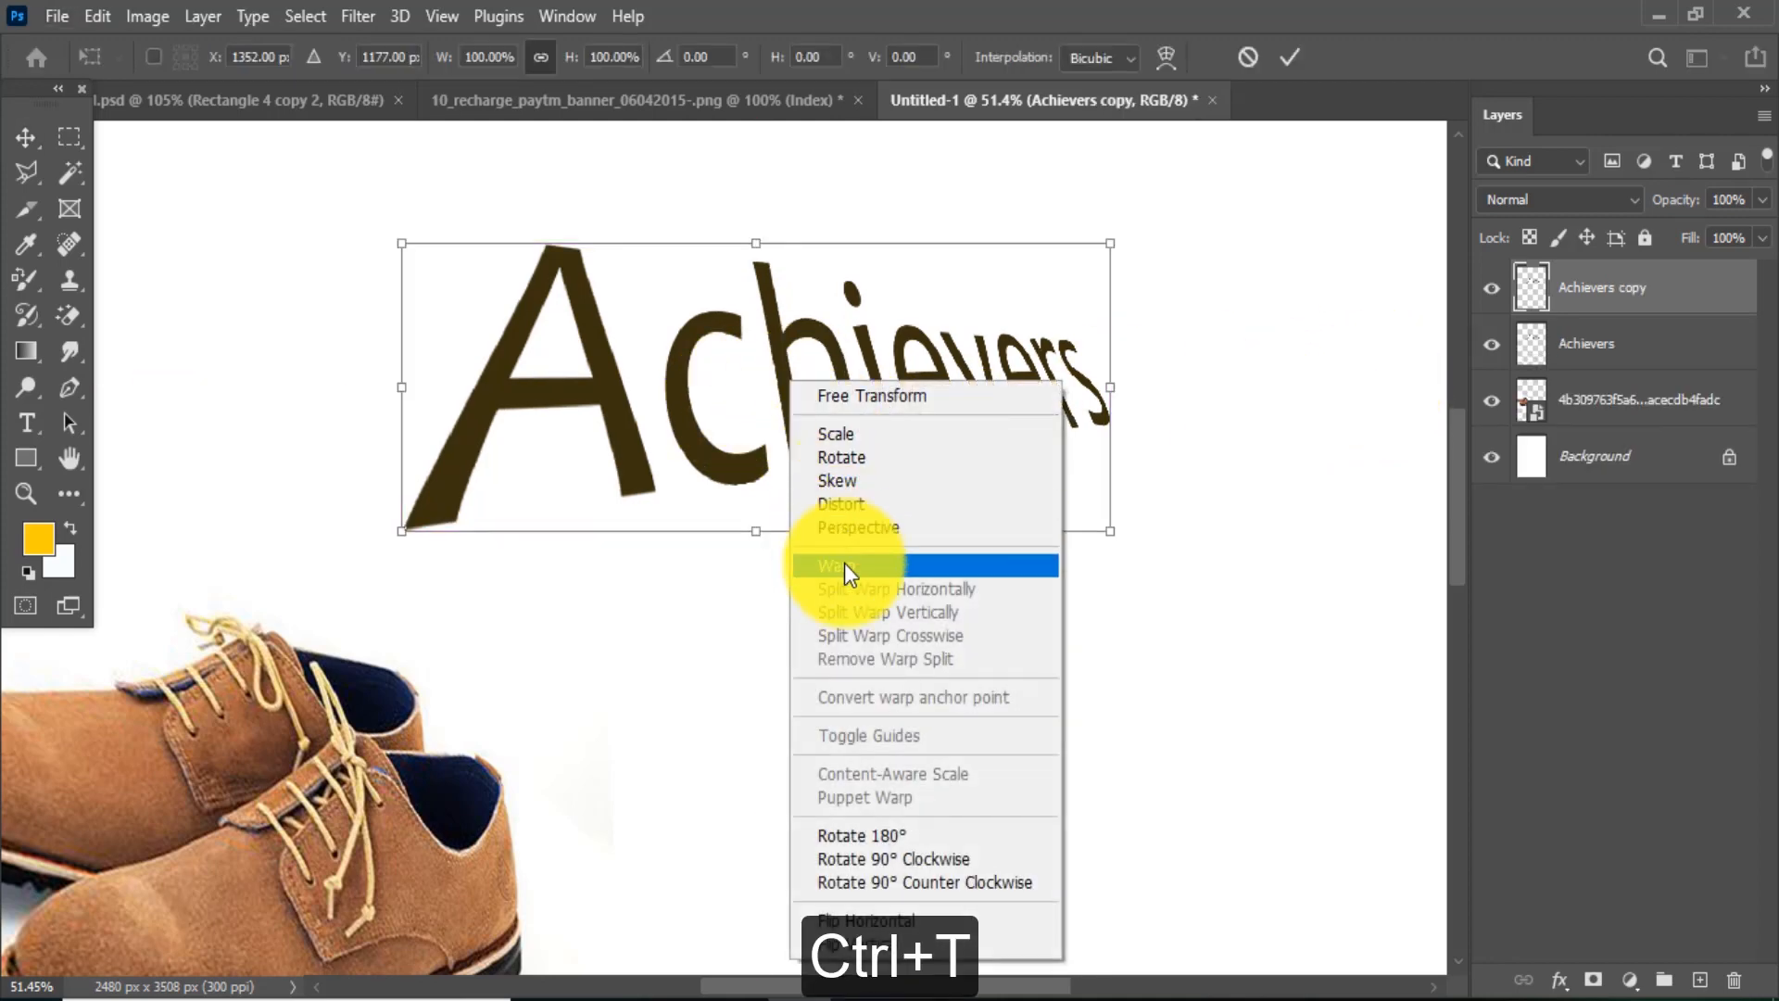
pyautogui.click(890, 942)
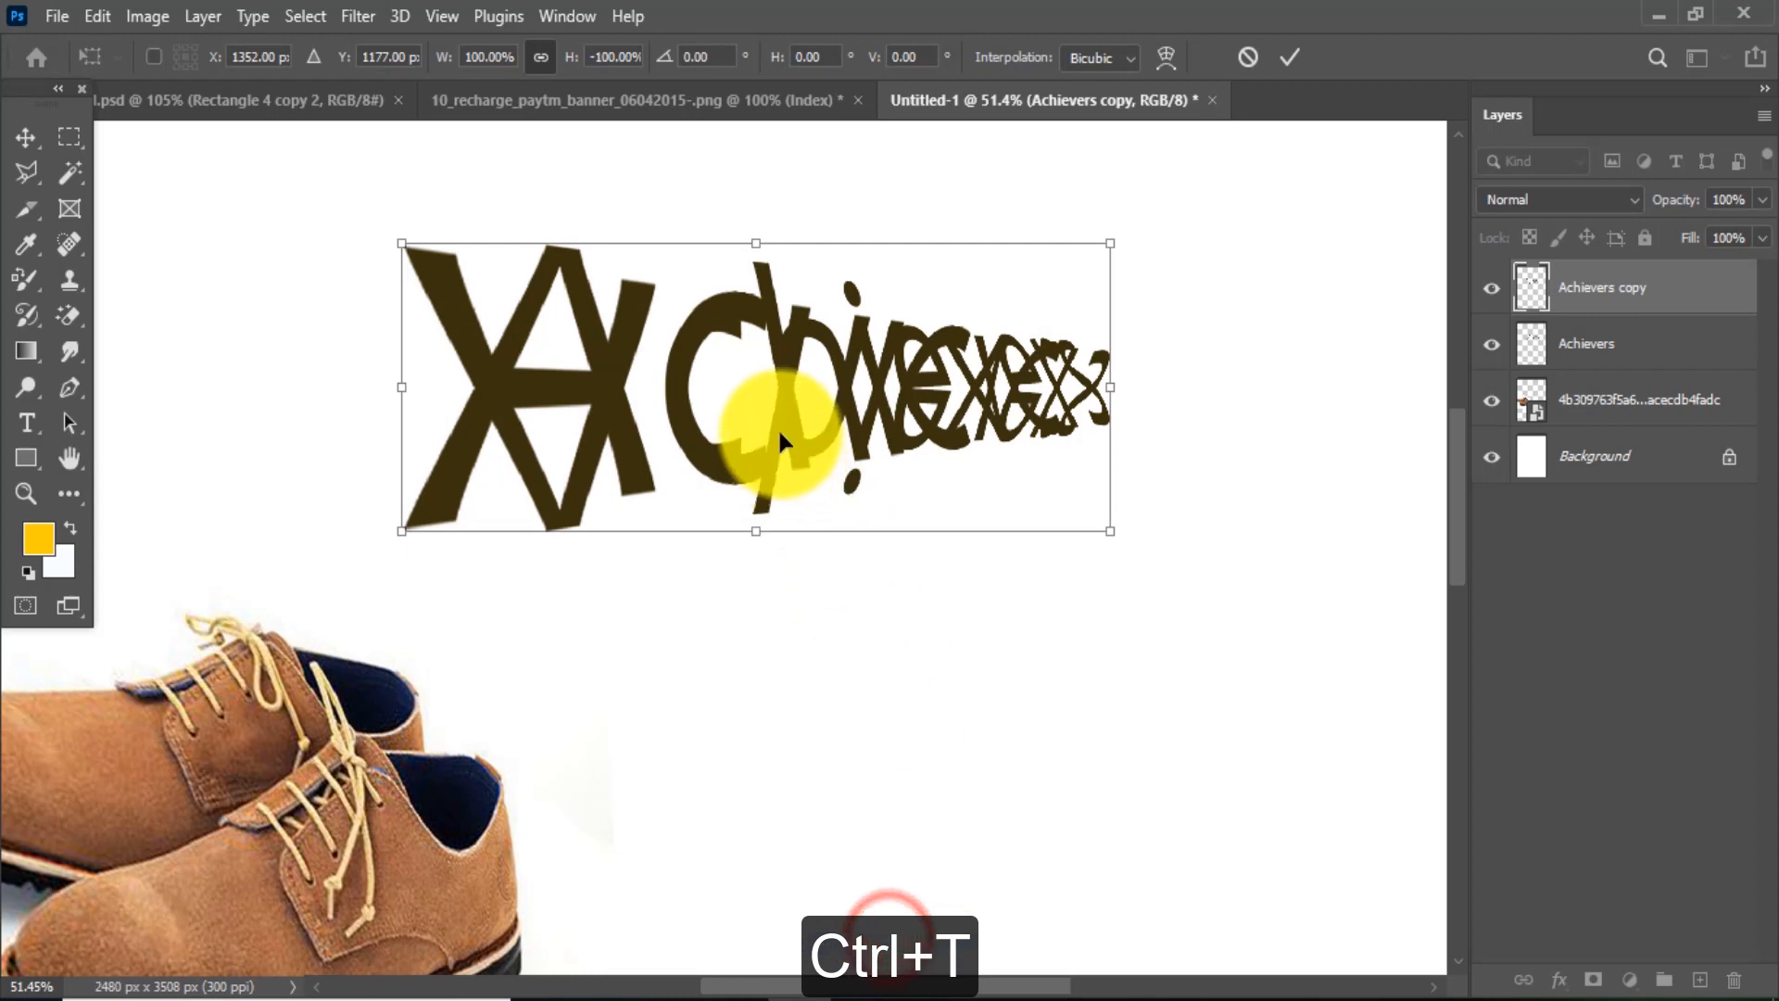
pyautogui.moveTo(734, 458); pyautogui.dragTo(736, 719)
# Step: Slant the flipped copy with Perspective and Distort so it follows the baseline of the original text, and apply the transform
pyautogui.rightClick(1027, 658)
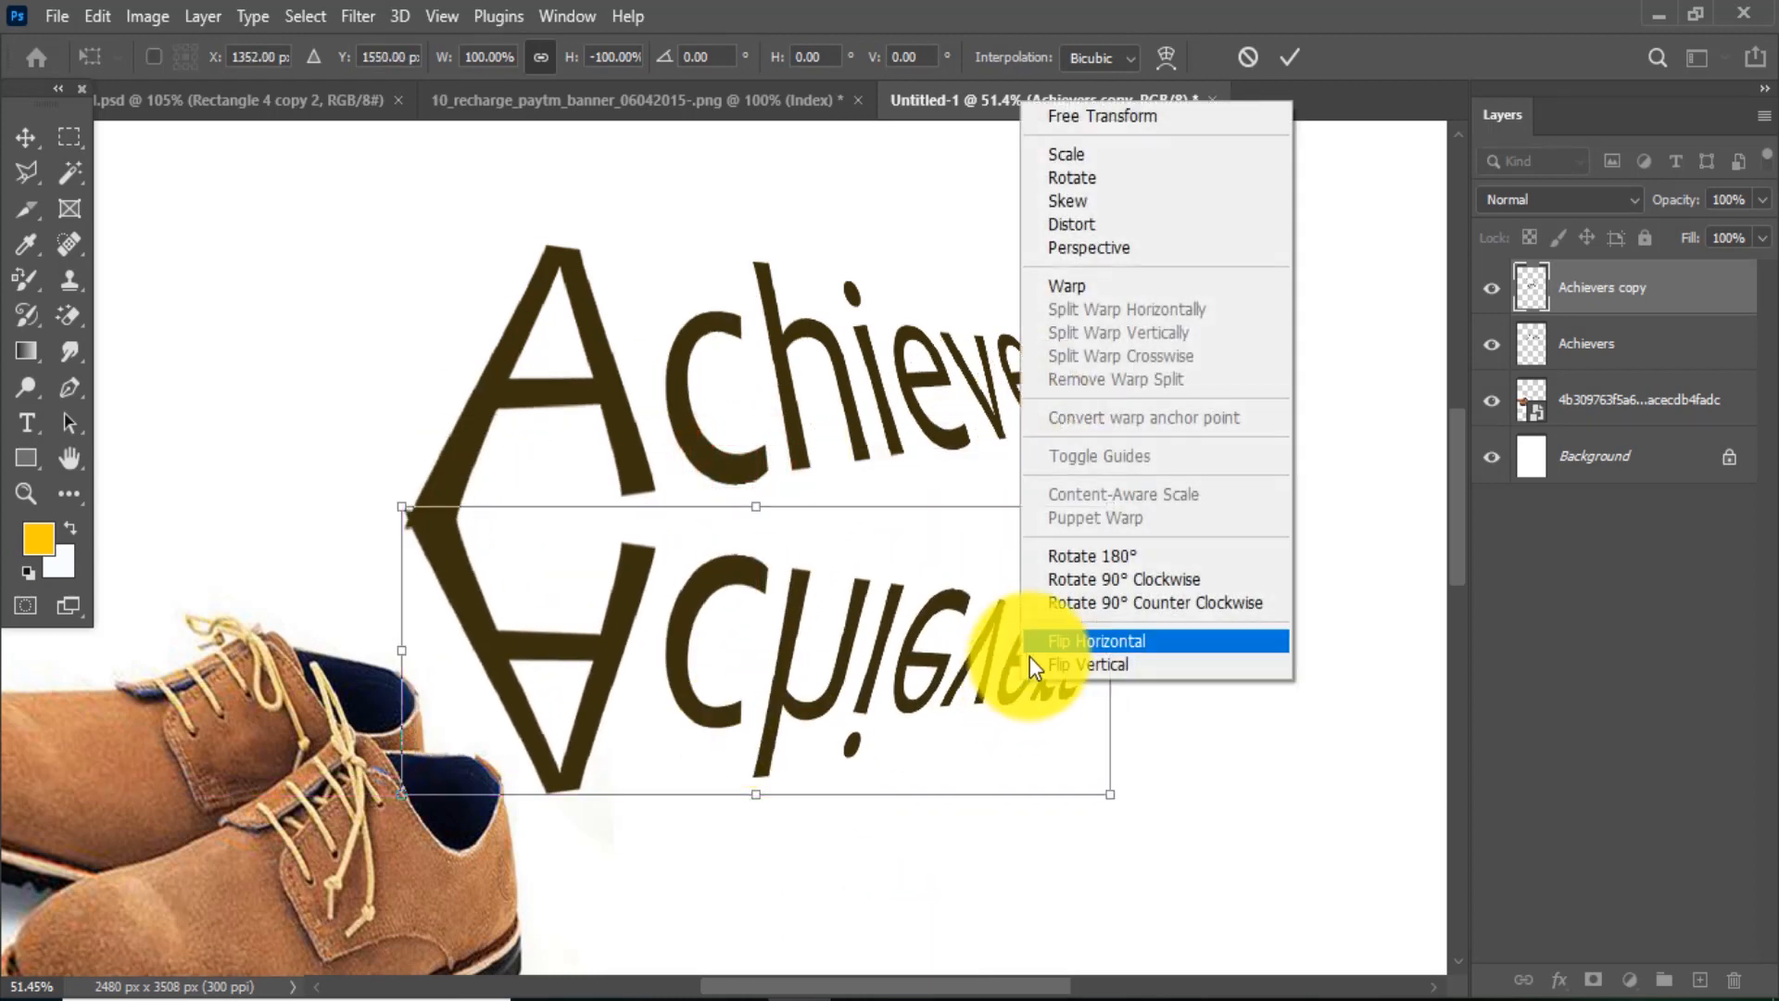
pyautogui.click(1083, 243)
pyautogui.moveTo(1115, 652); pyautogui.dragTo(1113, 462)
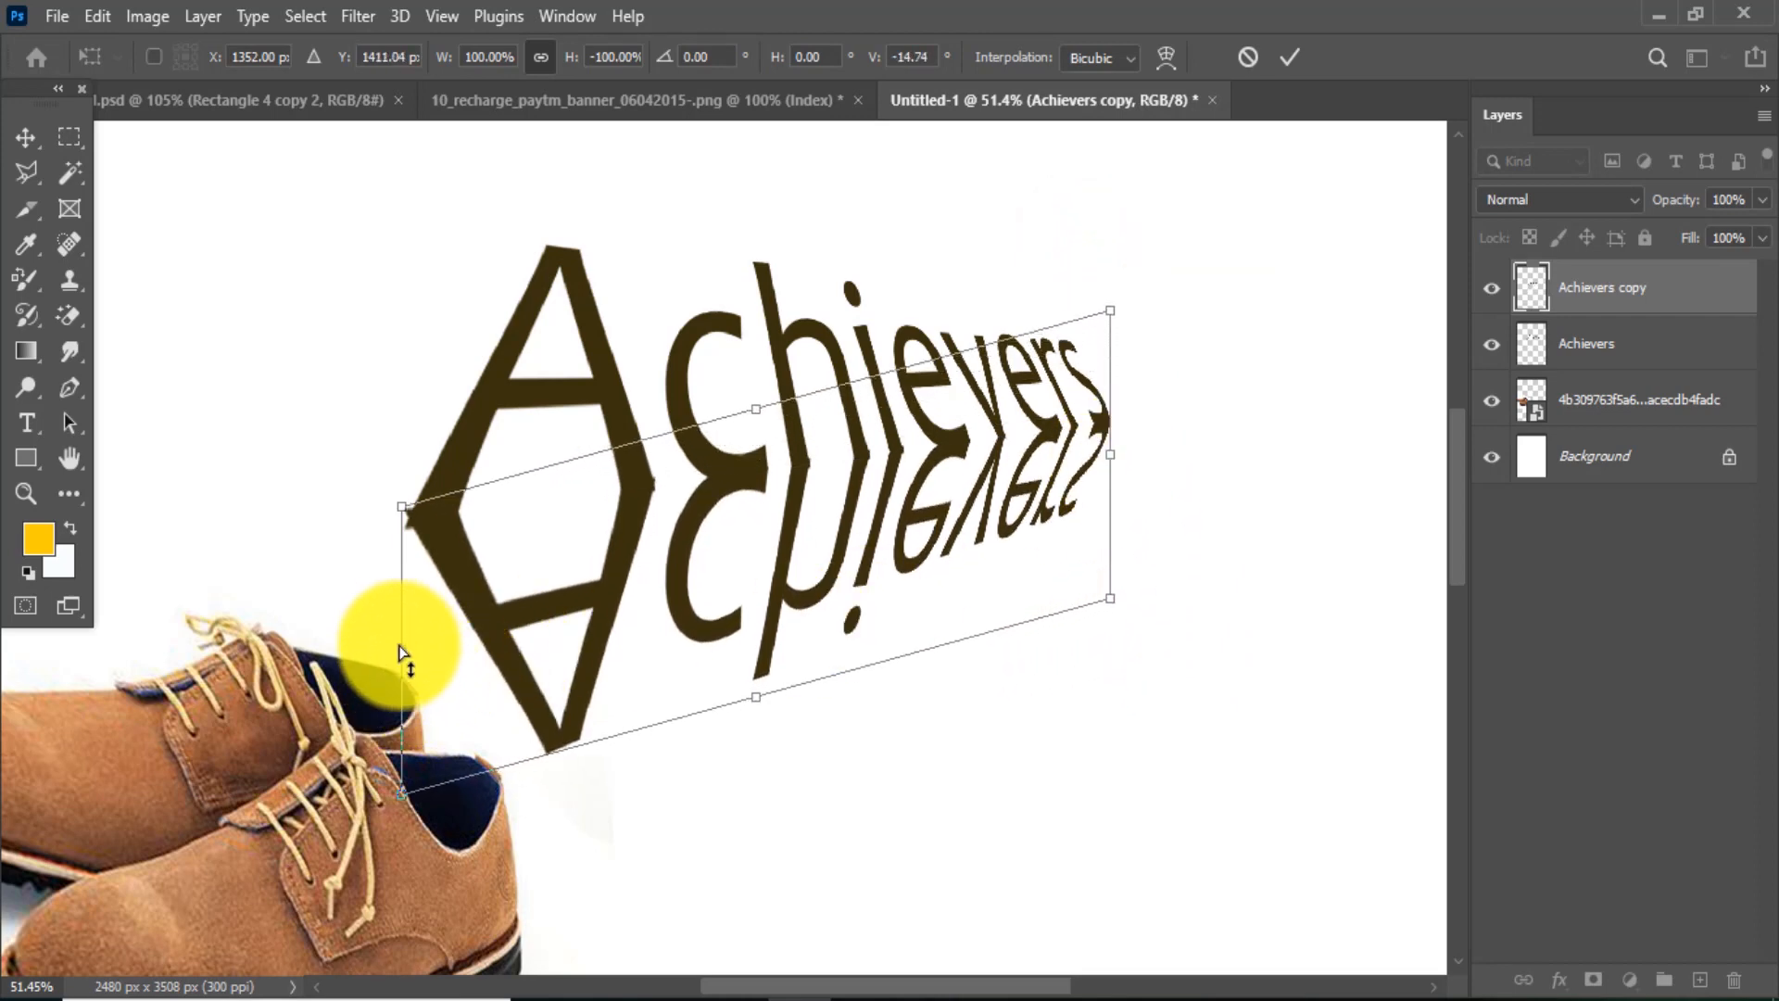
pyautogui.moveTo(401, 656); pyautogui.dragTo(404, 671)
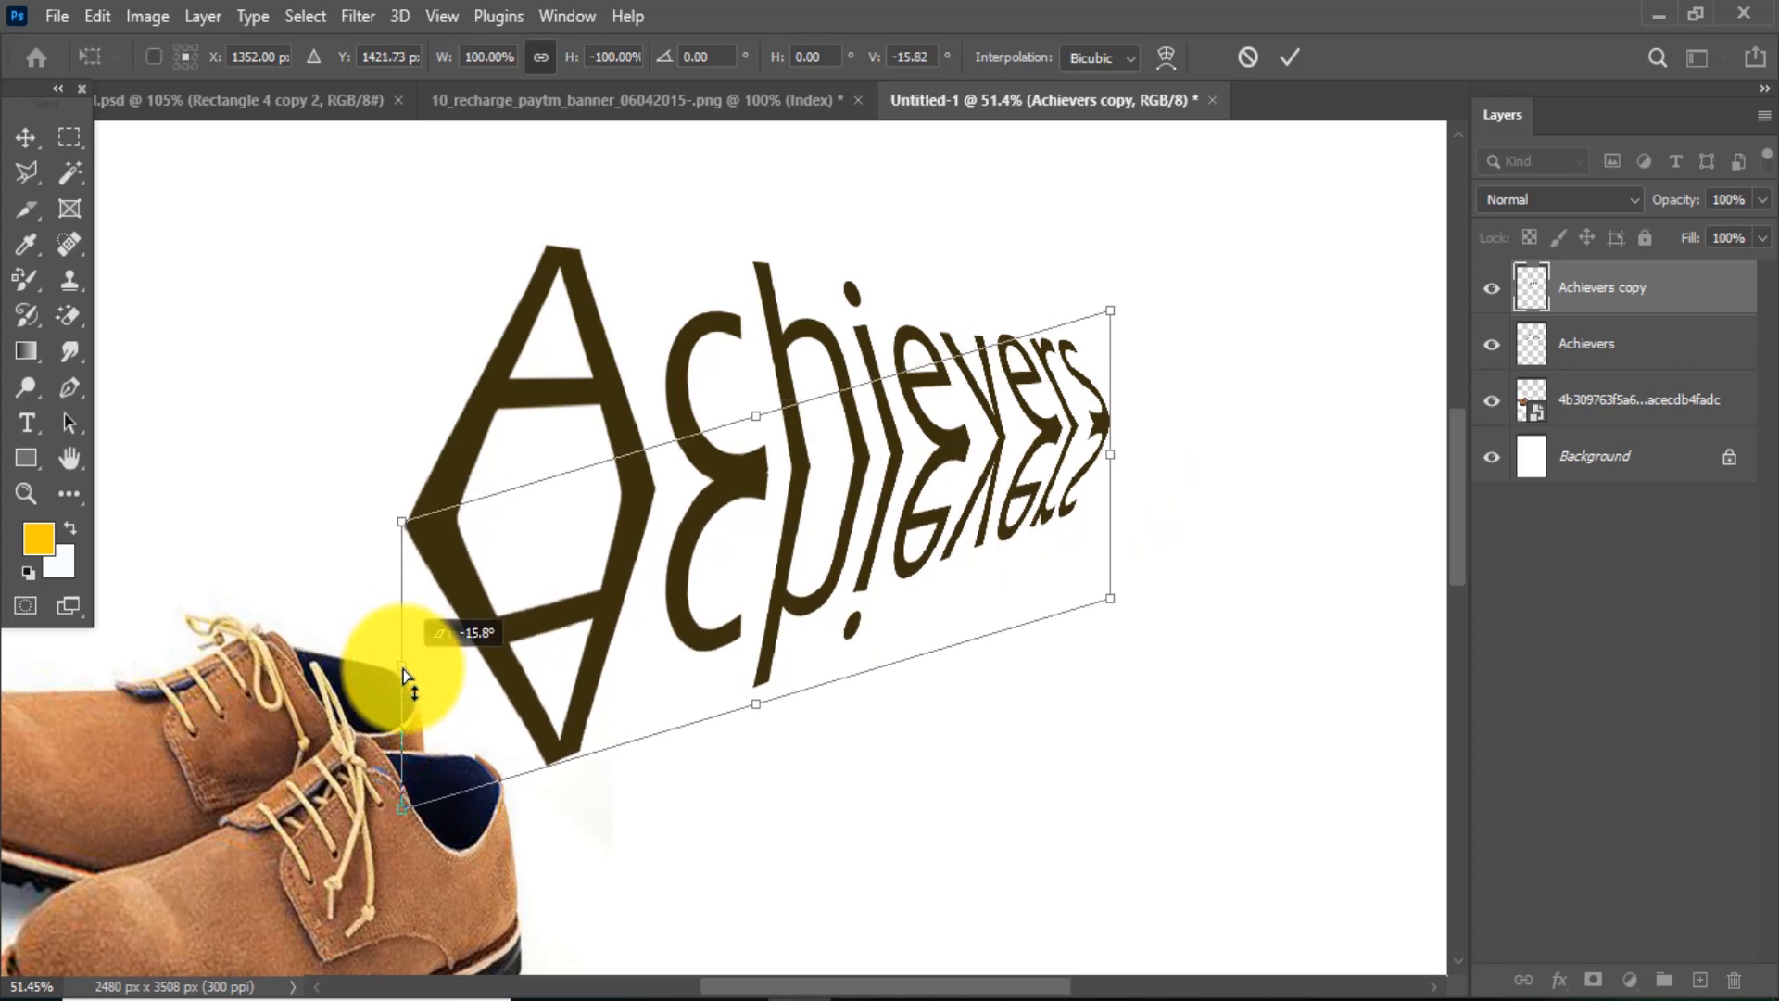
pyautogui.rightClick(788, 617)
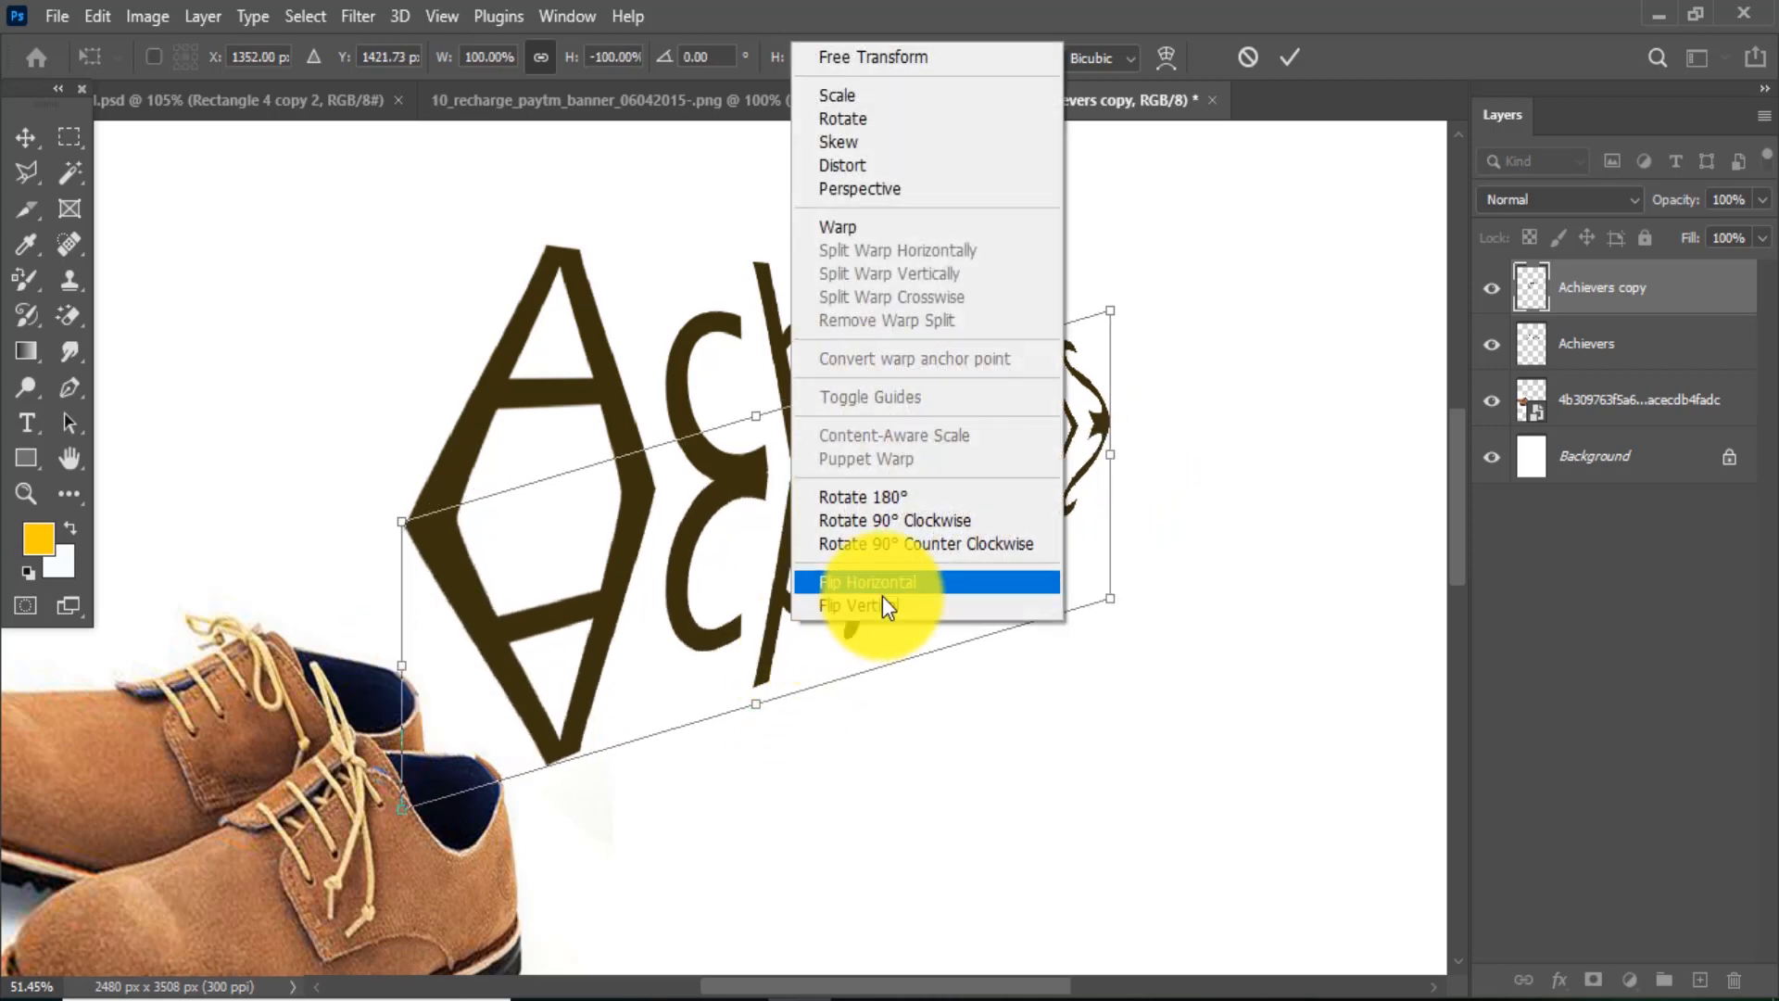
pyautogui.click(844, 161)
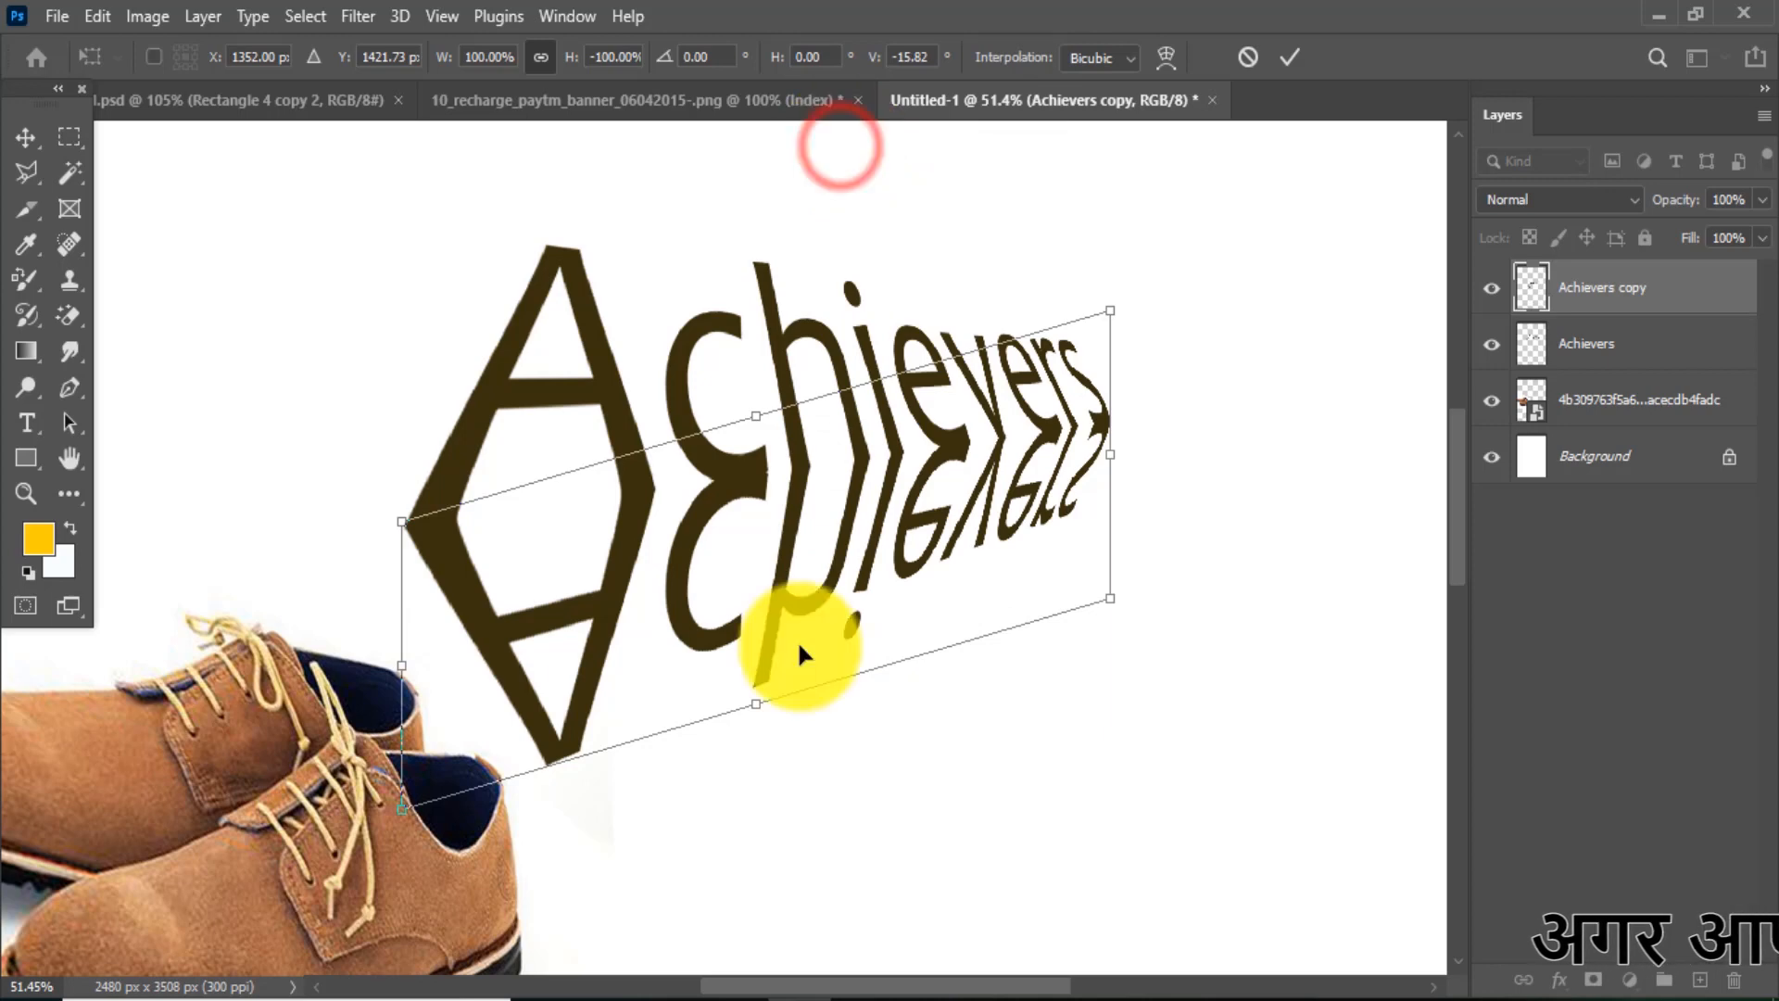
pyautogui.moveTo(754, 709)
pyautogui.mouseDown()
pyautogui.moveTo(834, 719)
pyautogui.moveTo(867, 700)
pyautogui.moveTo(773, 708)
pyautogui.mouseUp()
pyautogui.press('Return')
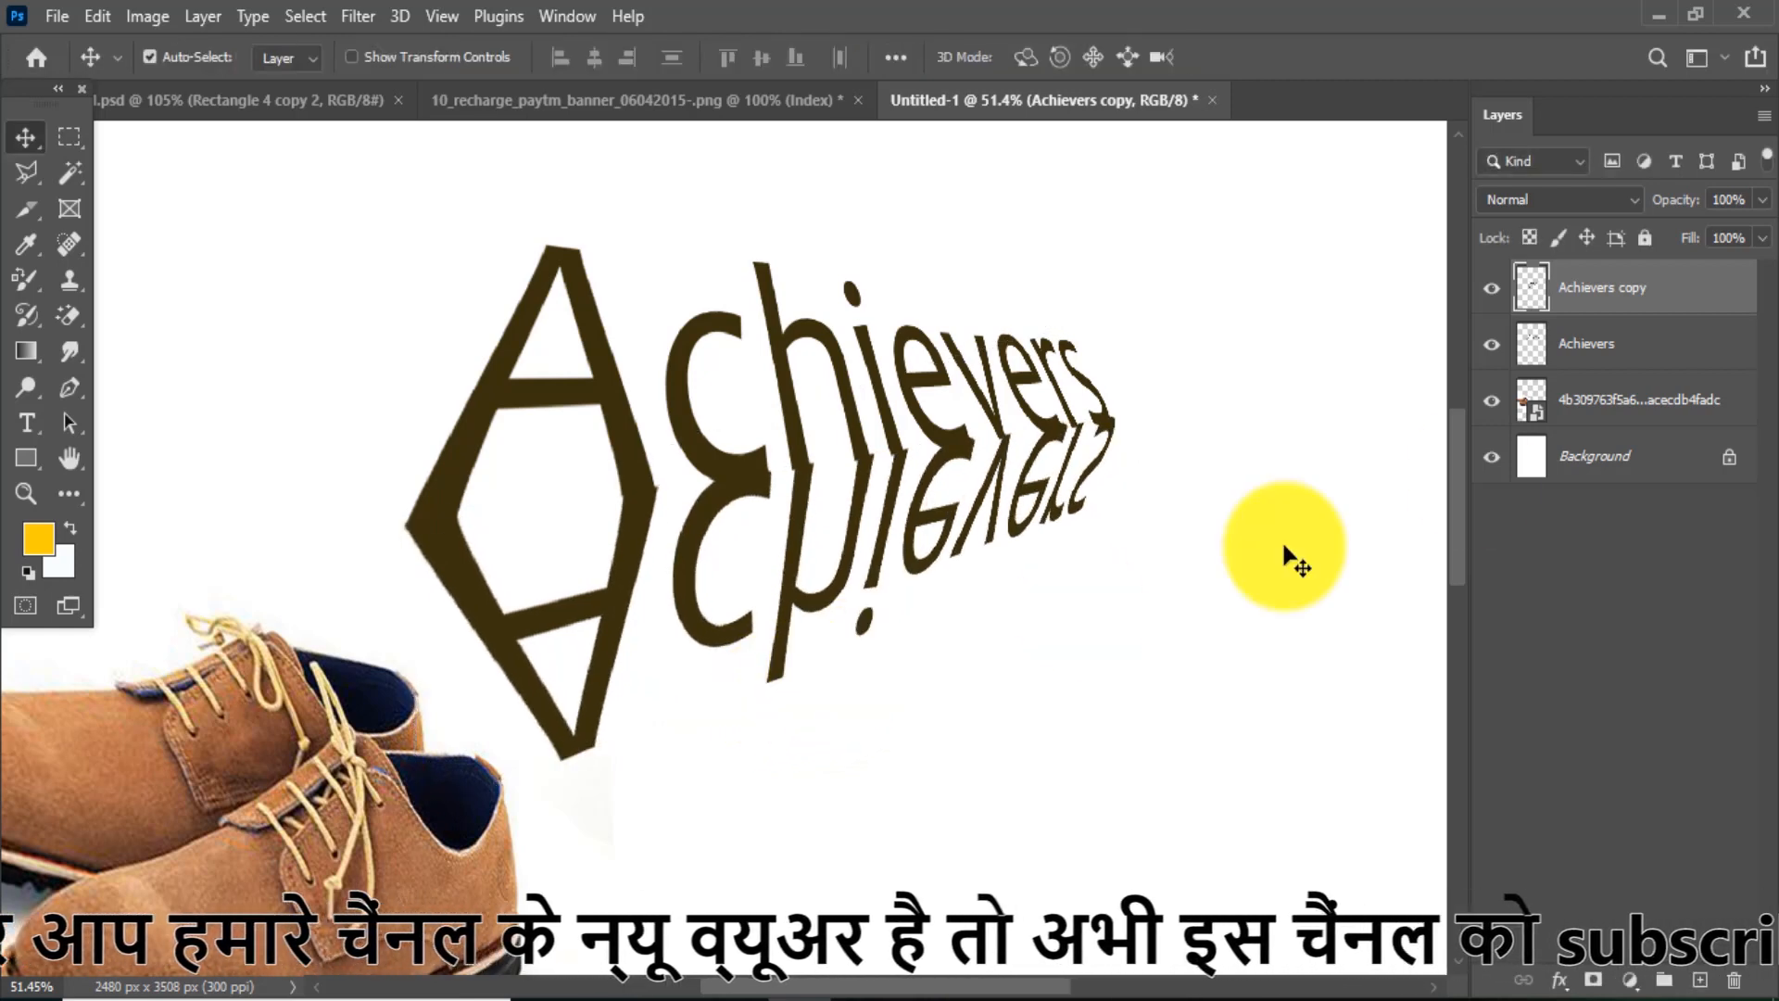
# Step: Lower the opacity of the flipped "Achievers" copy to make it a faint reflection, and deselect the layer
pyautogui.moveTo(1685, 205); pyautogui.dragTo(1578, 237)
pyautogui.click(1114, 685)
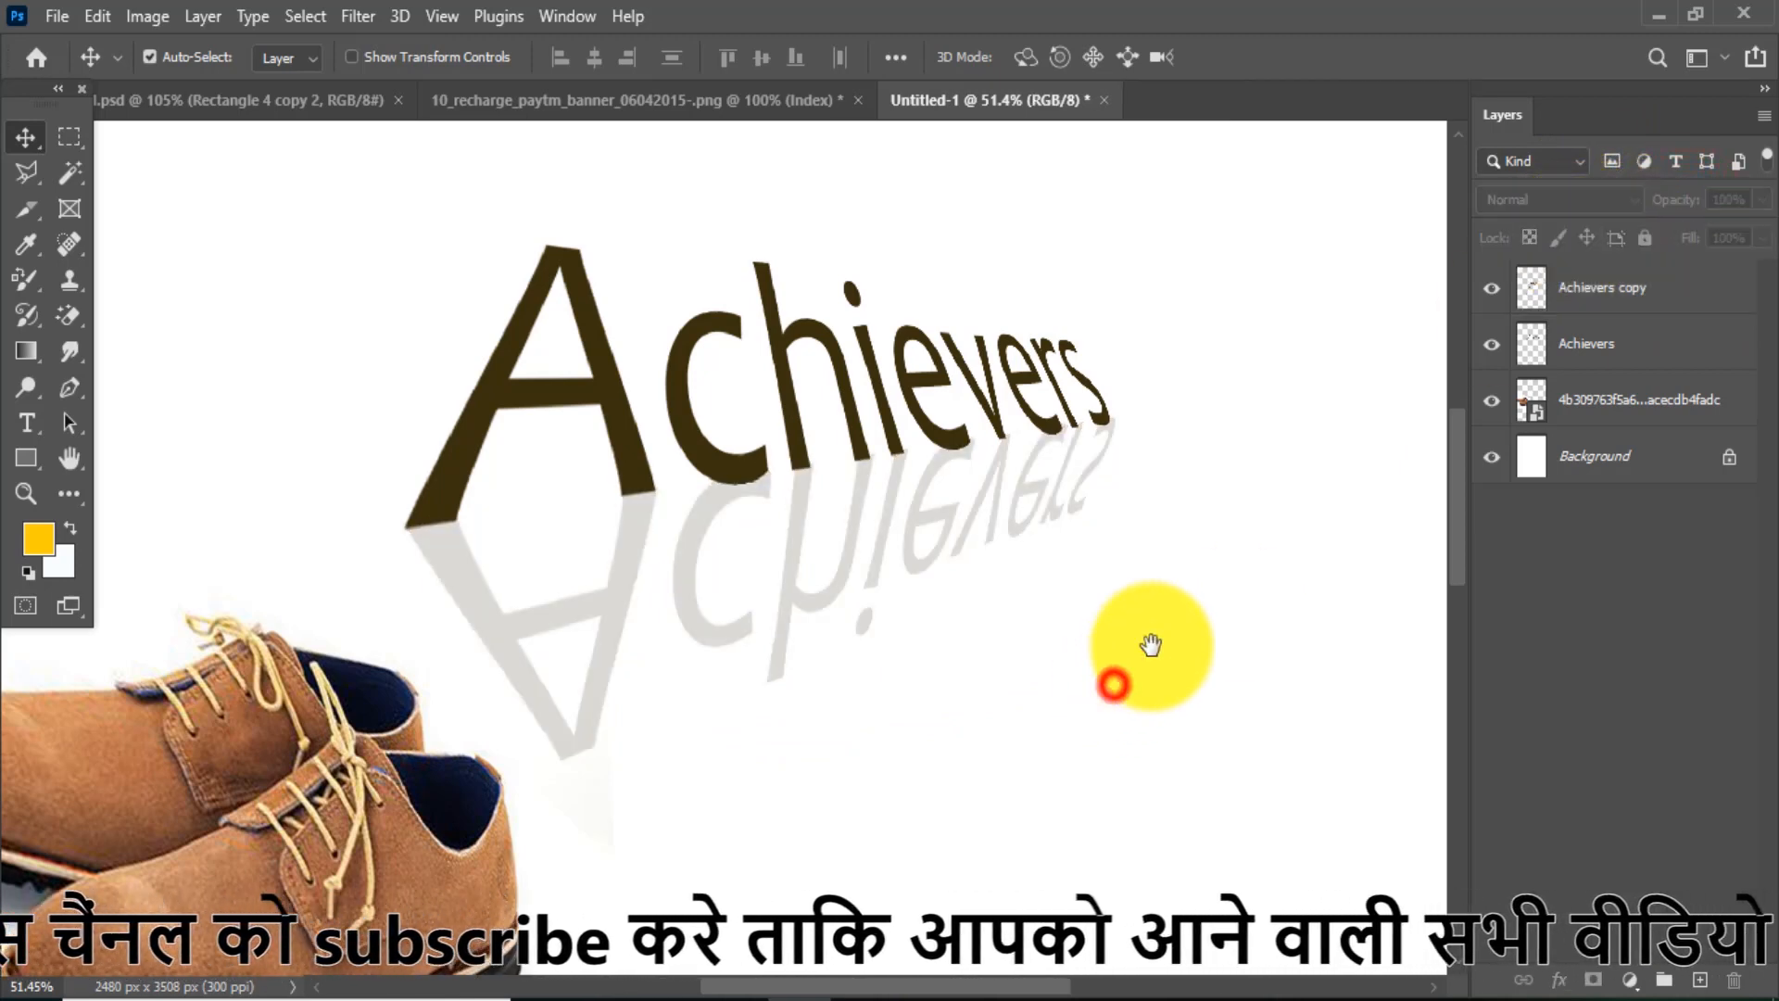
# Step: Place the "1-" image as an embedded file, scaled to about 20% and positioned below the text, beside the shoes
pyautogui.moveTo(1145, 578); pyautogui.dragTo(1106, 515)
pyautogui.moveTo(596, 566); pyautogui.dragTo(613, 393)
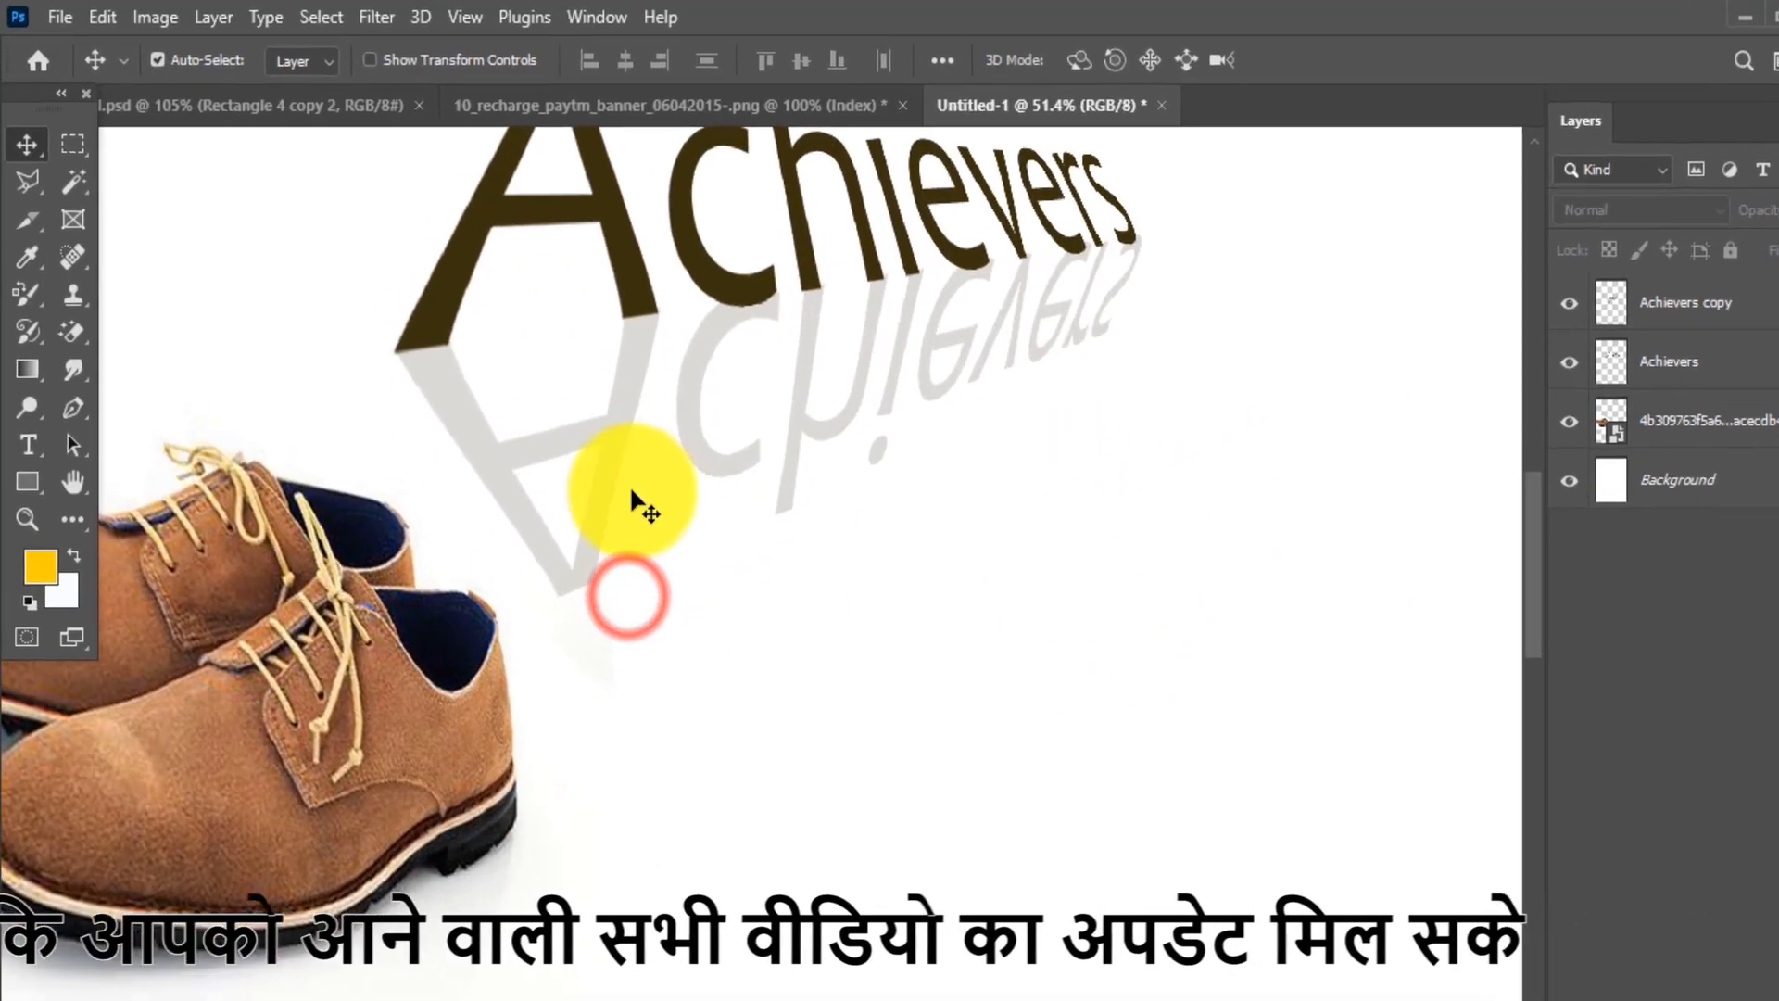
pyautogui.click(76, 22)
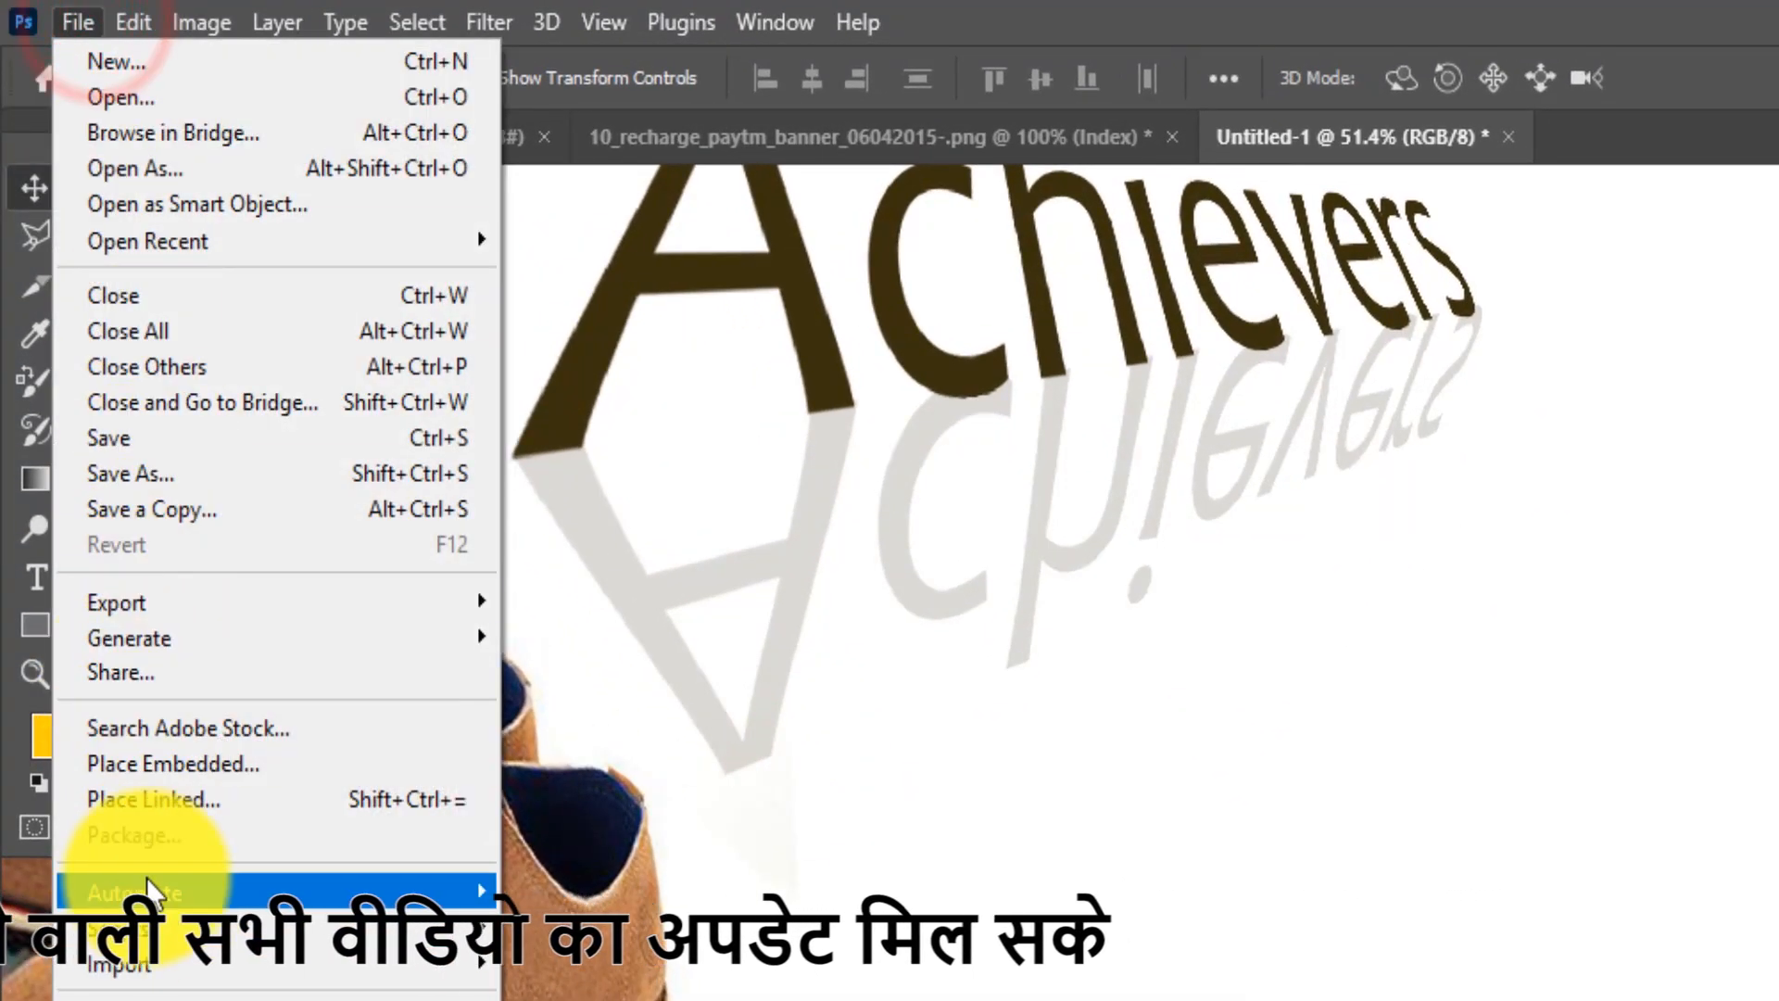
pyautogui.click(197, 771)
pyautogui.doubleClick(1581, 297)
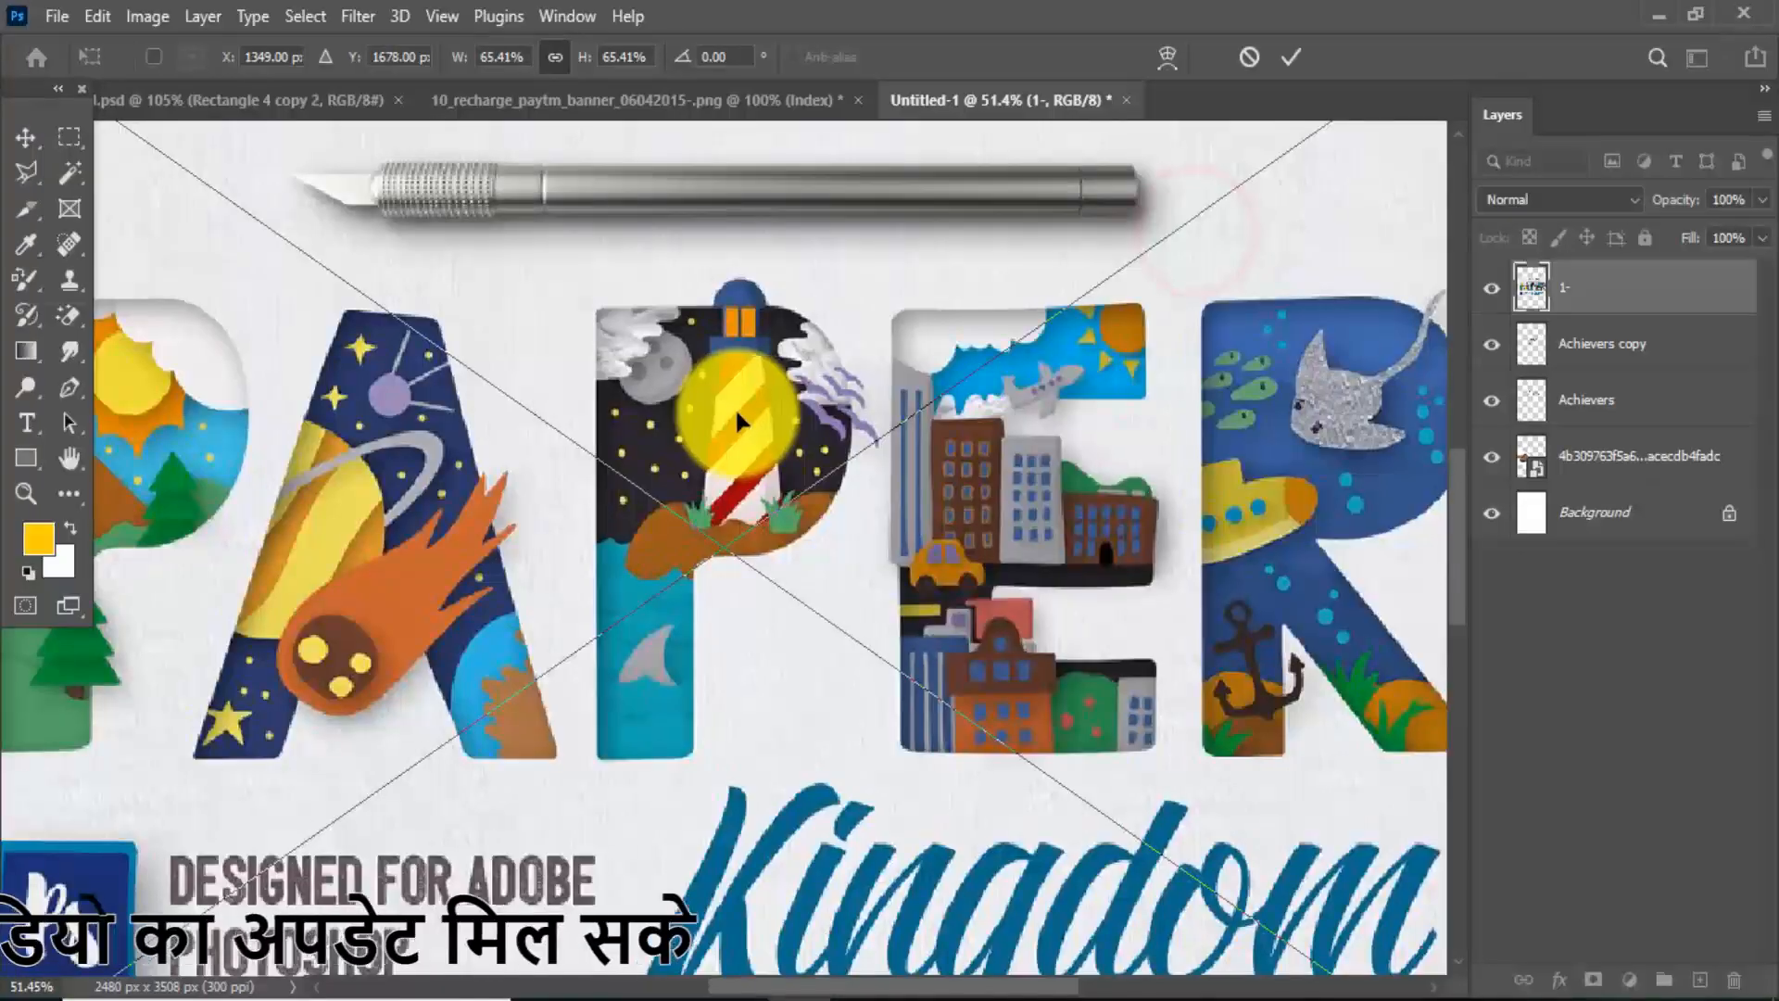
pyautogui.moveTo(782, 462); pyautogui.dragTo(1013, 637)
pyautogui.moveTo(150, 159); pyautogui.dragTo(720, 564)
pyautogui.moveTo(879, 646); pyautogui.dragTo(820, 565)
pyautogui.press('Return')
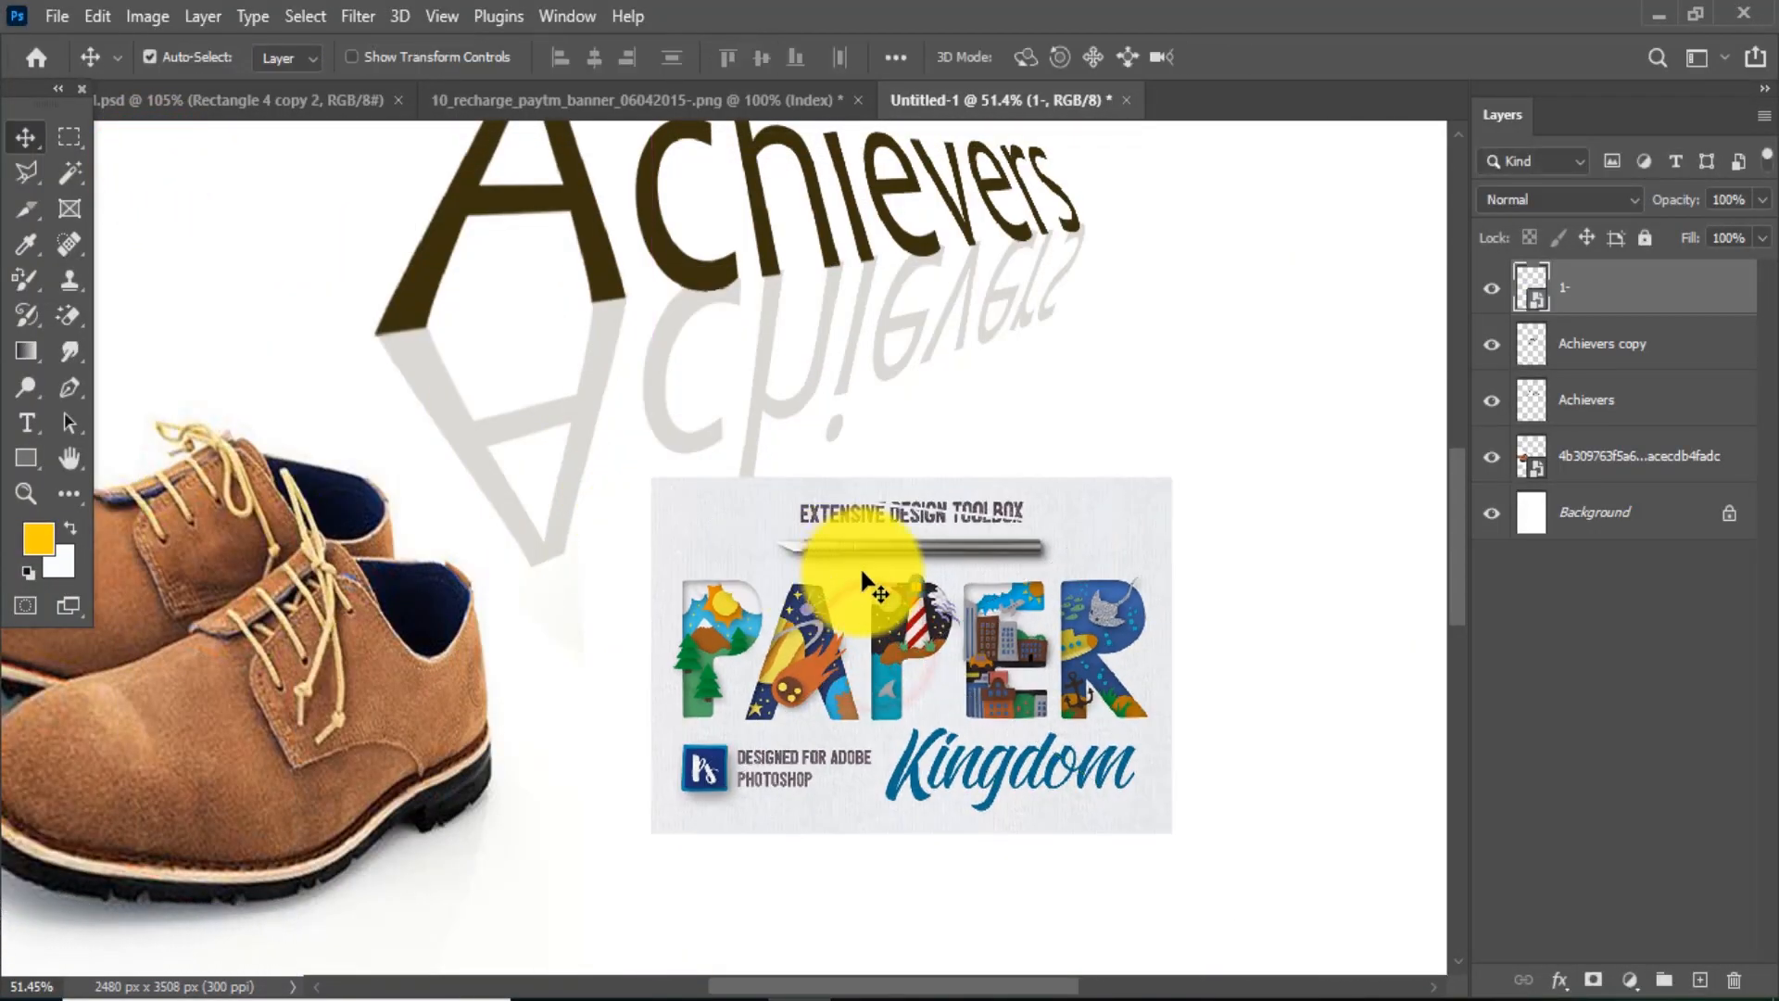
# Step: Free Transform the placed image in Perspective mode, pulling its upper-left corner inward, and apply it
pyautogui.rightClick(862, 570)
pyautogui.click(860, 554)
pyautogui.hotkey('ctrl', 't')
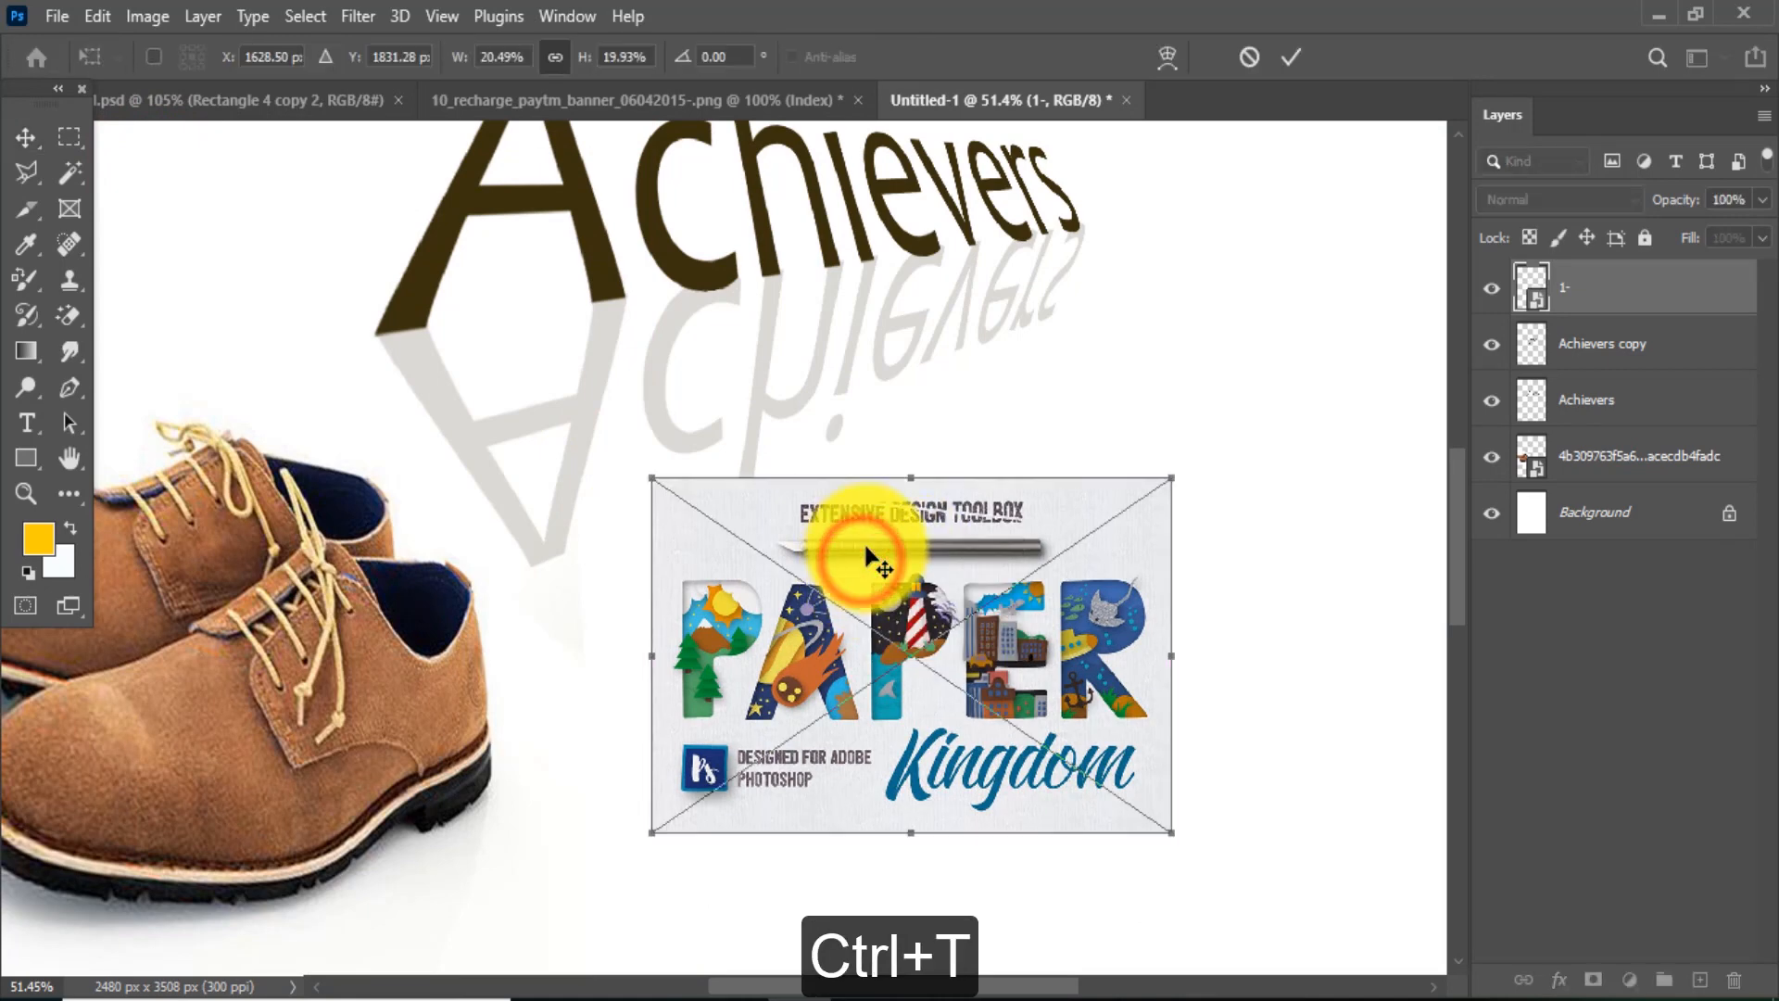
pyautogui.rightClick(867, 552)
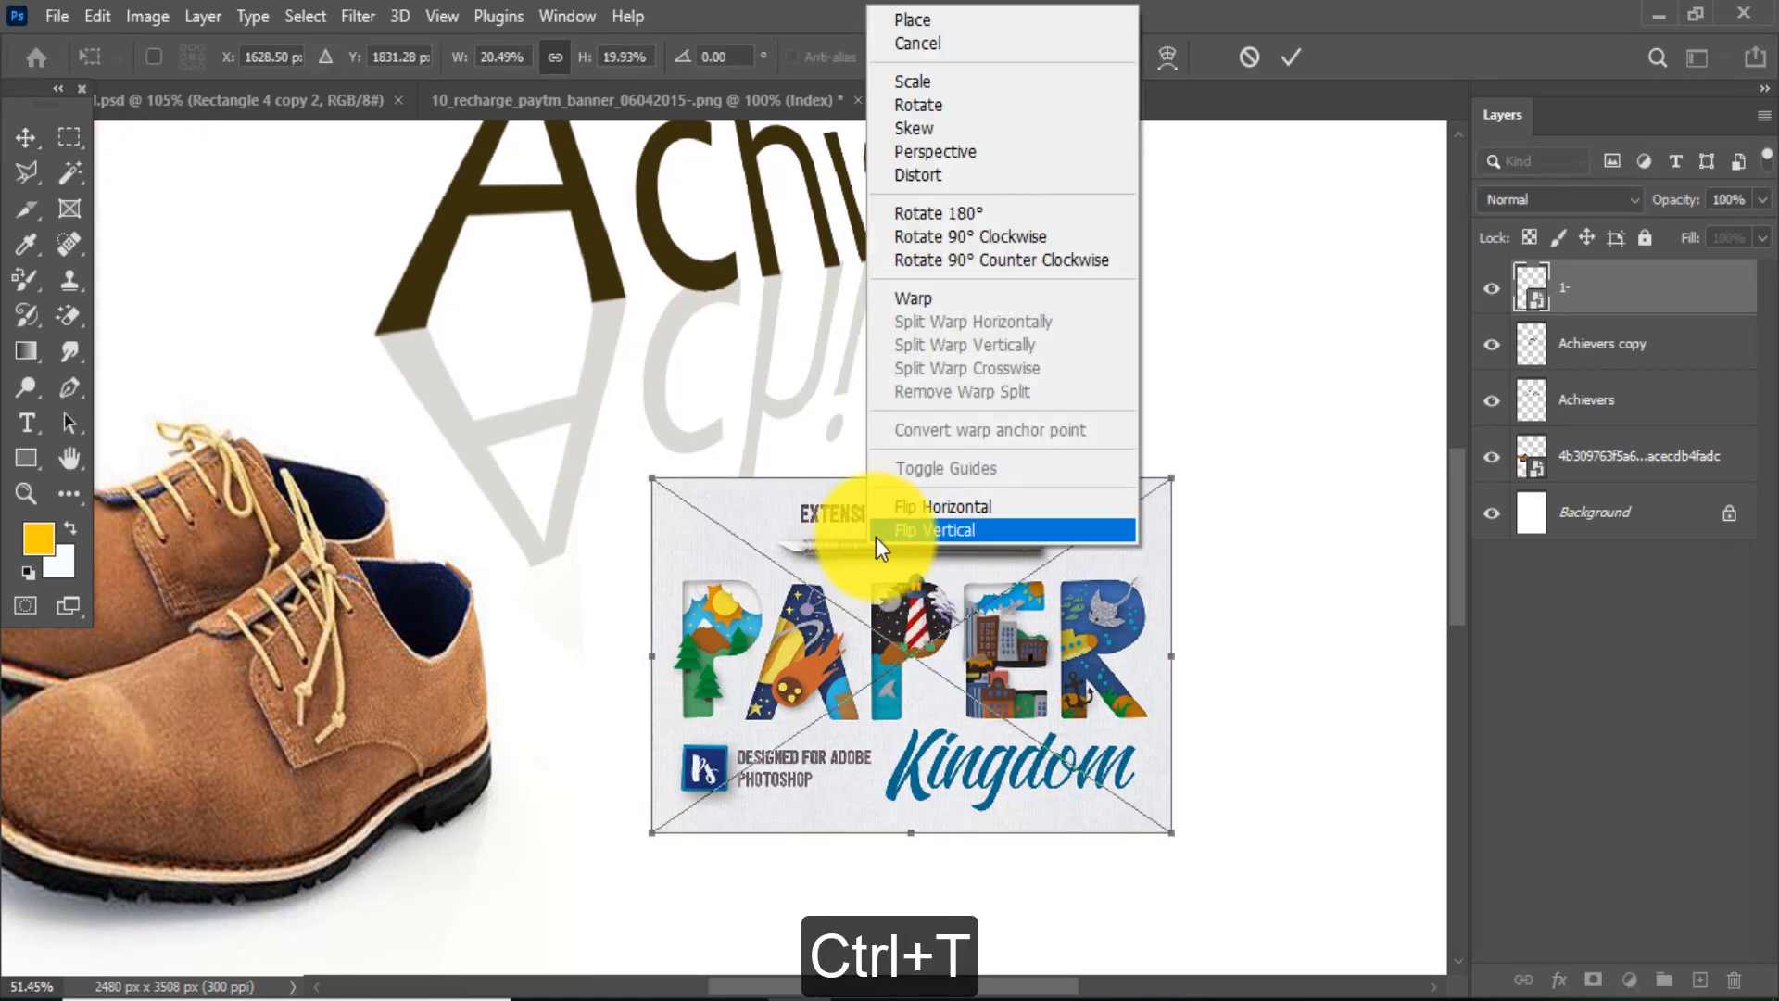
pyautogui.click(947, 151)
pyautogui.moveTo(653, 479); pyautogui.dragTo(732, 485)
pyautogui.press('Return')
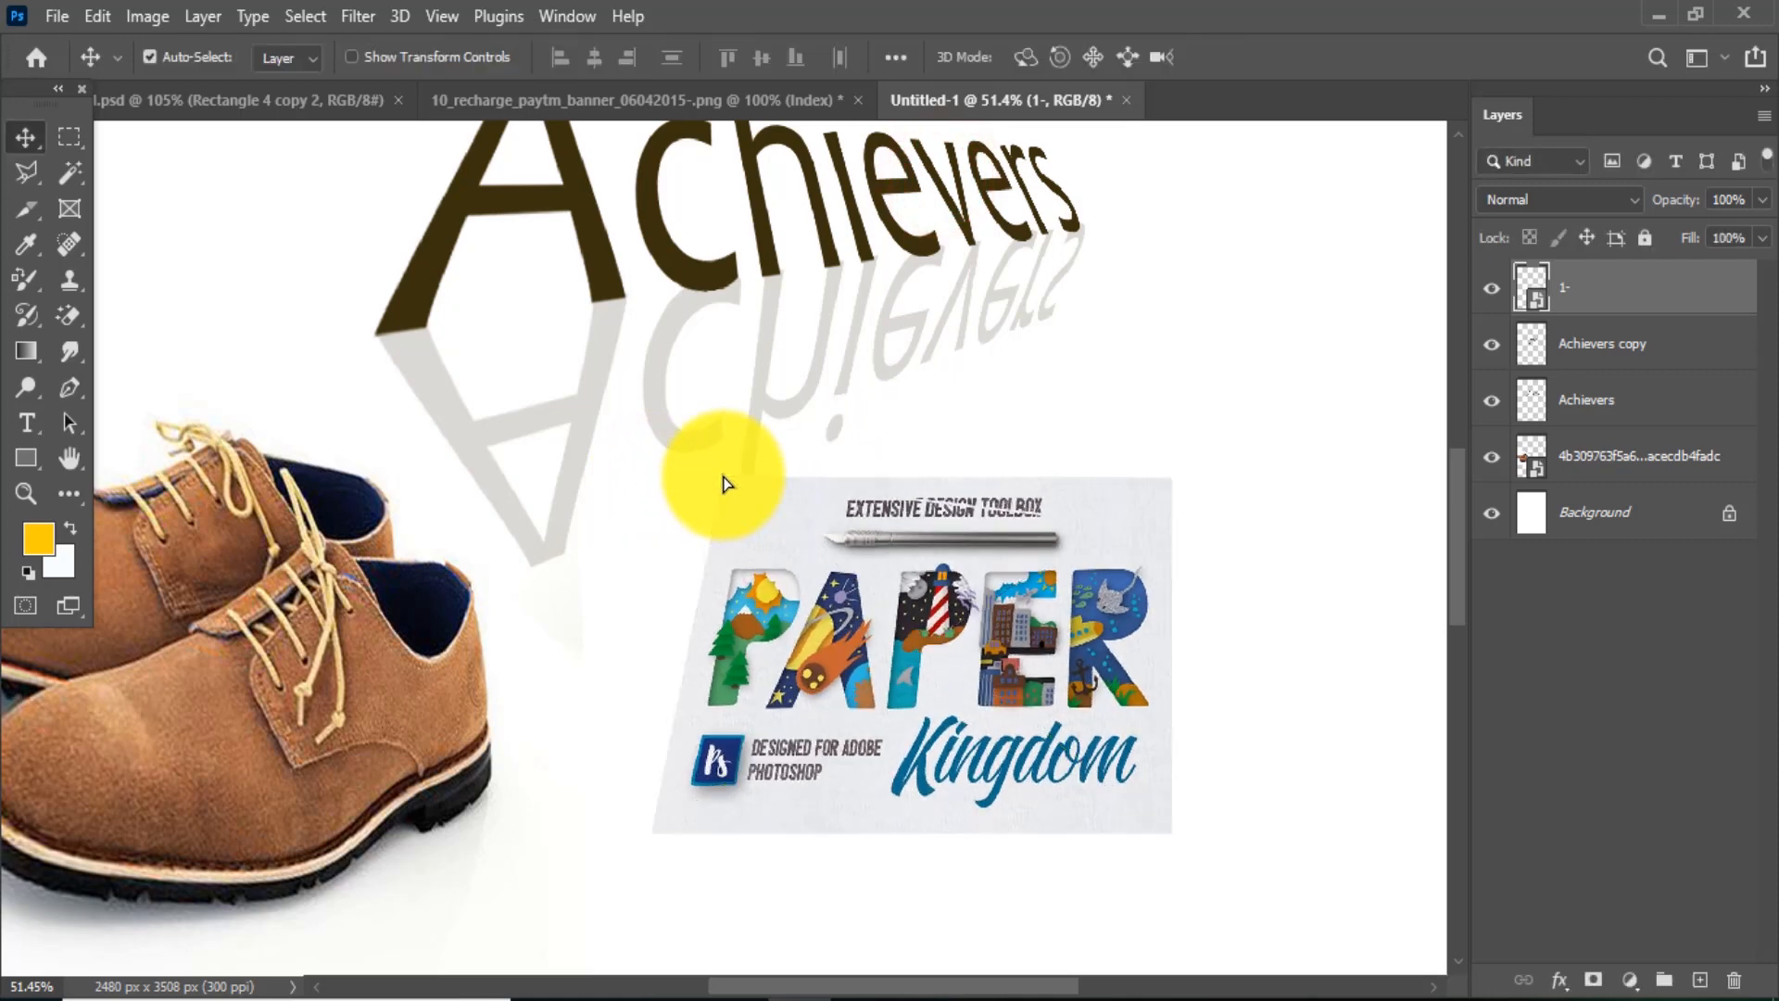
# Step: Distort the placed image by moving its upper-left corner further inward, its upper-right corner outward and its lower-left corner slightly up
pyautogui.hotkey('ctrl', 't')
pyautogui.rightClick(982, 700)
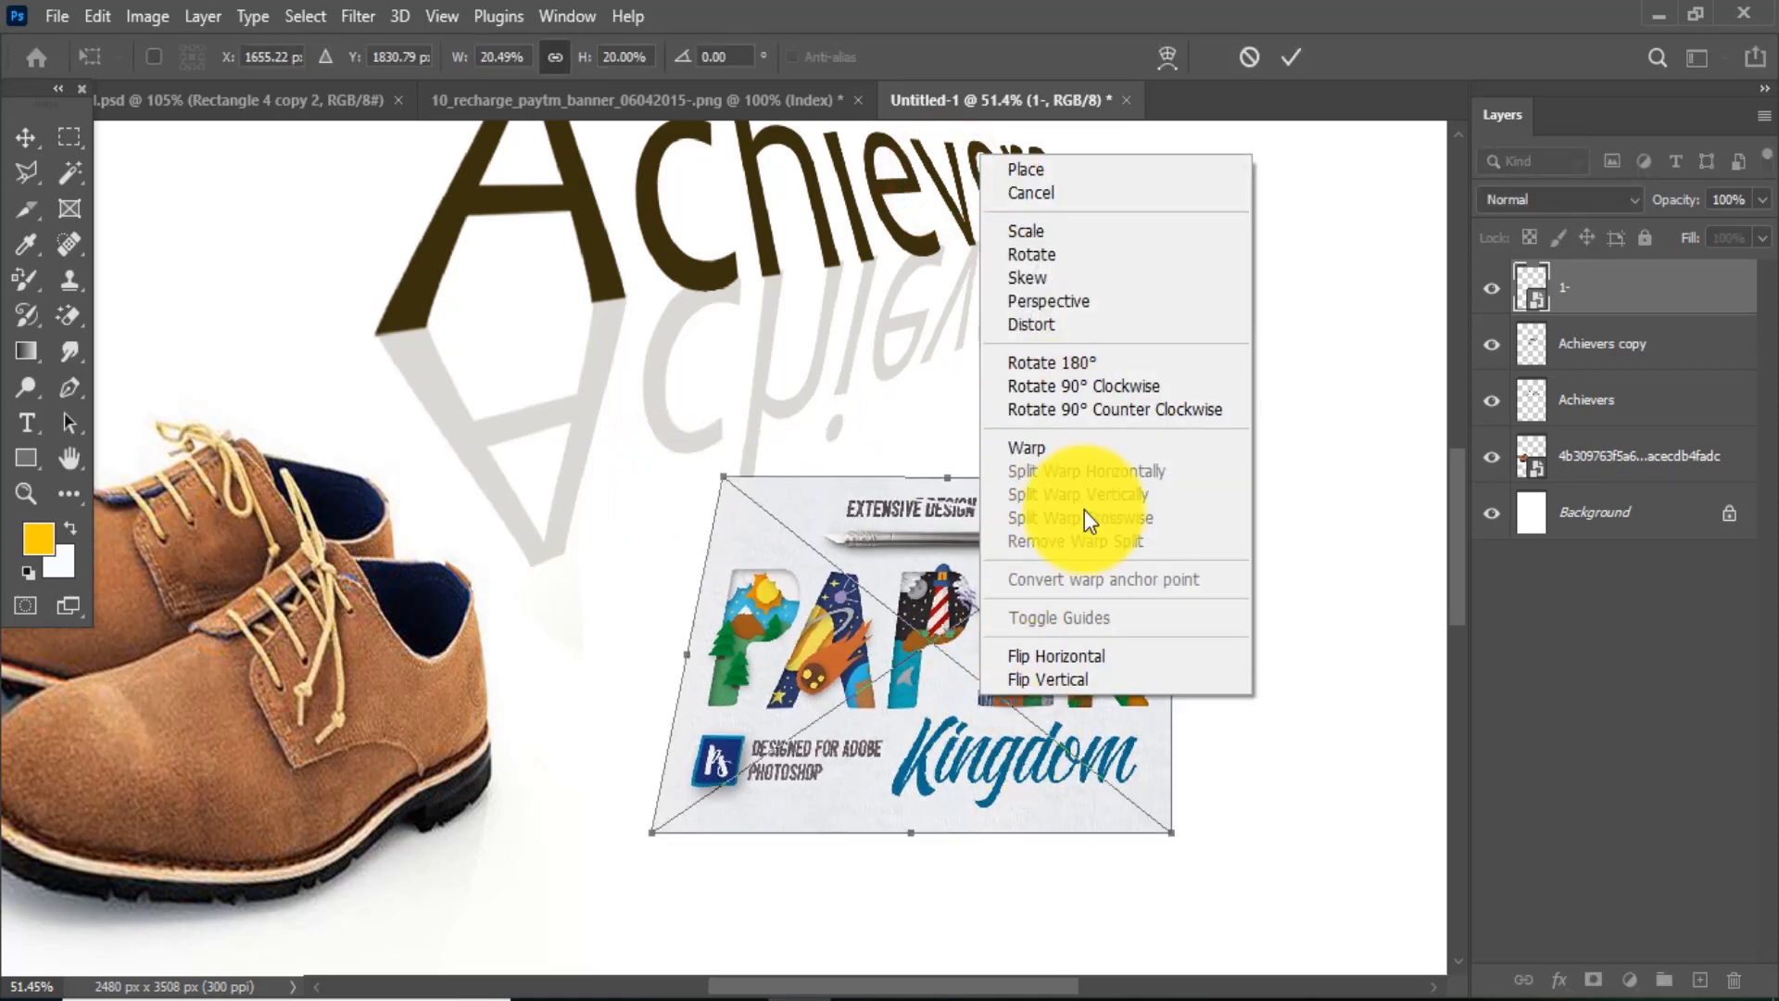
pyautogui.click(1047, 324)
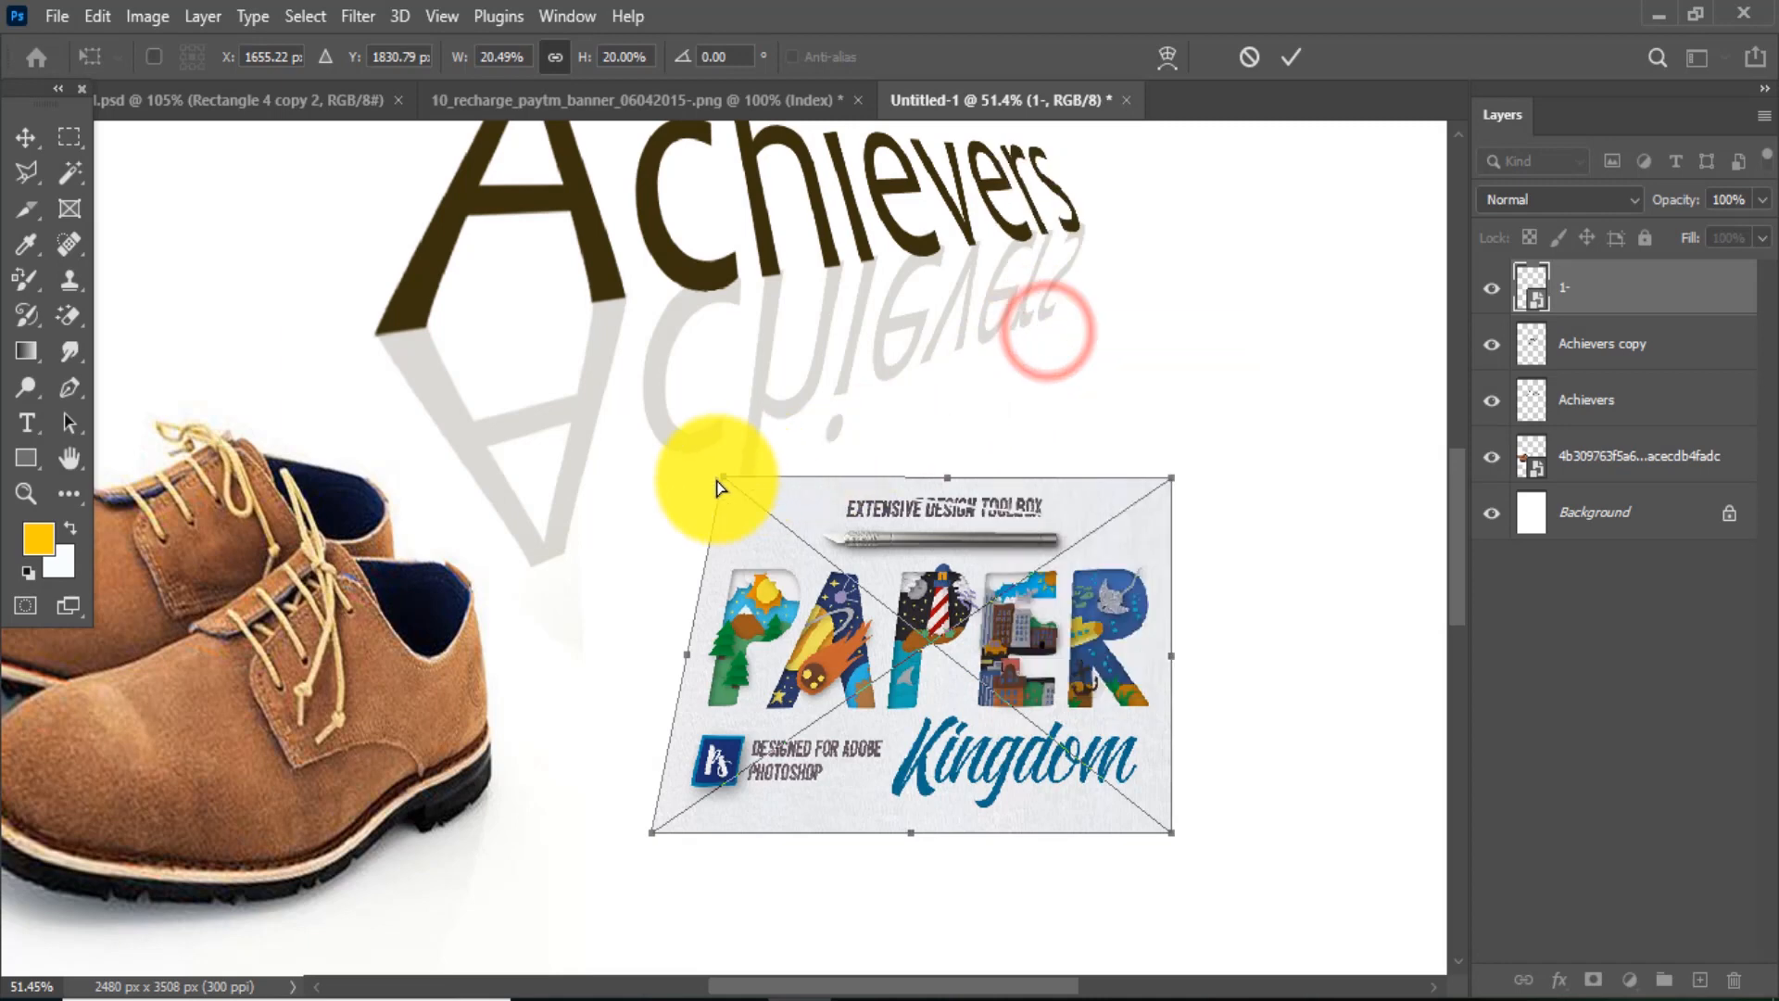
pyautogui.moveTo(723, 478); pyautogui.dragTo(811, 484)
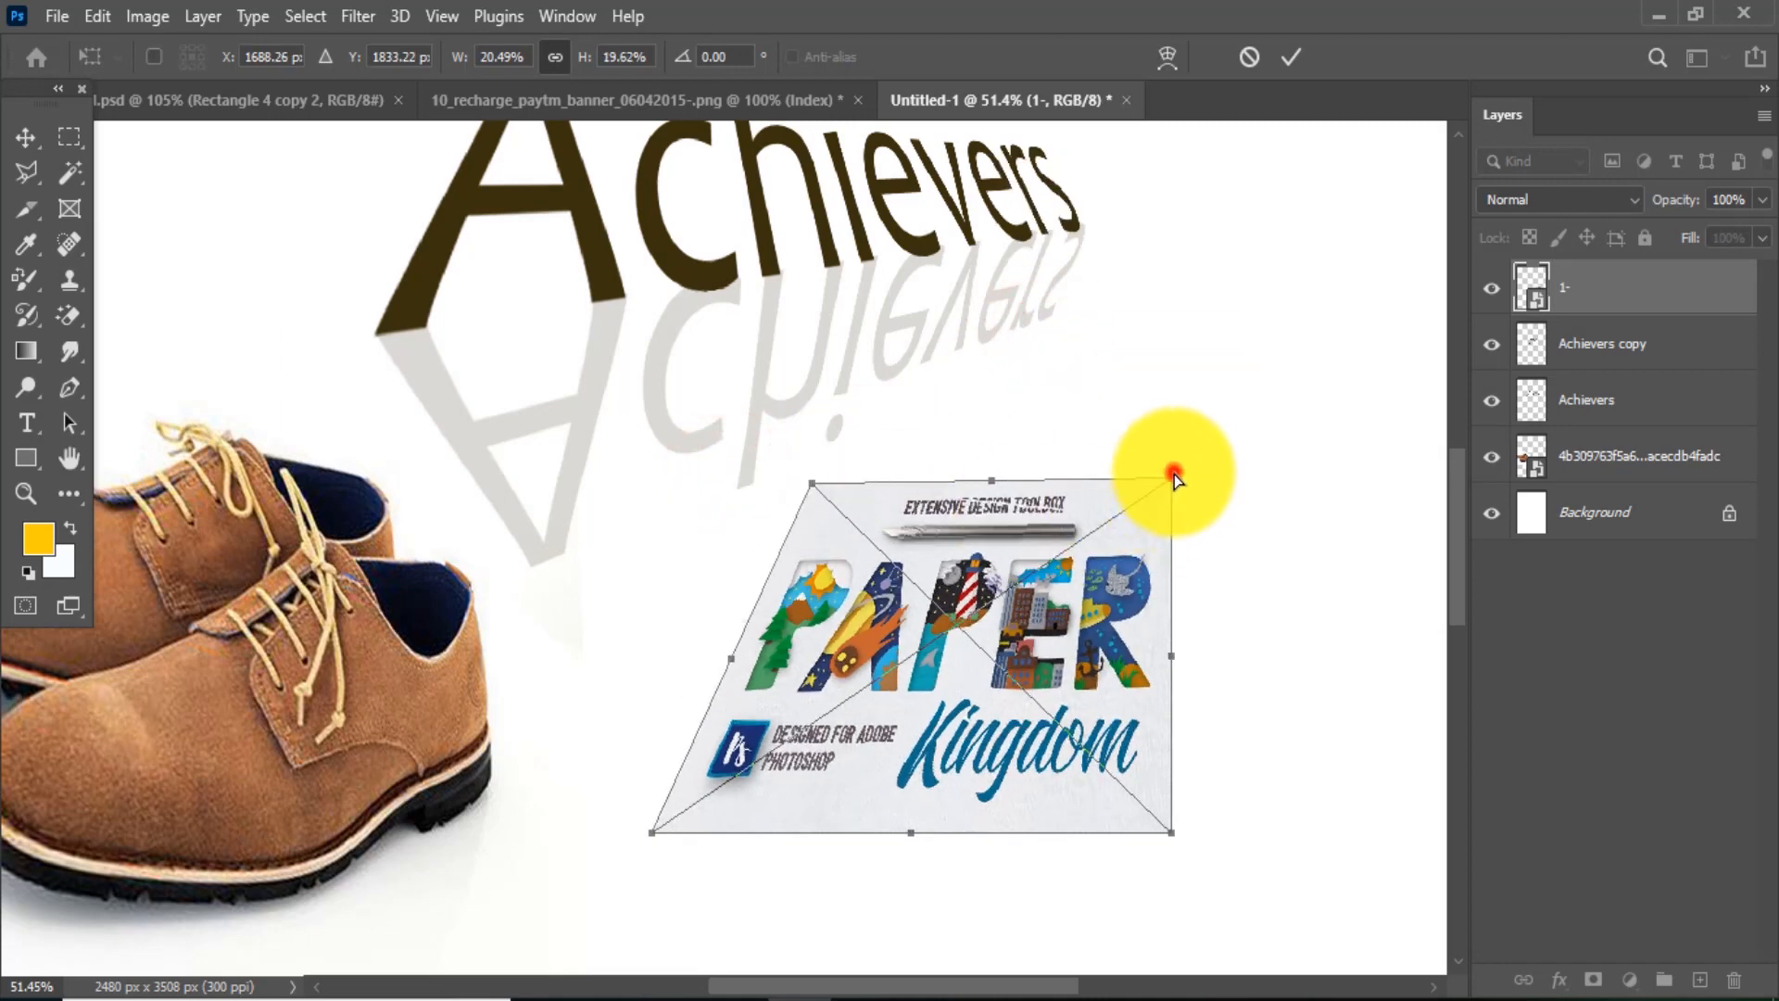
pyautogui.moveTo(1174, 478); pyautogui.dragTo(1276, 496)
pyautogui.moveTo(666, 829); pyautogui.dragTo(686, 788)
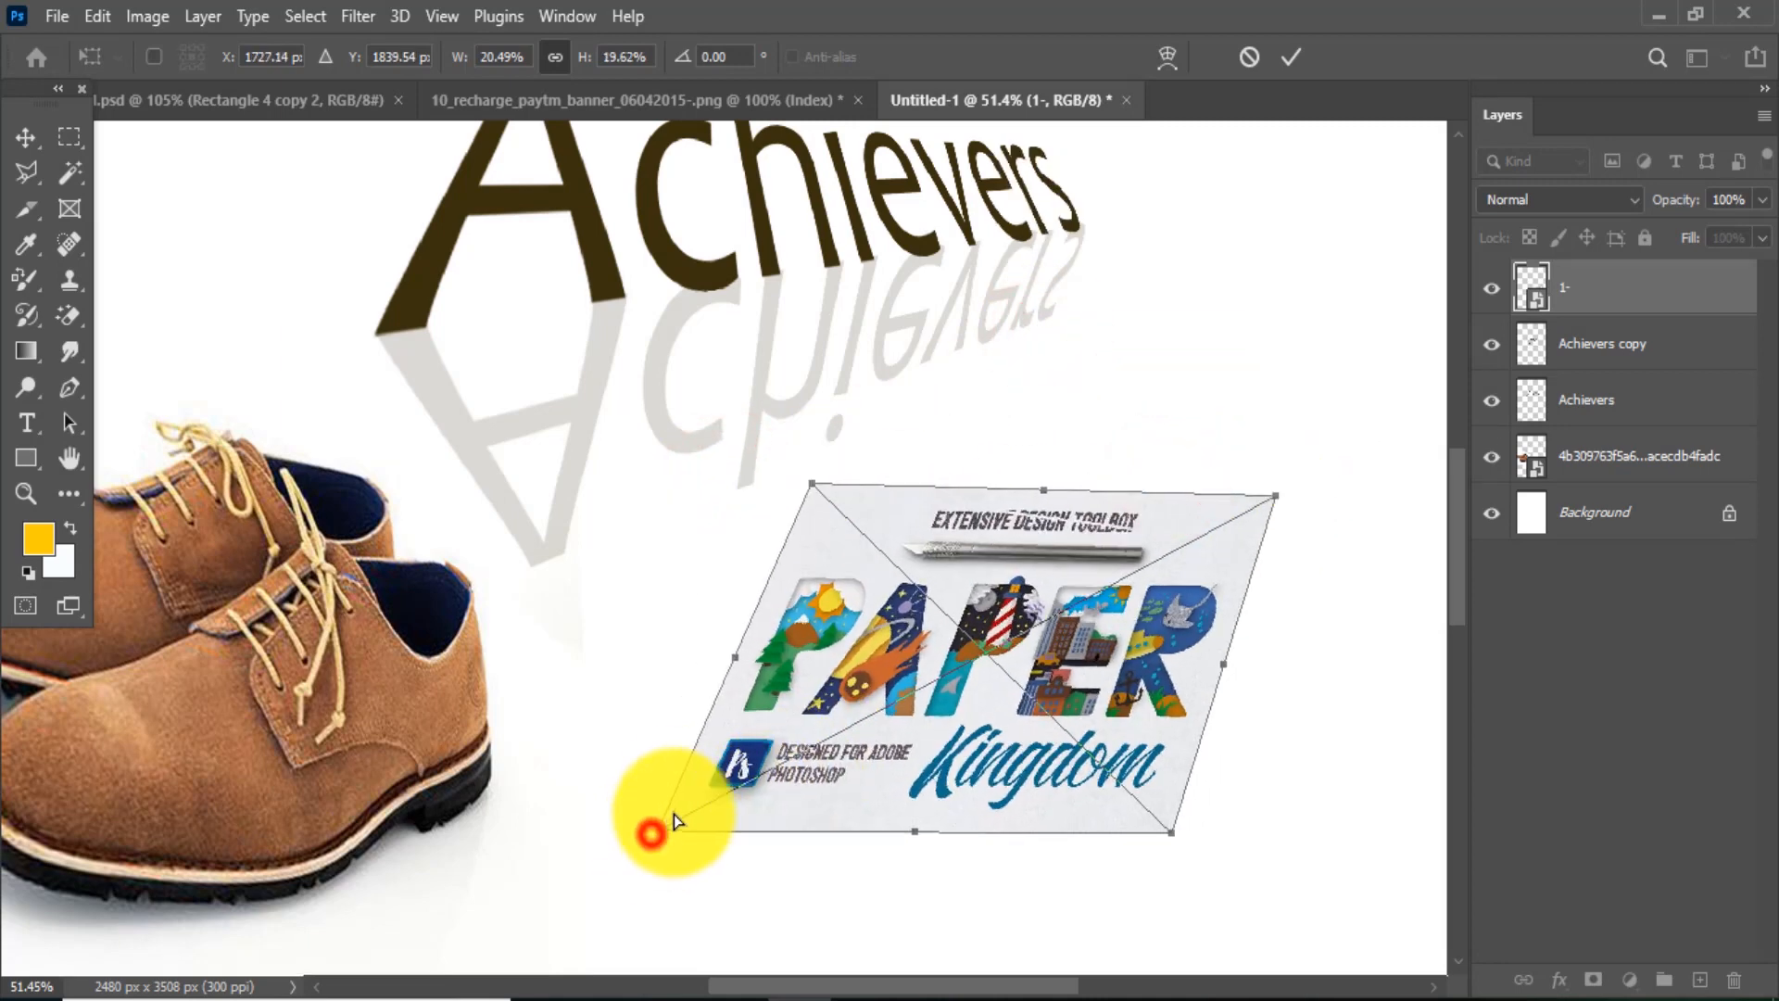
# Step: Rotate the placed image by 180°, and turn it back with a second 180° rotation
pyautogui.rightClick(997, 644)
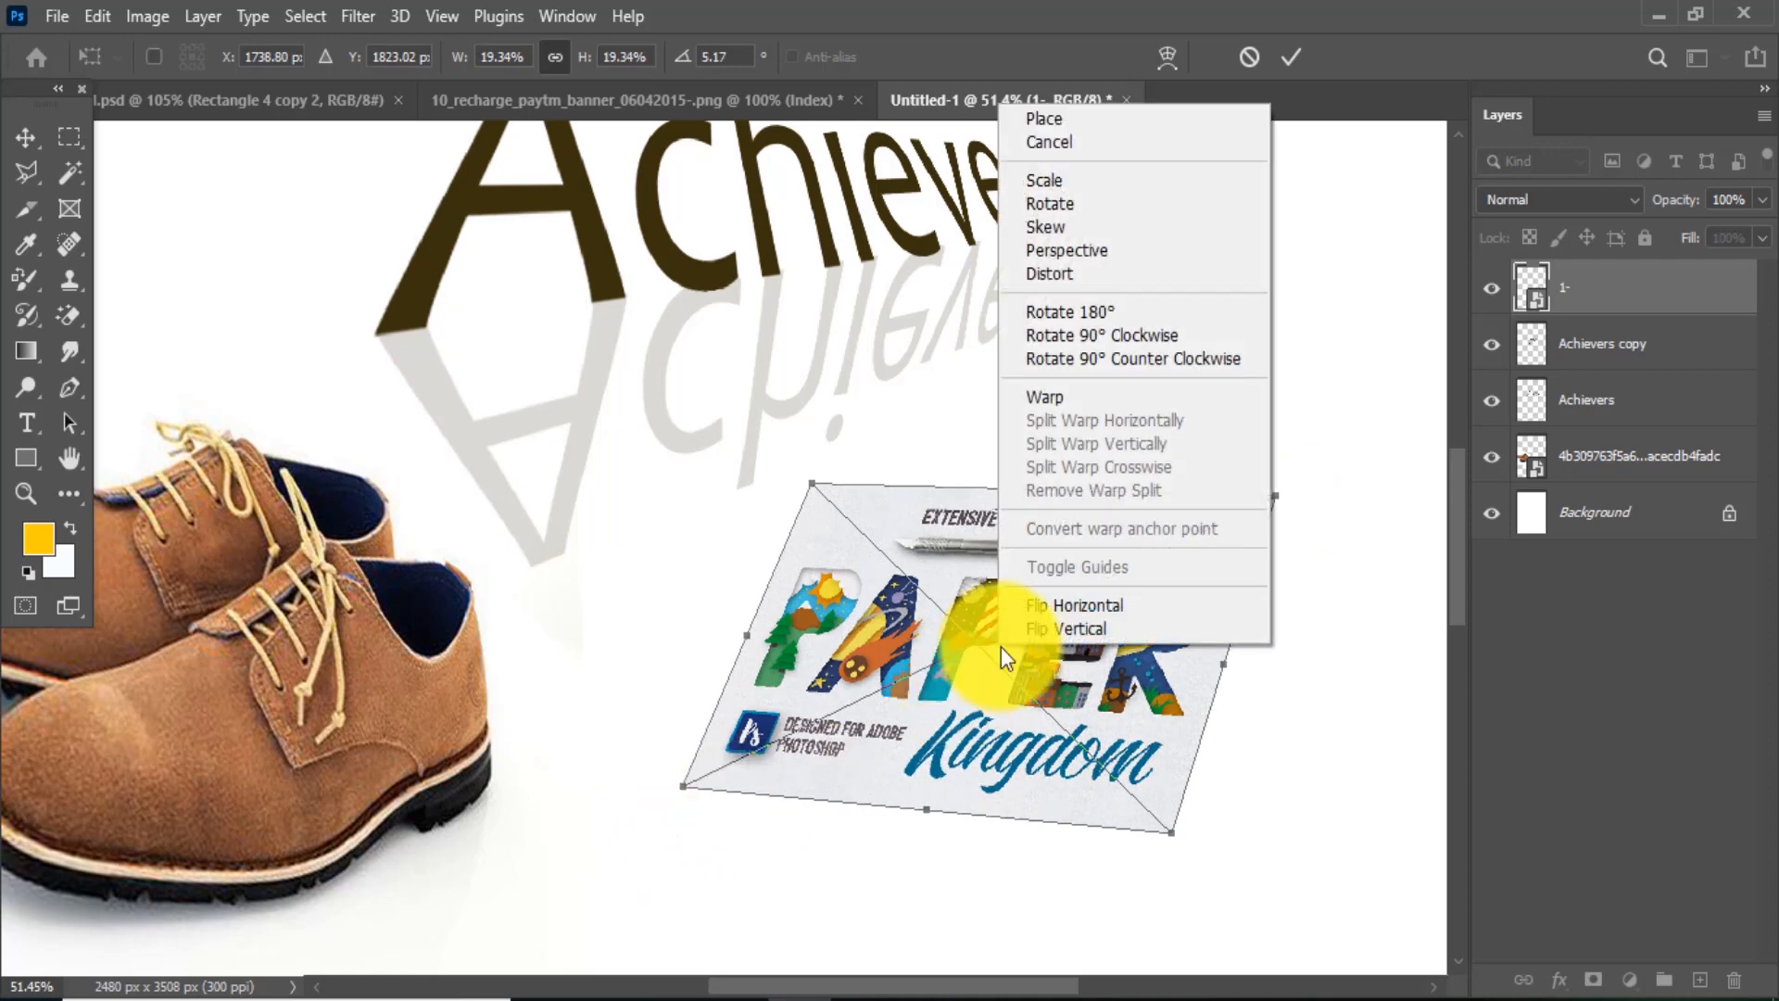
pyautogui.click(1088, 315)
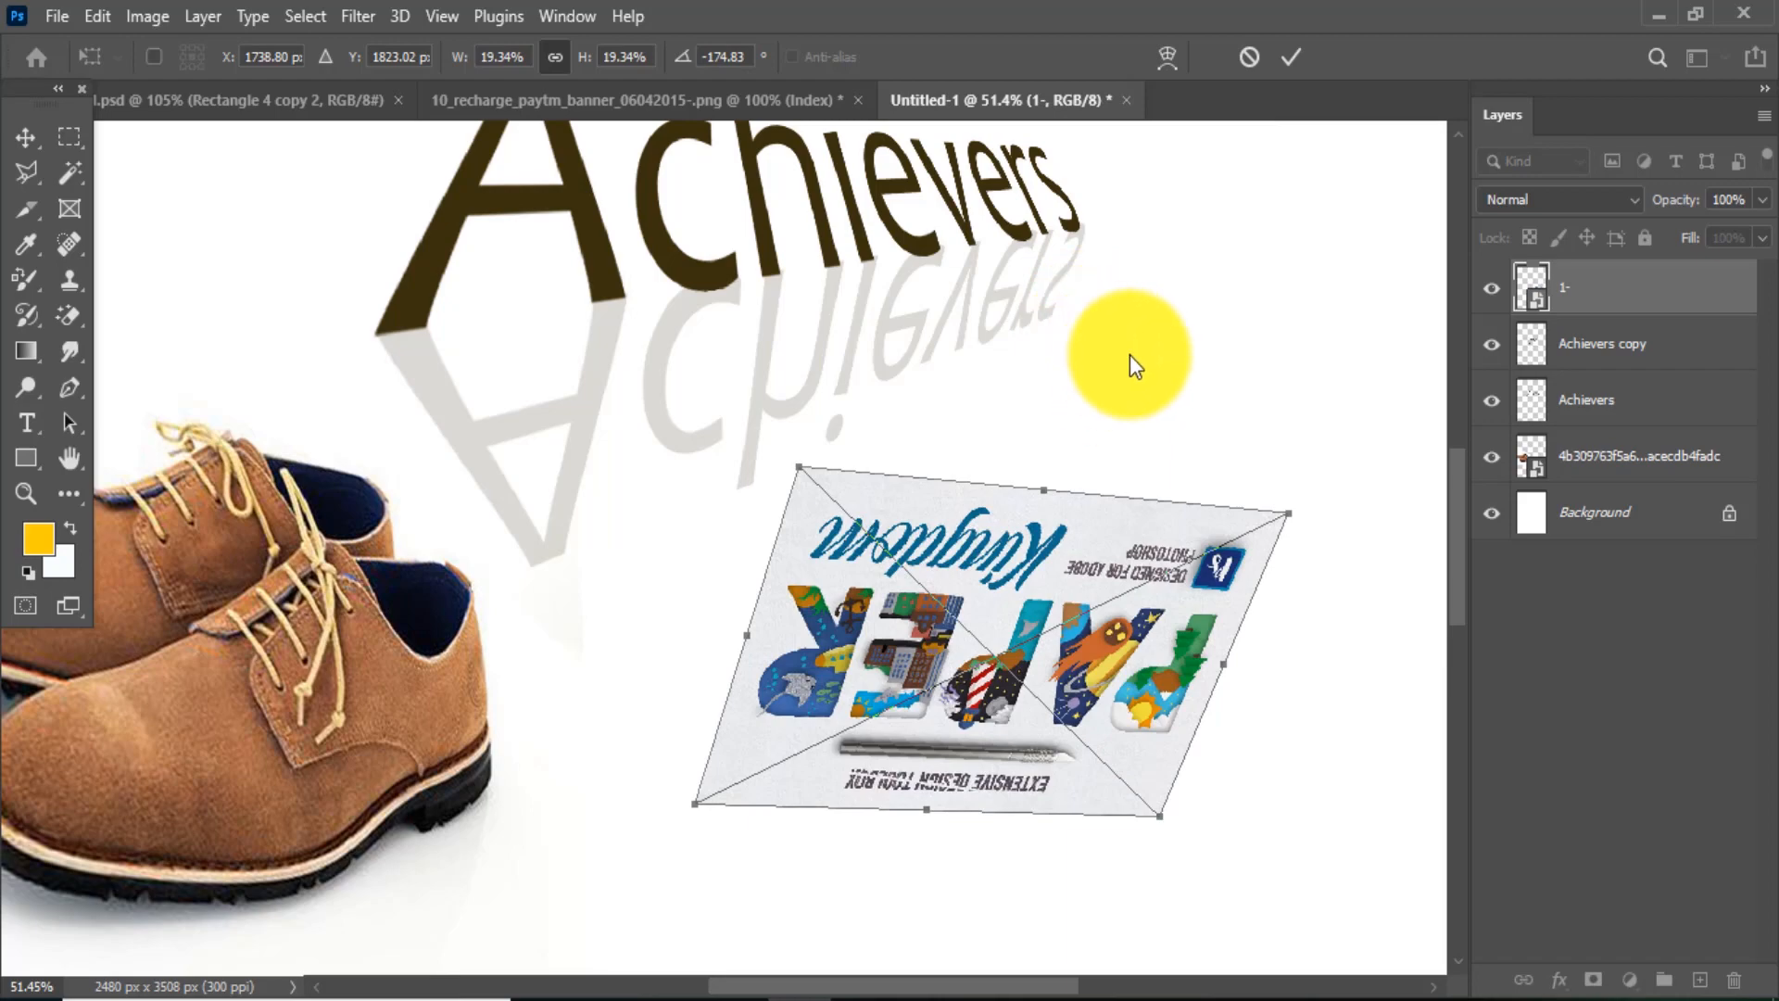
pyautogui.rightClick(1050, 626)
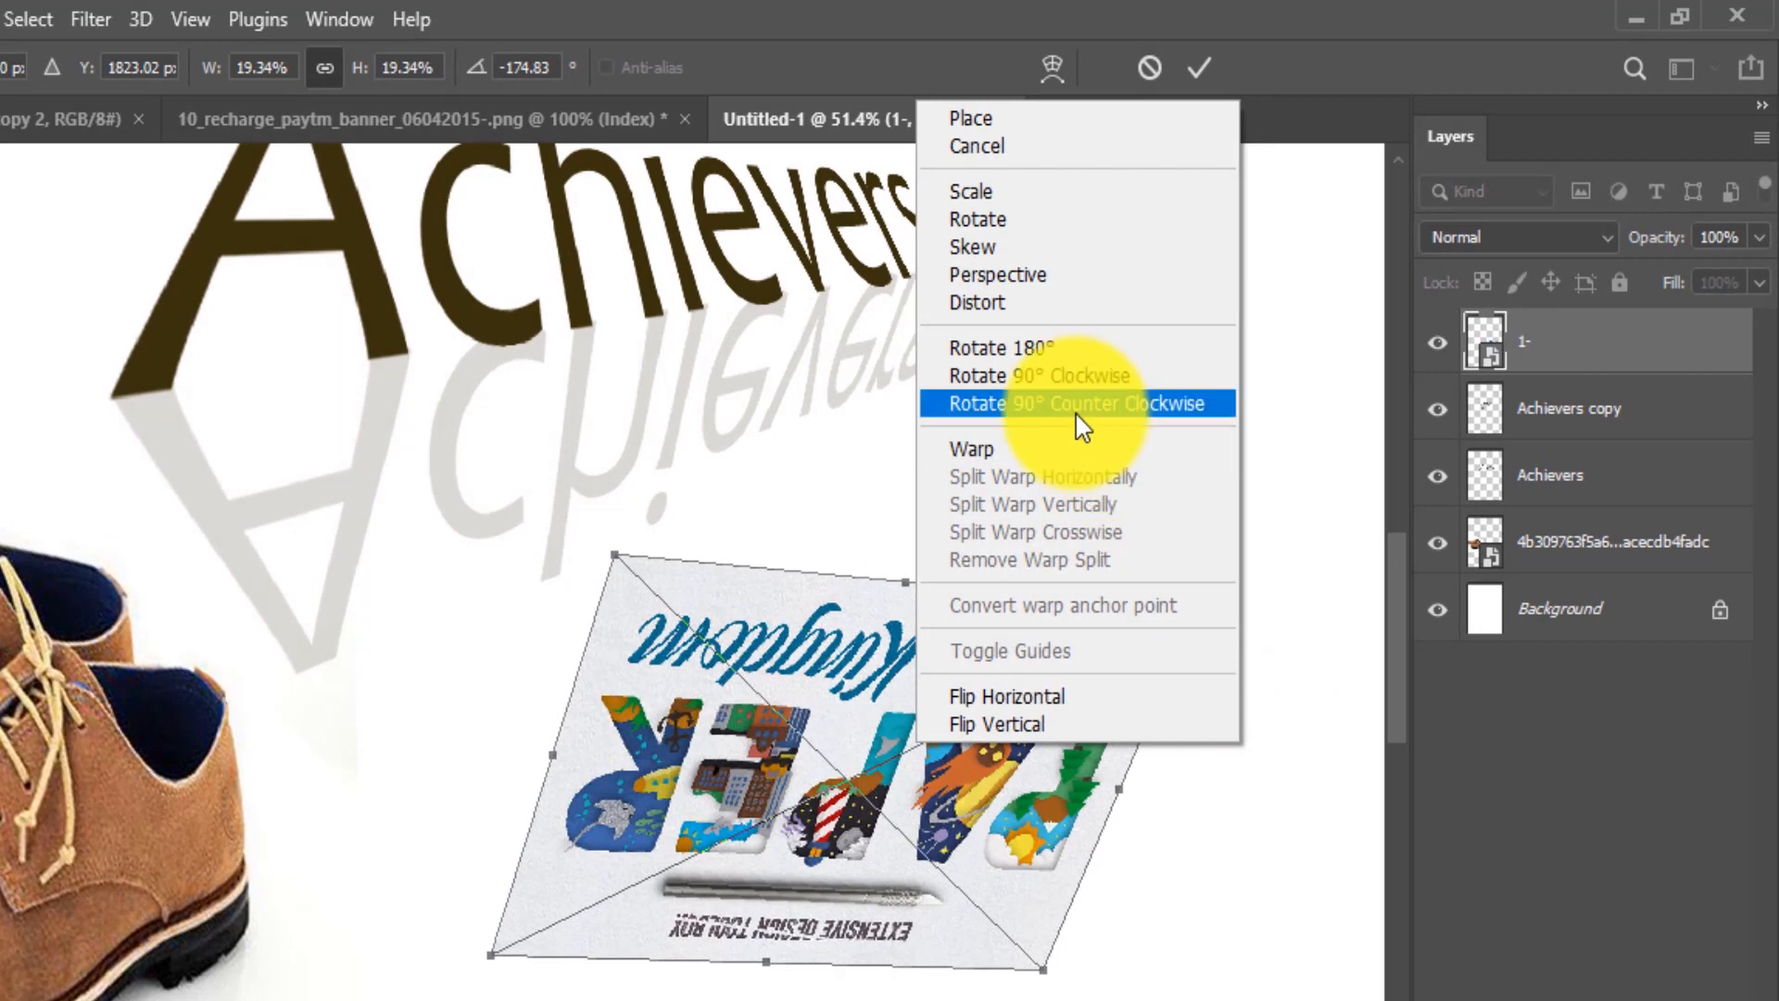
pyautogui.click(1018, 355)
pyautogui.rightClick(890, 704)
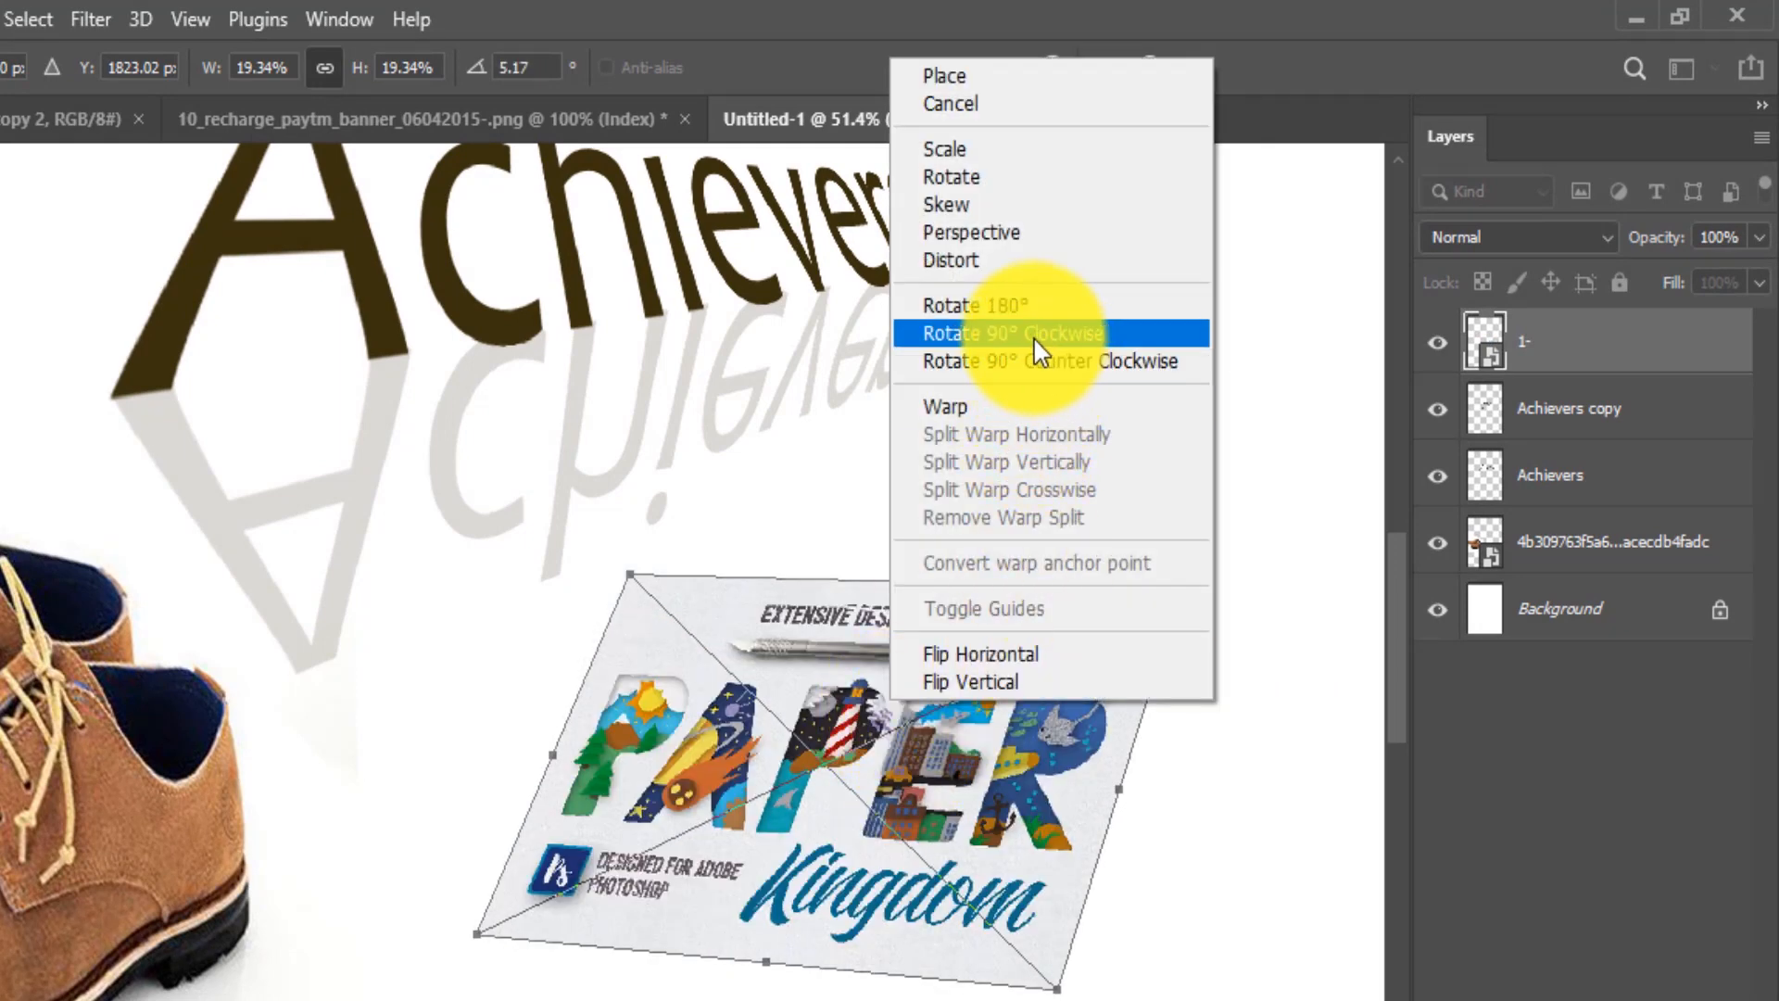
pyautogui.click(823, 665)
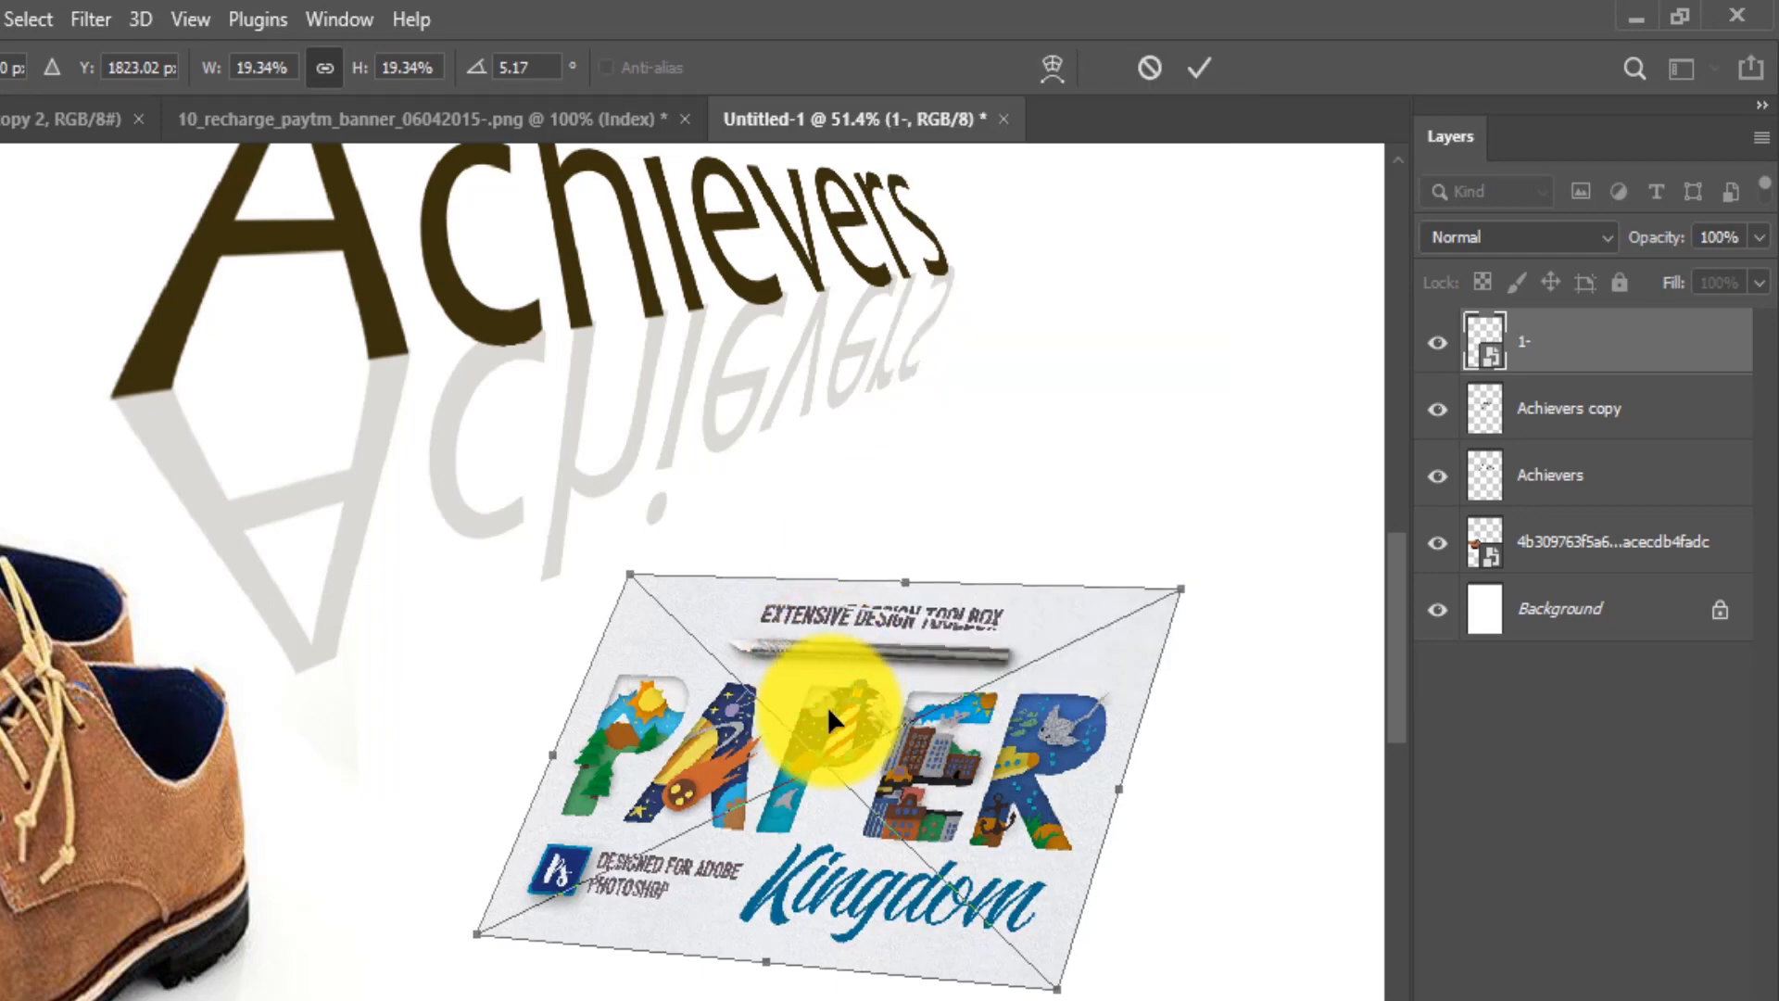
# Step: Rotate the placed image 90° clockwise, and reverse it with a 90° counter-clockwise rotation
pyautogui.rightClick(827, 706)
pyautogui.click(971, 347)
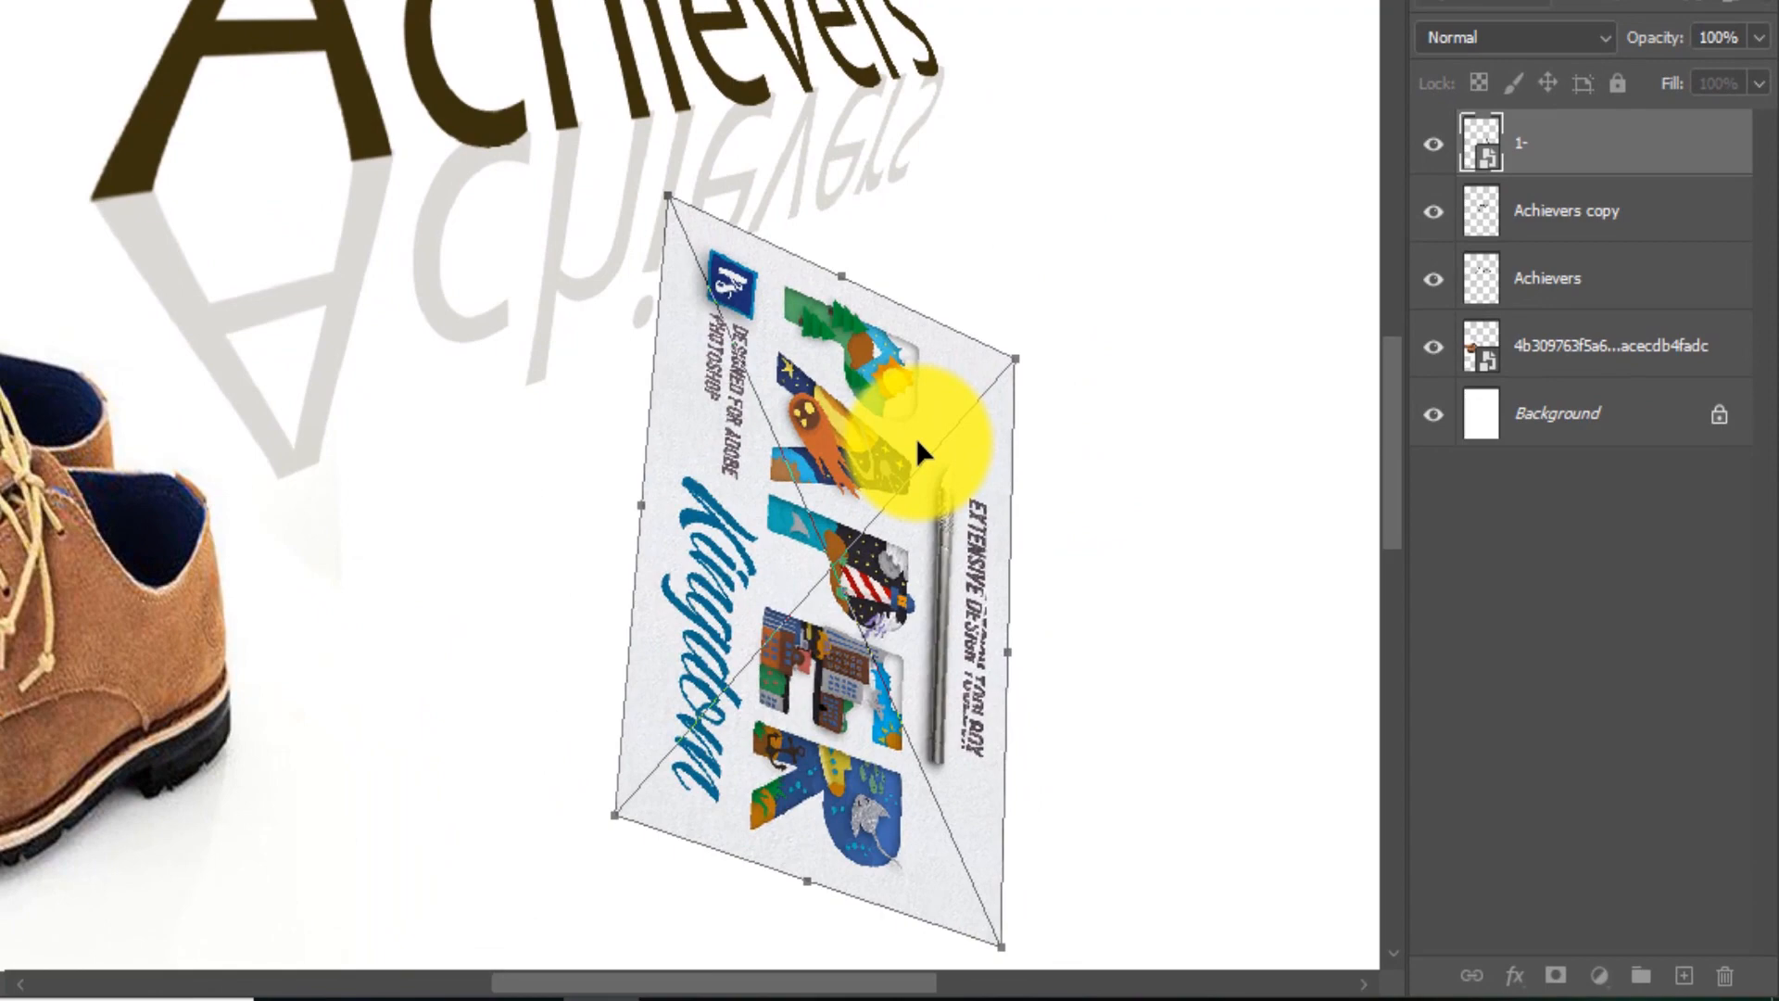
pyautogui.rightClick(1065, 545)
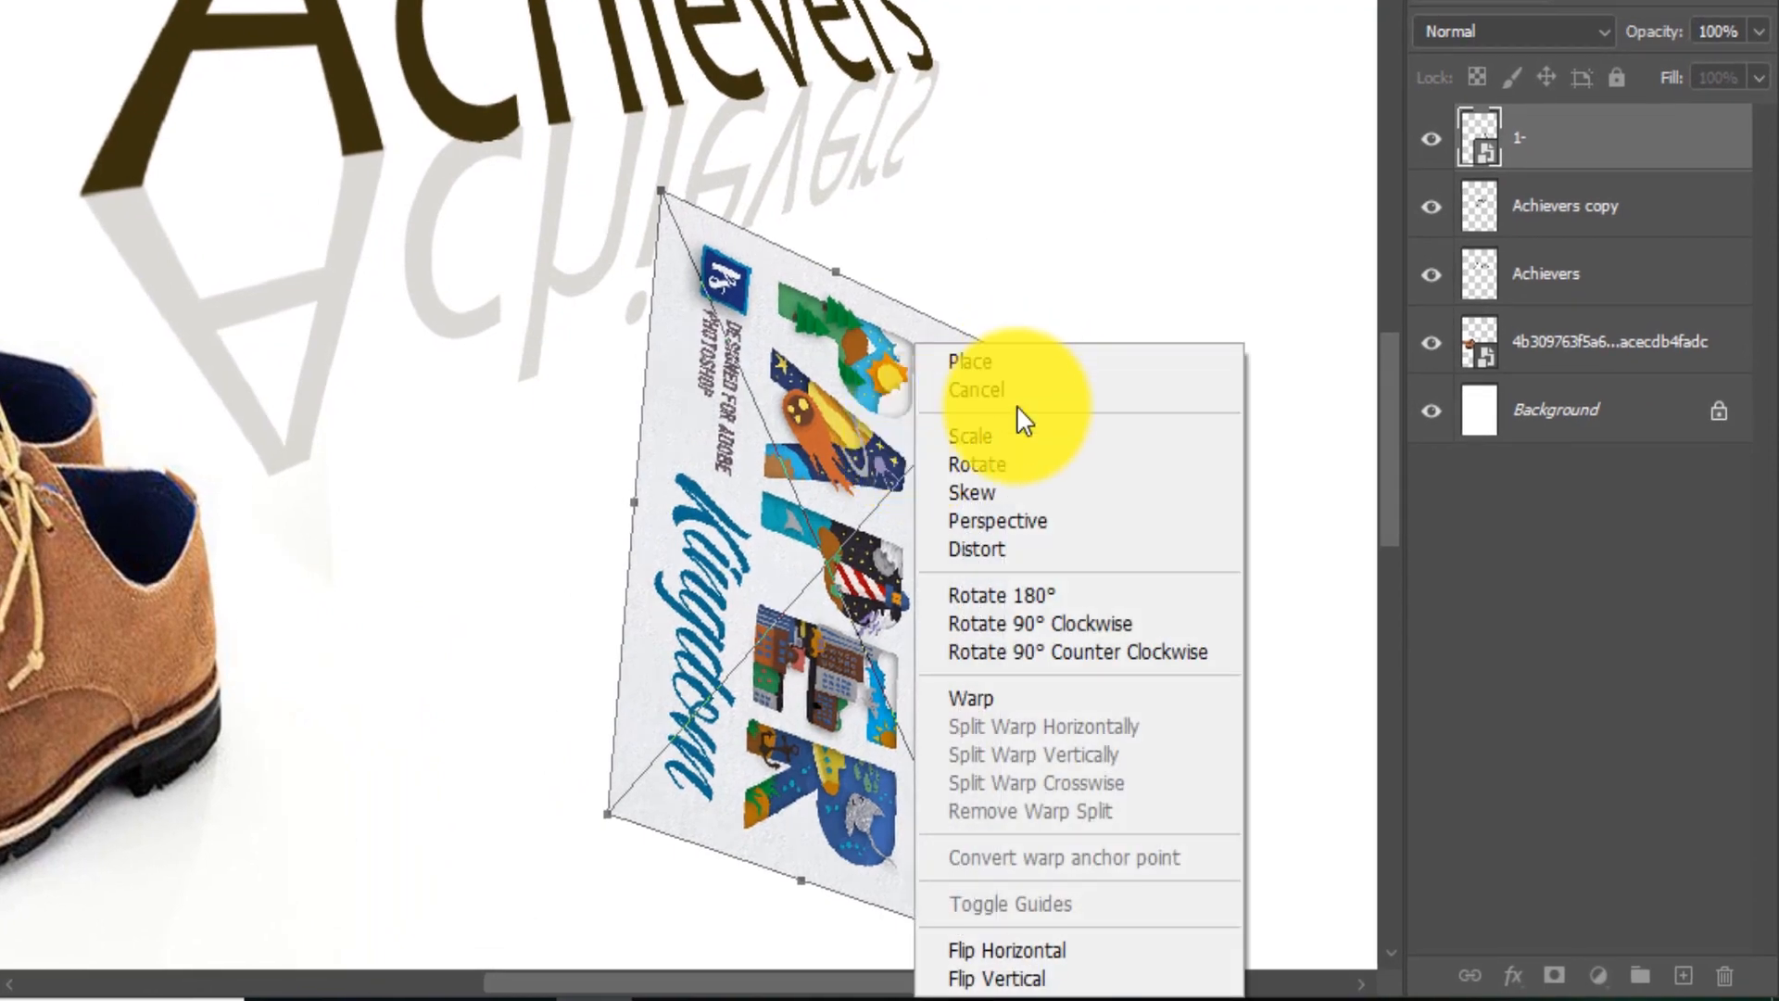
pyautogui.click(1092, 654)
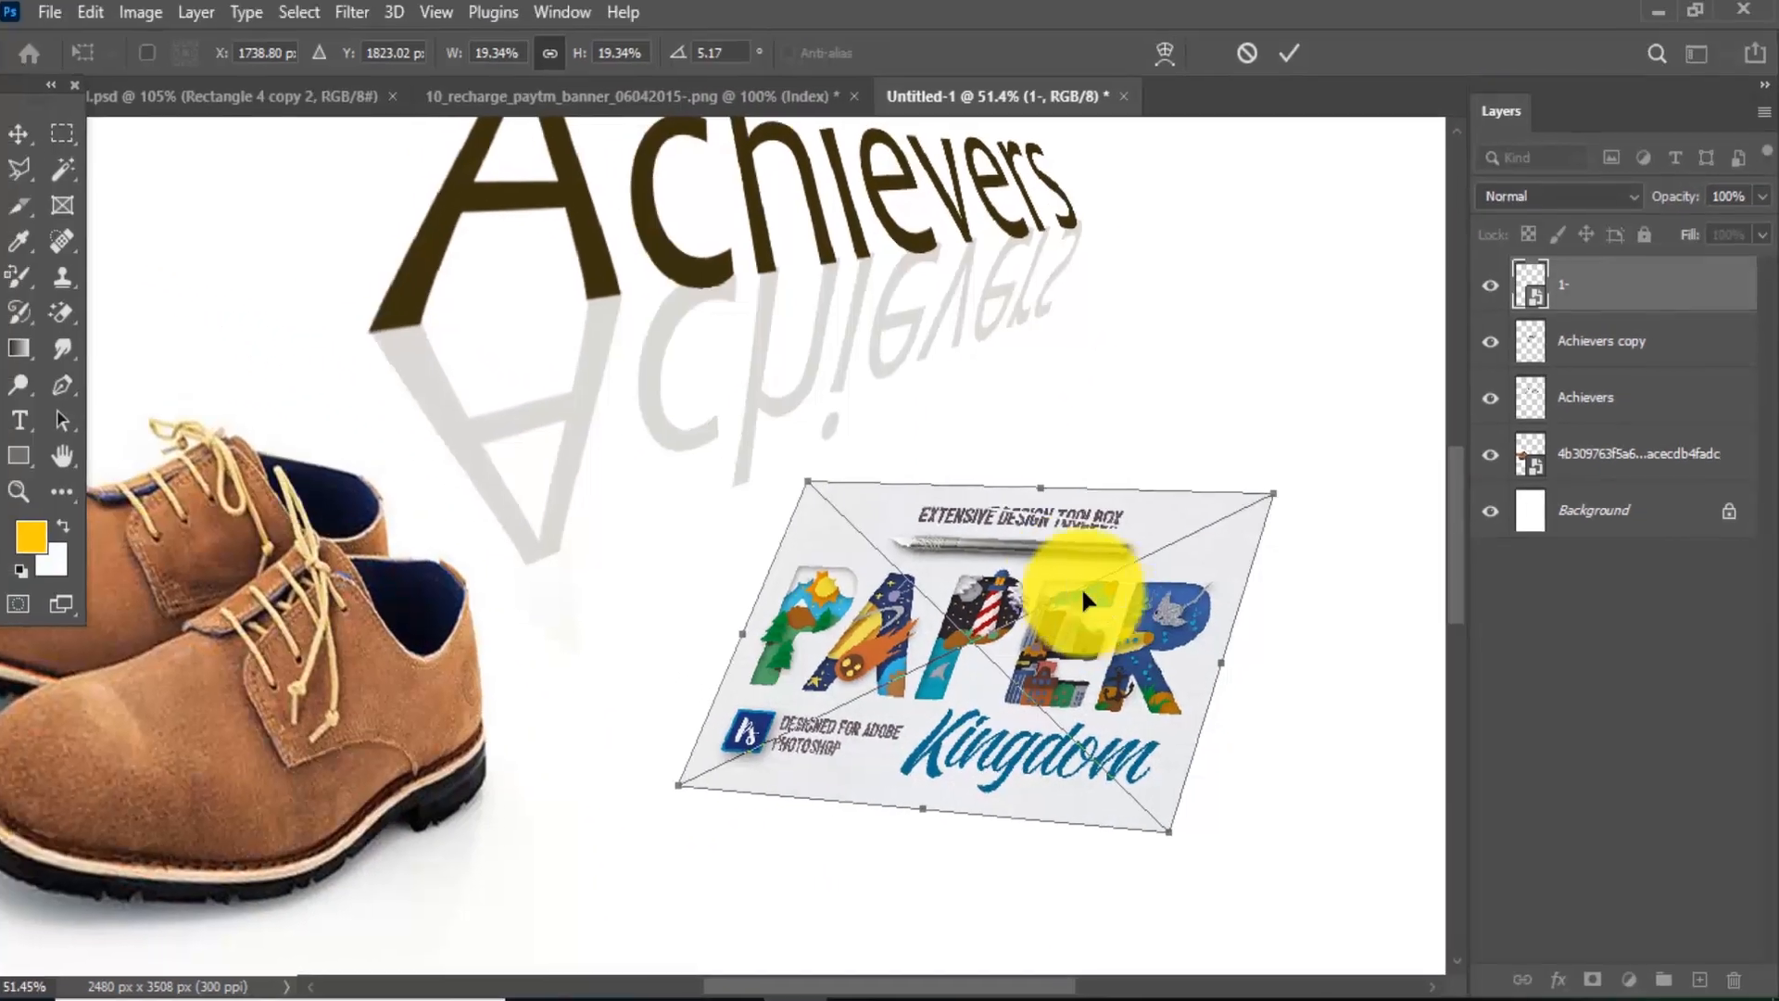
# Step: Rotate the distorted placed image 90° counter-clockwise
pyautogui.rightClick(916, 483)
pyautogui.click(1194, 289)
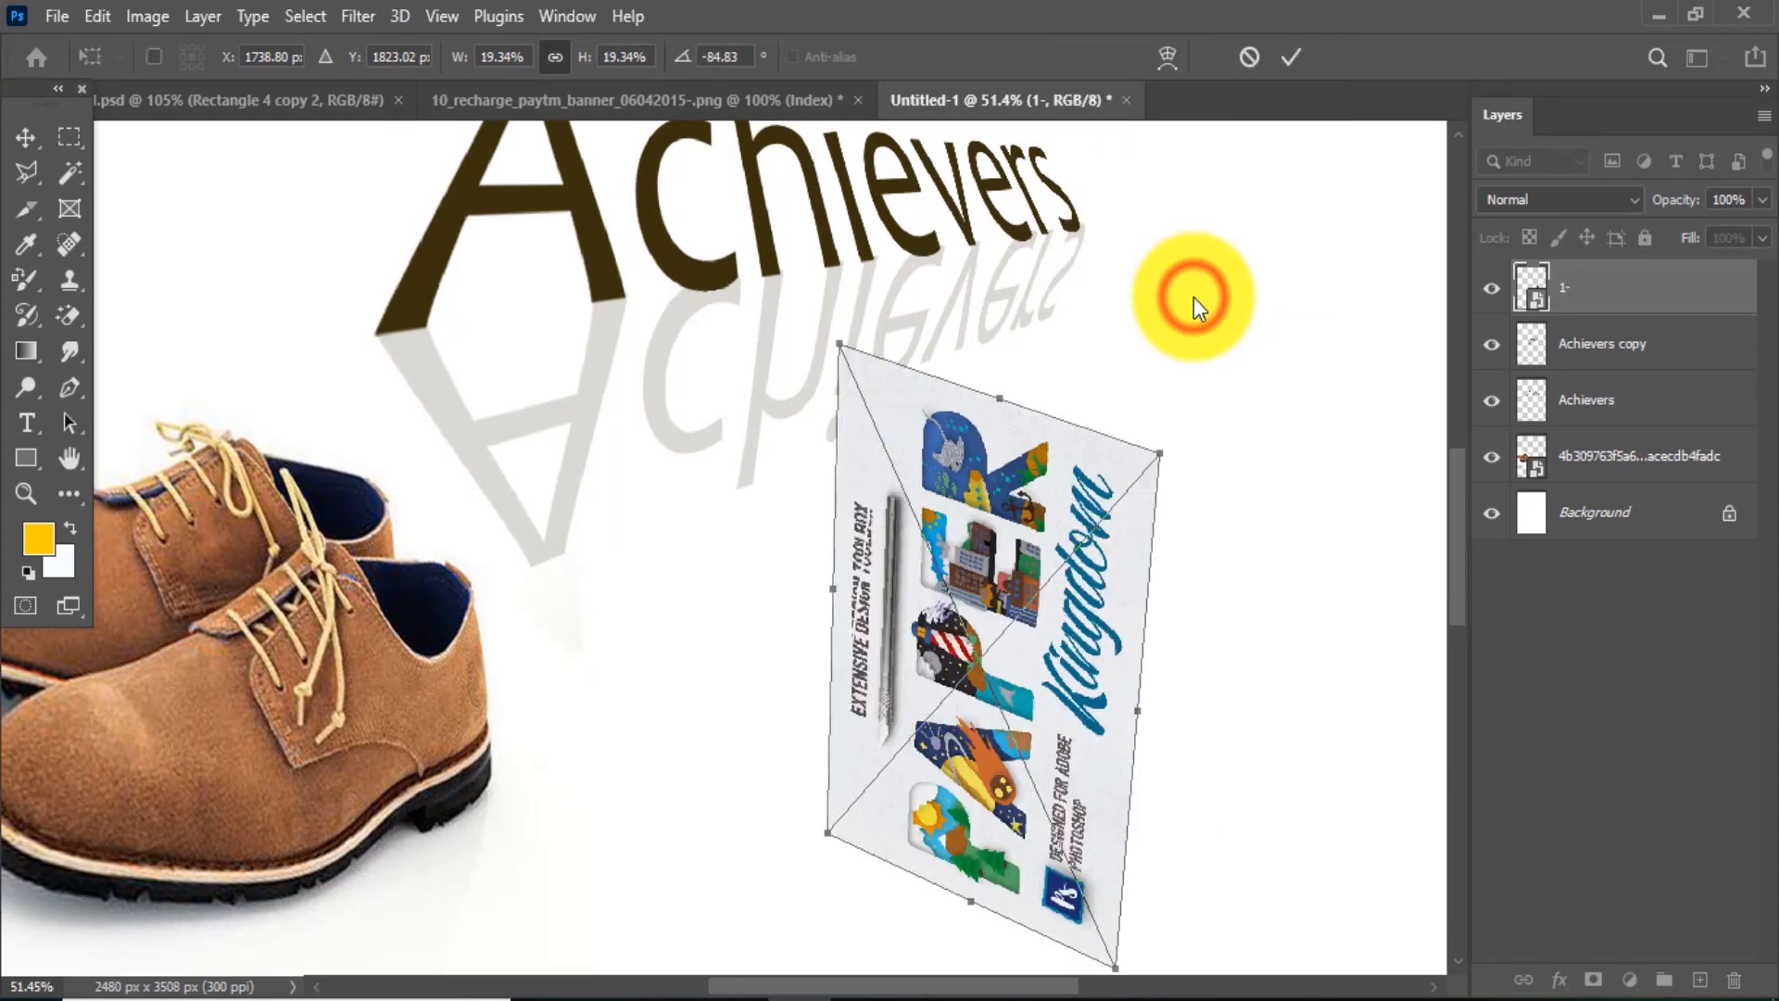
# Step: Move the placed image slightly up and warp its sides, bulging the left edge outward and bending the right edge into an S-curve
pyautogui.moveTo(1111, 575); pyautogui.dragTo(1075, 462)
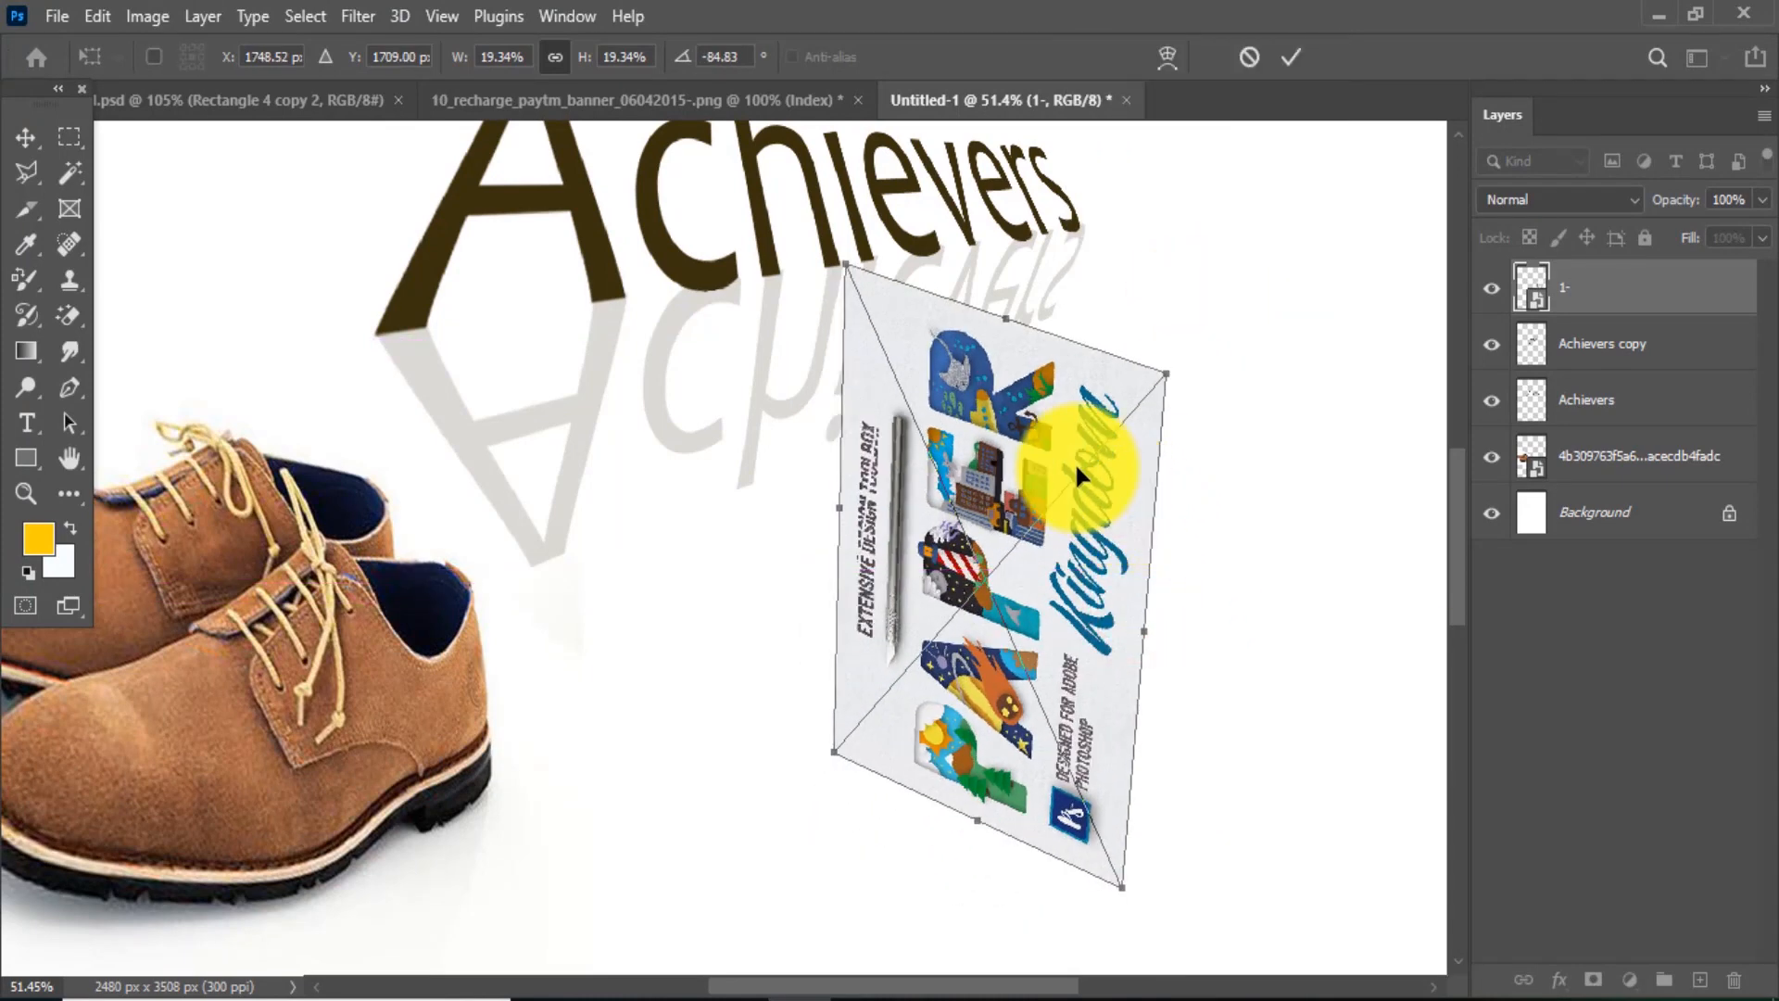
pyautogui.rightClick(1040, 471)
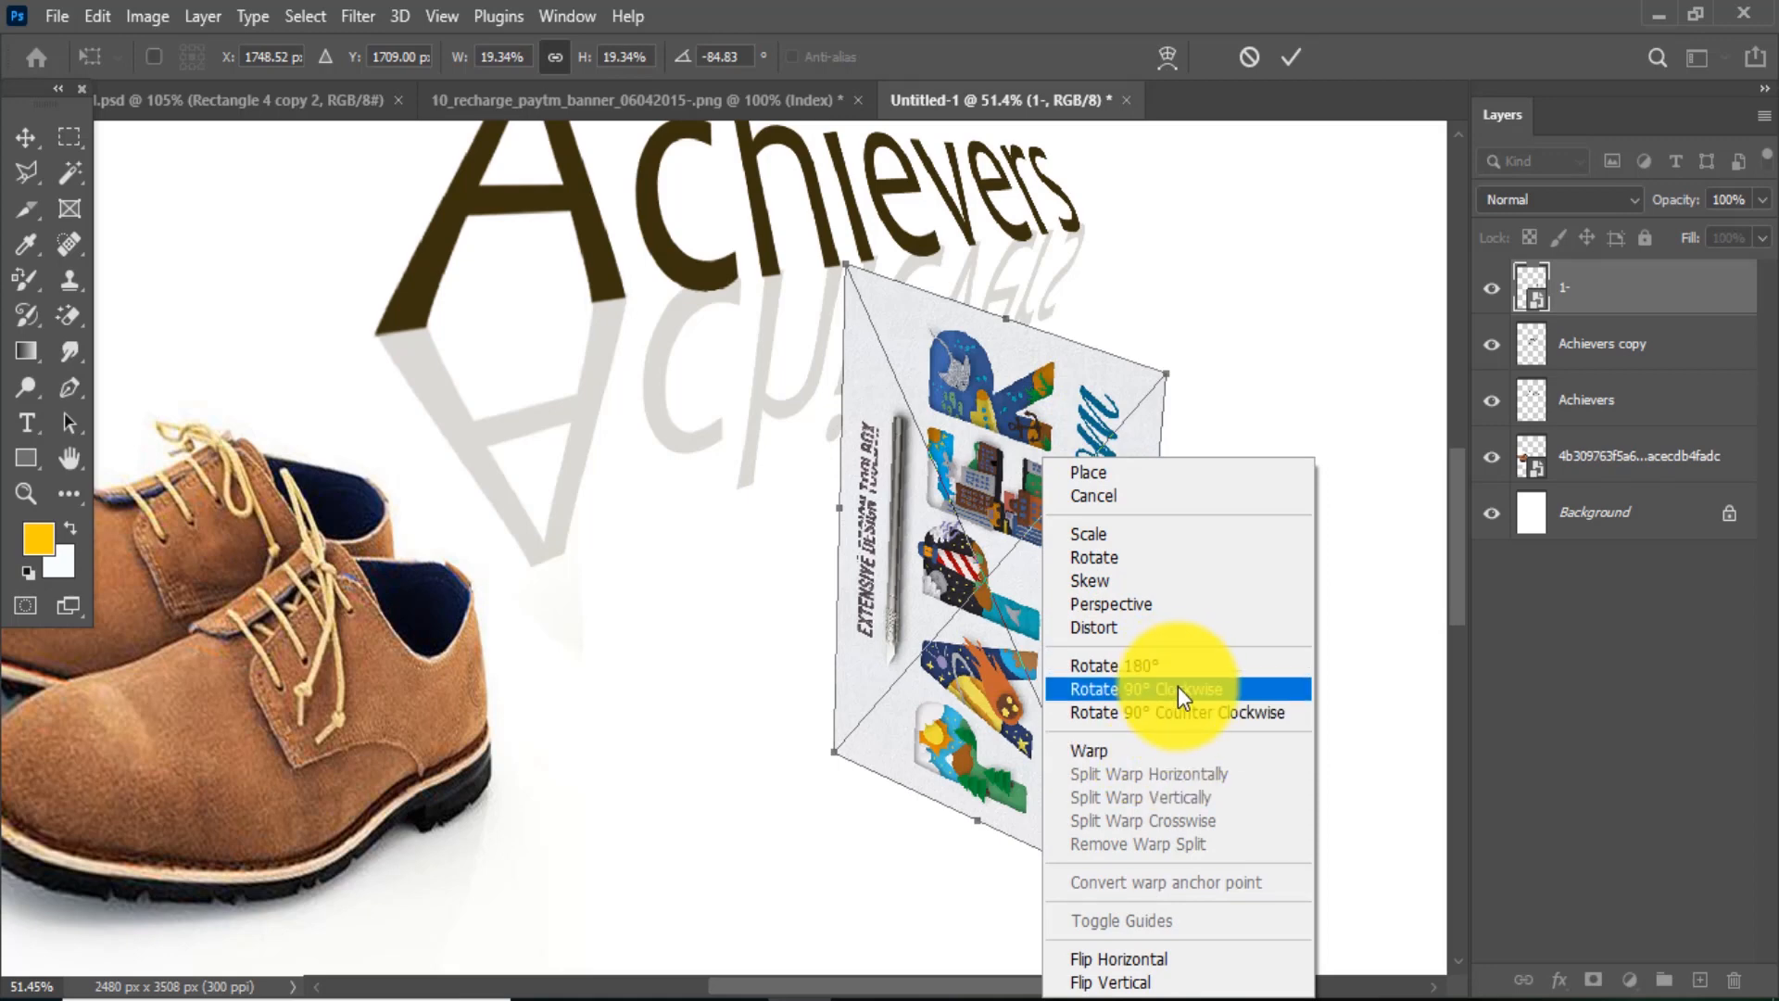
pyautogui.click(1112, 752)
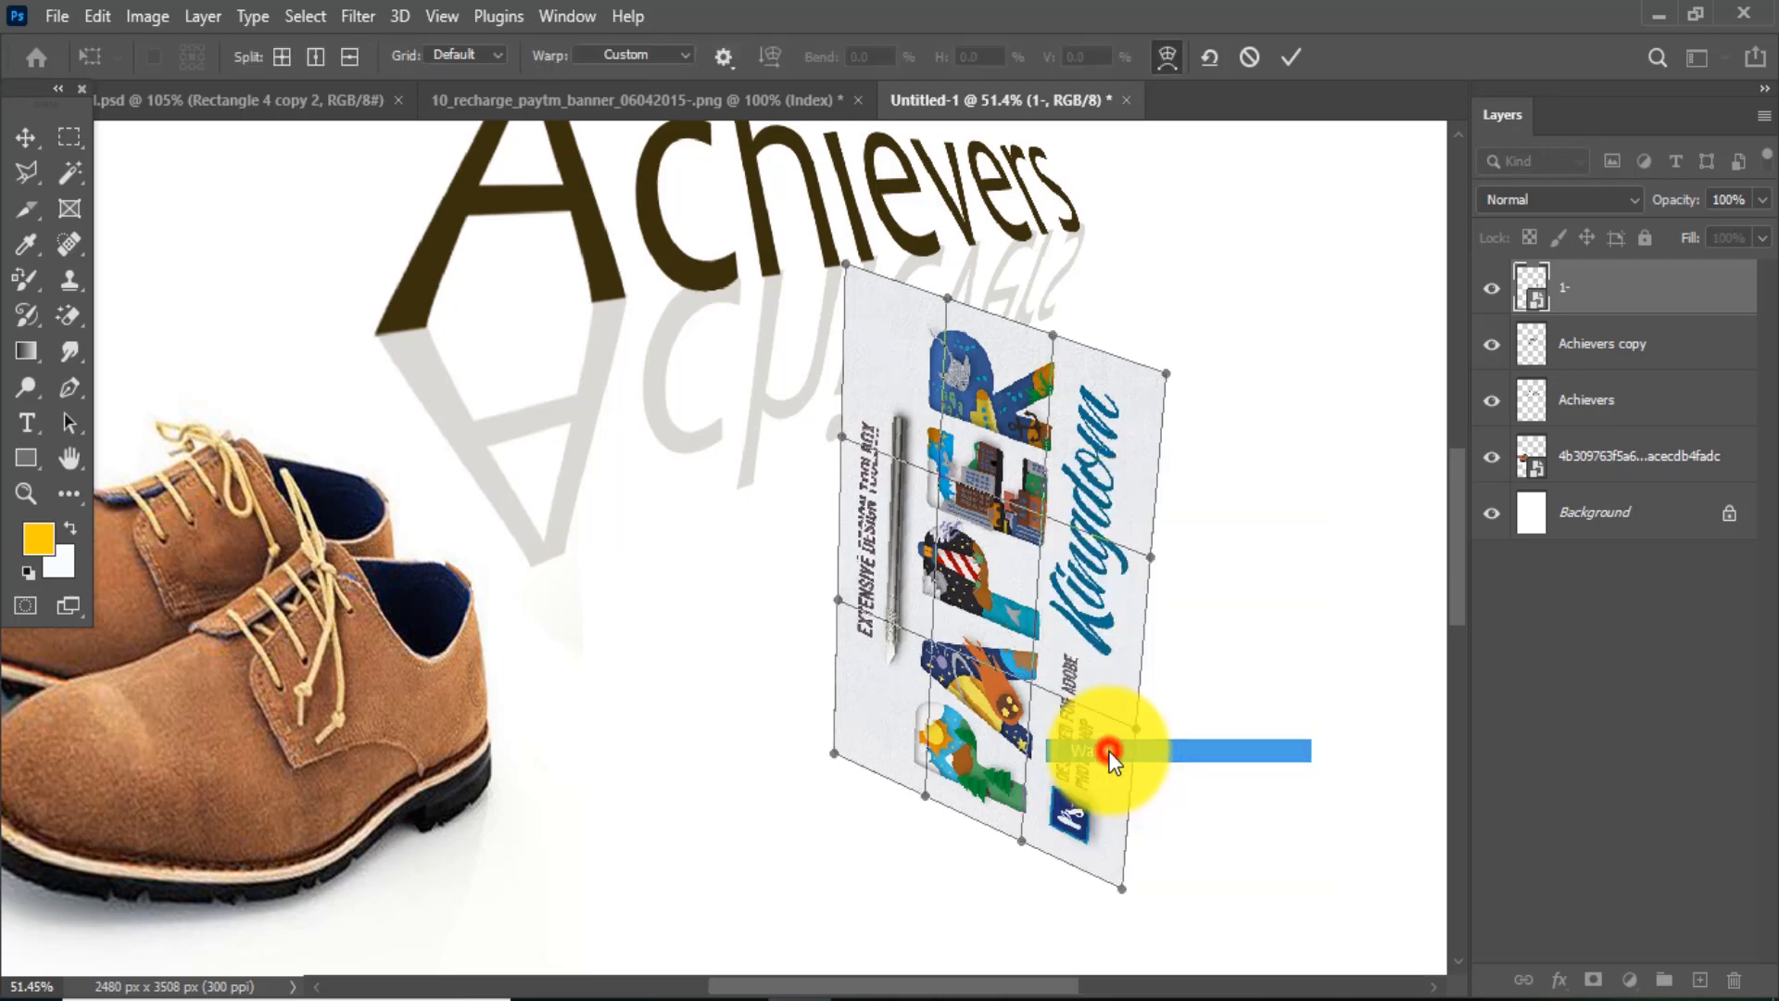
pyautogui.moveTo(839, 601); pyautogui.dragTo(700, 586)
pyautogui.moveTo(841, 449); pyautogui.dragTo(735, 426)
pyautogui.moveTo(1152, 556); pyautogui.dragTo(1257, 567)
pyautogui.moveTo(1136, 732); pyautogui.dragTo(988, 698)
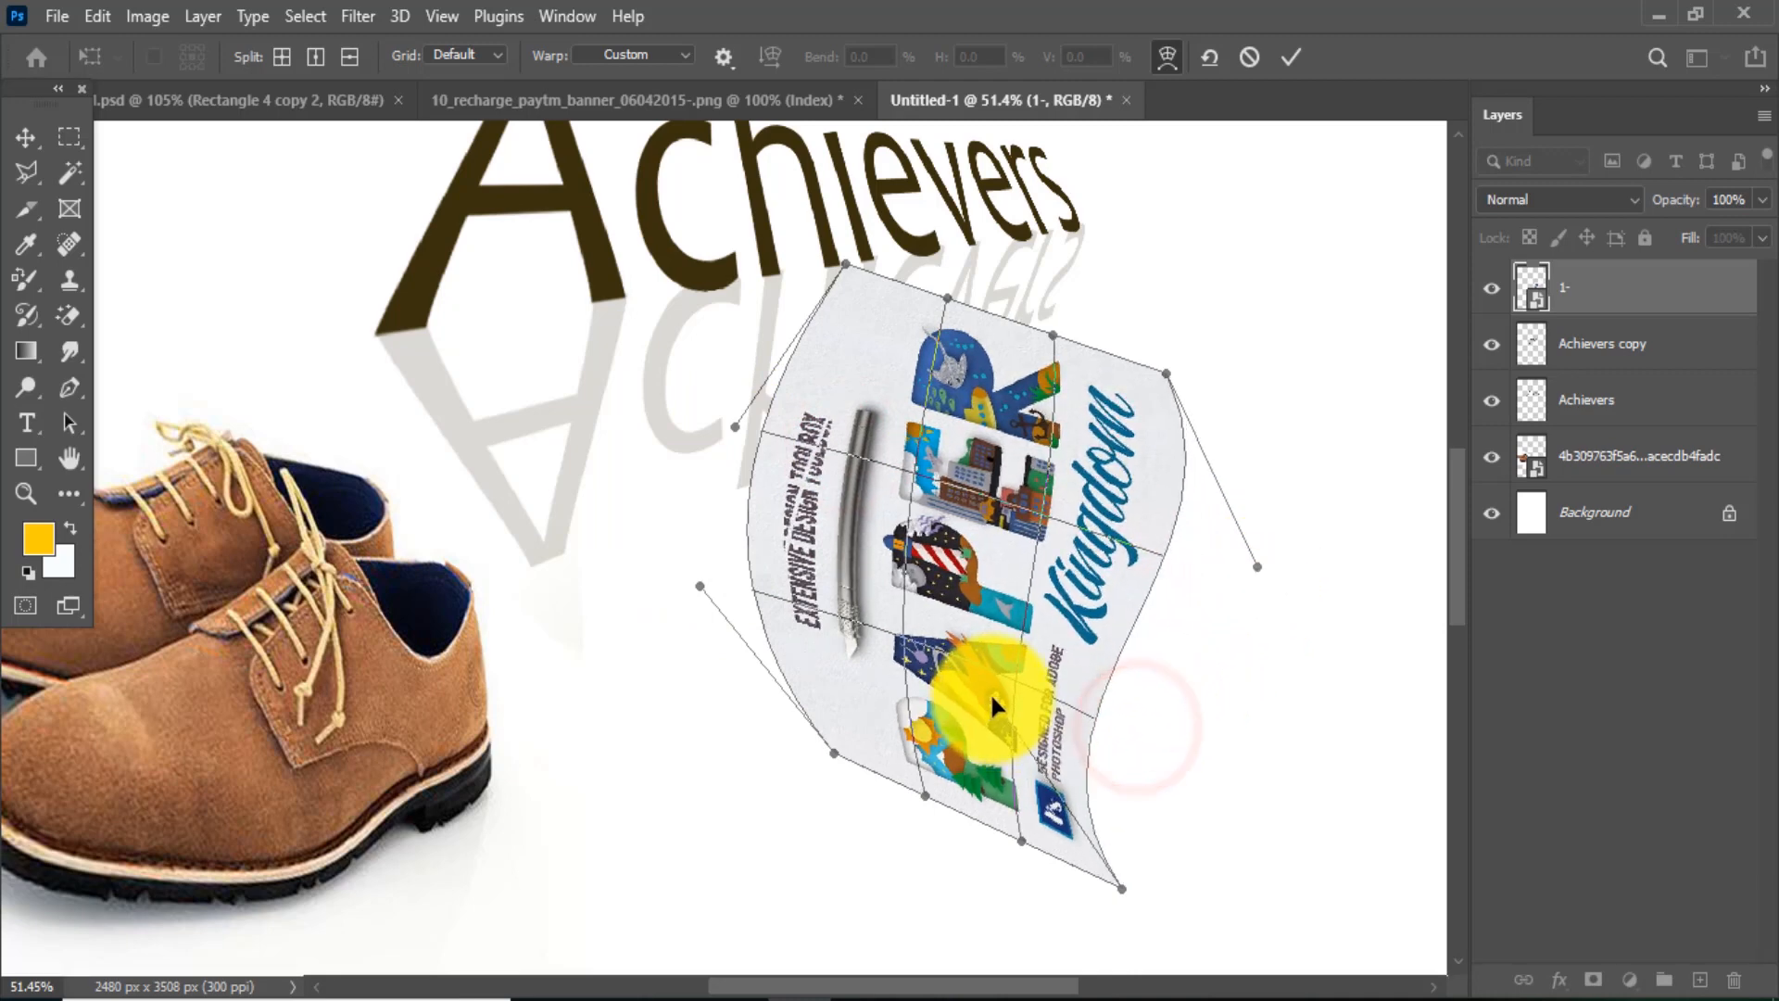
# Step: Warp the placed image's top edge downward and its bottom edge into an S-curve, apply it, and move the image down to the right
pyautogui.moveTo(1057, 337); pyautogui.dragTo(1054, 401)
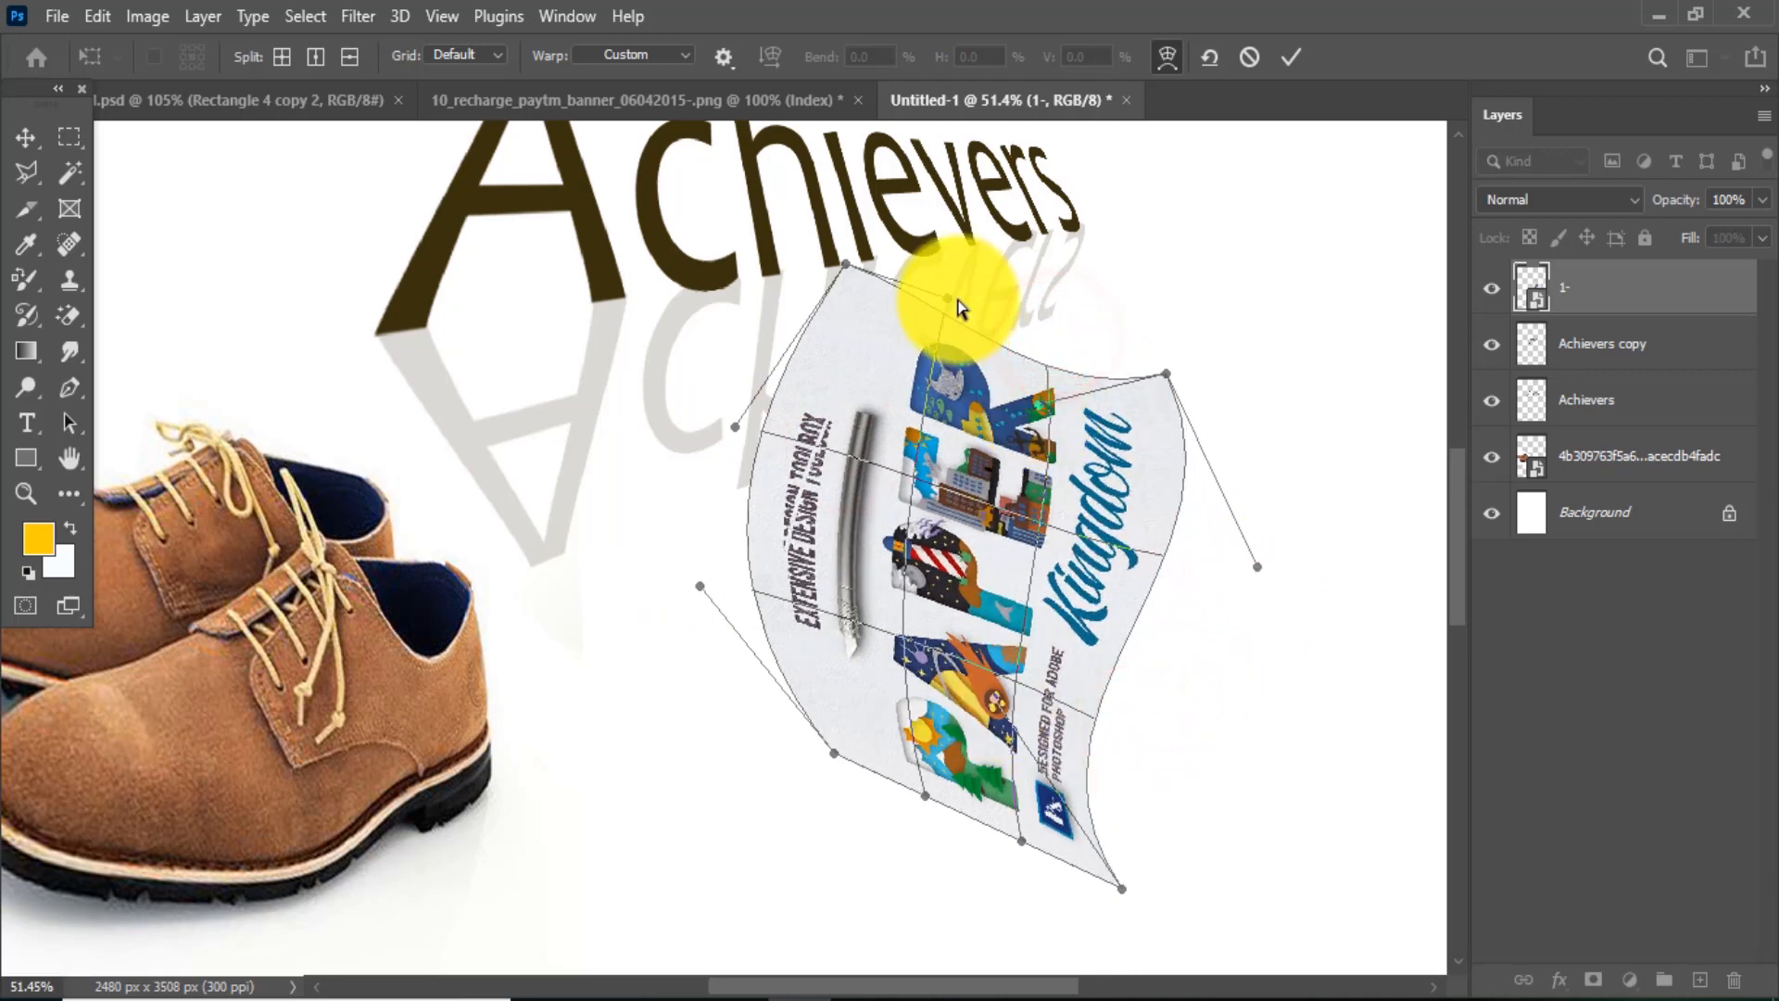
pyautogui.moveTo(947, 297); pyautogui.dragTo(947, 347)
pyautogui.moveTo(924, 796); pyautogui.dragTo(926, 747)
pyautogui.moveTo(1016, 842); pyautogui.dragTo(1019, 881)
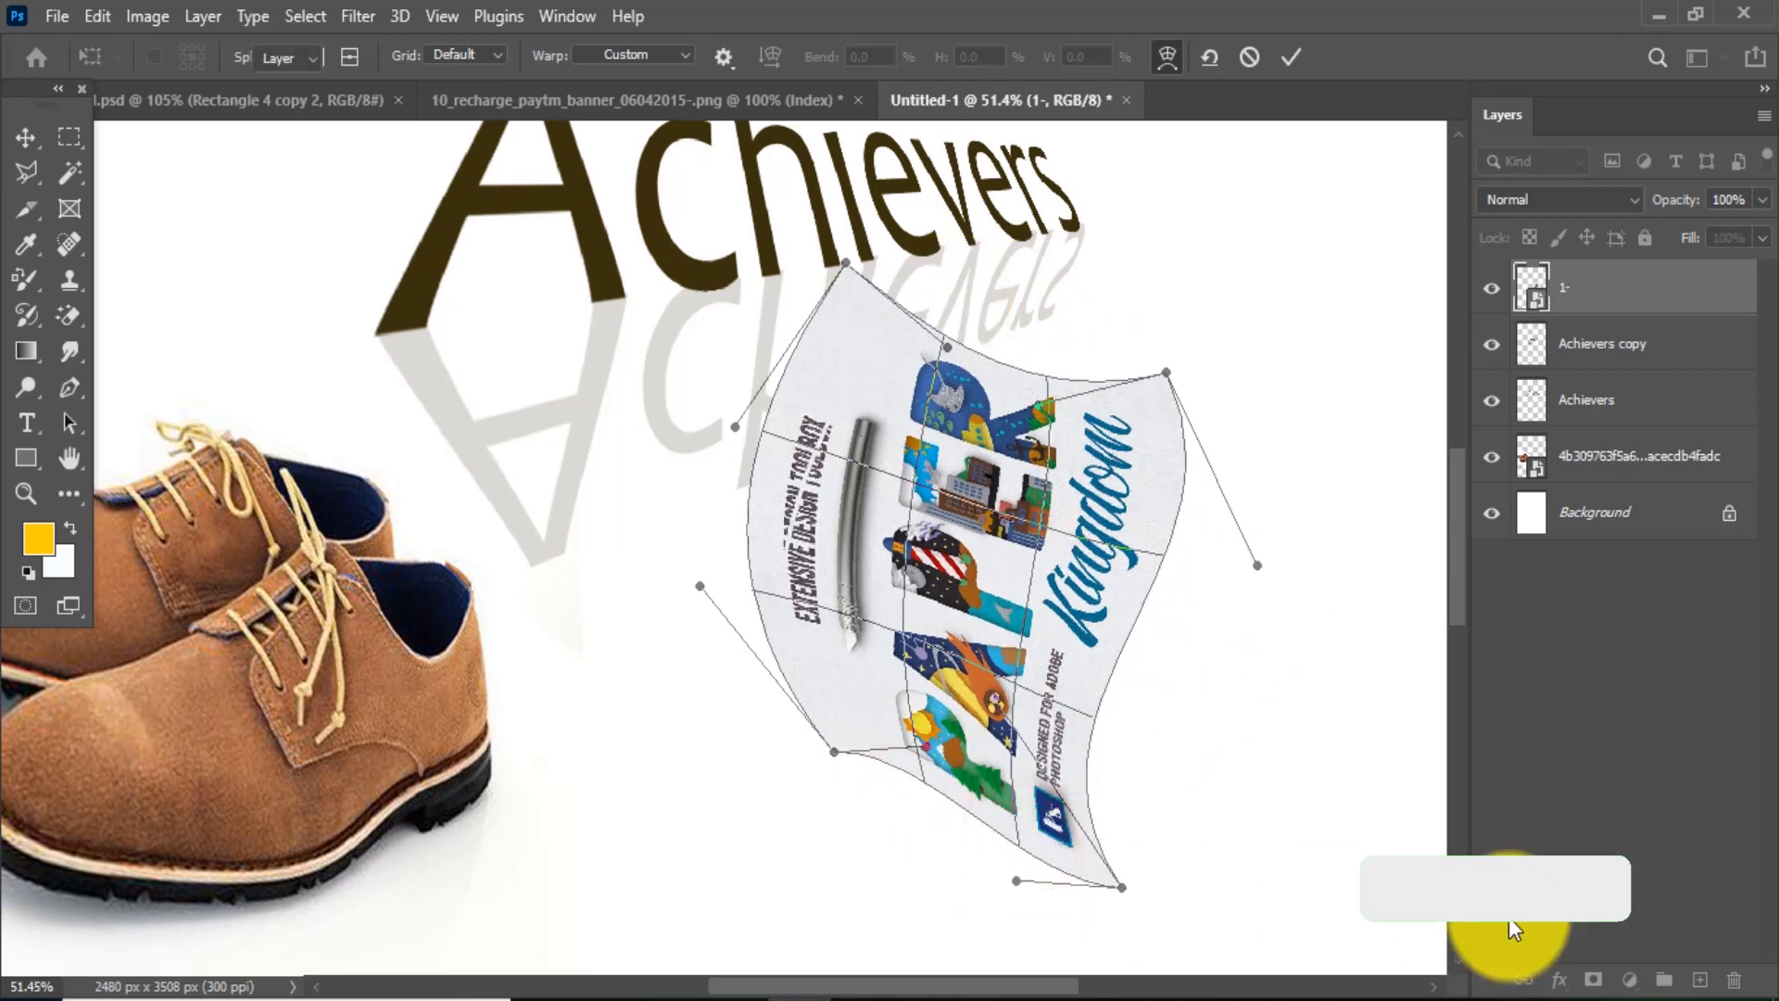
pyautogui.press('Return')
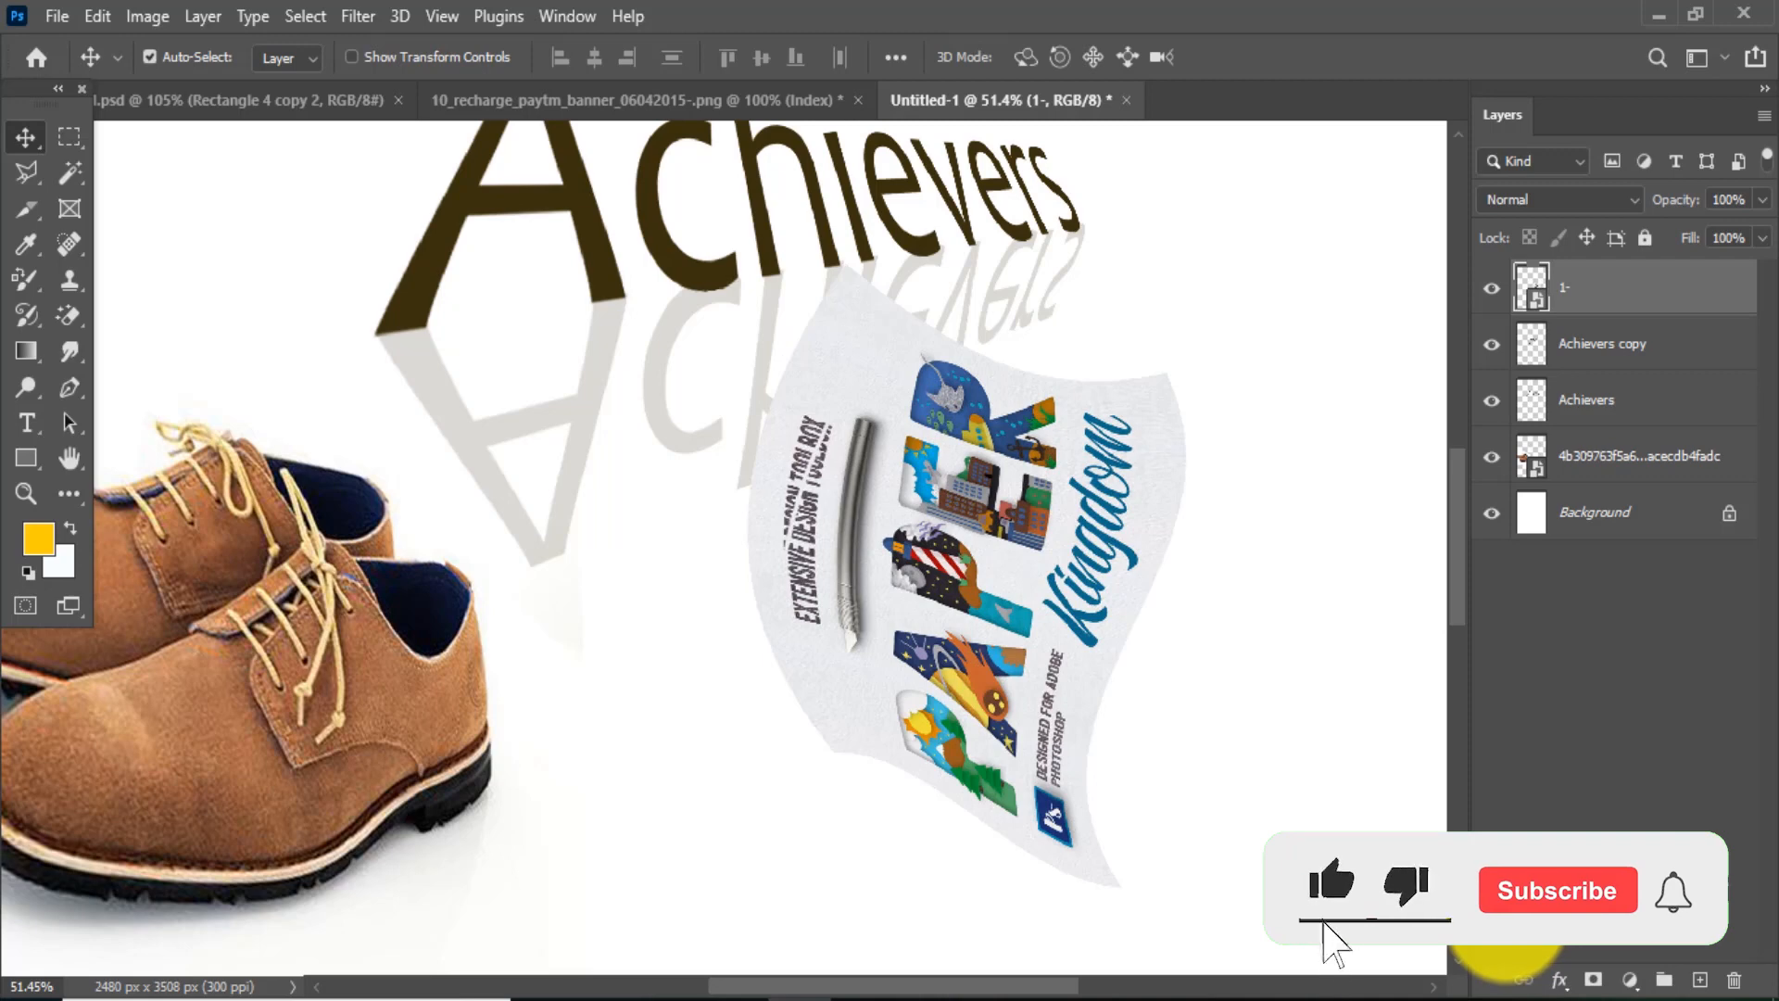
pyautogui.moveTo(1030, 578); pyautogui.dragTo(1142, 638)
# Step: Split the placed image's warp horizontally through the "Extensive Design Toolbox" text and pull the split line's lower handle inward toward the pencil
pyautogui.hotkey('ctrl', 't')
pyautogui.rightClick(1091, 572)
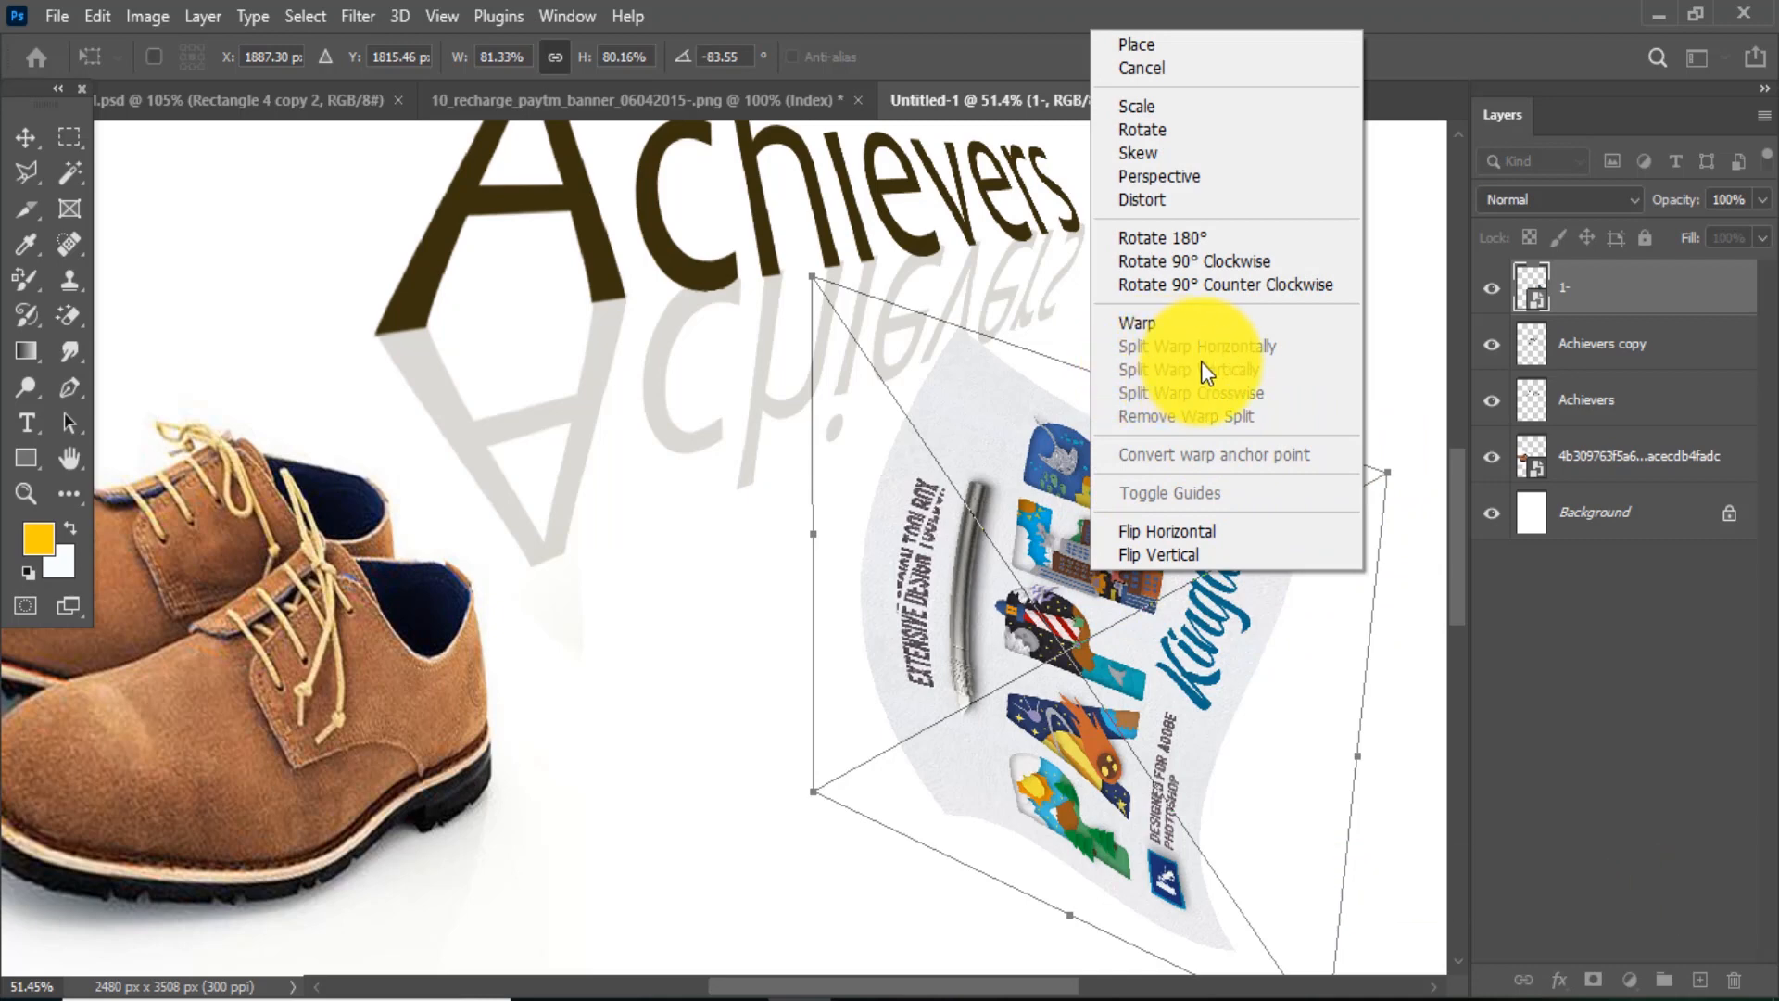
pyautogui.click(1165, 325)
pyautogui.rightClick(1066, 533)
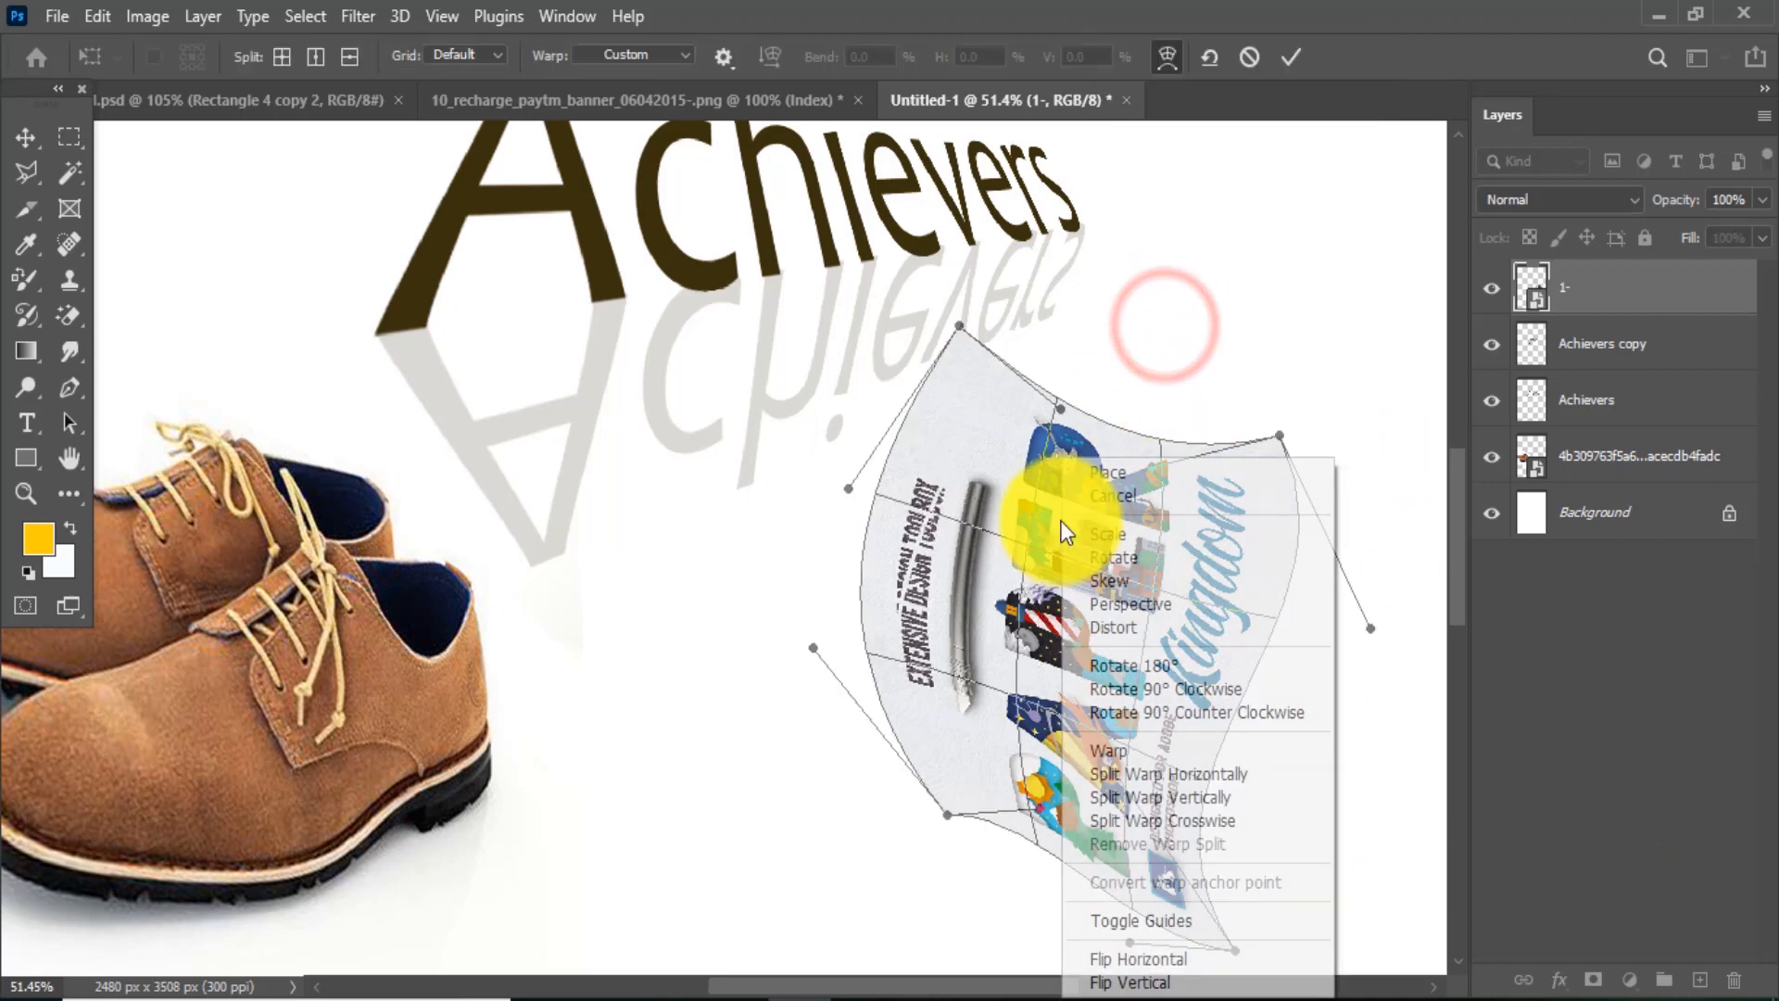
pyautogui.click(1177, 775)
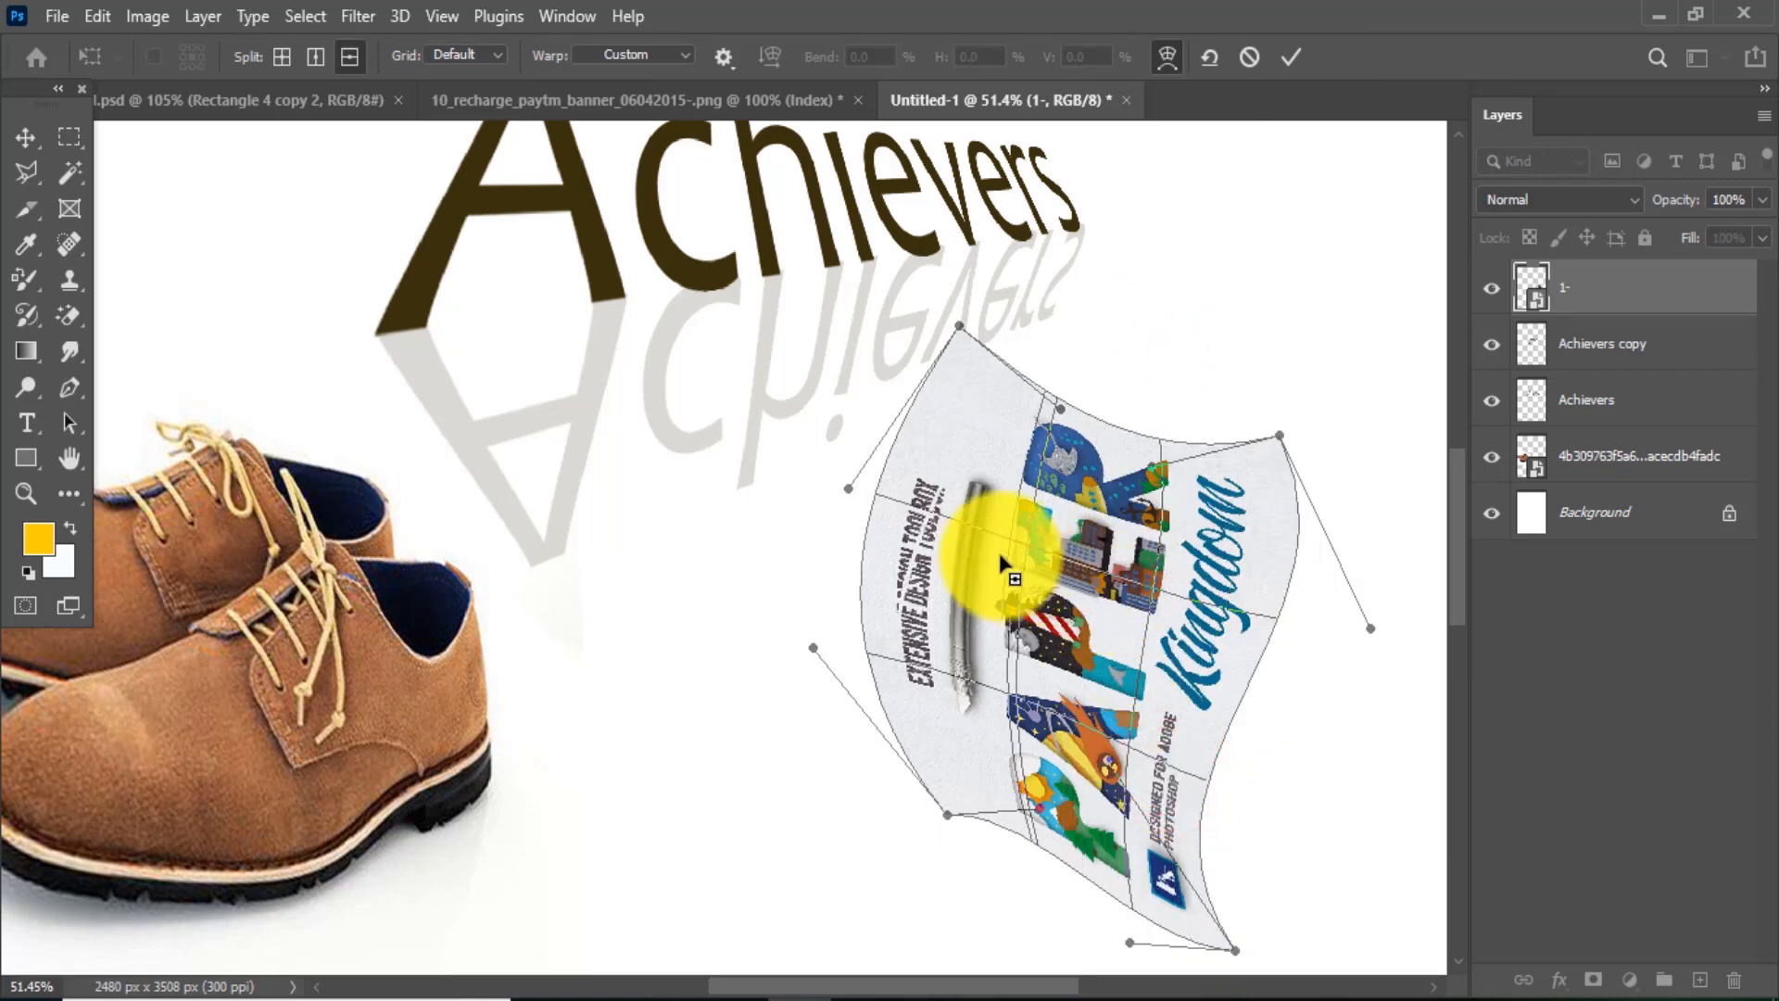
pyautogui.click(945, 513)
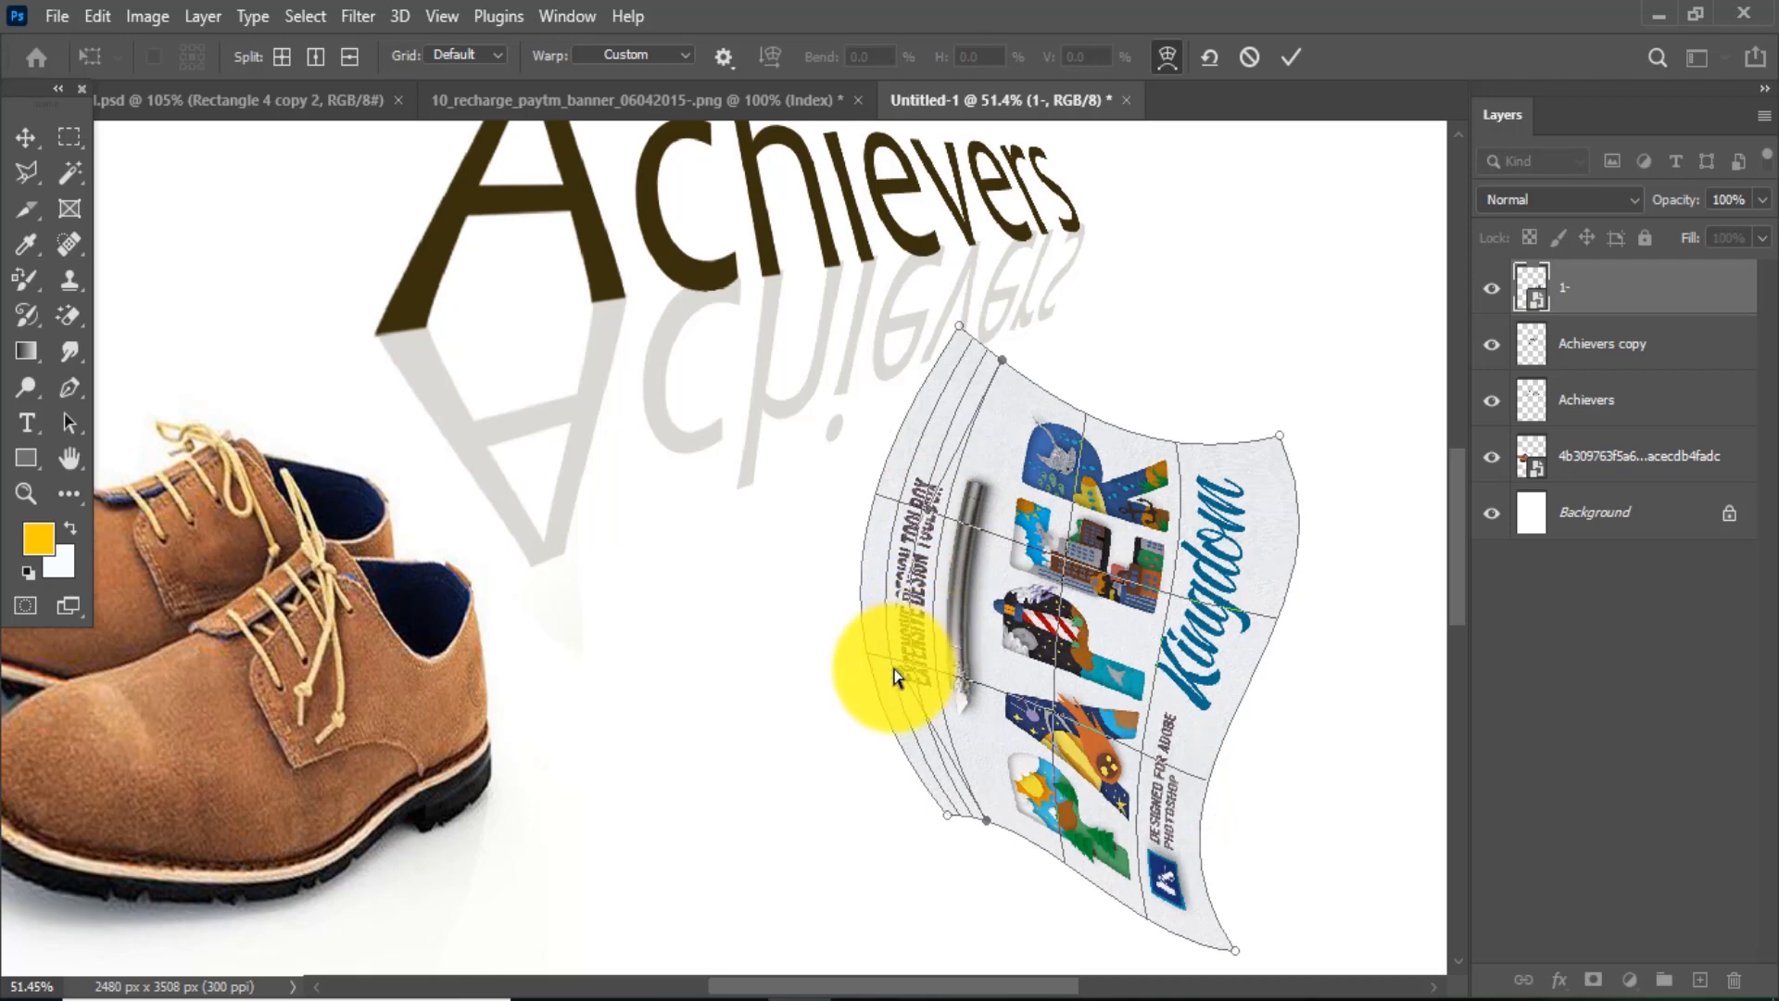
pyautogui.moveTo(889, 671); pyautogui.dragTo(971, 691)
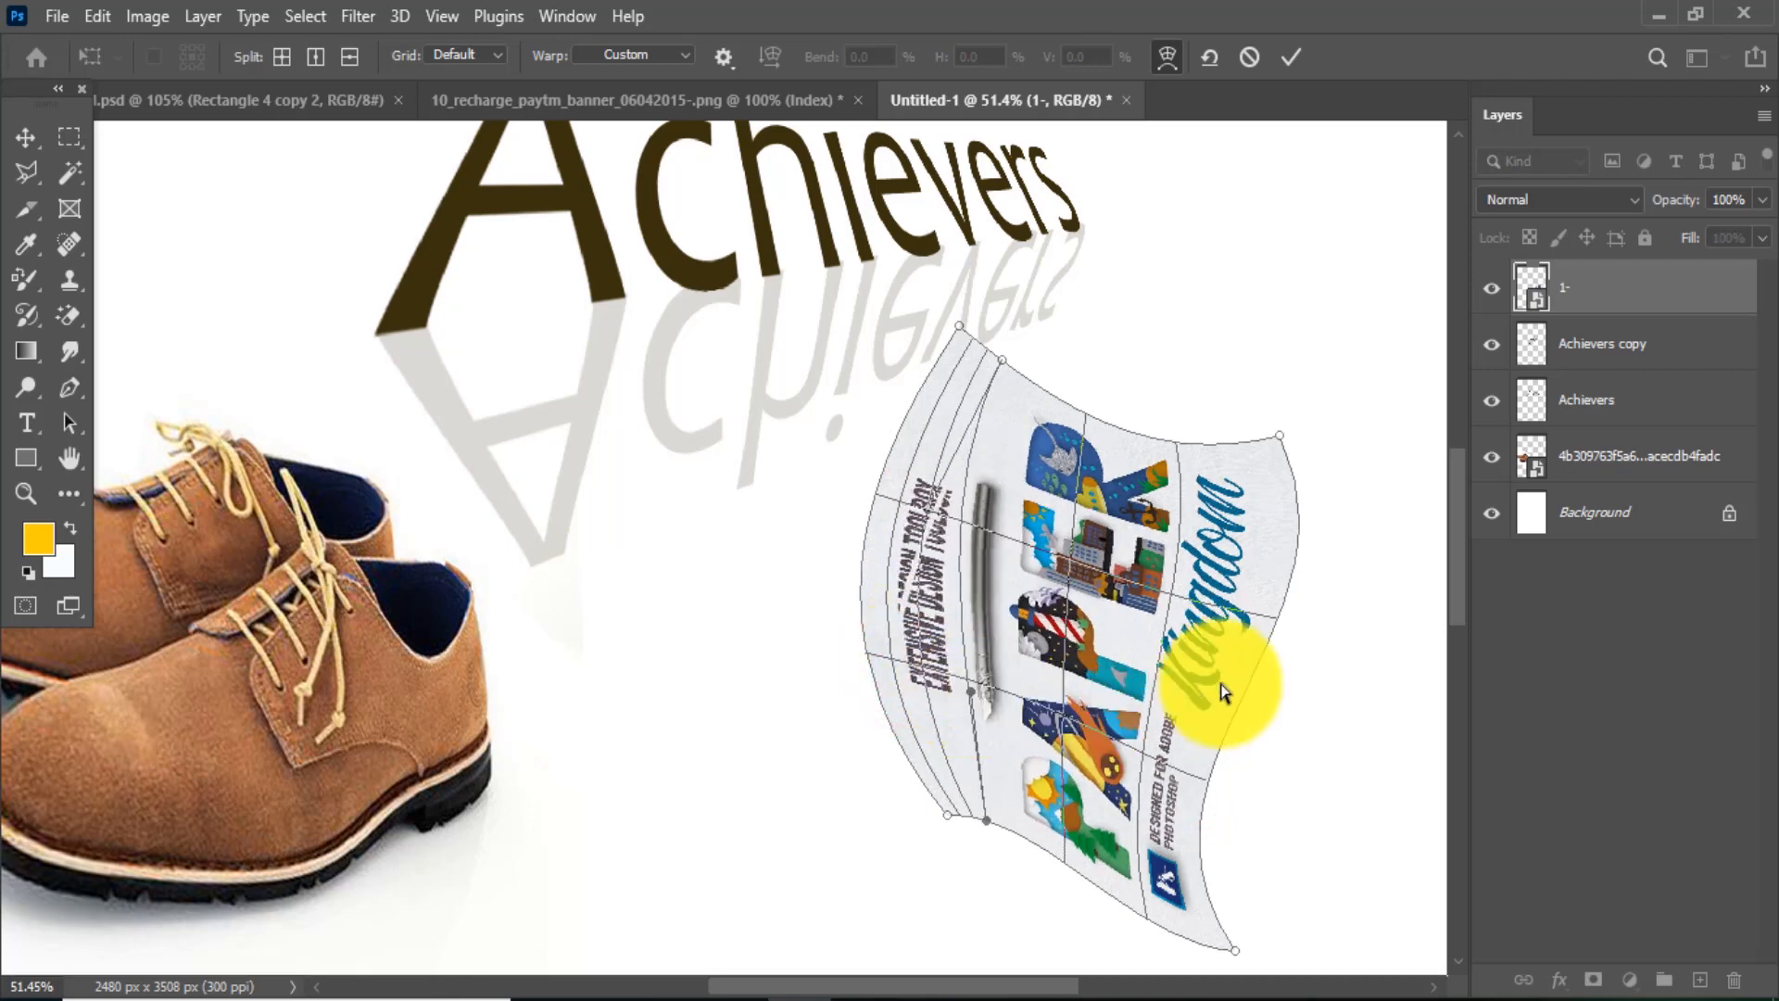
# Step: Split the placed image's warp vertically across the lower part of "Kingdom" and shift the anchor beside the pencil slightly down
pyautogui.rightClick(1216, 640)
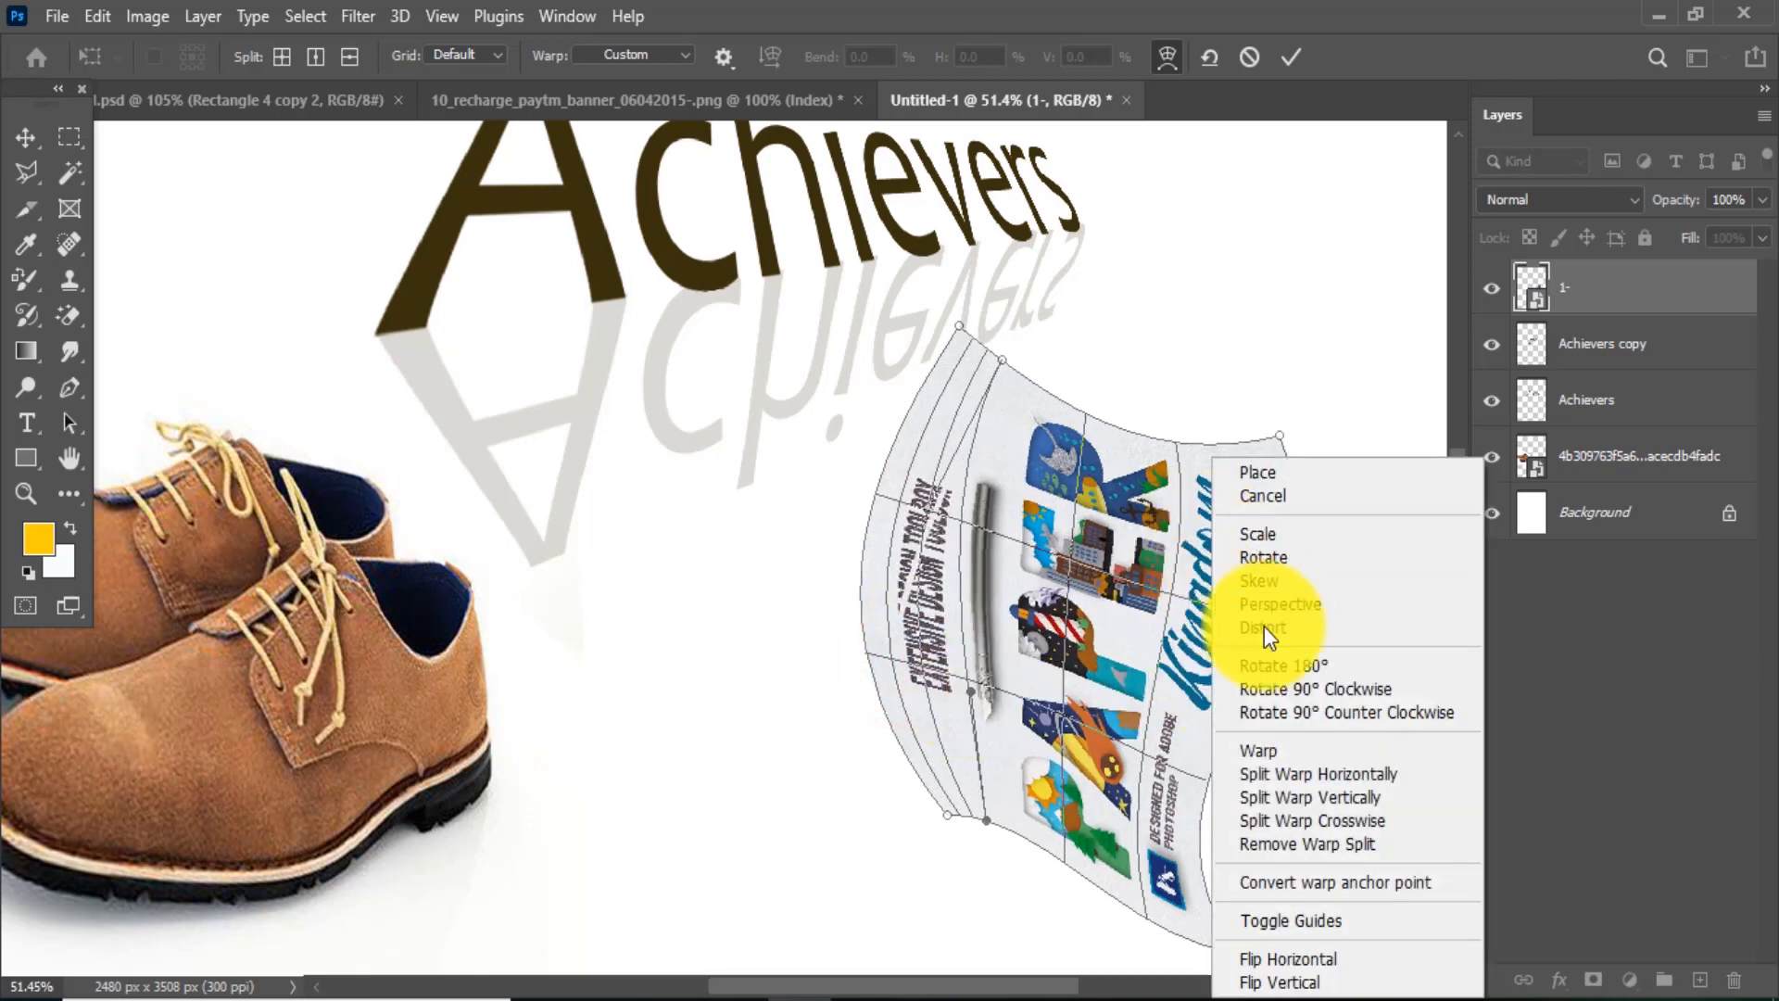
pyautogui.click(1322, 799)
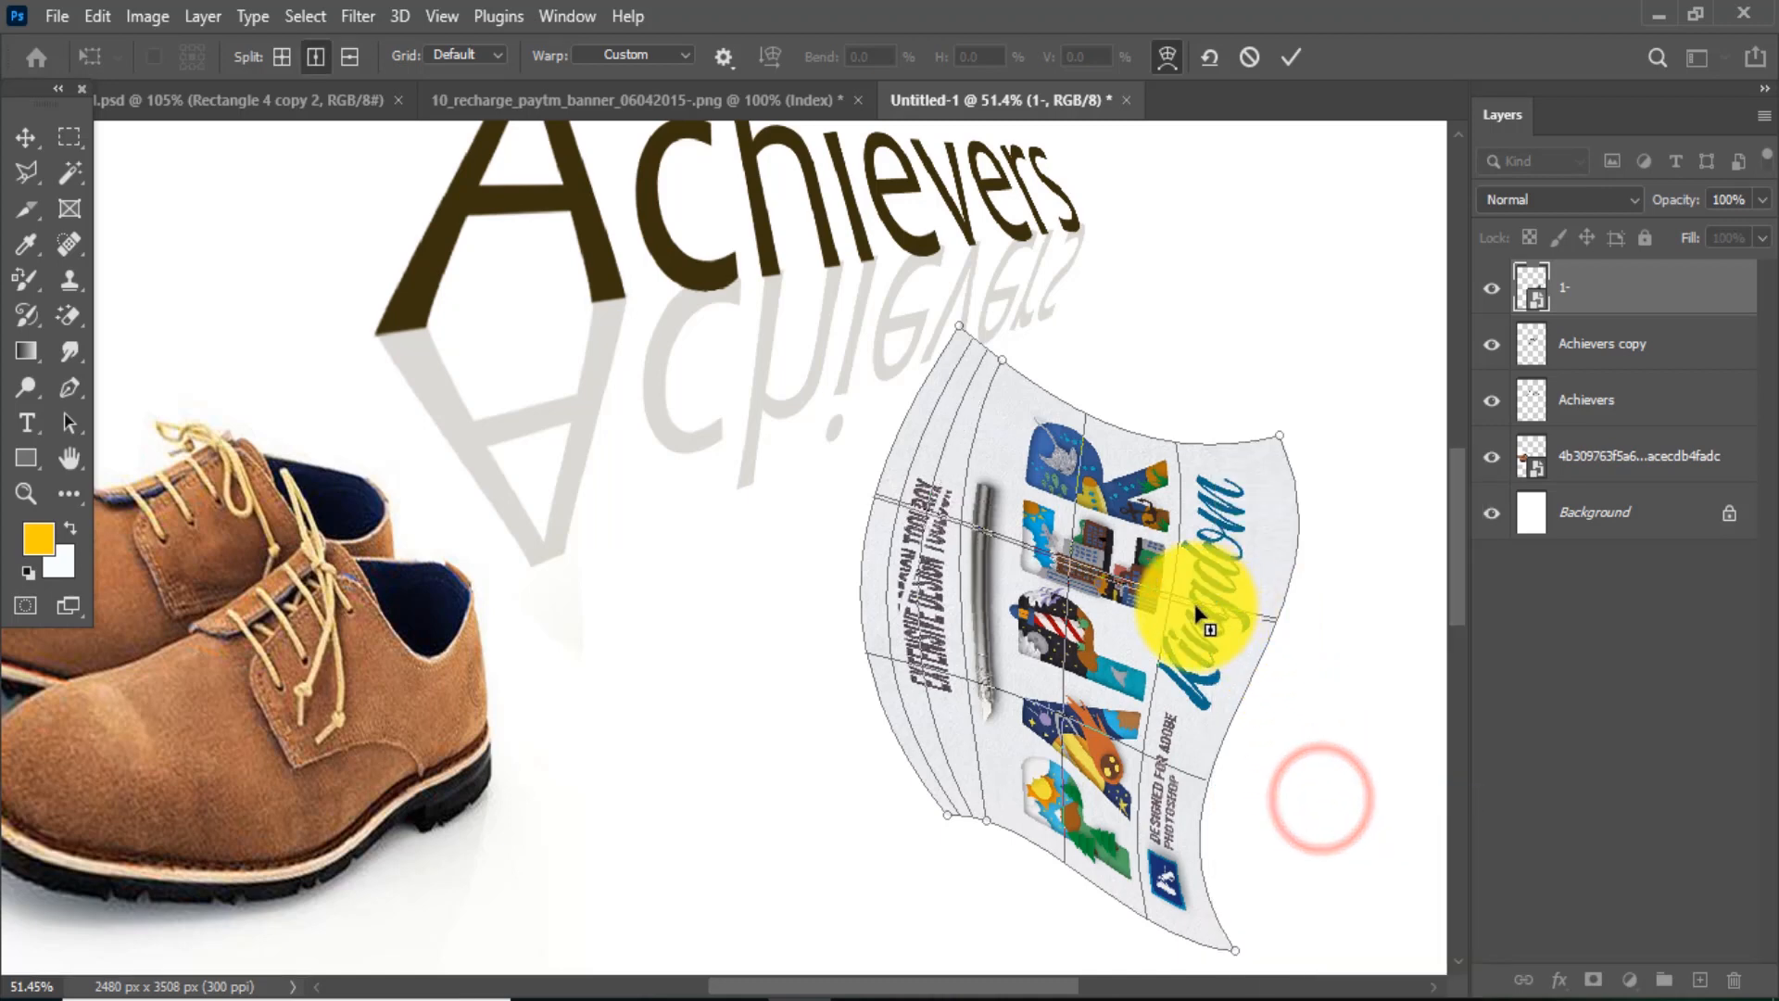
pyautogui.click(1201, 677)
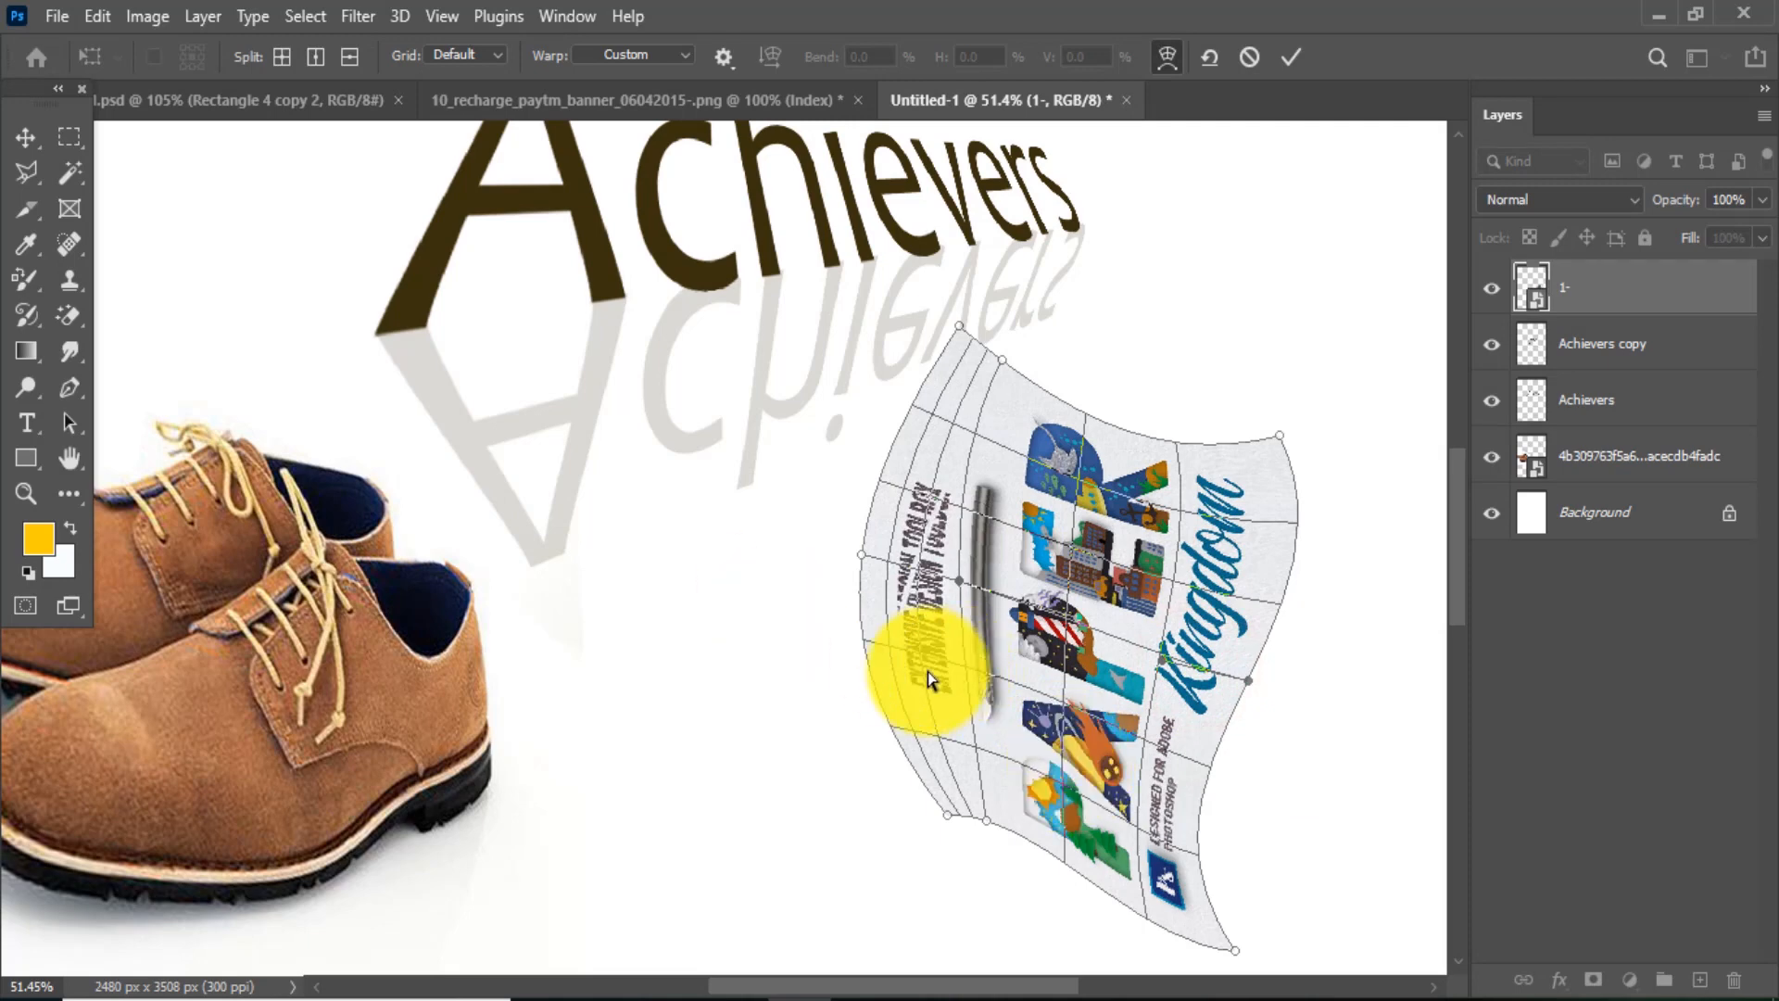
pyautogui.click(958, 593)
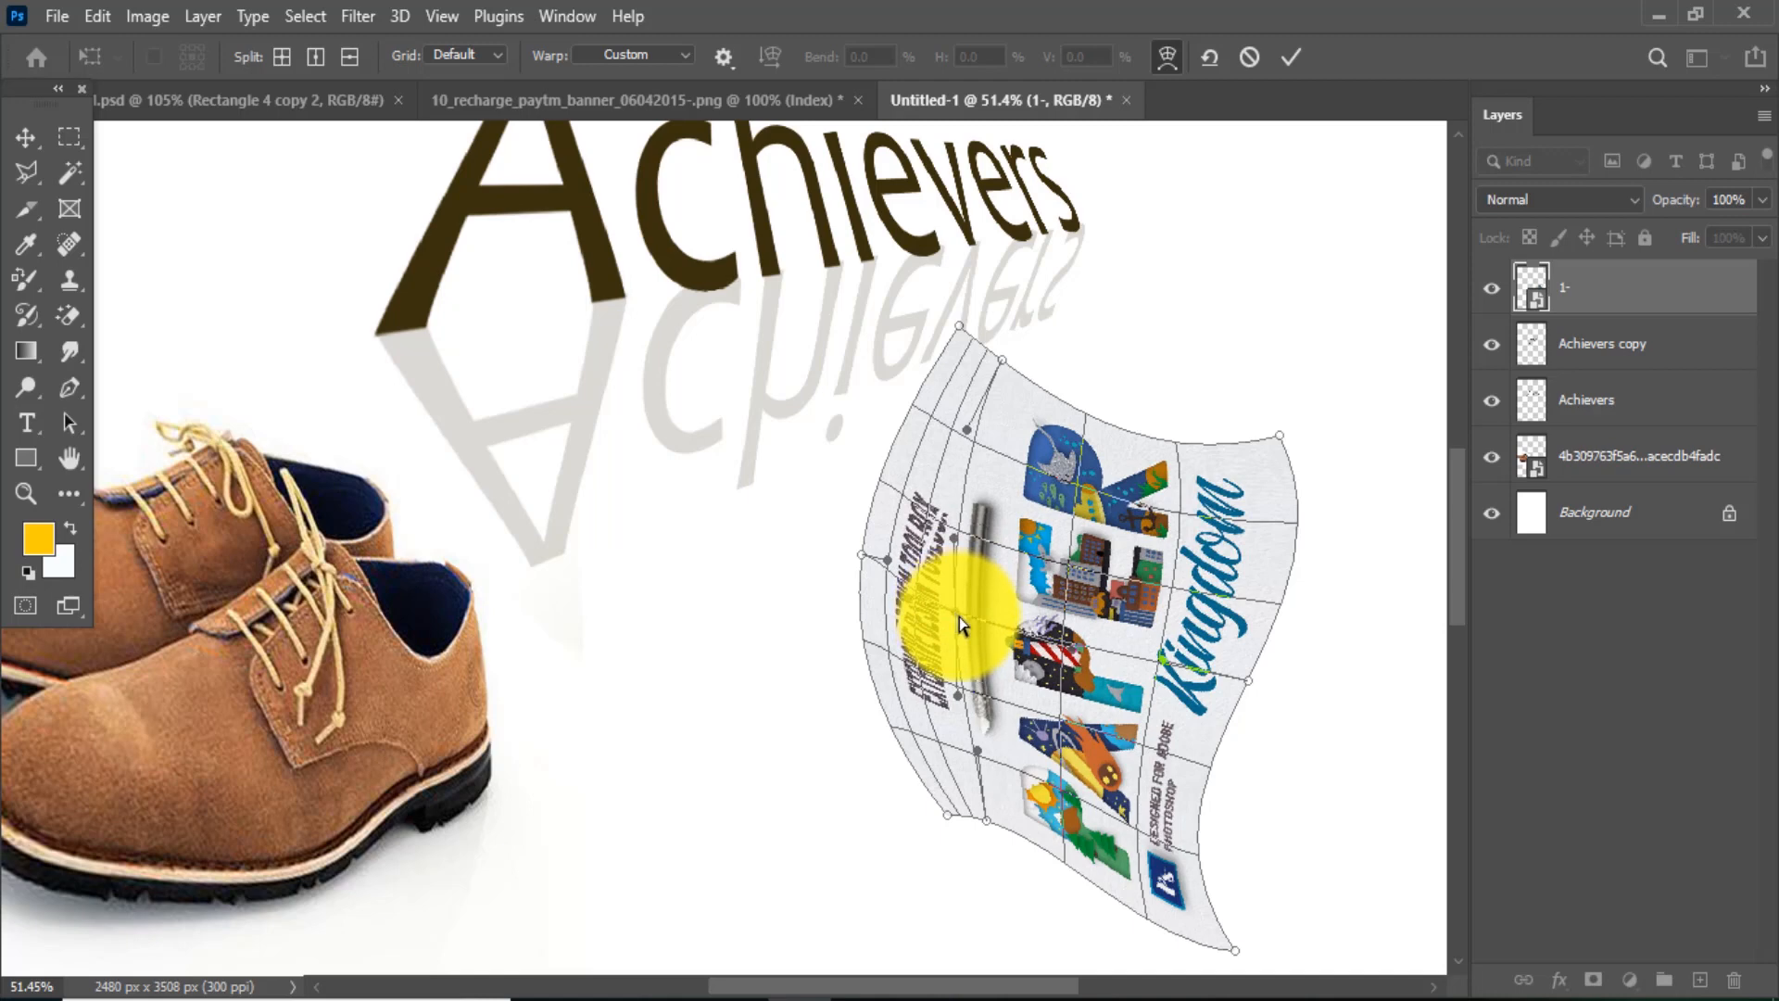
# Step: Add another vertical warp split across the upper part of "Kingdom" and reshape the grid, pushing the upper-right edge outward
pyautogui.rightClick(1166, 608)
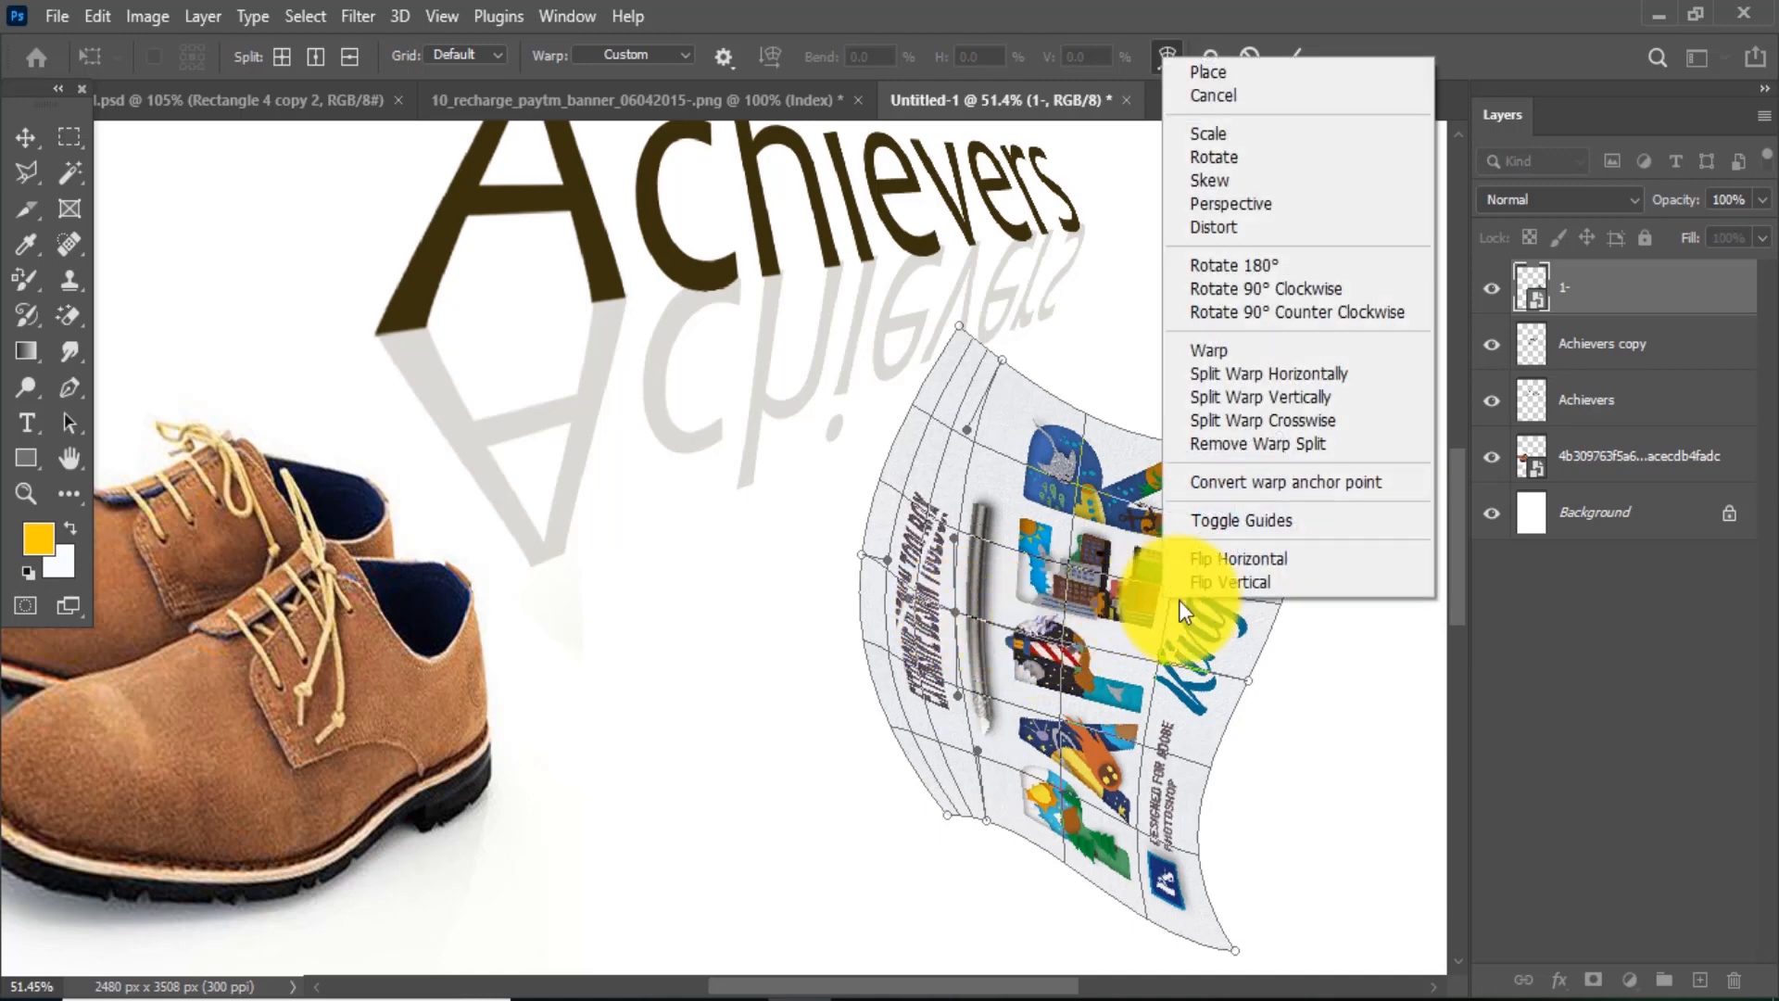
pyautogui.click(1262, 404)
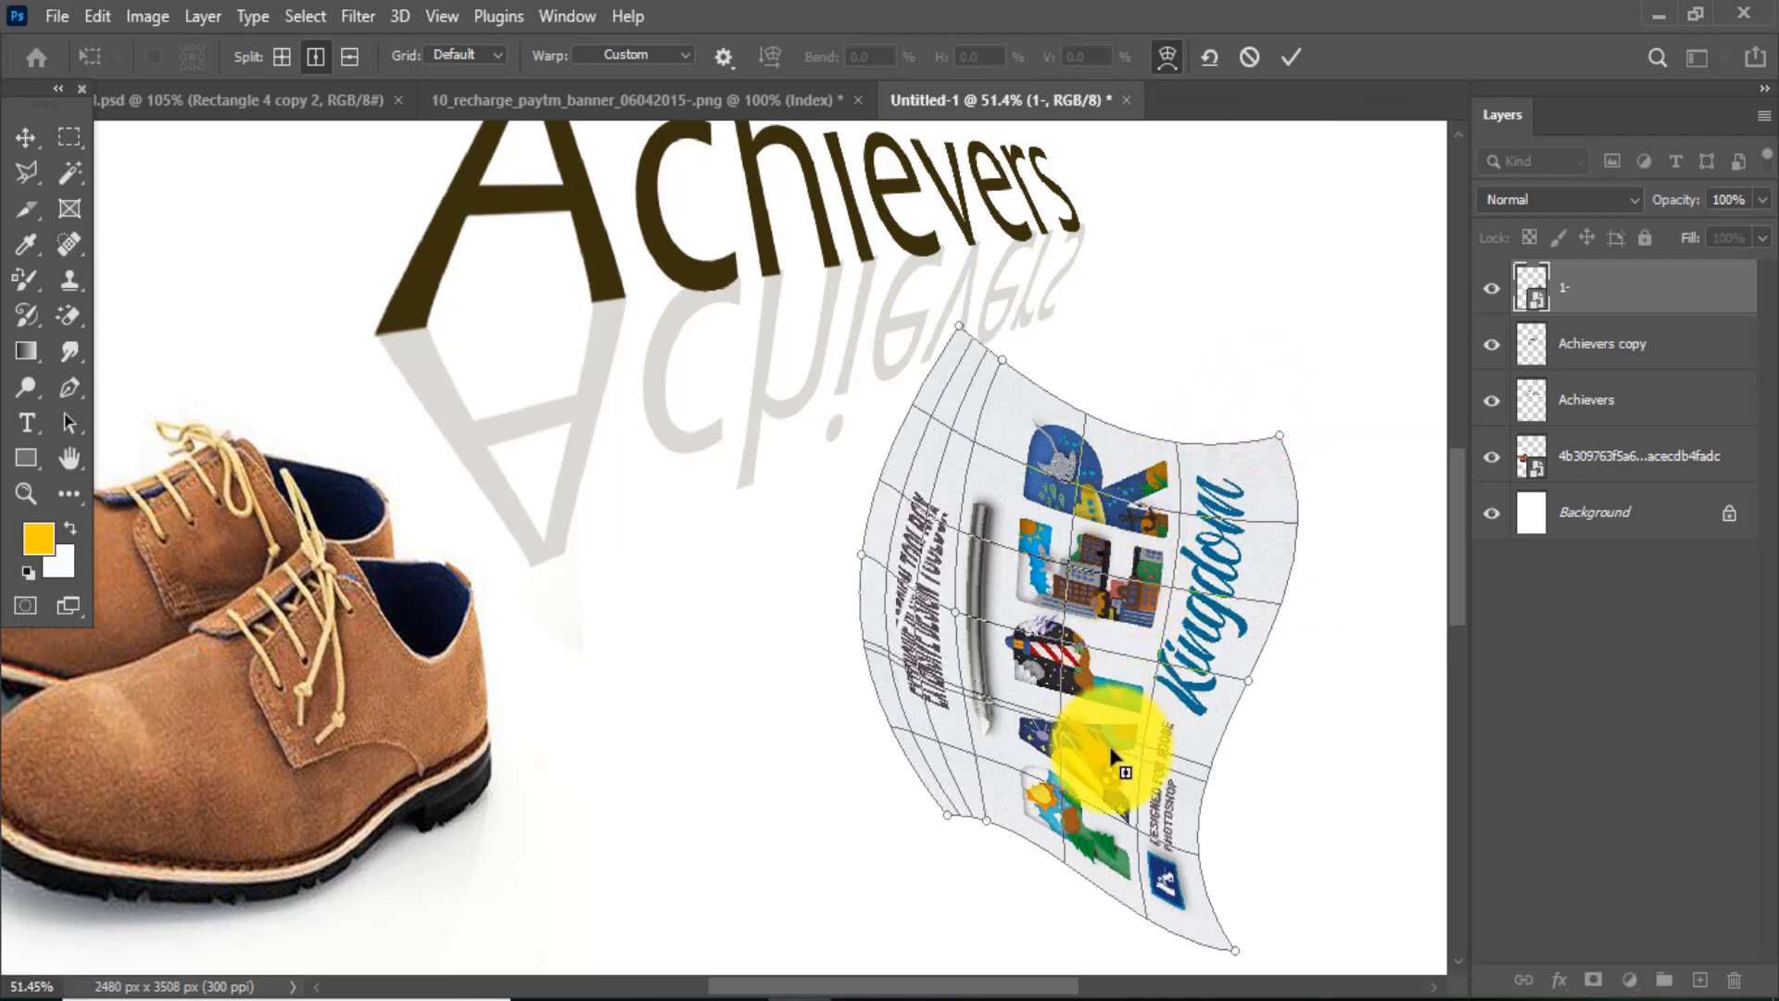
pyautogui.click(1131, 538)
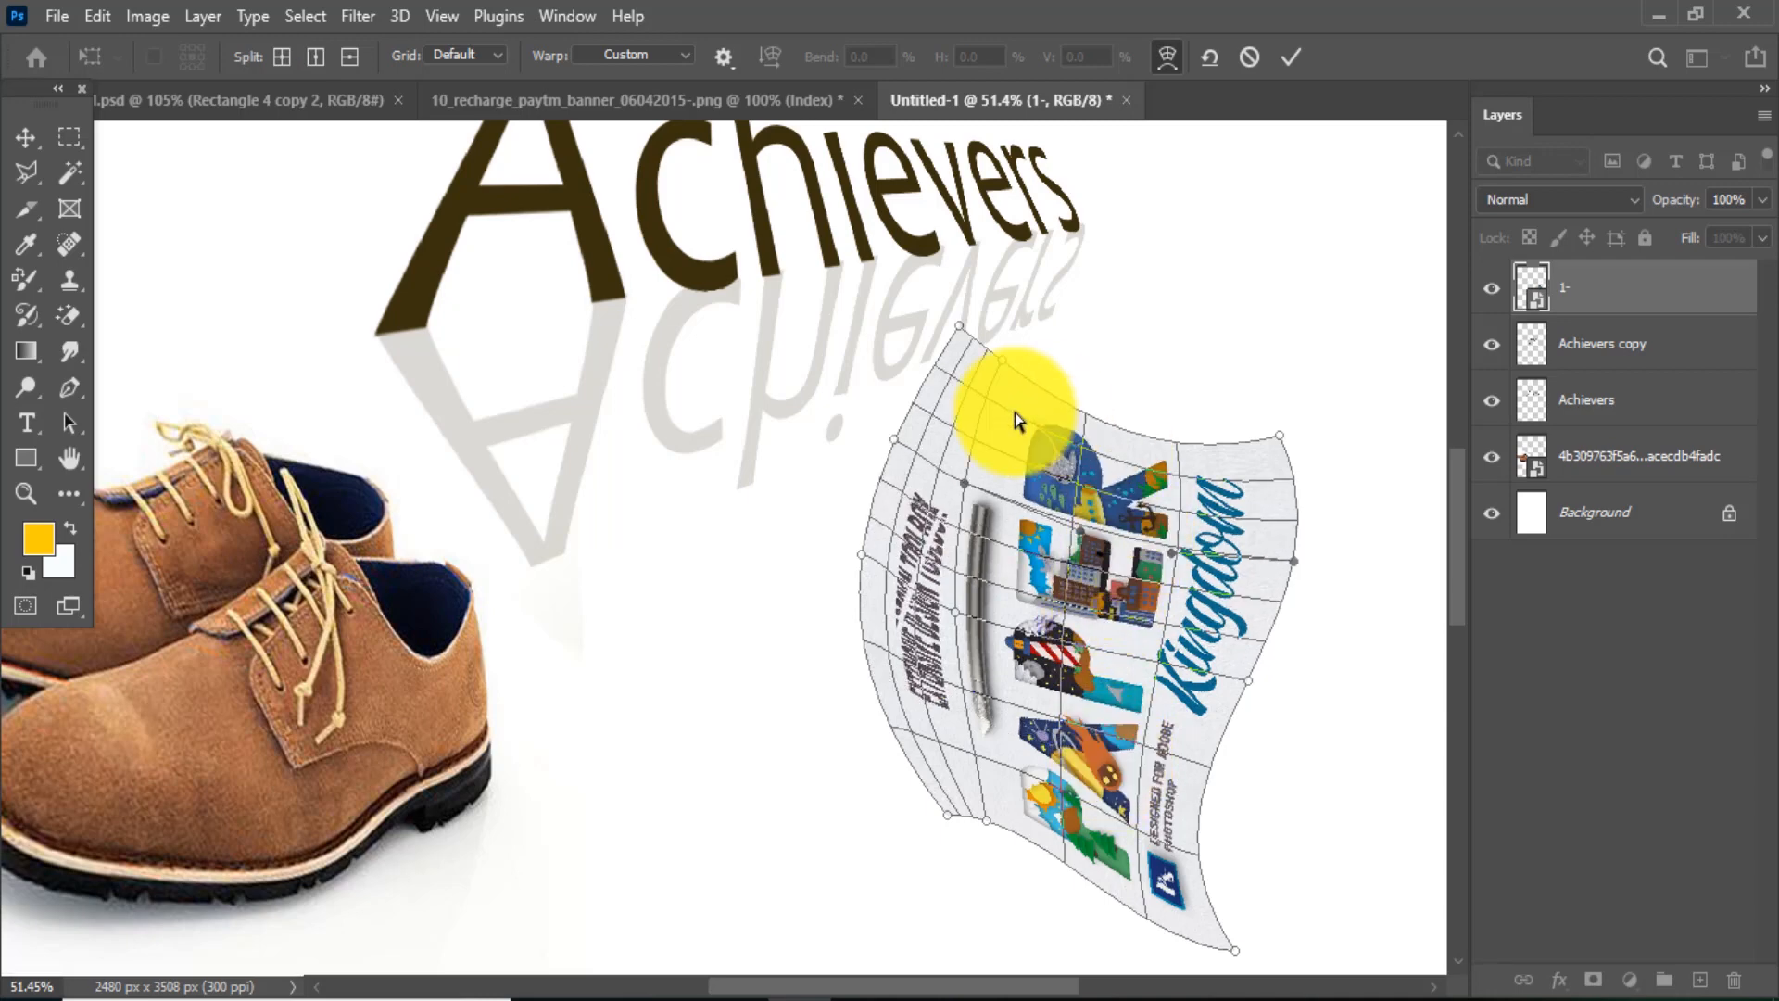
pyautogui.moveTo(967, 492); pyautogui.dragTo(969, 488)
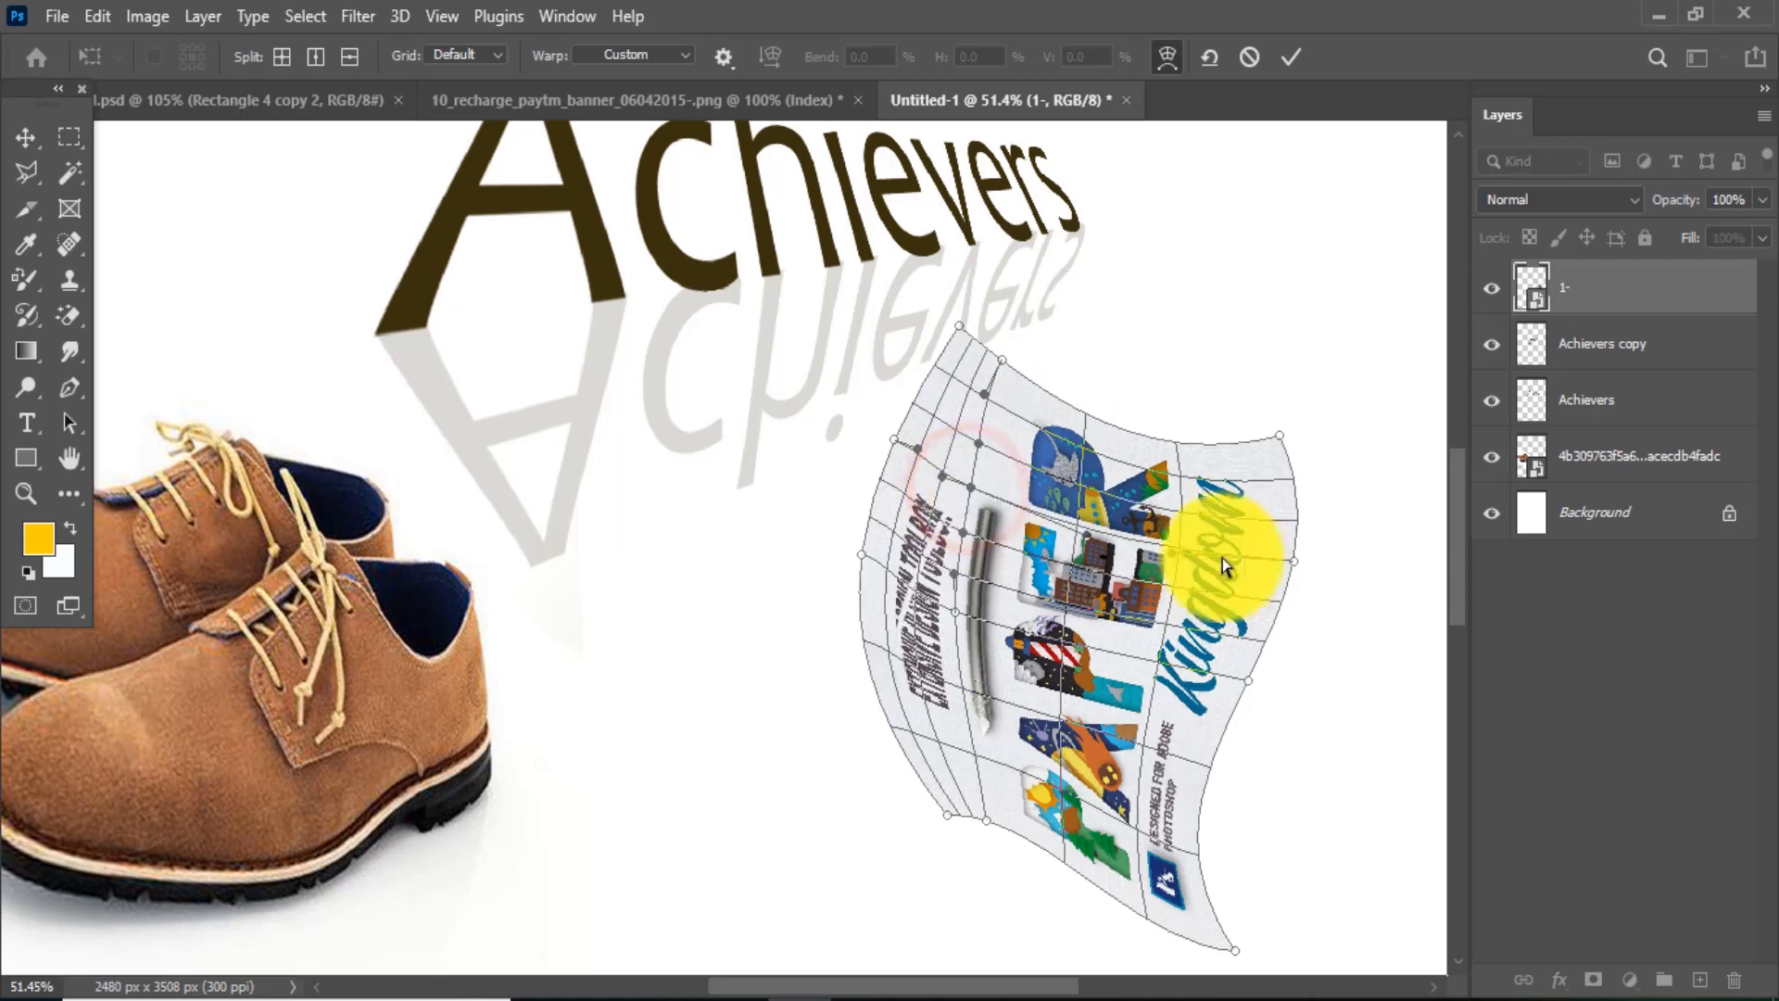
pyautogui.moveTo(1296, 567); pyautogui.dragTo(1291, 474)
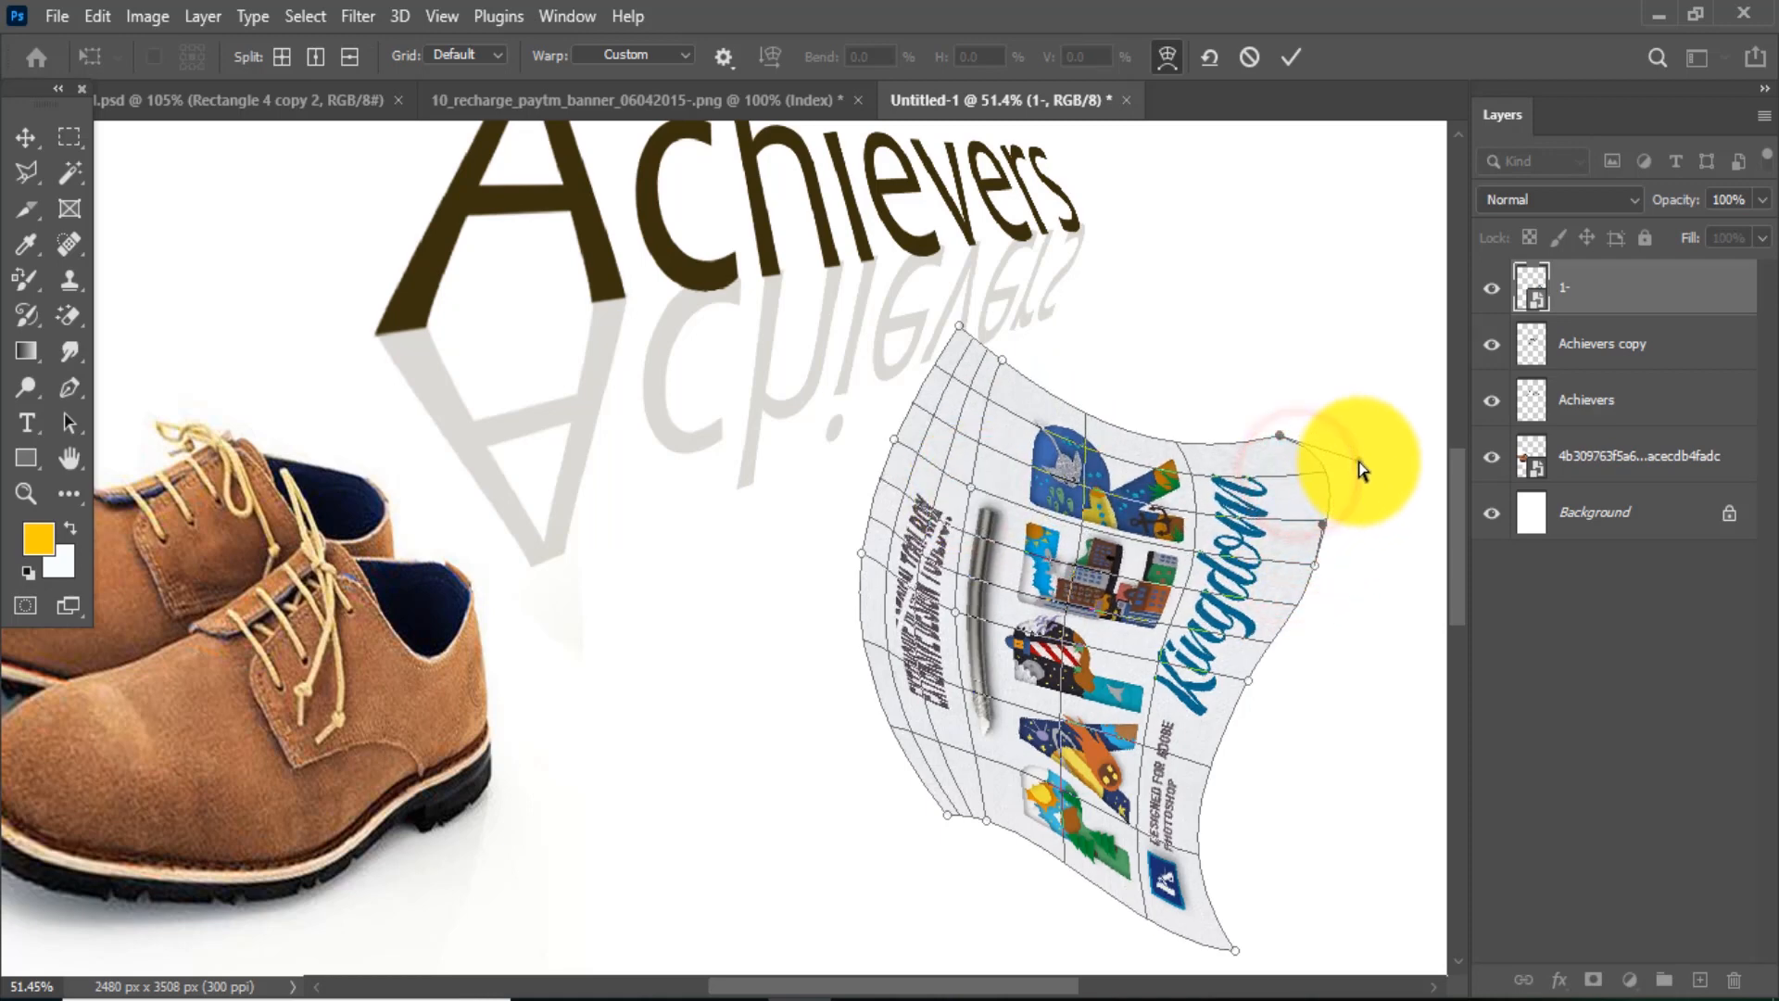
# Step: Add a crosswise warp split in the lower middle of the placed image and apply the warp
pyautogui.rightClick(1162, 458)
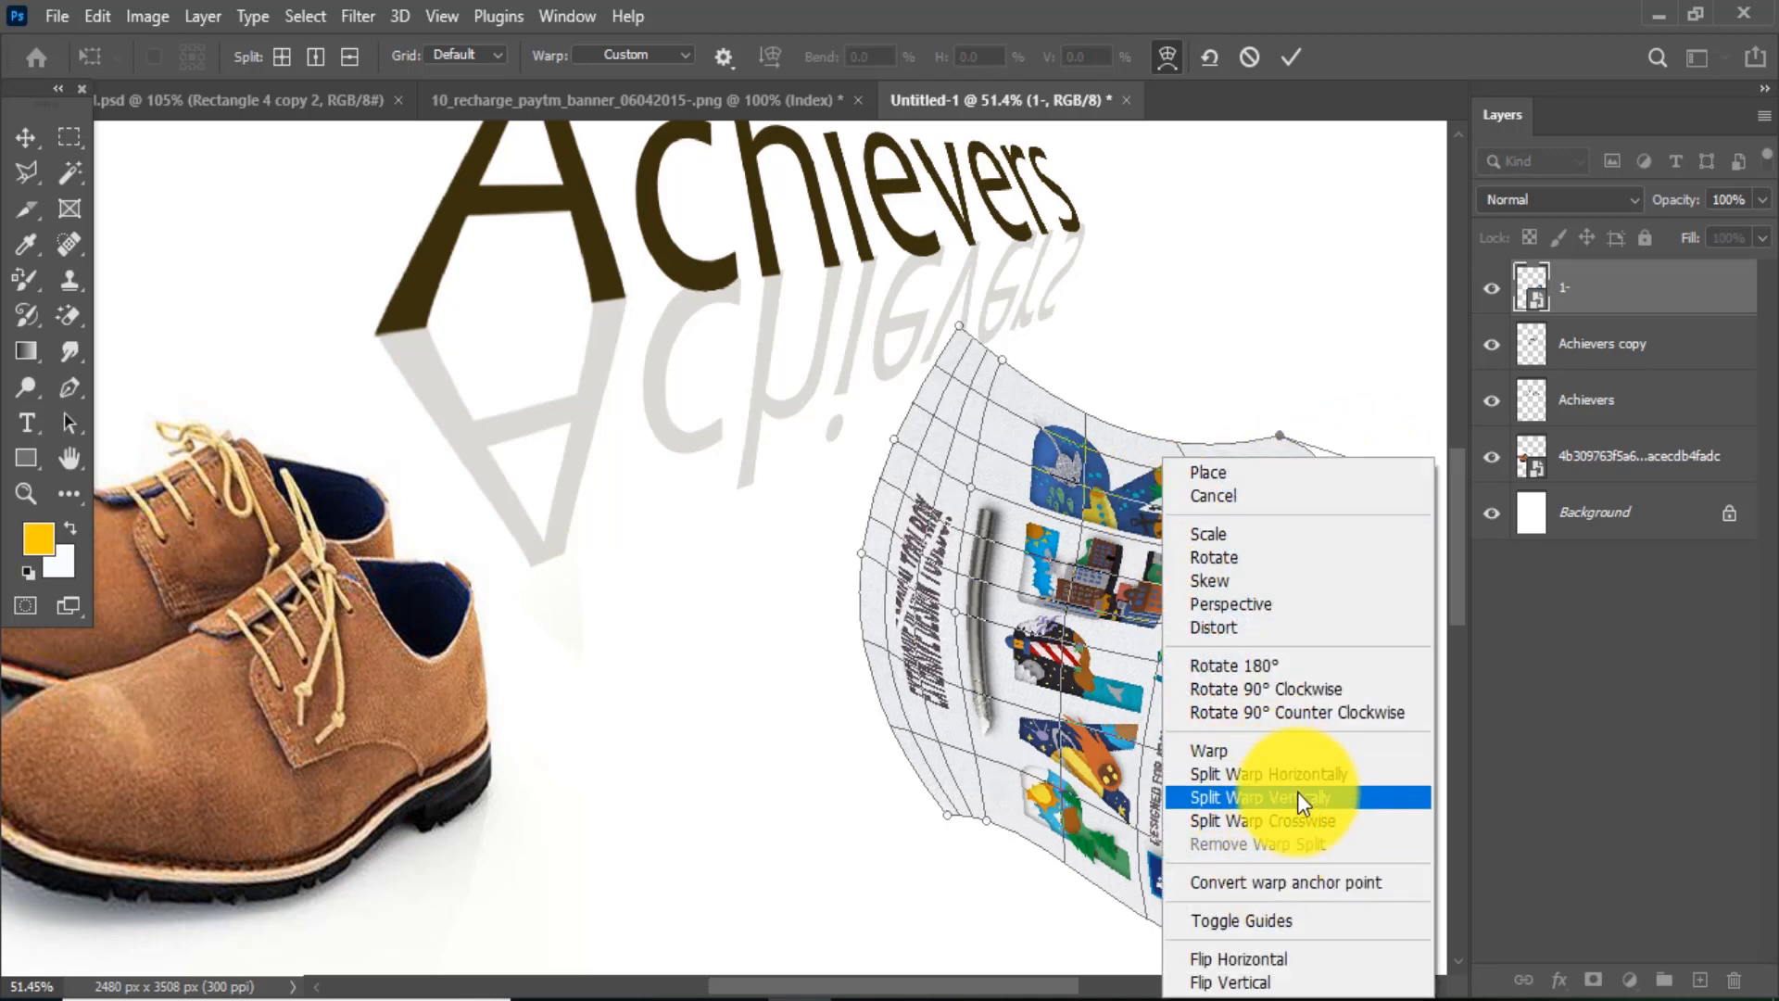
pyautogui.click(1266, 821)
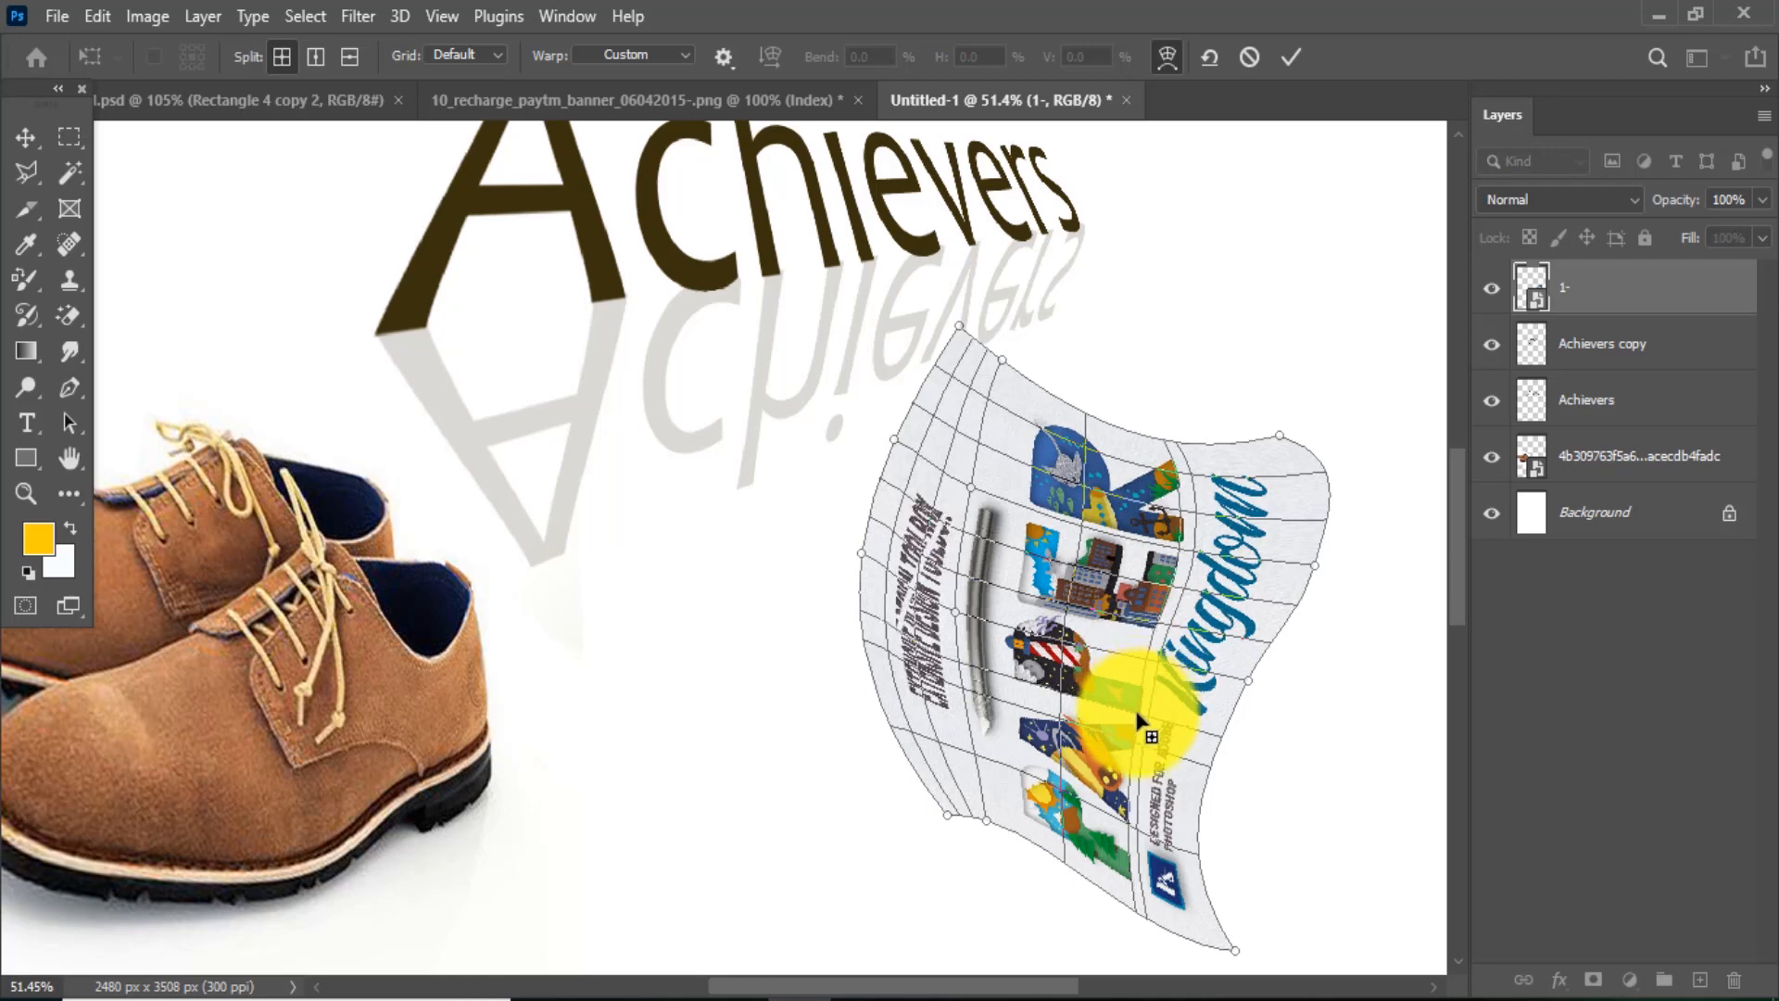
pyautogui.click(1123, 684)
pyautogui.click(31, 134)
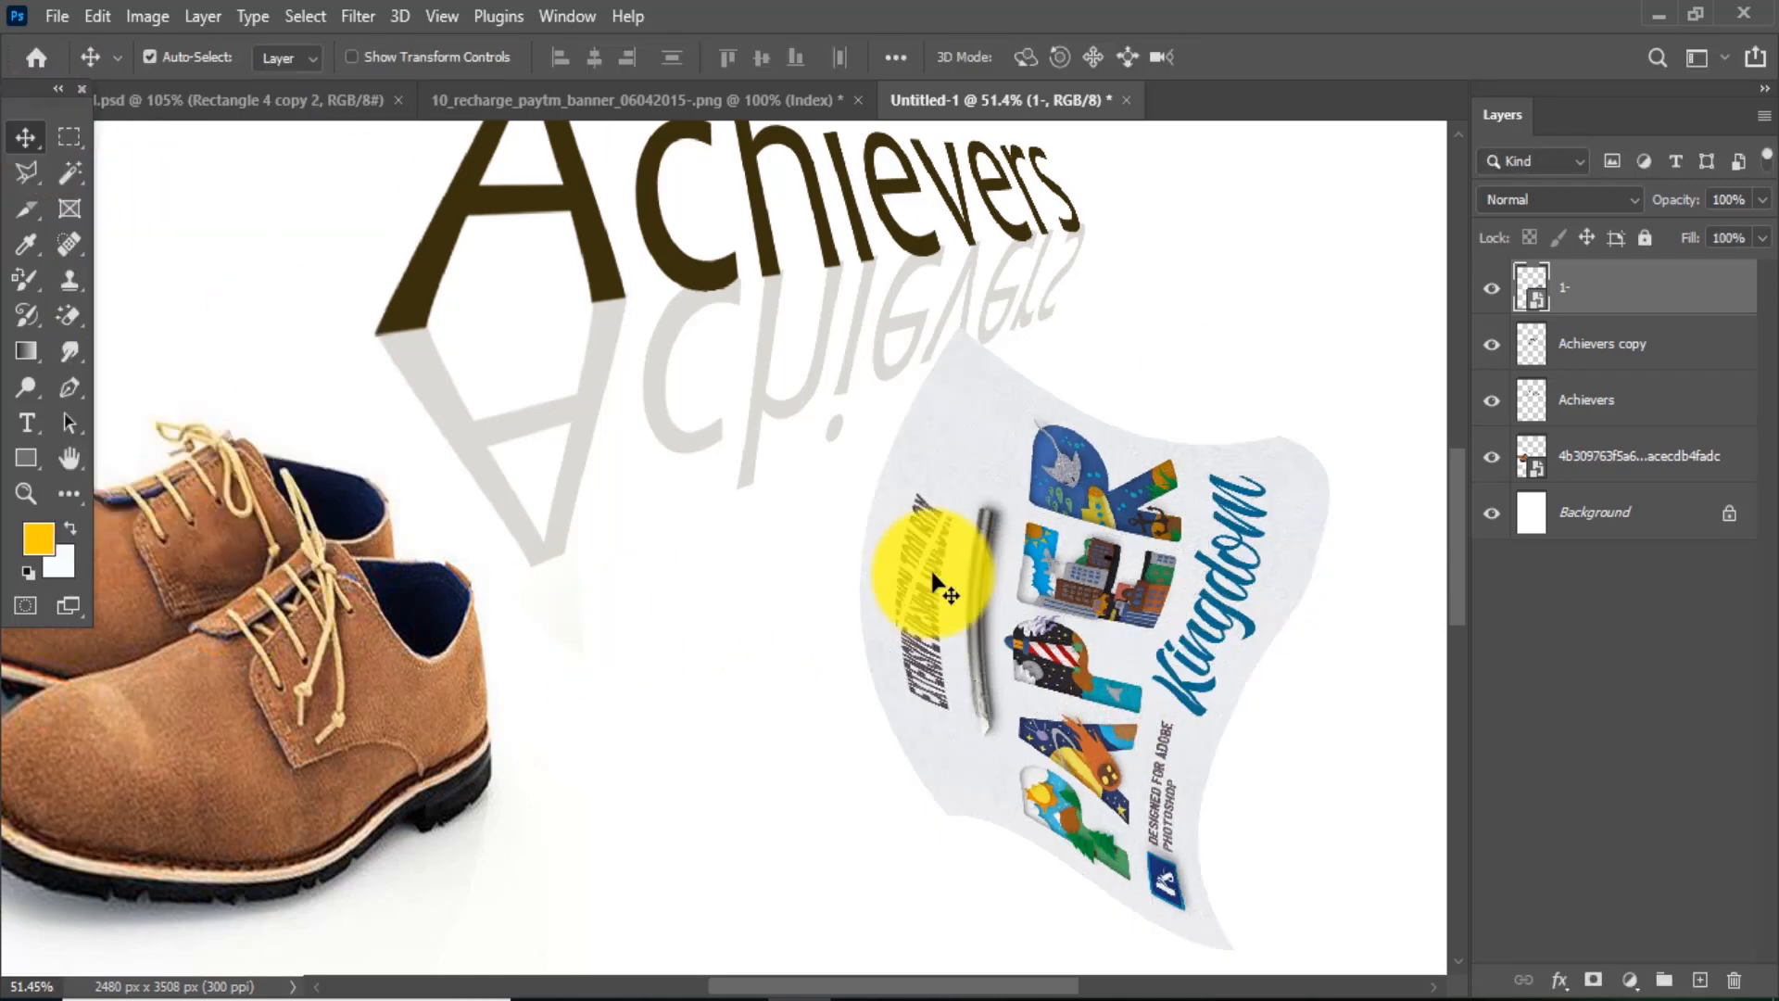
# Step: Replace the warped image with the embedded diwali-banner-set-600 image, scaled to about 68% width and 52% height, just below the Achievers text
pyautogui.press('Delete')
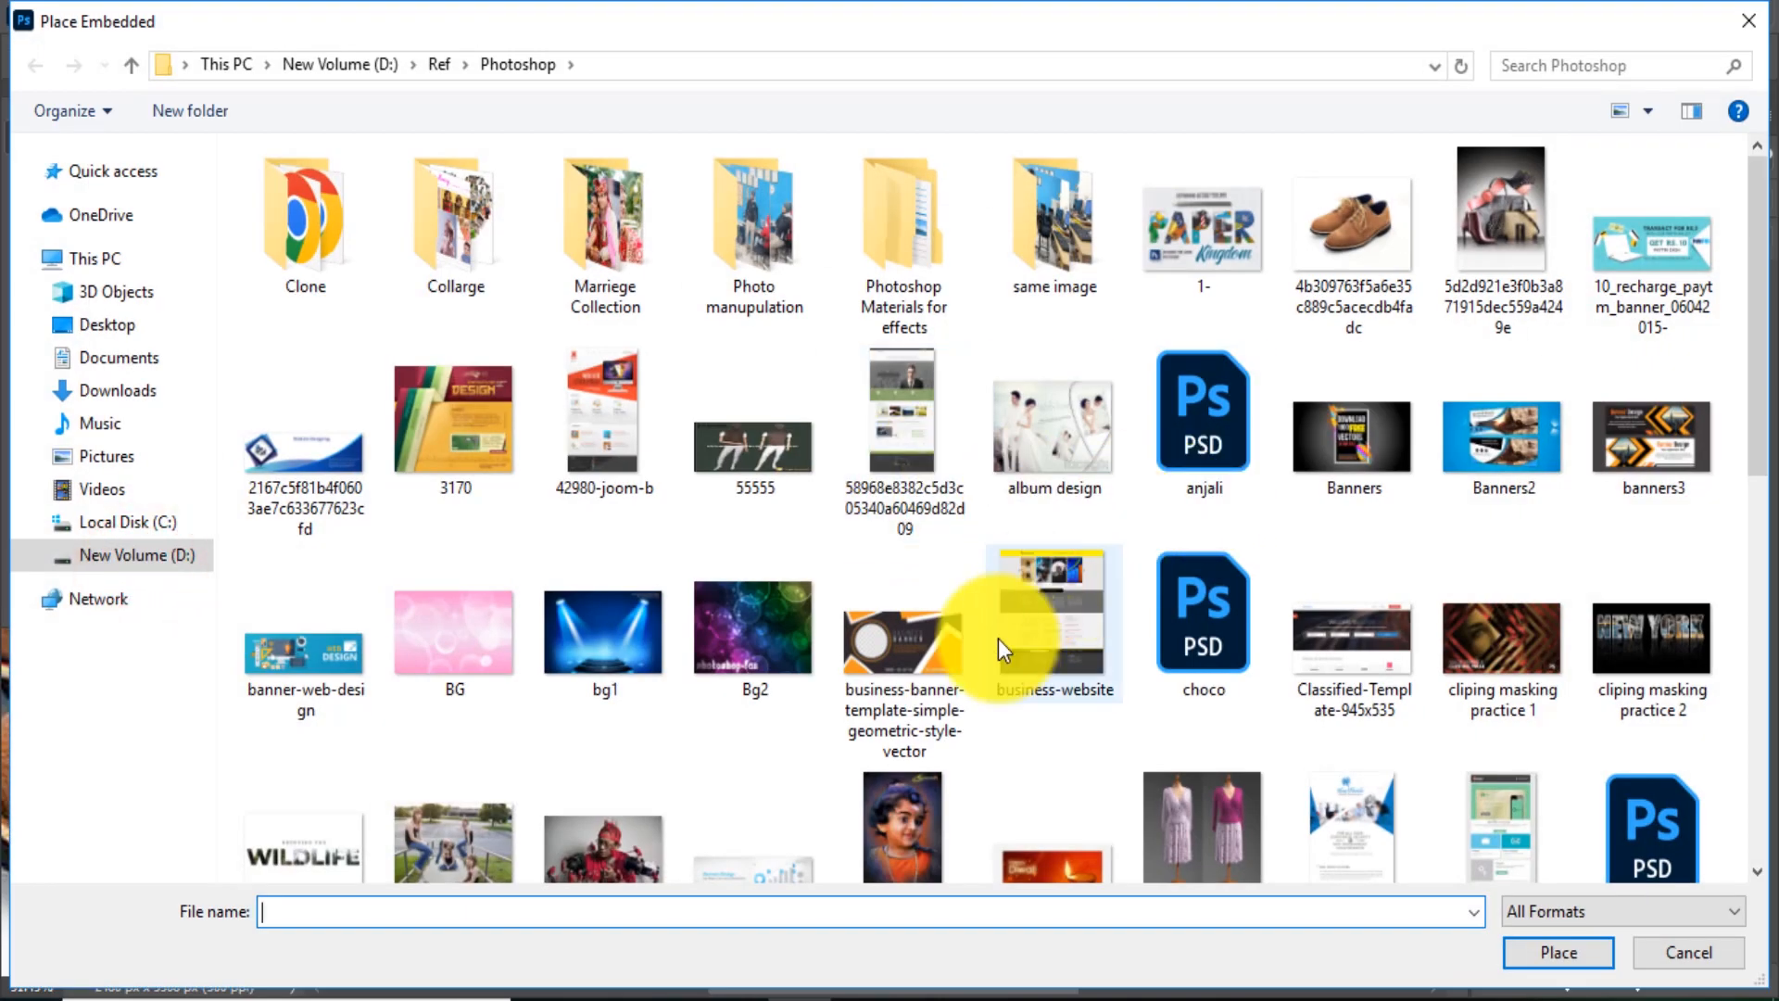
pyautogui.doubleClick(1075, 879)
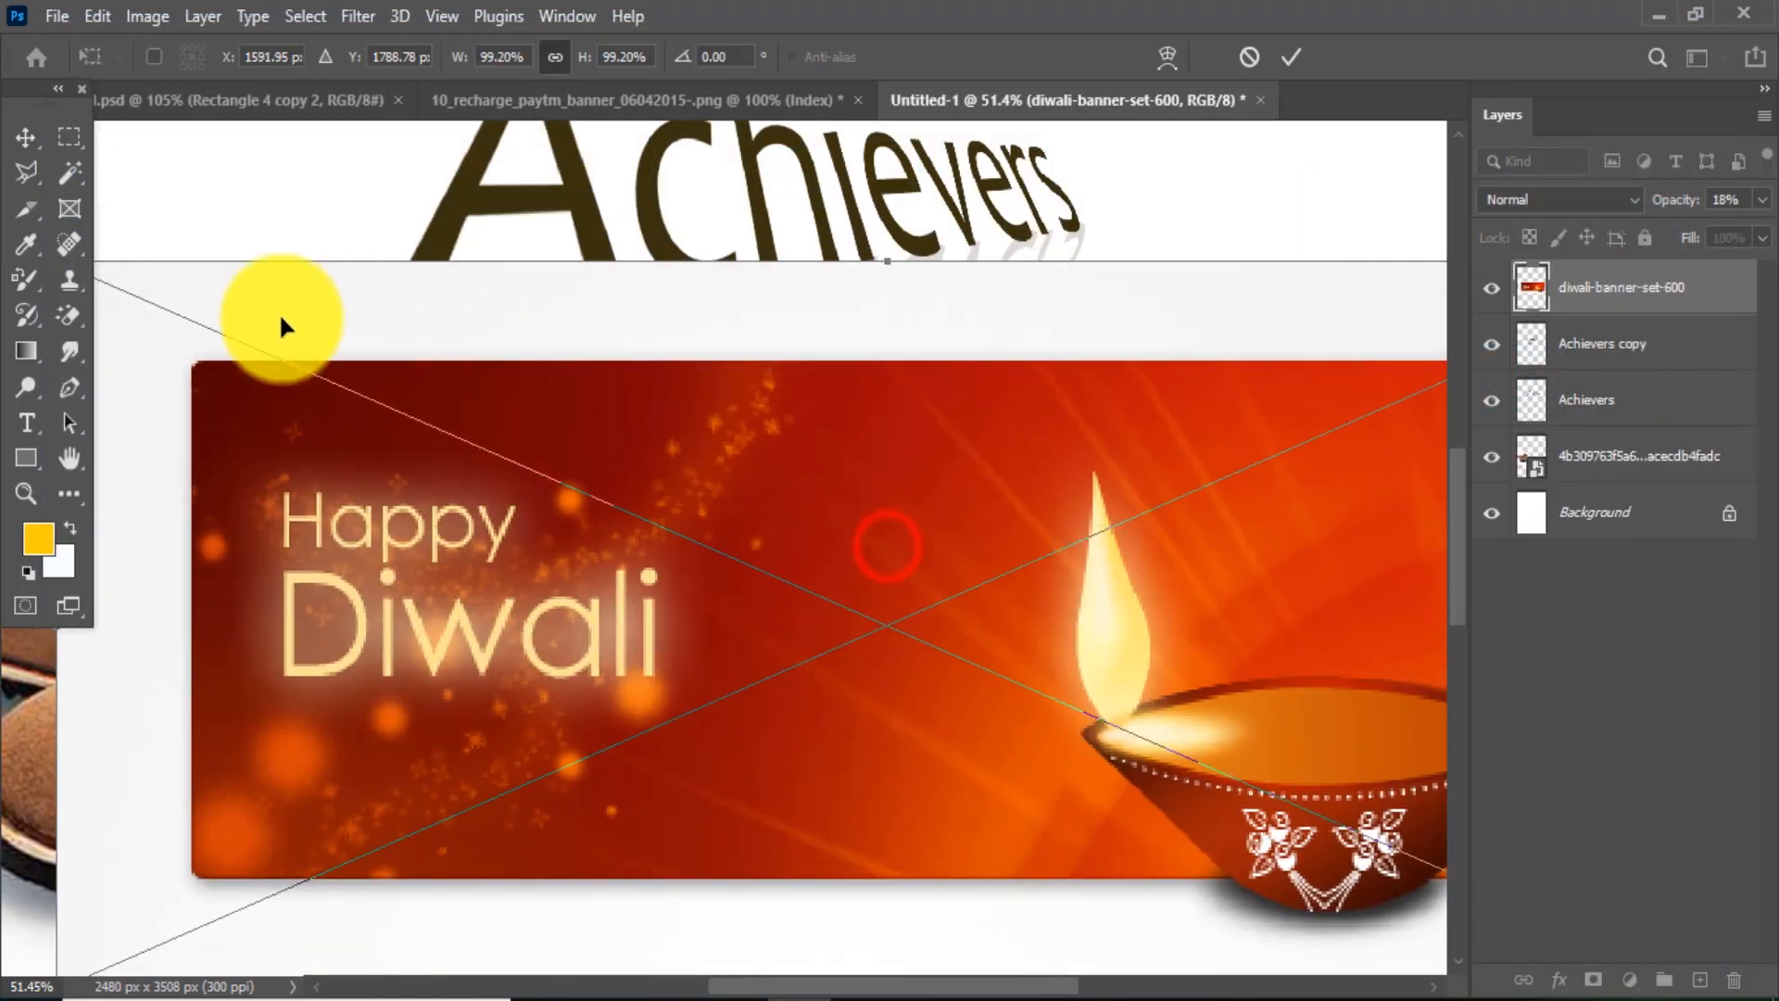
pyautogui.moveTo(281, 322); pyautogui.dragTo(499, 338)
pyautogui.moveTo(274, 278); pyautogui.dragTo(654, 526)
pyautogui.moveTo(881, 603); pyautogui.dragTo(799, 525)
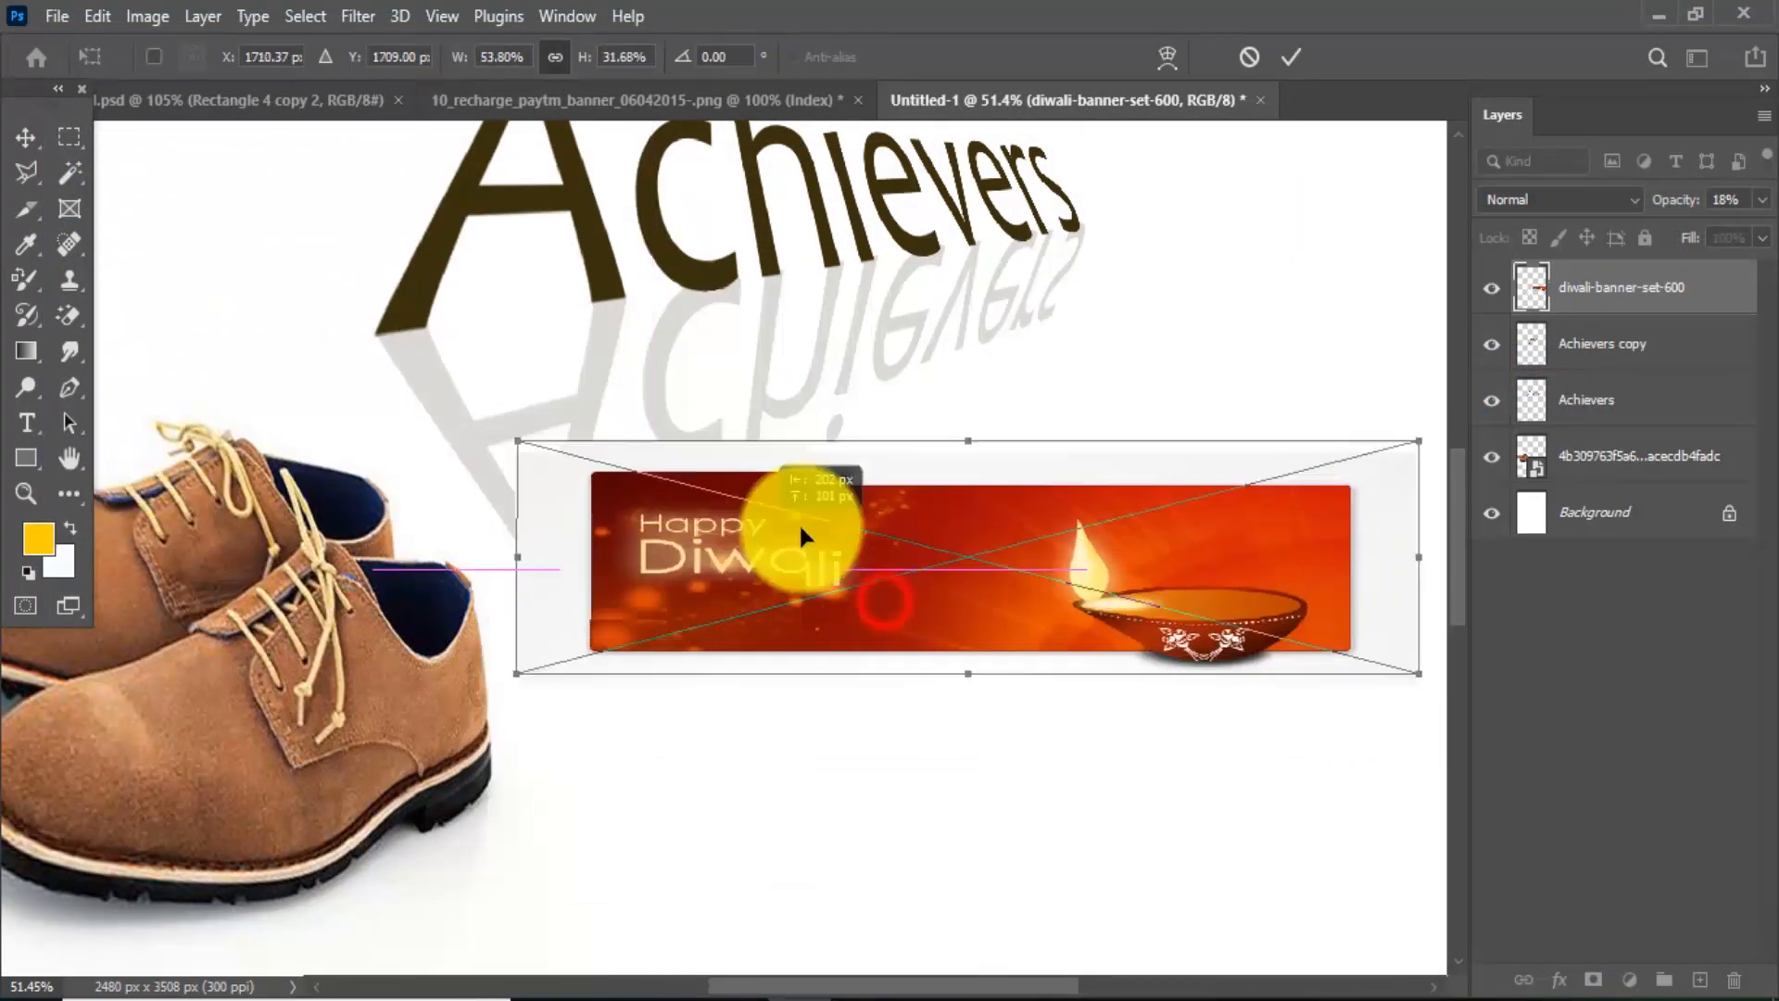
pyautogui.moveTo(970, 679); pyautogui.dragTo(969, 804)
pyautogui.press('Return')
pyautogui.moveTo(985, 529); pyautogui.dragTo(815, 557)
# Step: Start a warp on the Diwali banner and split it crosswise near the banner's centre
pyautogui.hotkey('ctrl', 't')
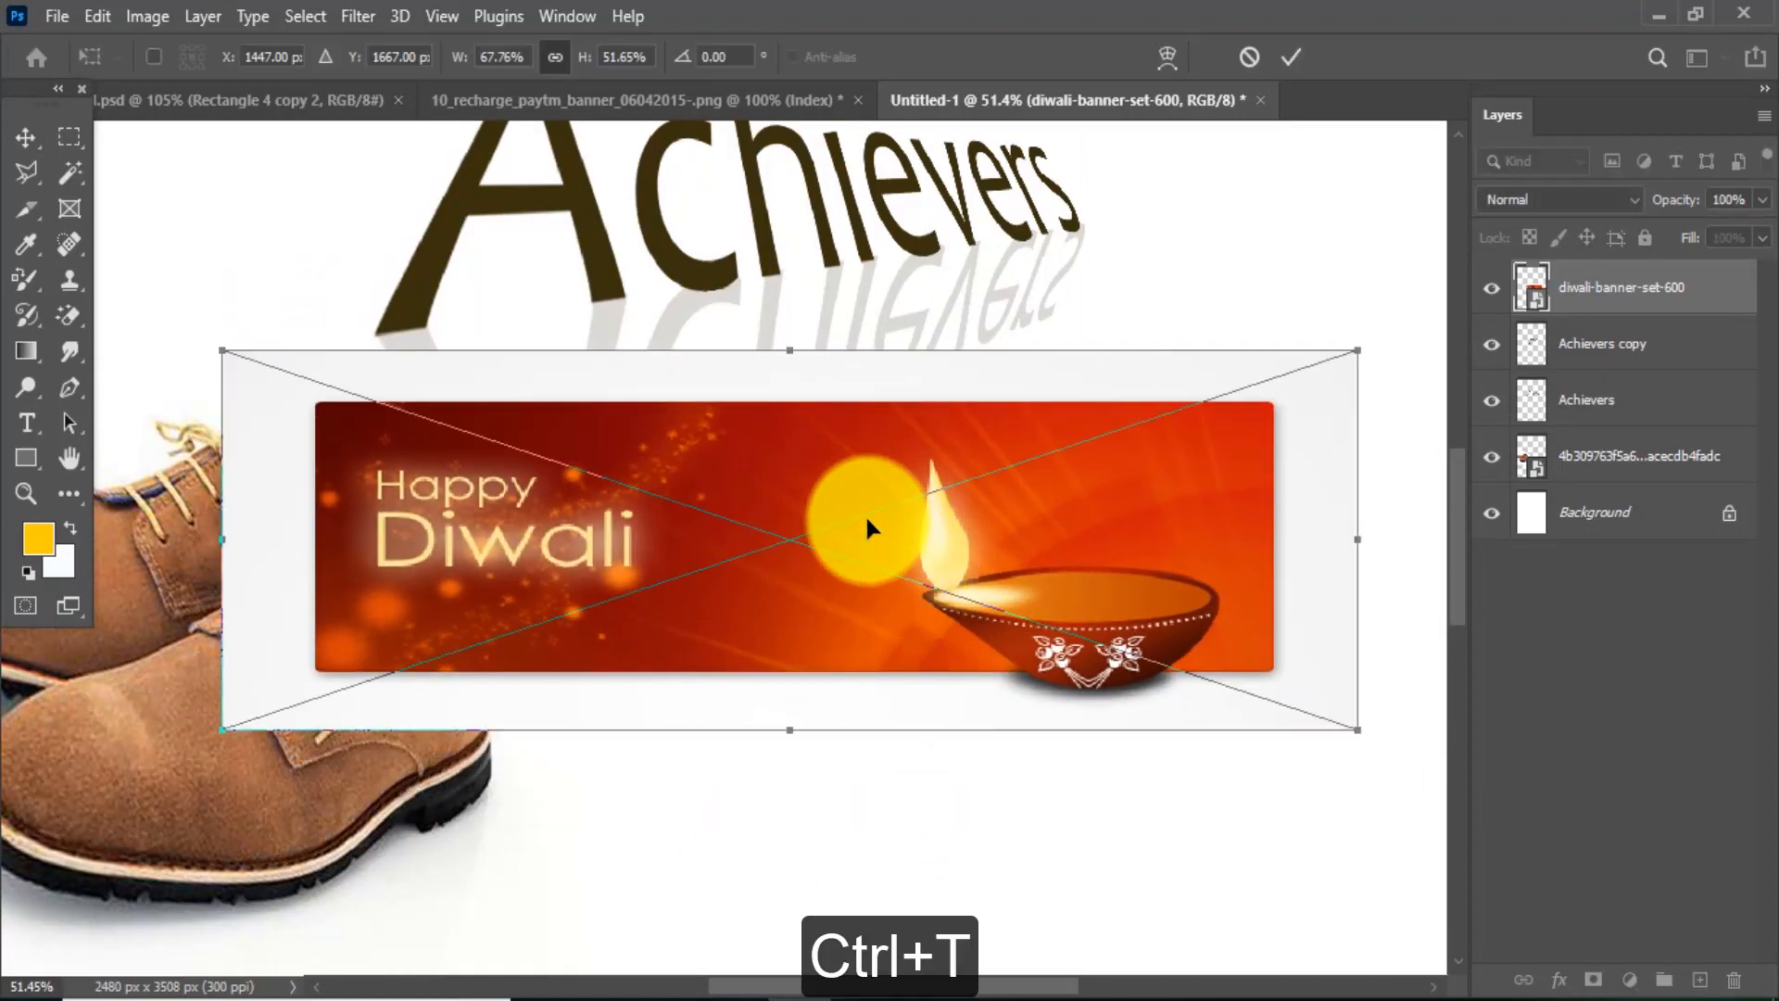
pyautogui.rightClick(866, 515)
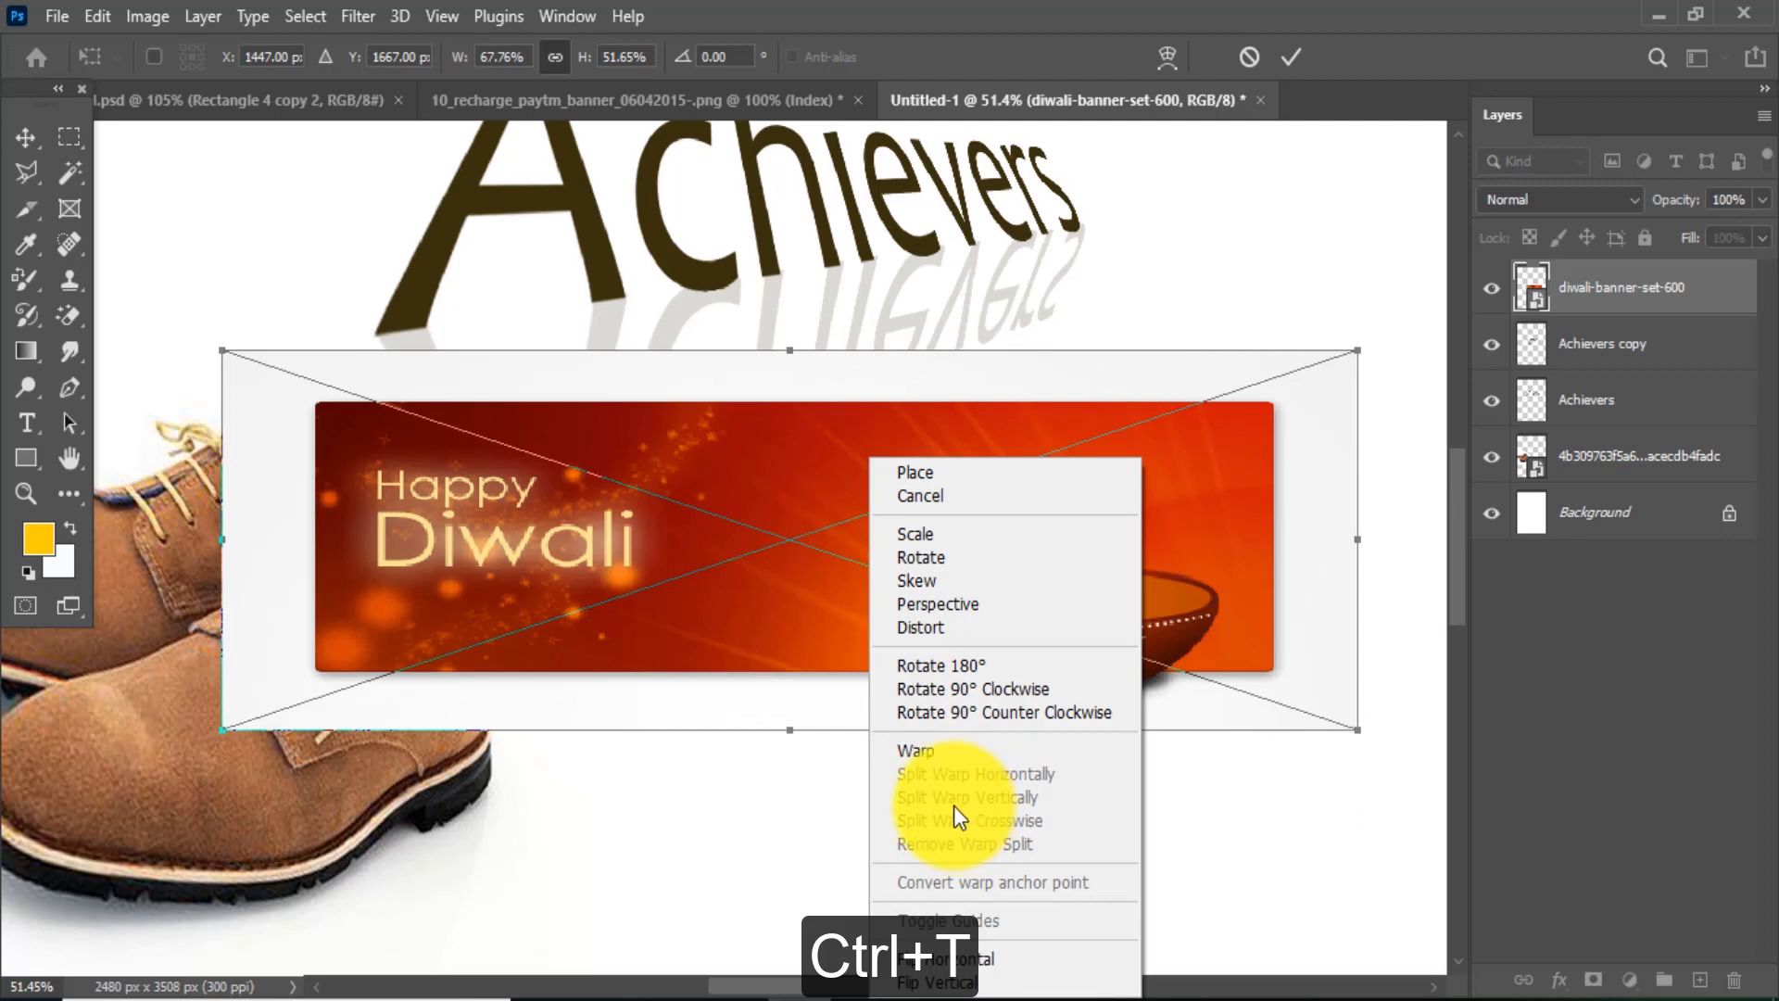
pyautogui.click(926, 753)
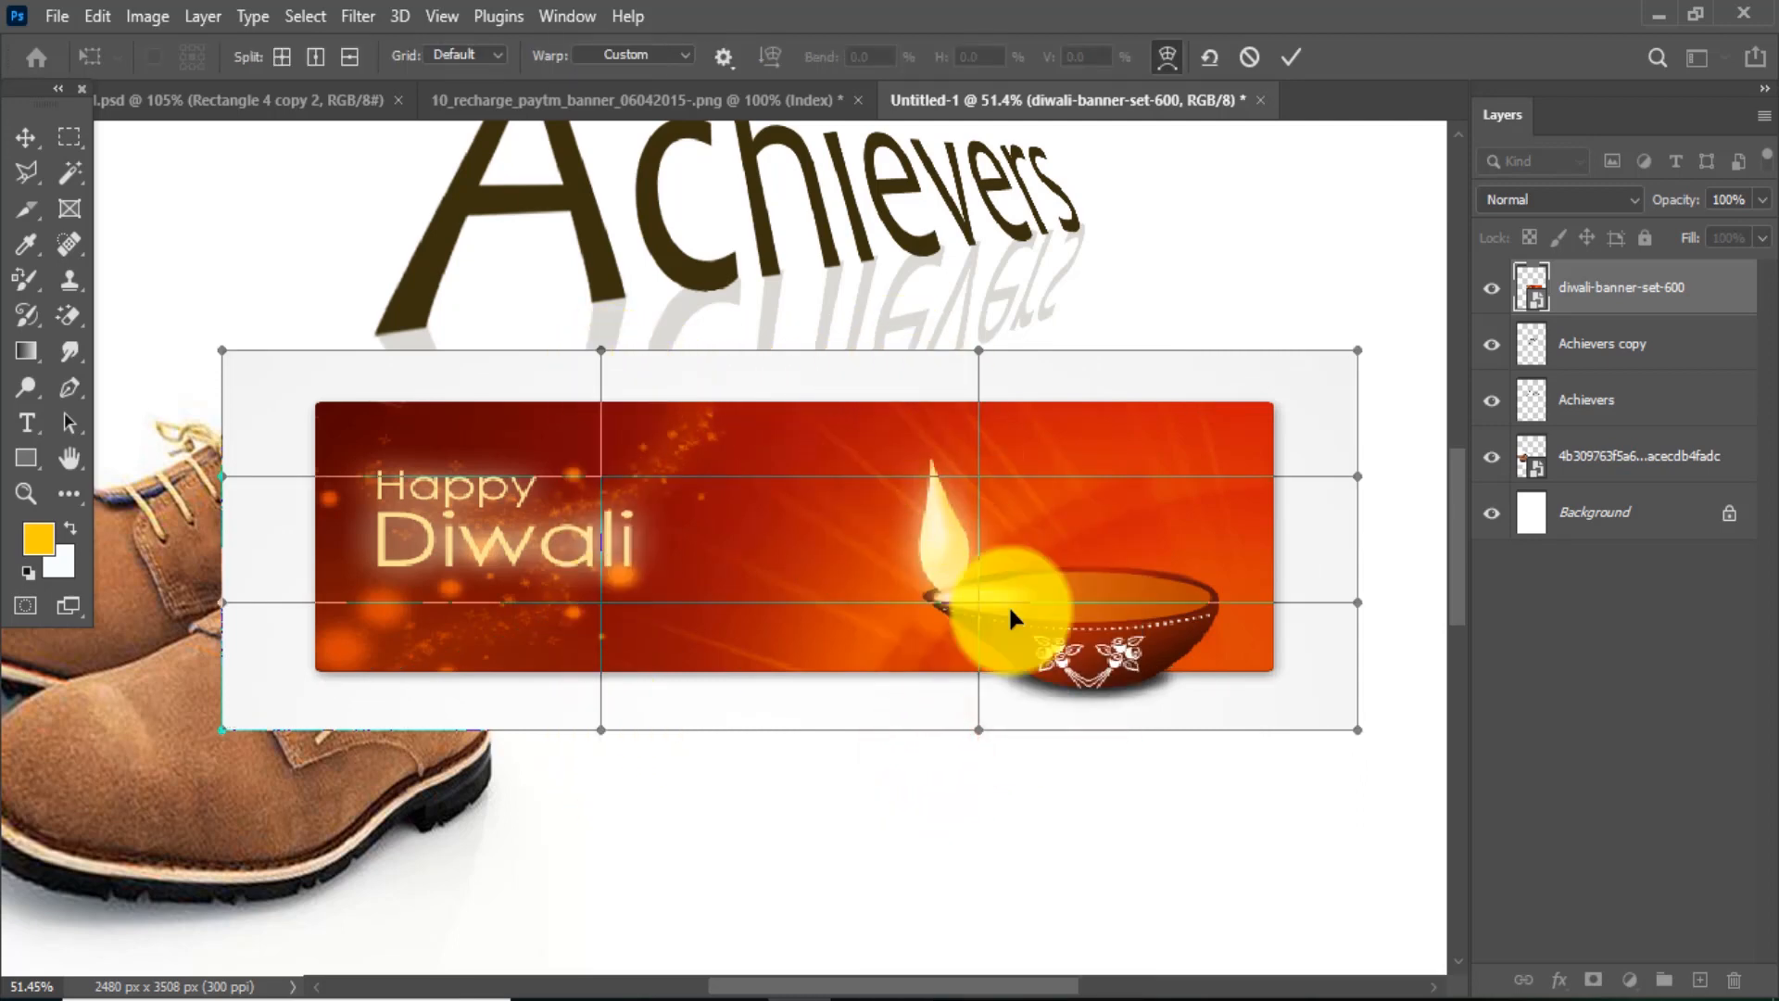
pyautogui.rightClick(871, 486)
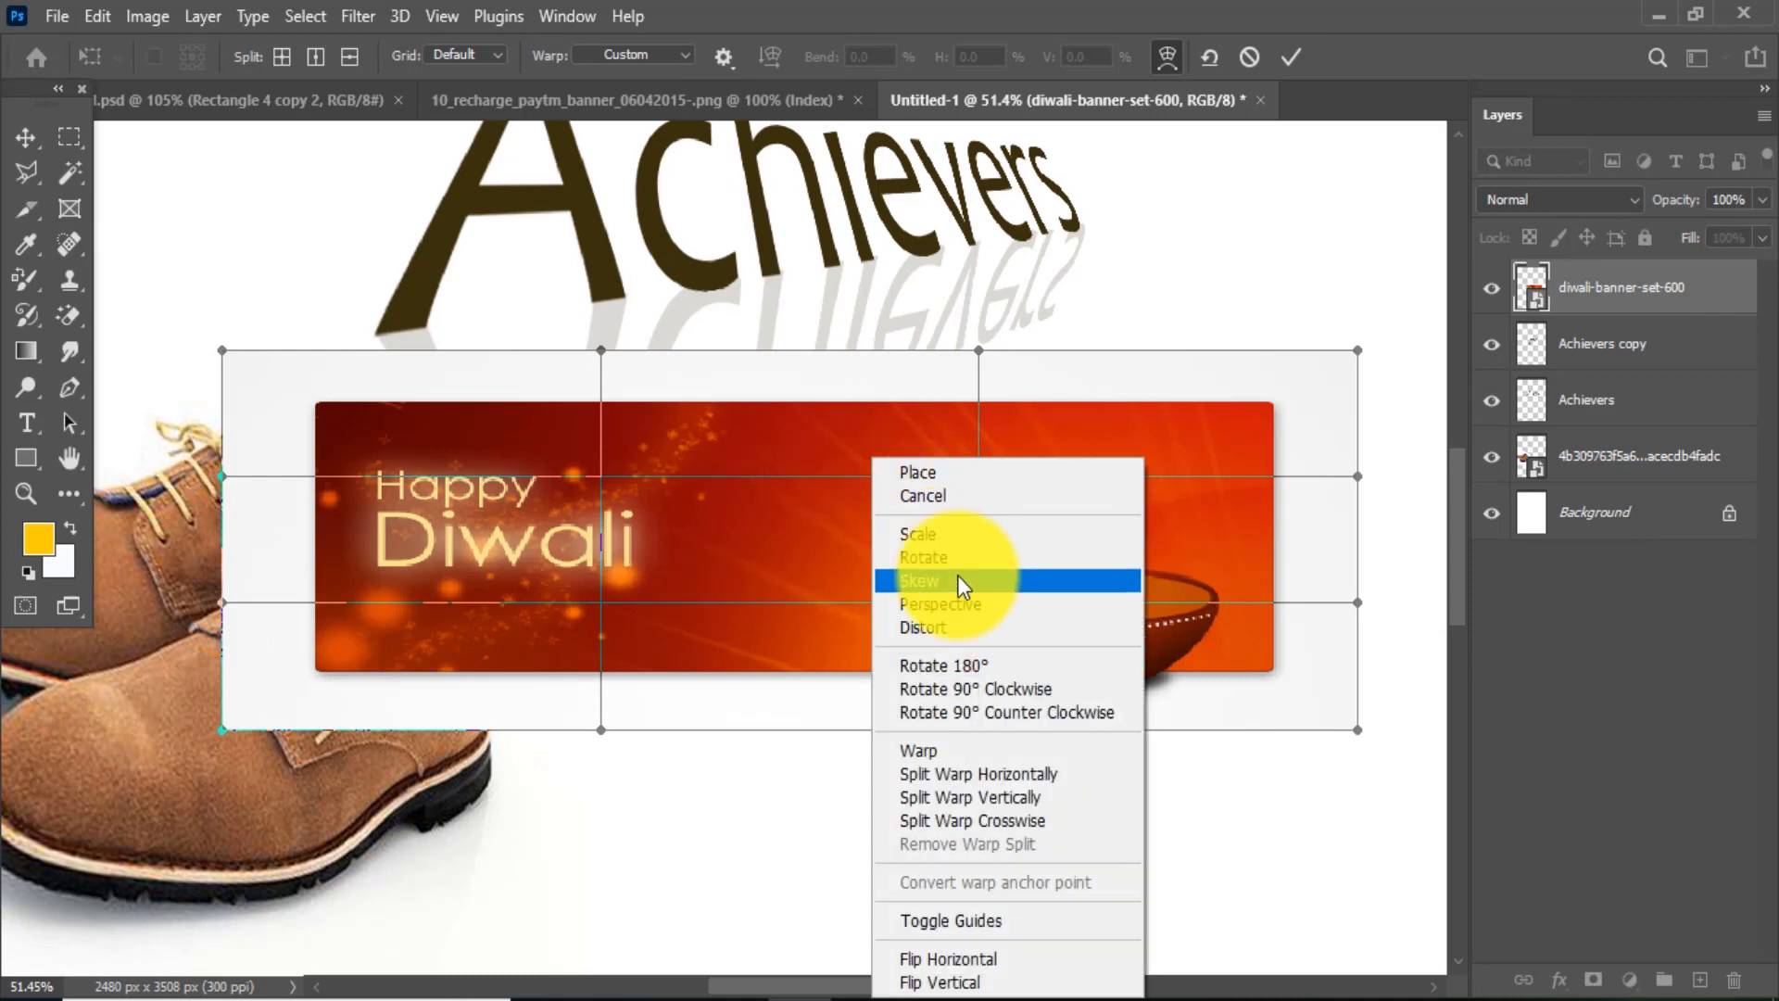
pyautogui.click(1002, 820)
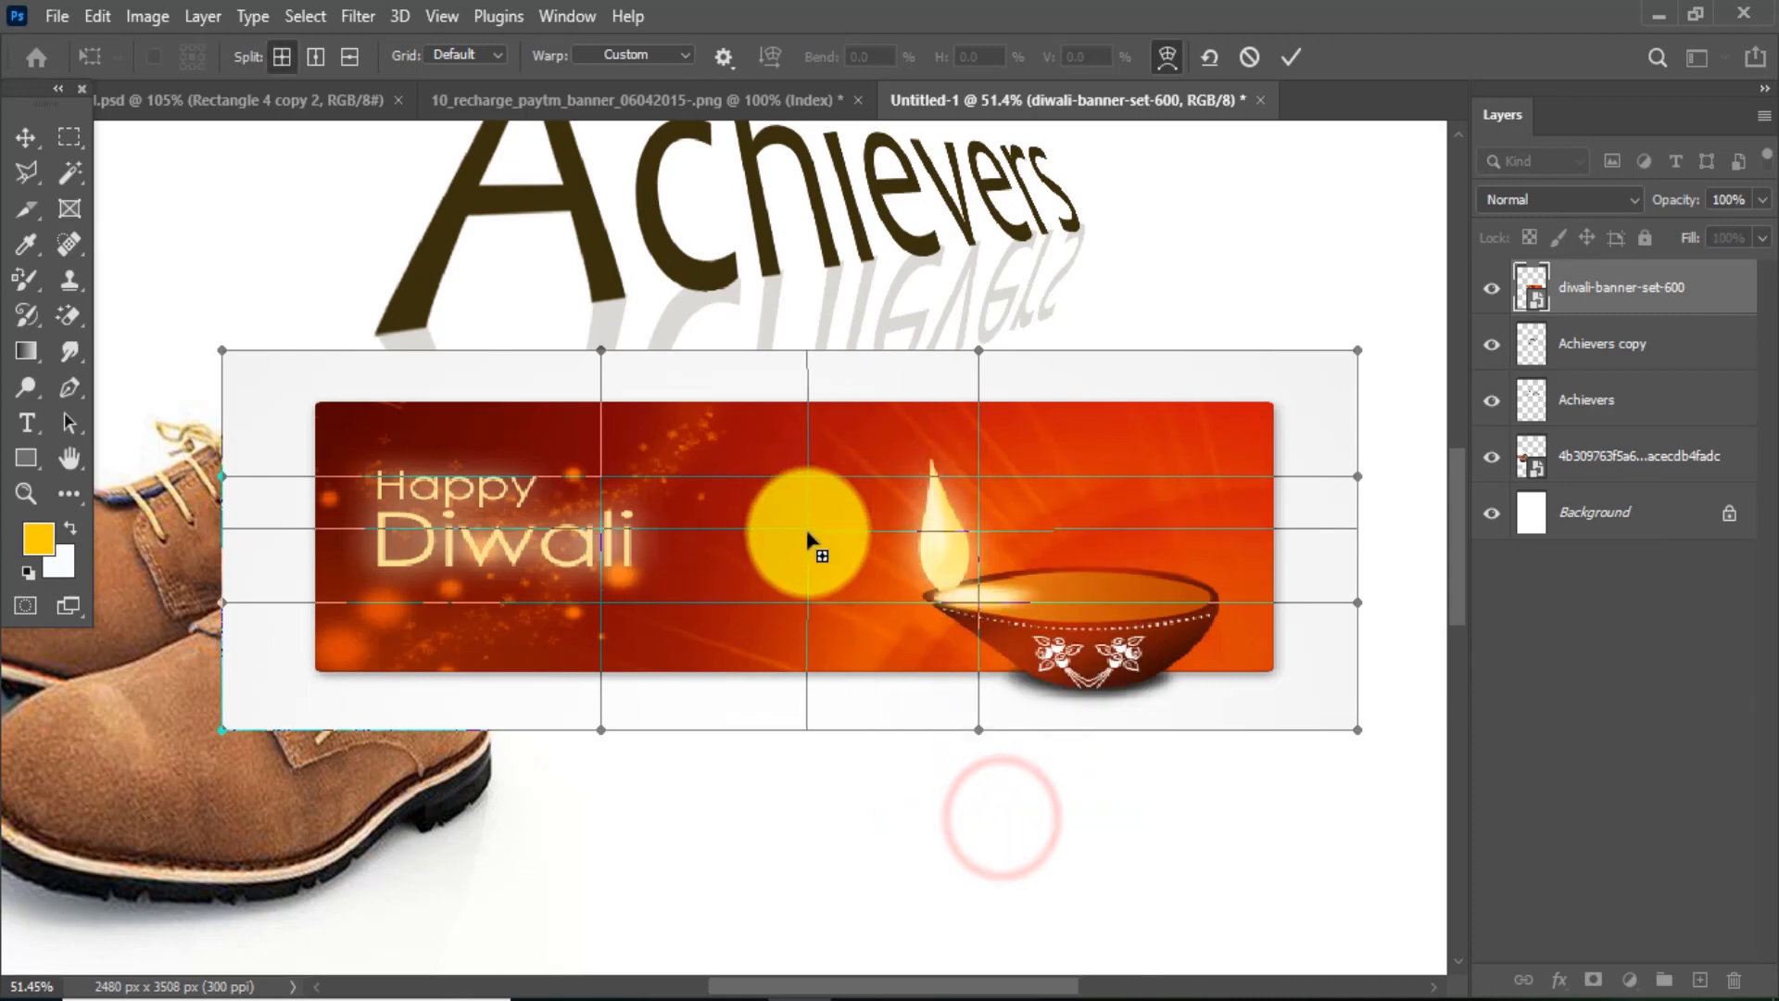
pyautogui.click(810, 548)
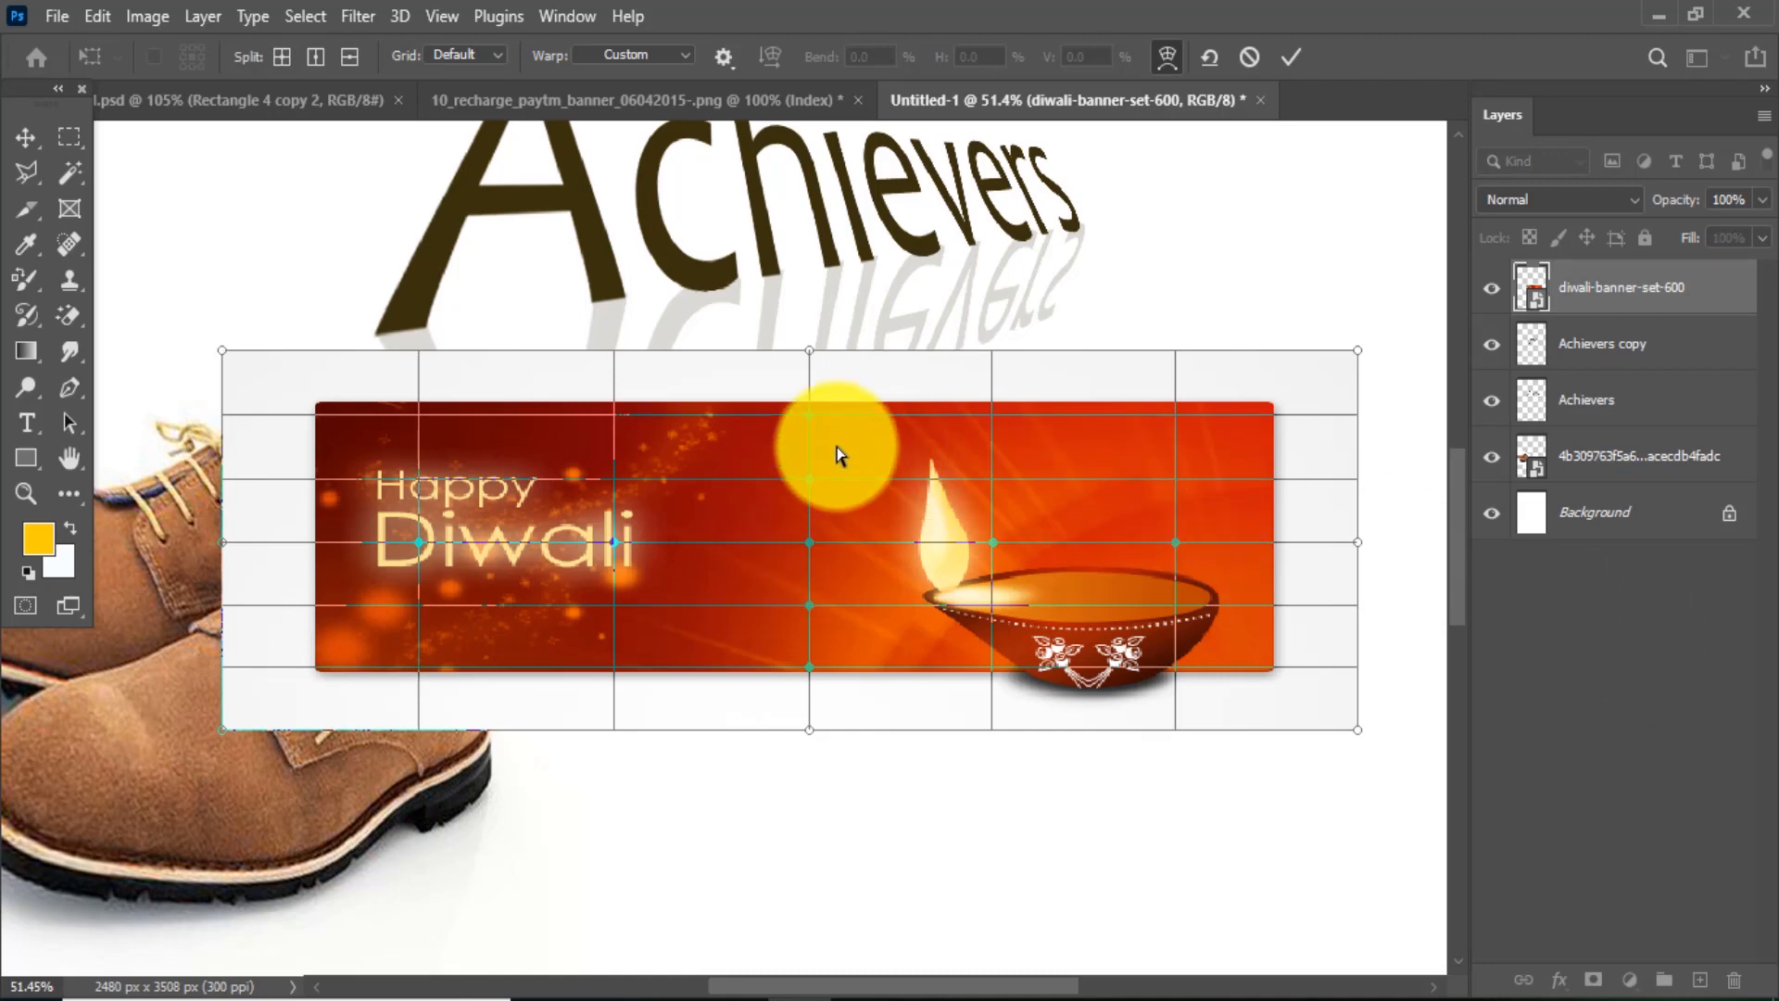
# Step: Bulge the Diwali banner vertically by pulling the top edge's middle anchor upward and the bottom edge's middle anchor downward
pyautogui.moveTo(809, 357); pyautogui.dragTo(802, 224)
pyautogui.moveTo(809, 732); pyautogui.dragTo(819, 873)
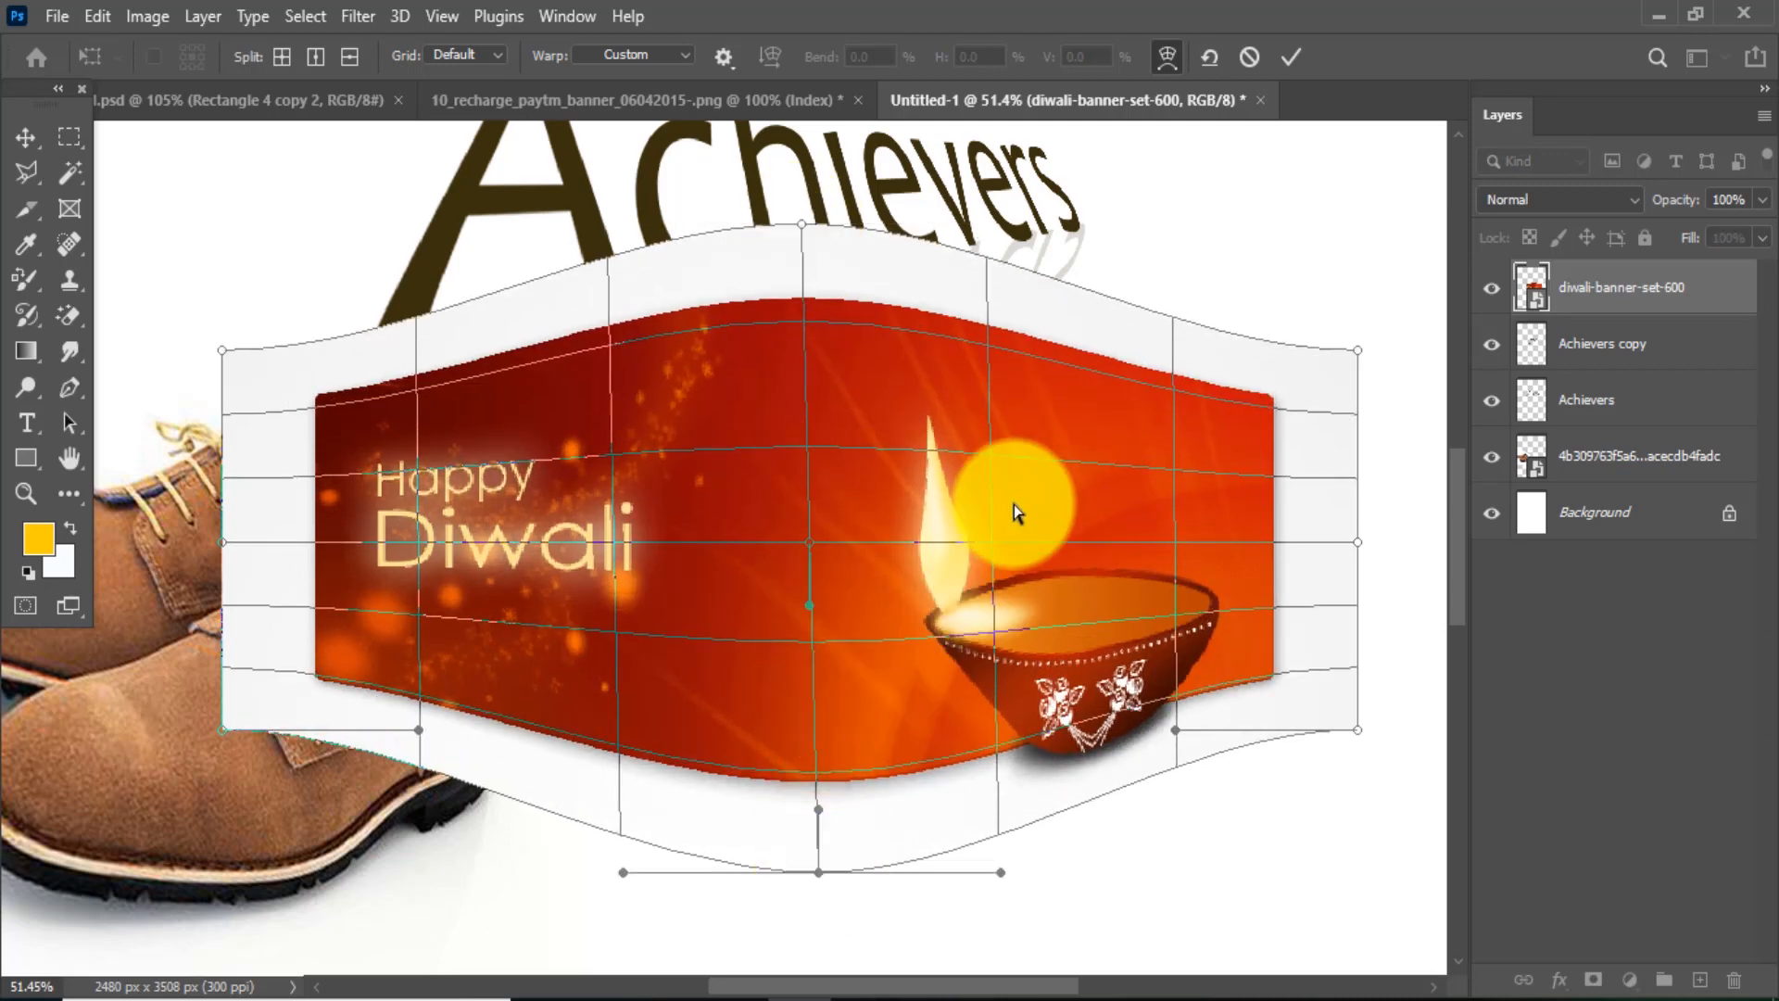
# Step: Convert the warp anchor point and pull the Diwali banner's top-middle, both left corner, lower-right corner and right-middle anchors outward
pyautogui.rightClick(945, 457)
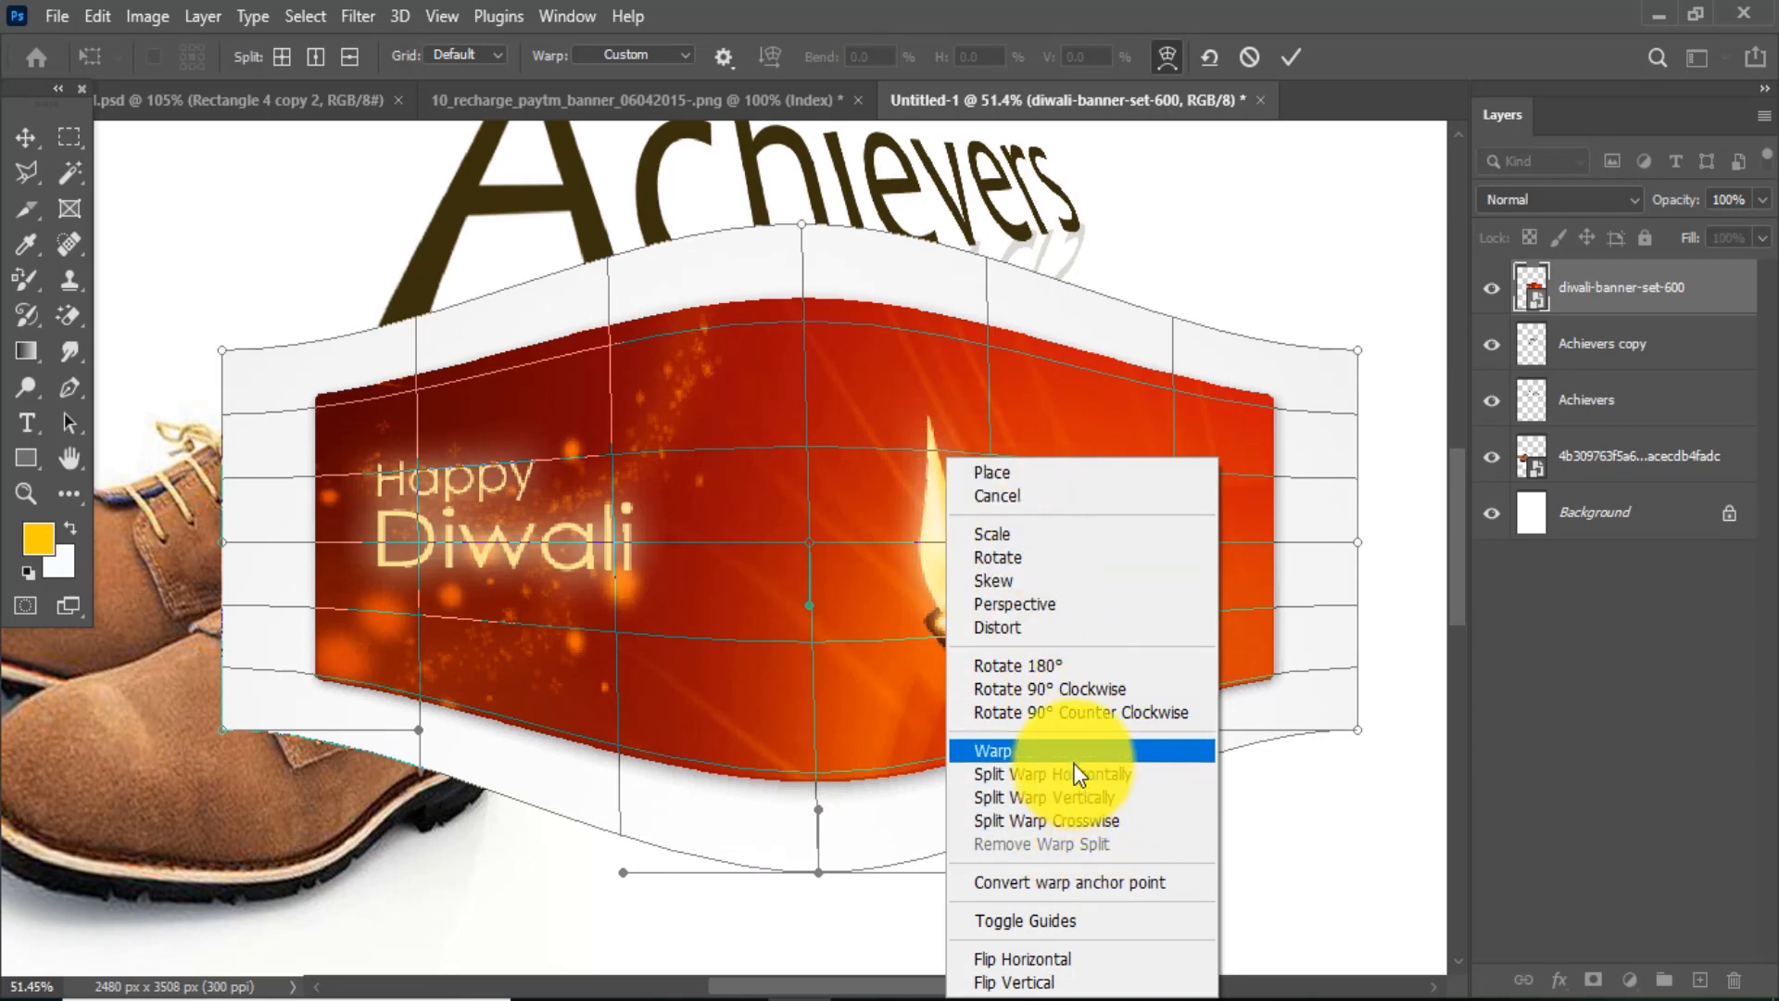
pyautogui.click(1088, 886)
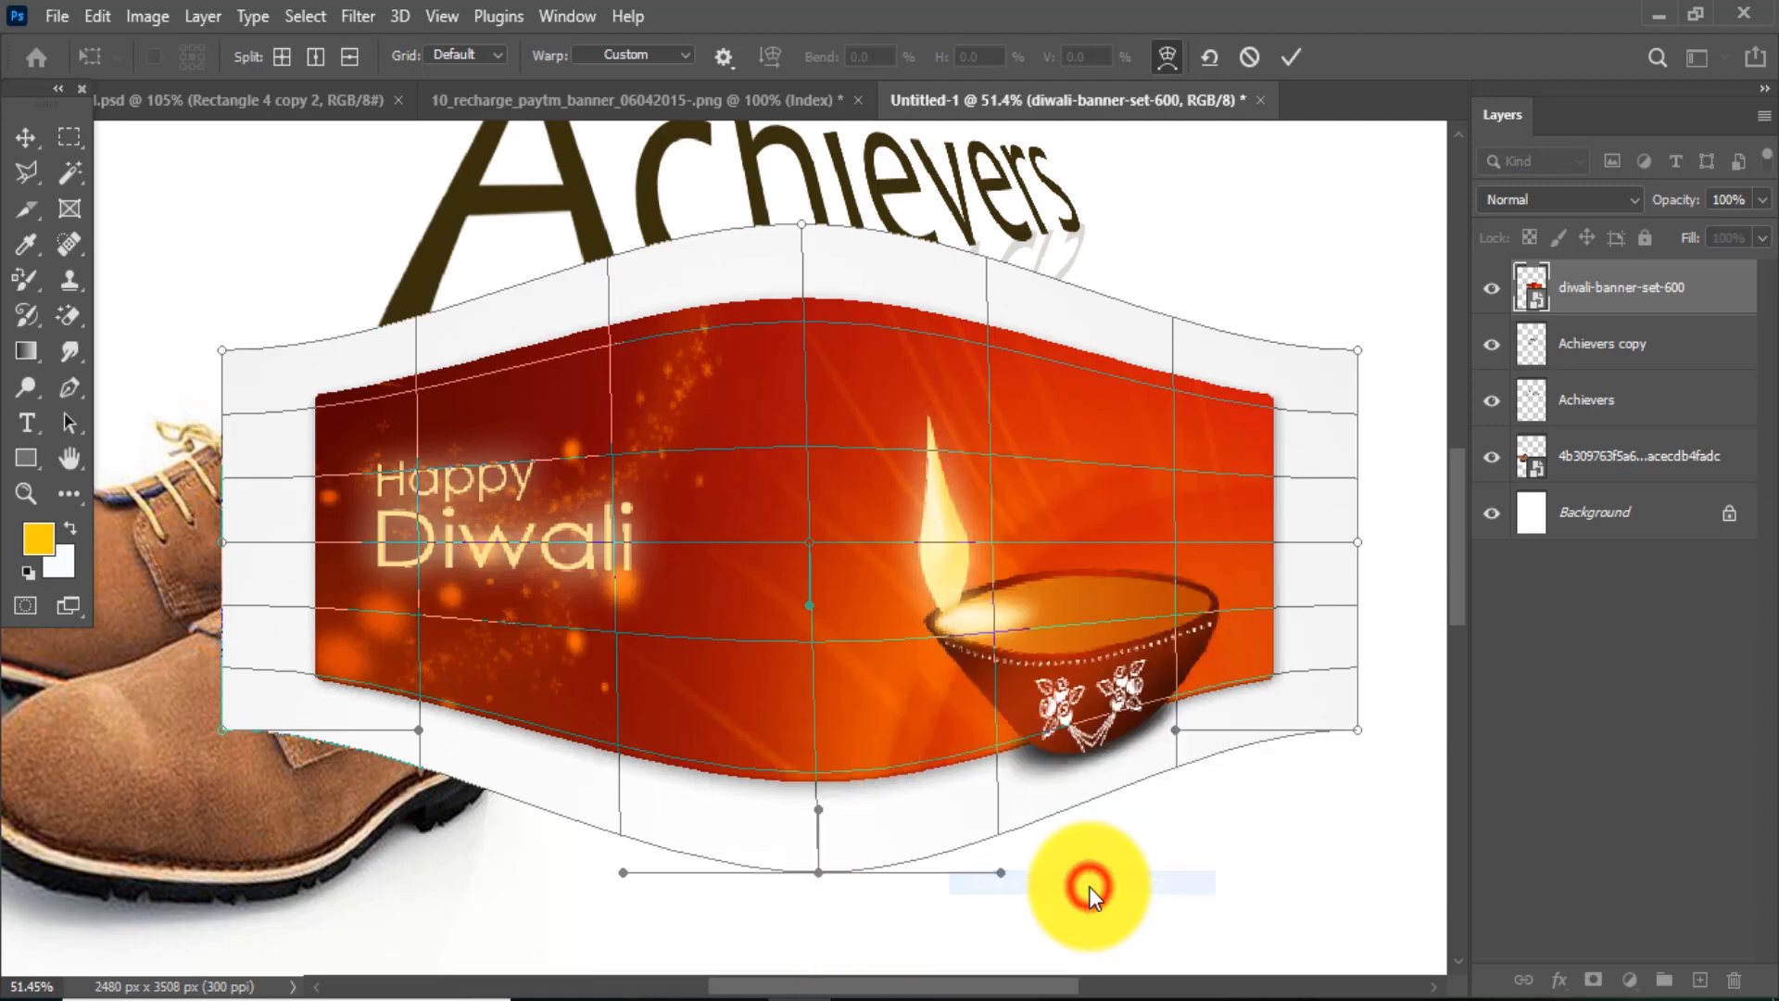
pyautogui.moveTo(805, 234); pyautogui.dragTo(799, 200)
pyautogui.moveTo(219, 352); pyautogui.dragTo(206, 309)
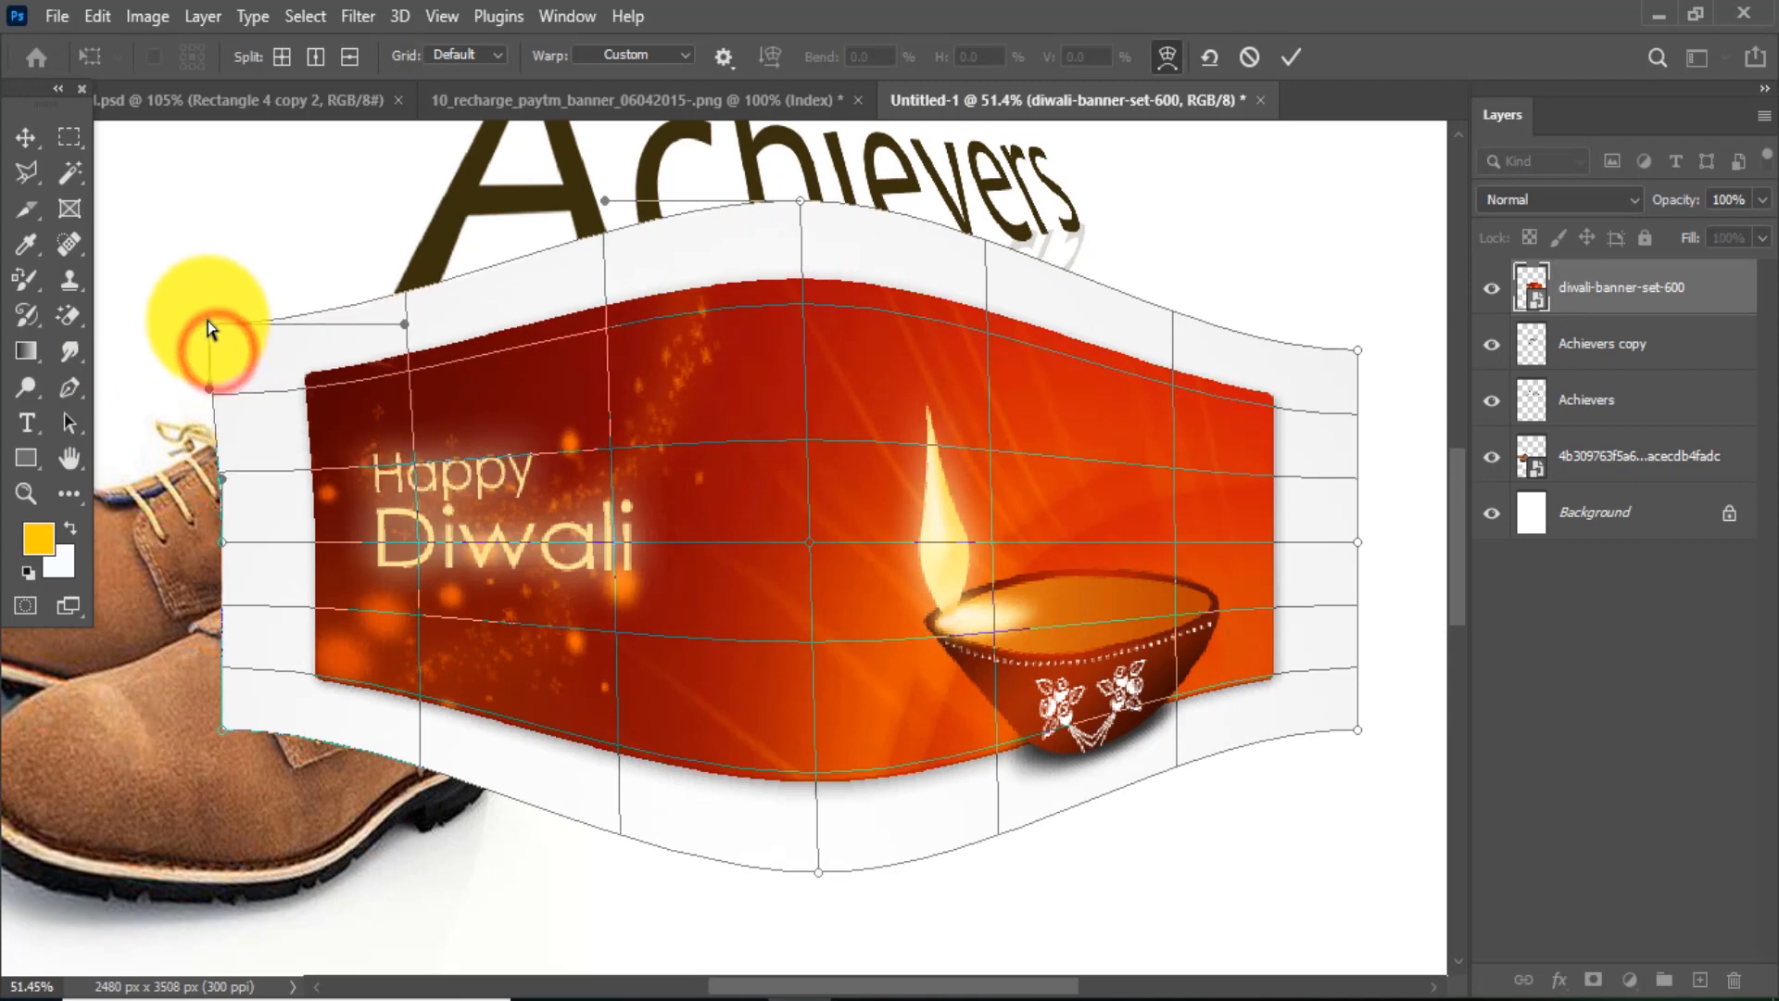
pyautogui.moveTo(225, 739); pyautogui.dragTo(205, 780)
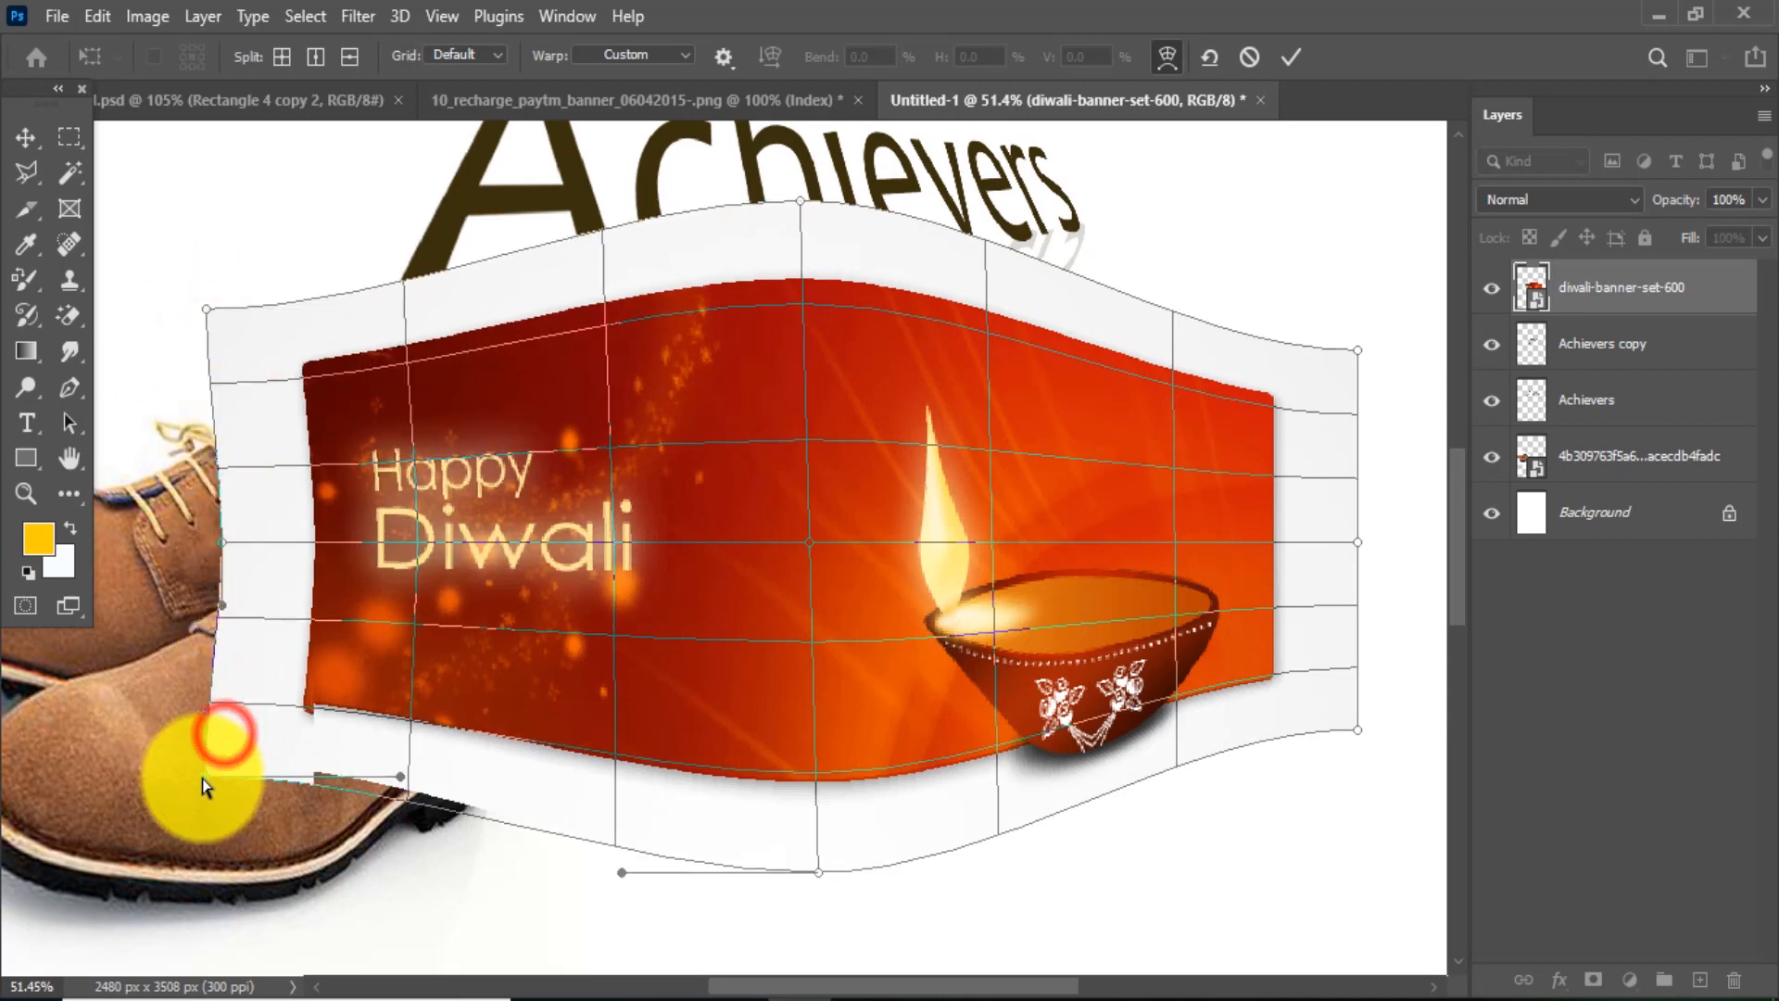
pyautogui.moveTo(1359, 734); pyautogui.dragTo(1368, 774)
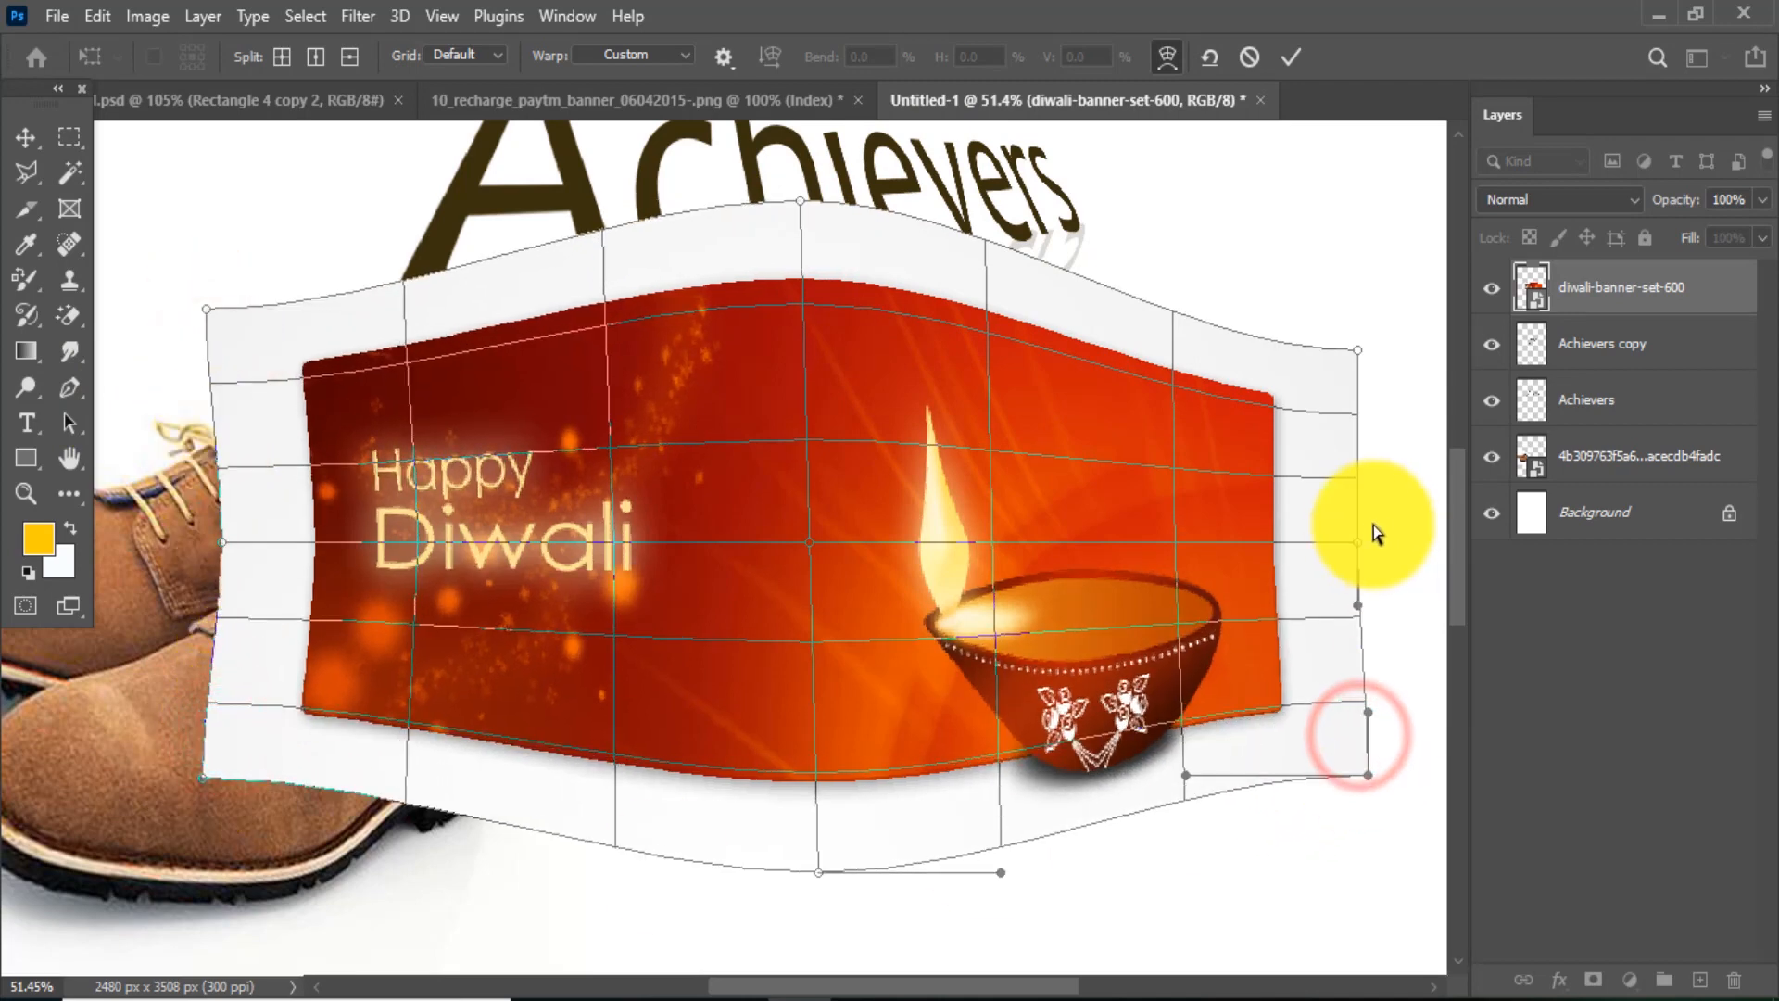
pyautogui.moveTo(1359, 543); pyautogui.dragTo(1377, 539)
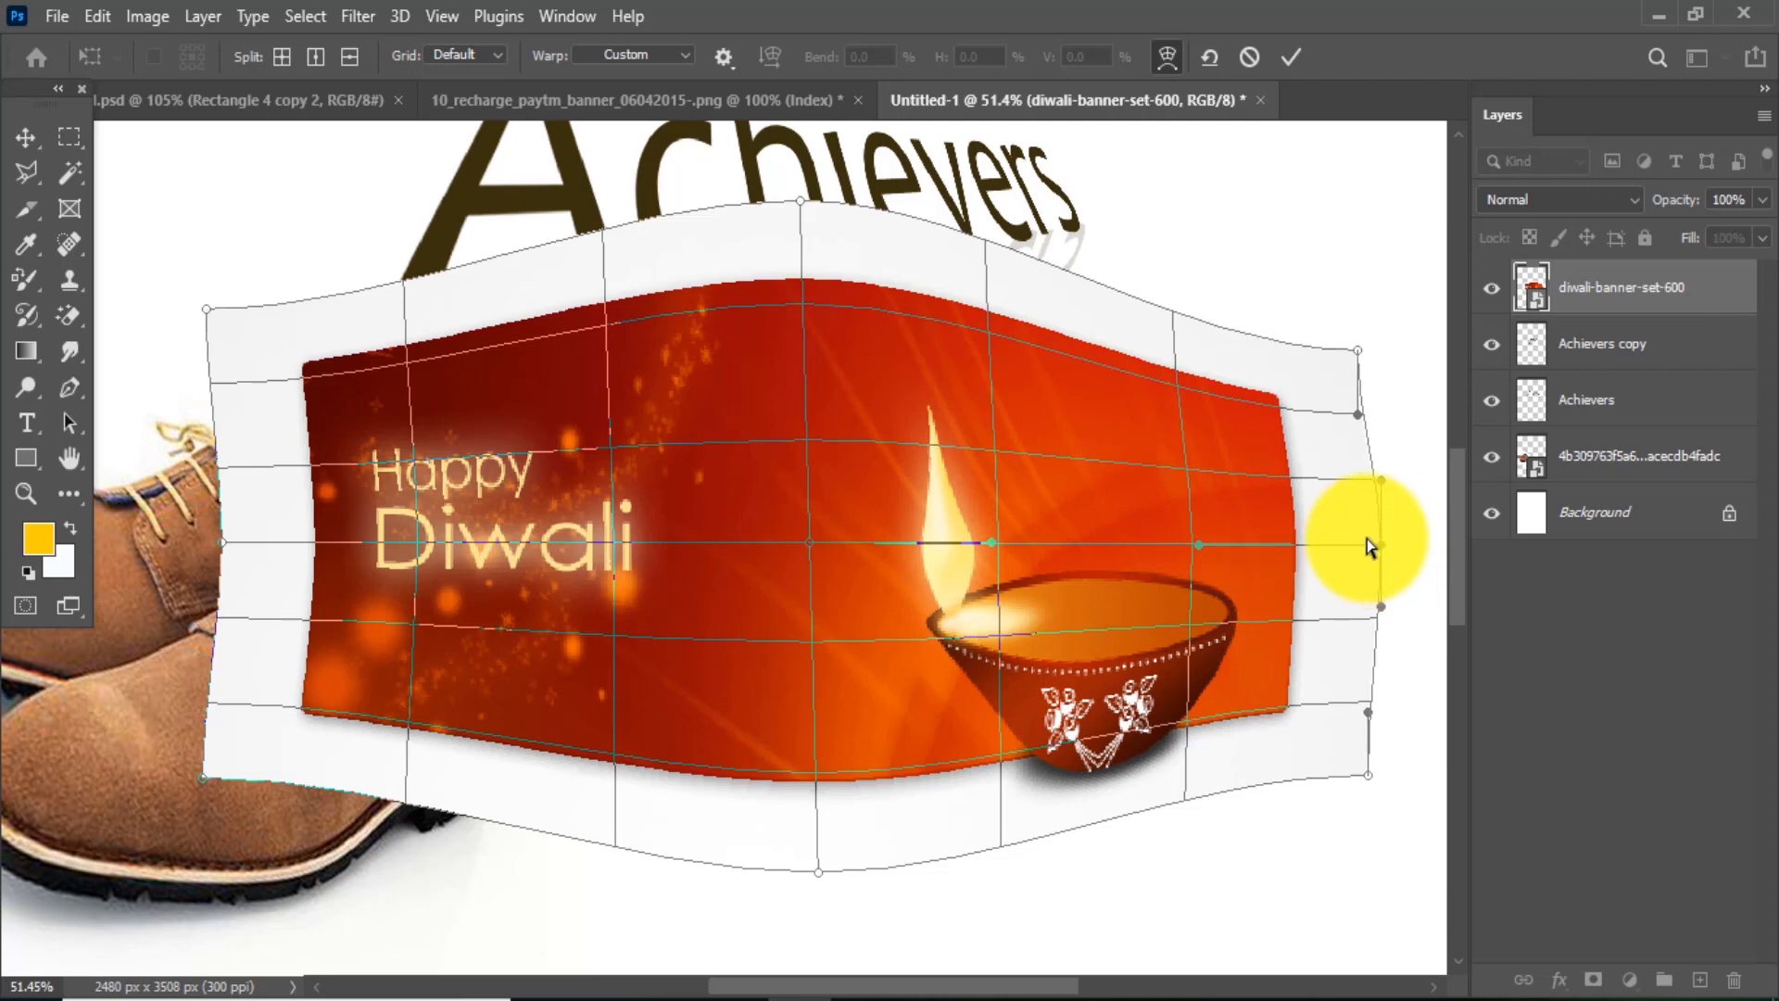
# Step: Flip the warped Diwali banner horizontally and flip it back
pyautogui.rightClick(1190, 545)
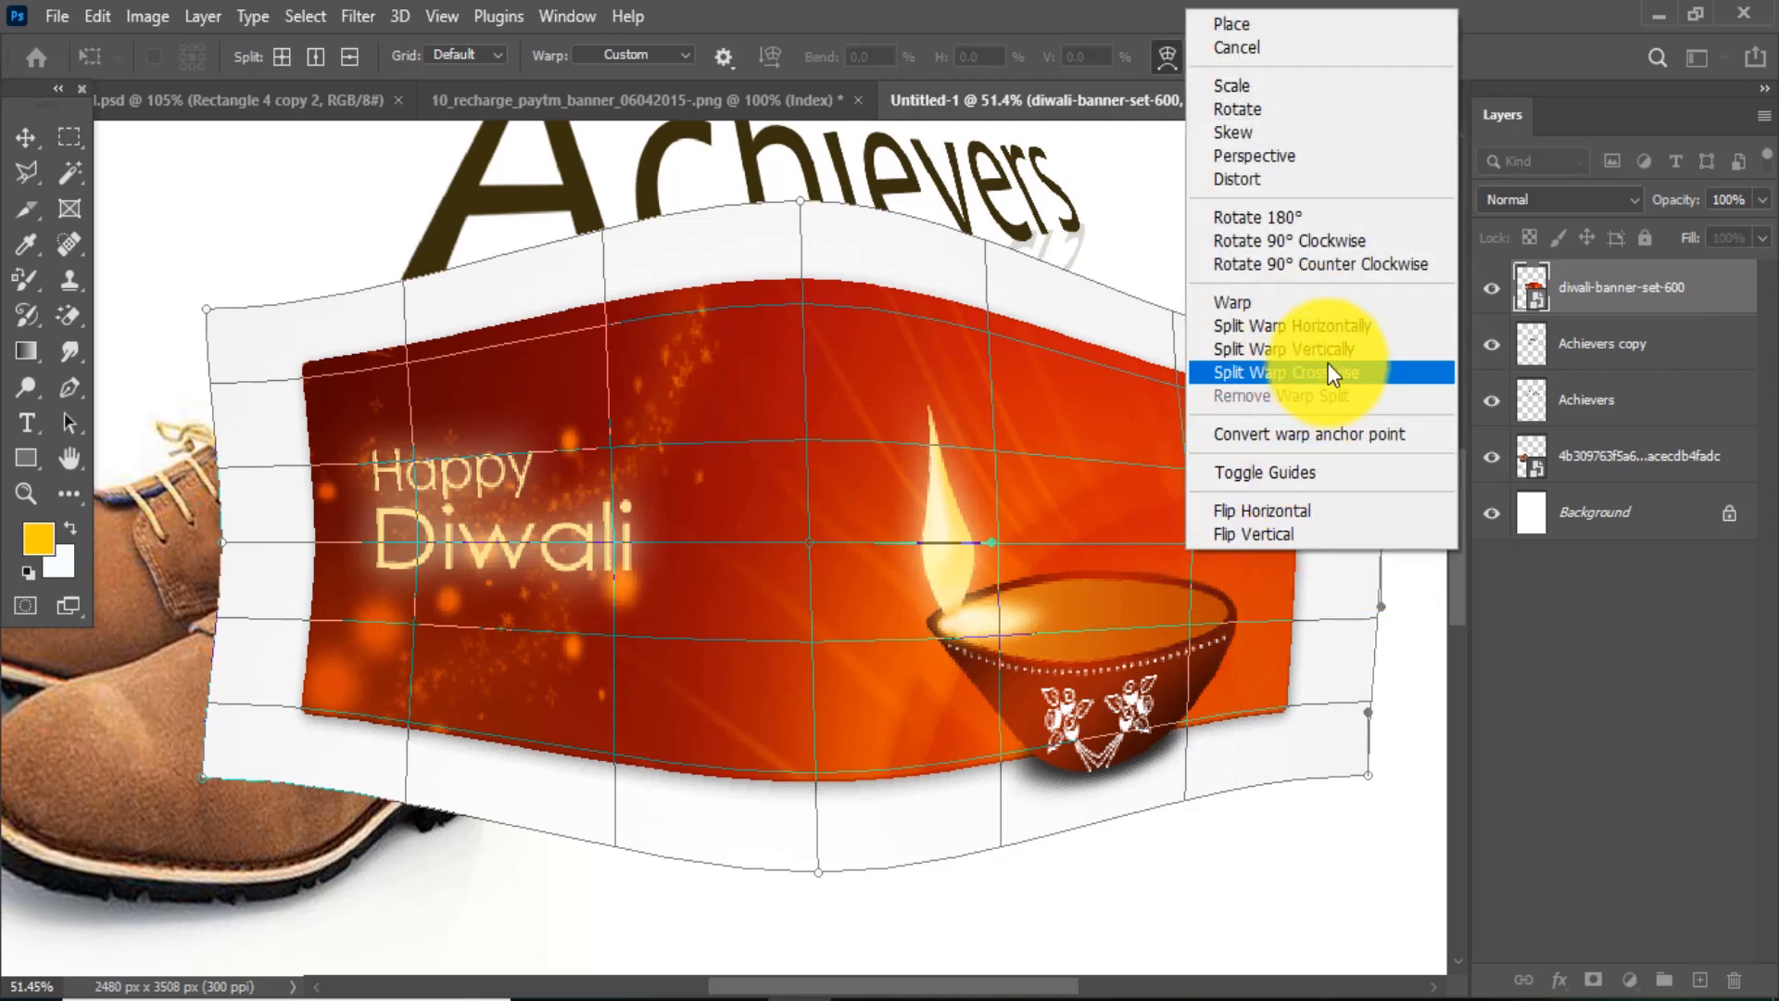
pyautogui.click(1265, 510)
pyautogui.rightClick(974, 458)
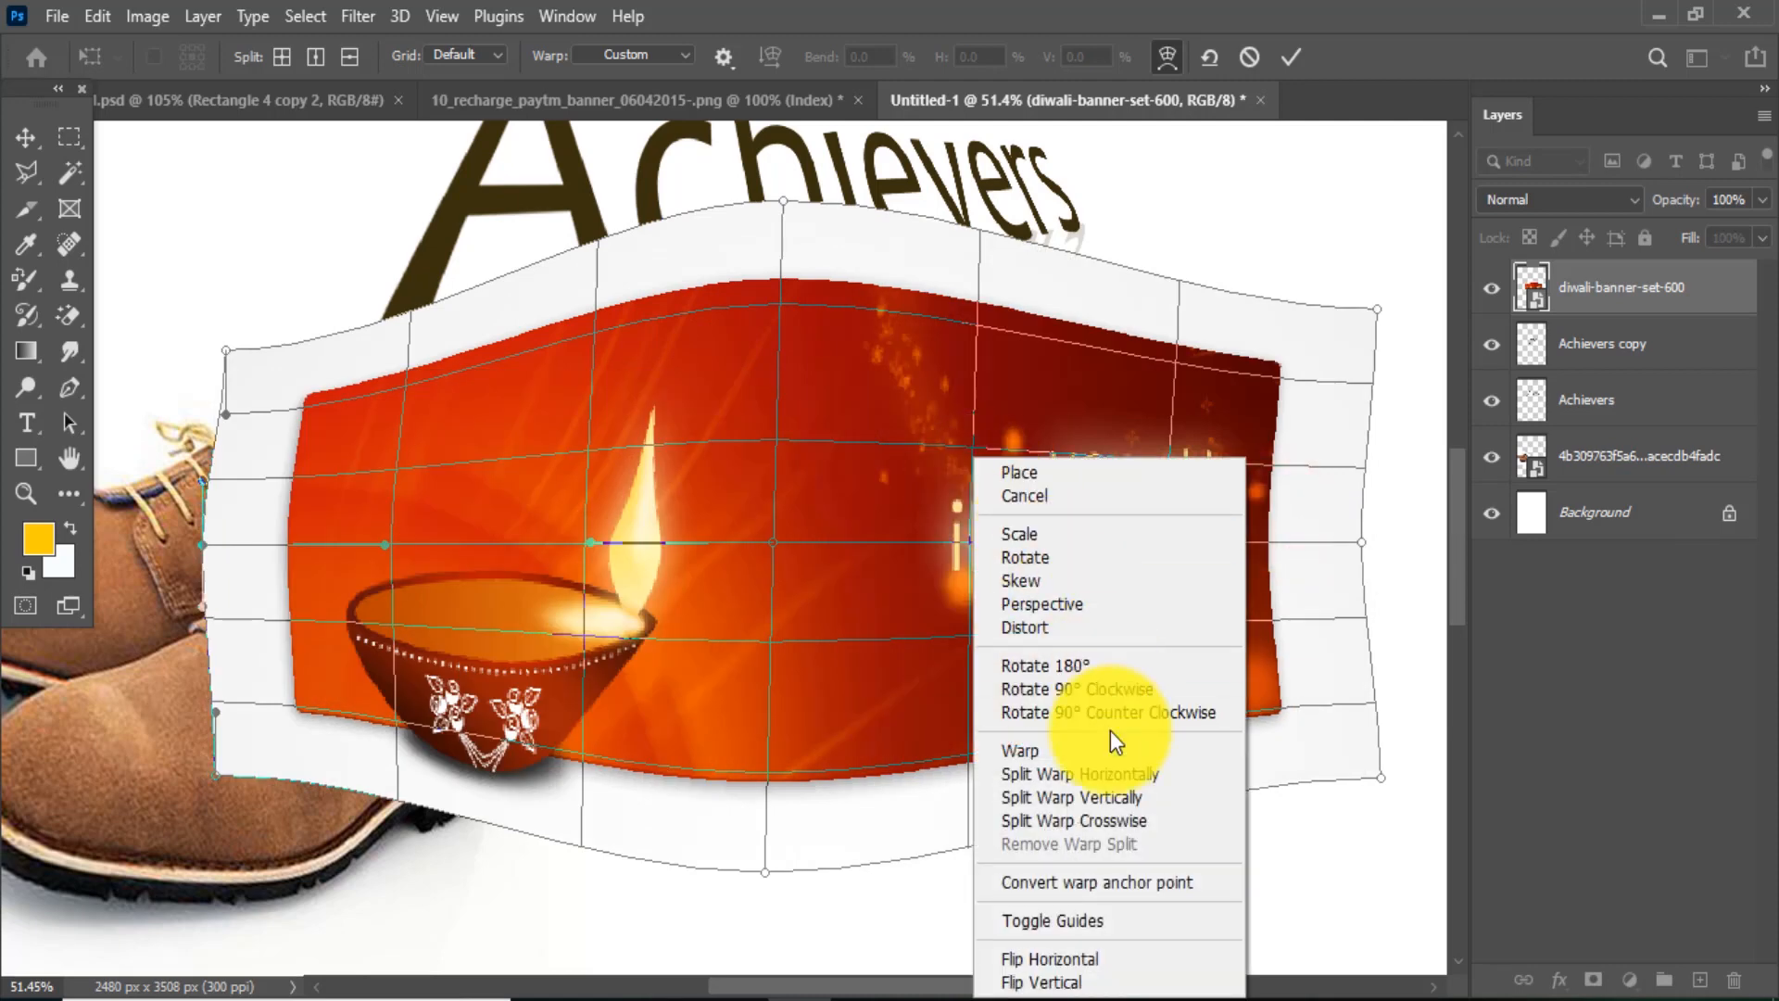
pyautogui.click(1095, 962)
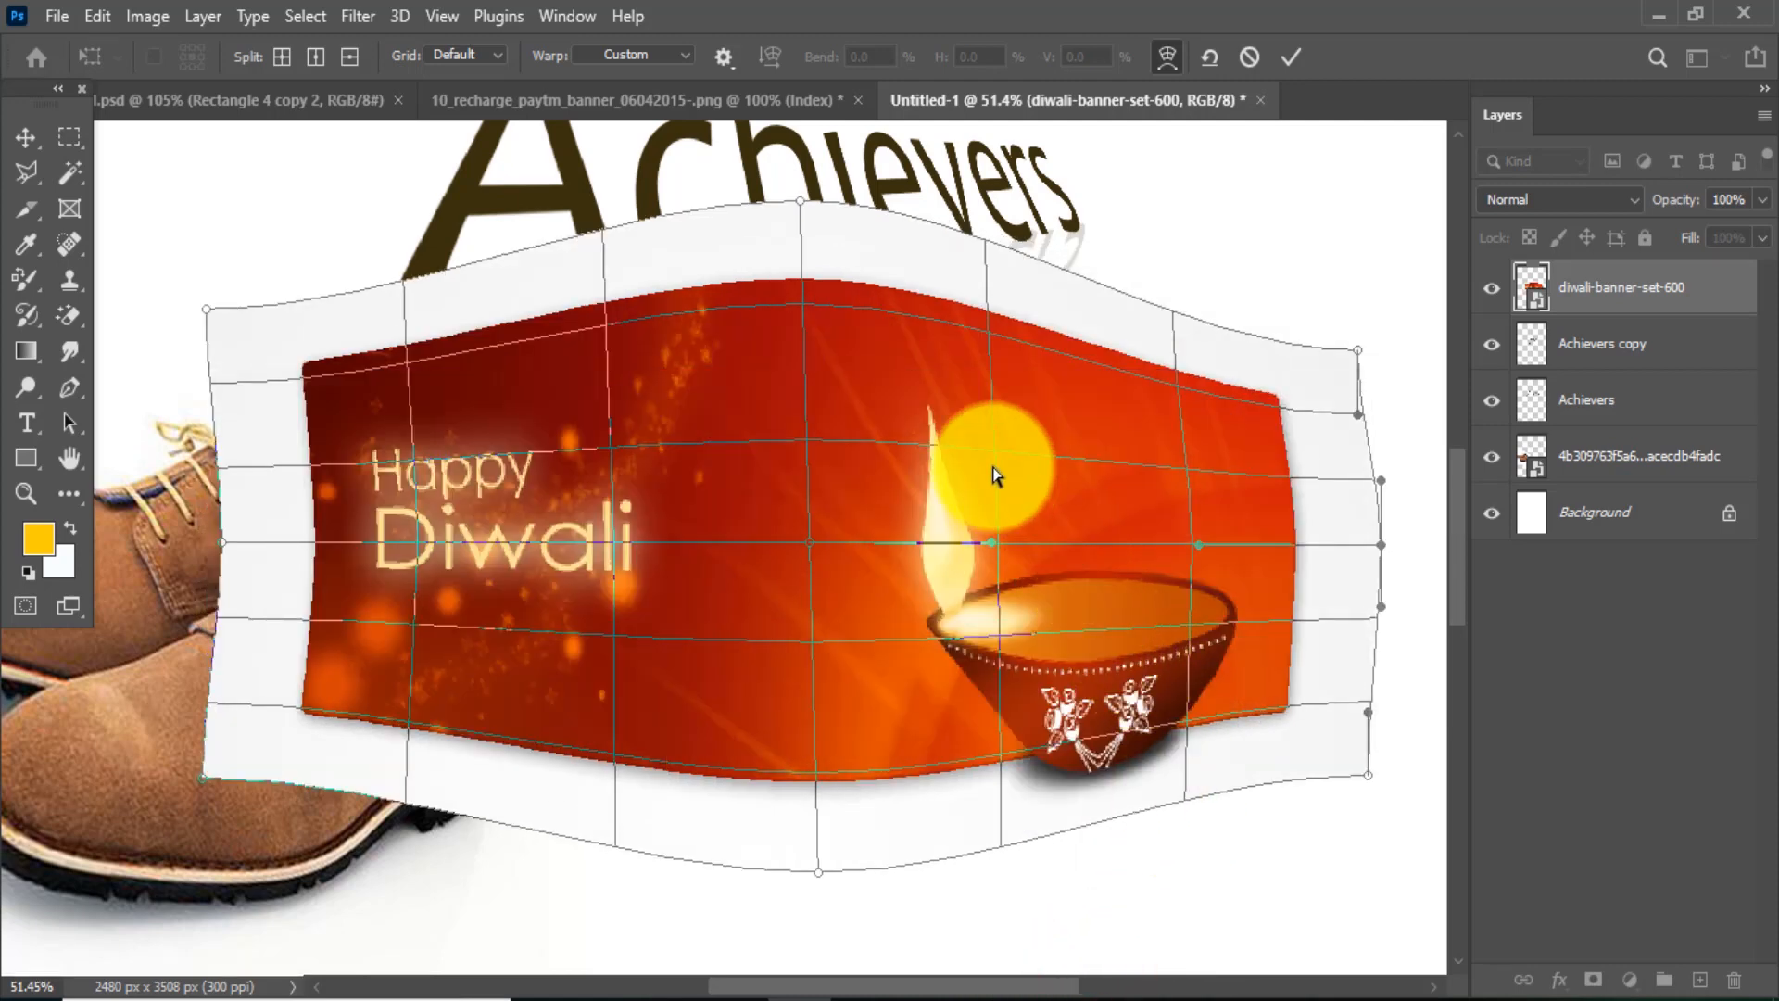
# Step: Flip the warped Diwali banner vertically and flip it back
pyautogui.rightClick(995, 464)
pyautogui.click(1093, 982)
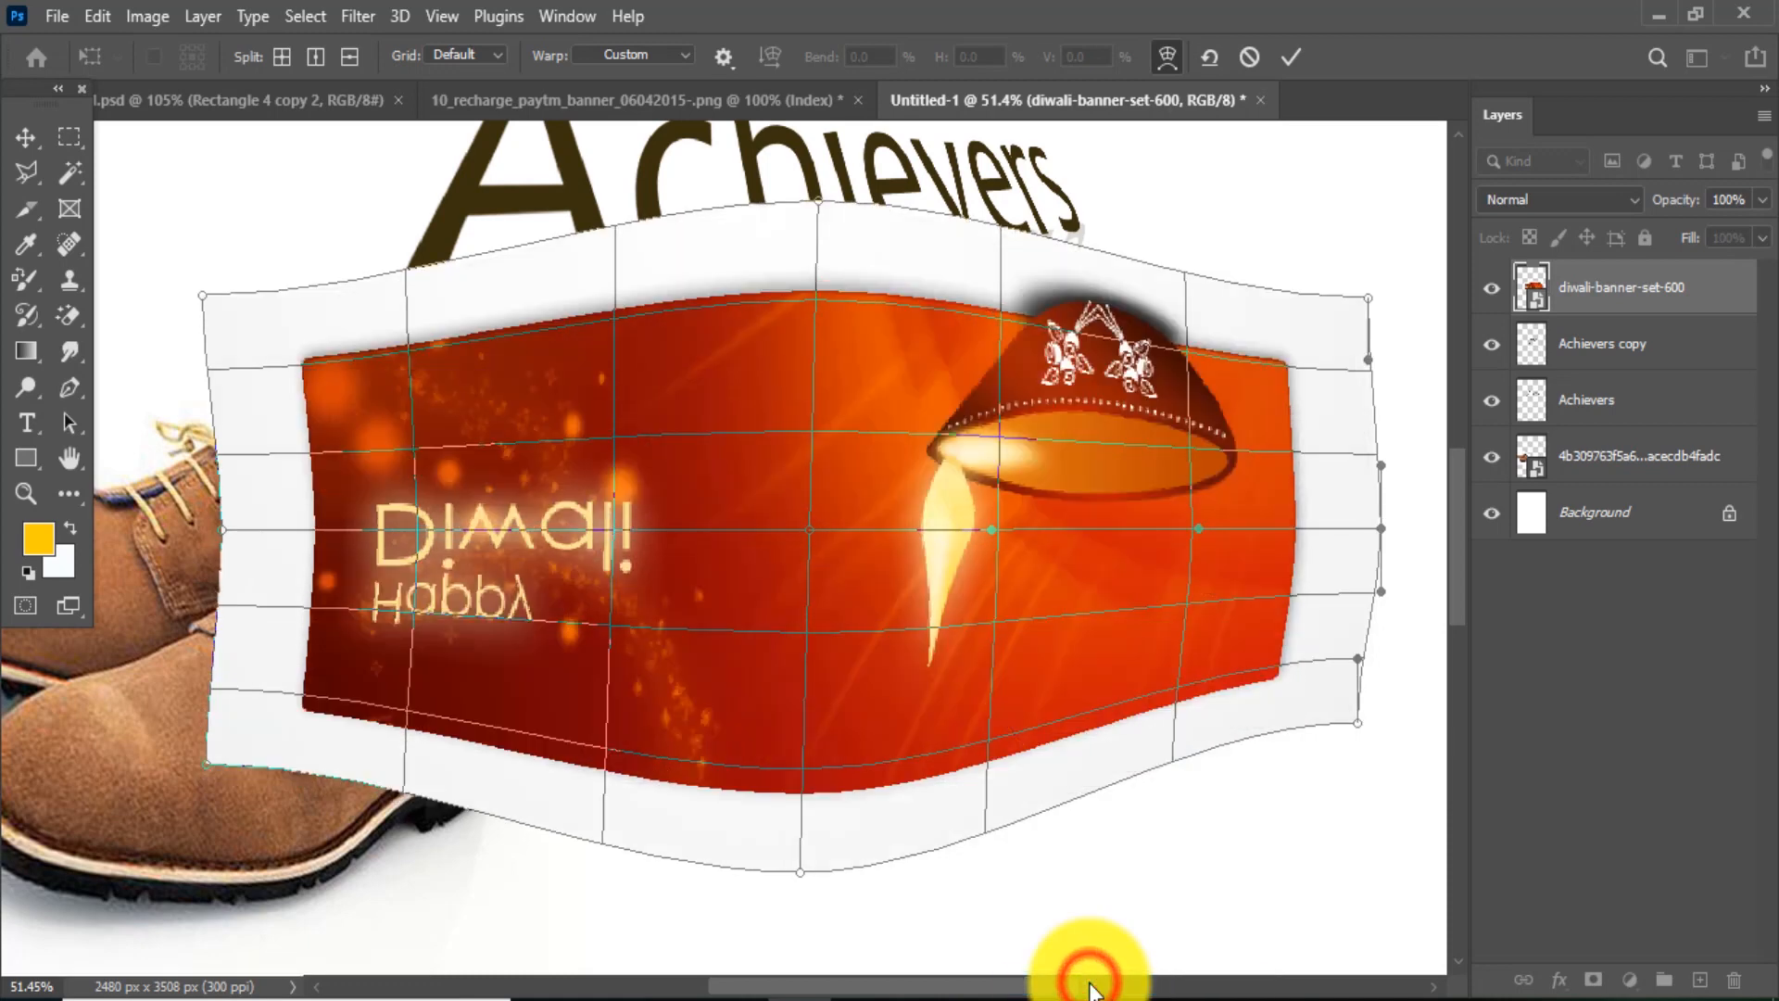
pyautogui.rightClick(1012, 480)
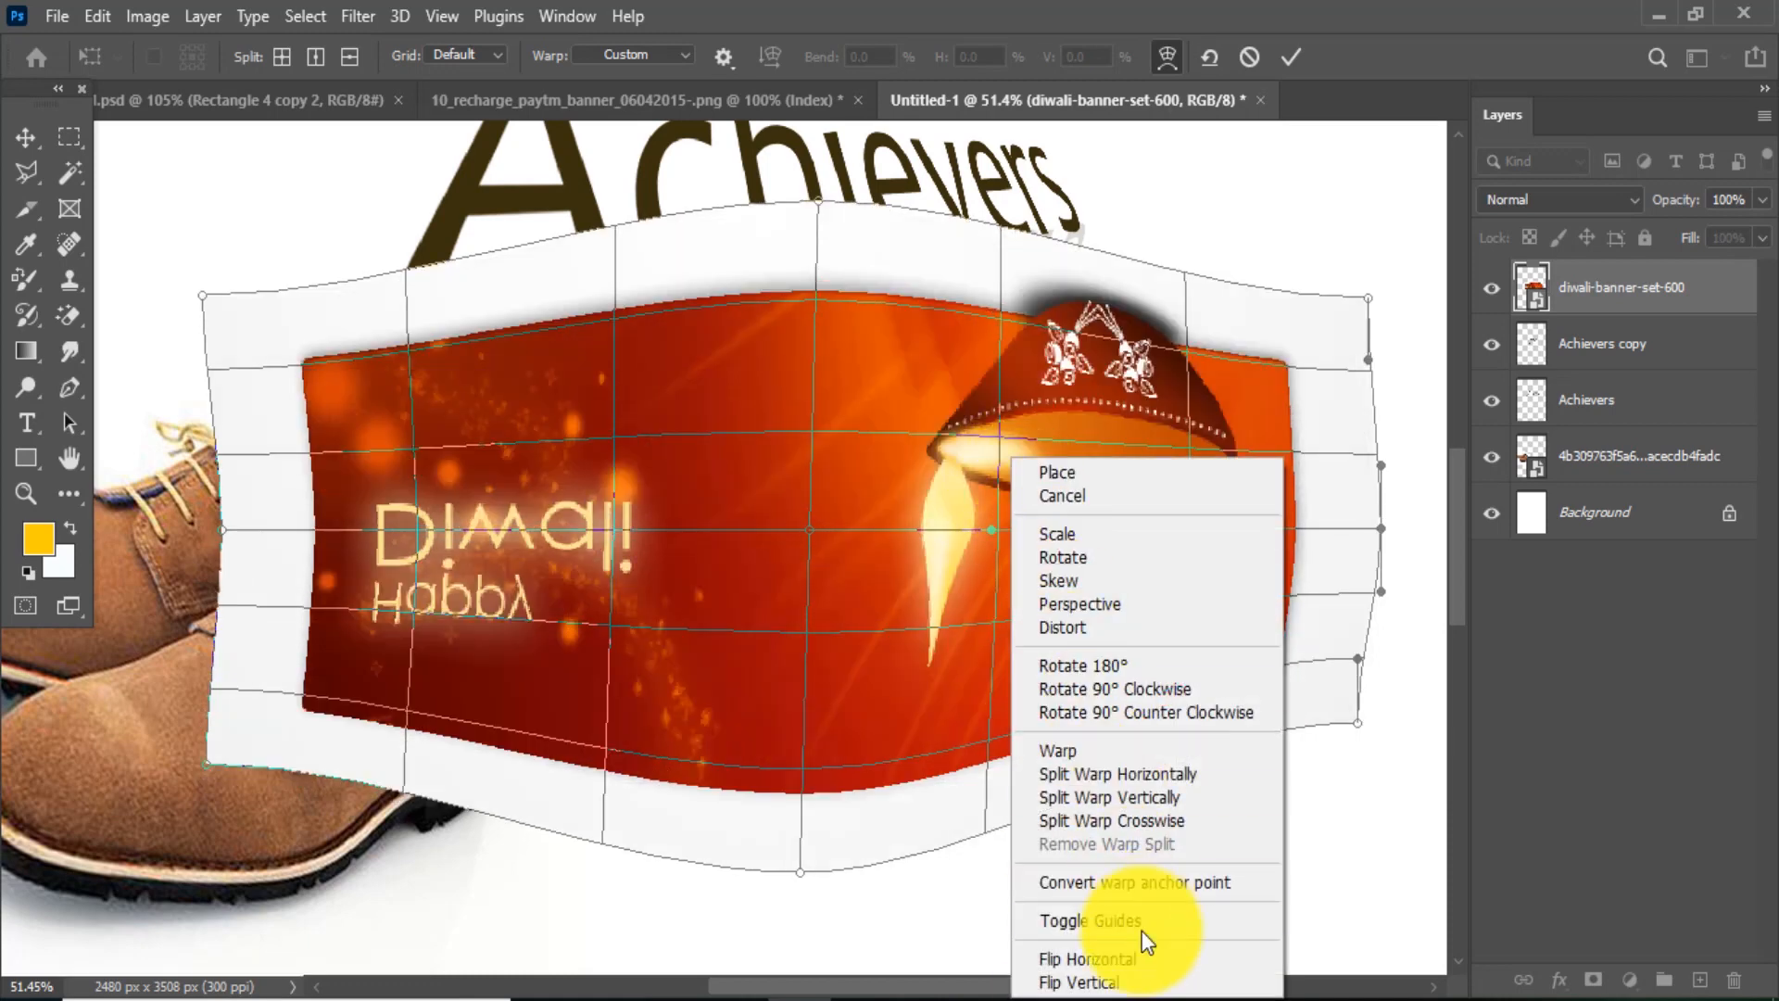
pyautogui.click(1093, 982)
# Step: Toggle the warp guides and apply the warp with the Diwali banner flipped horizontally
pyautogui.rightClick(982, 519)
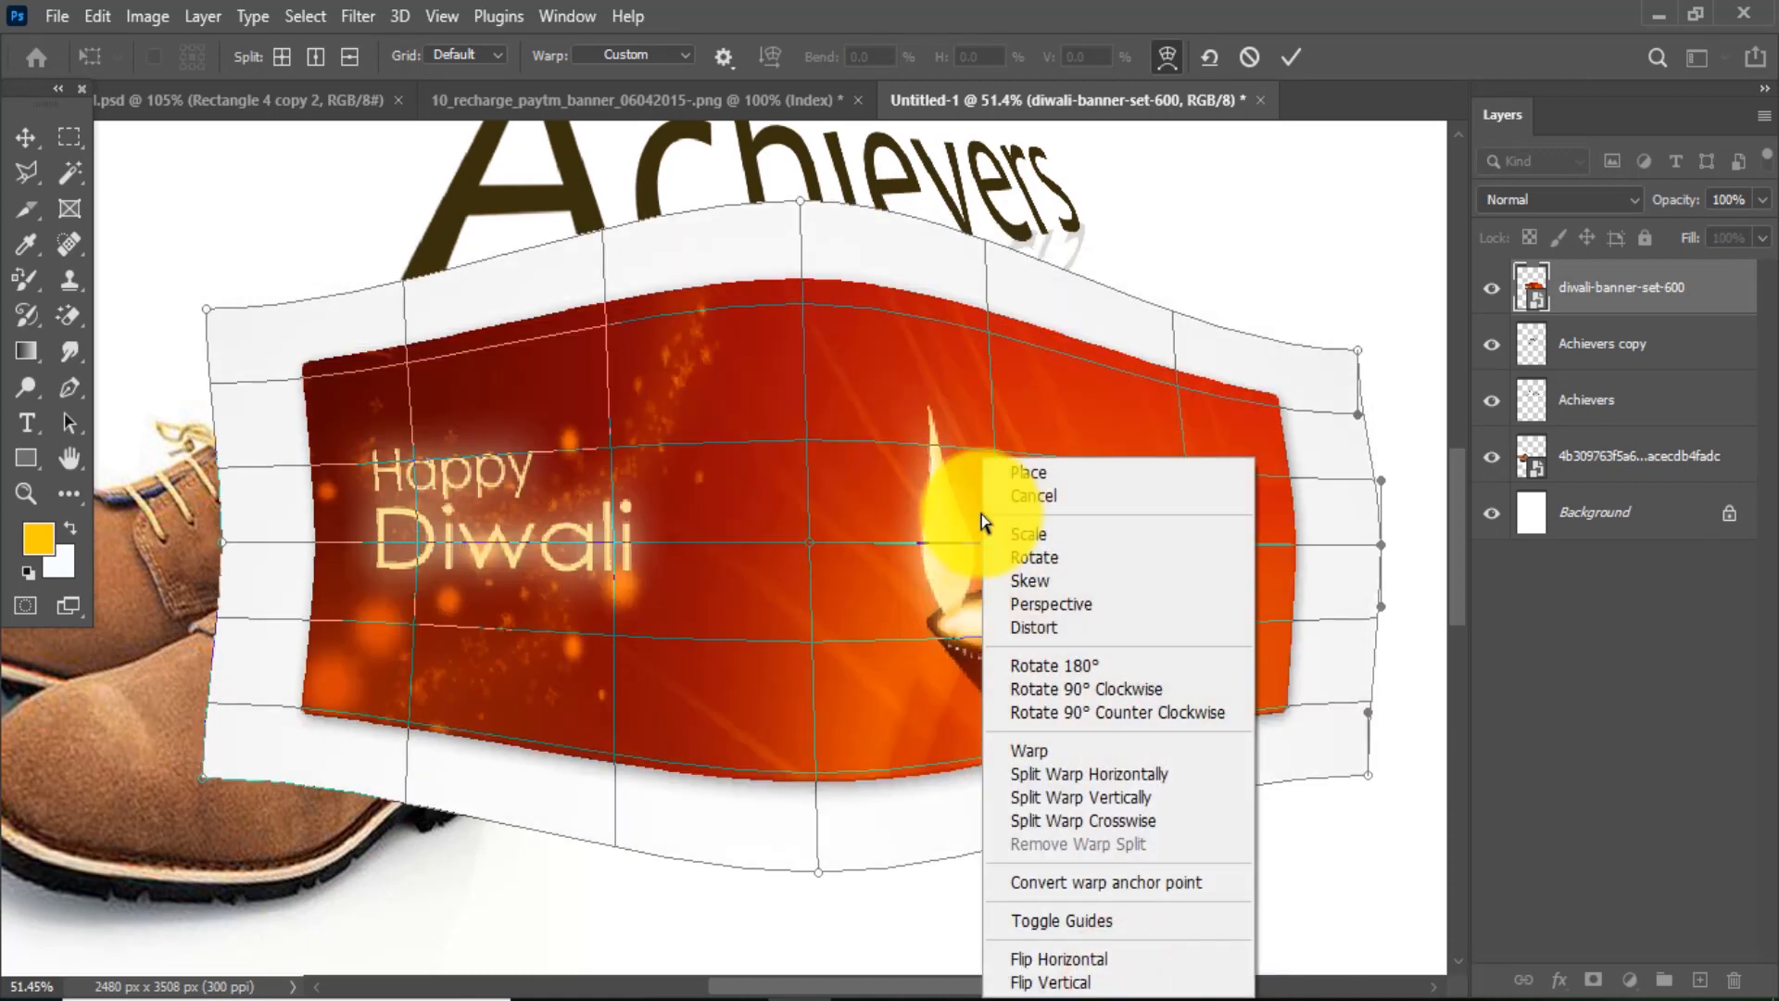
pyautogui.click(1091, 921)
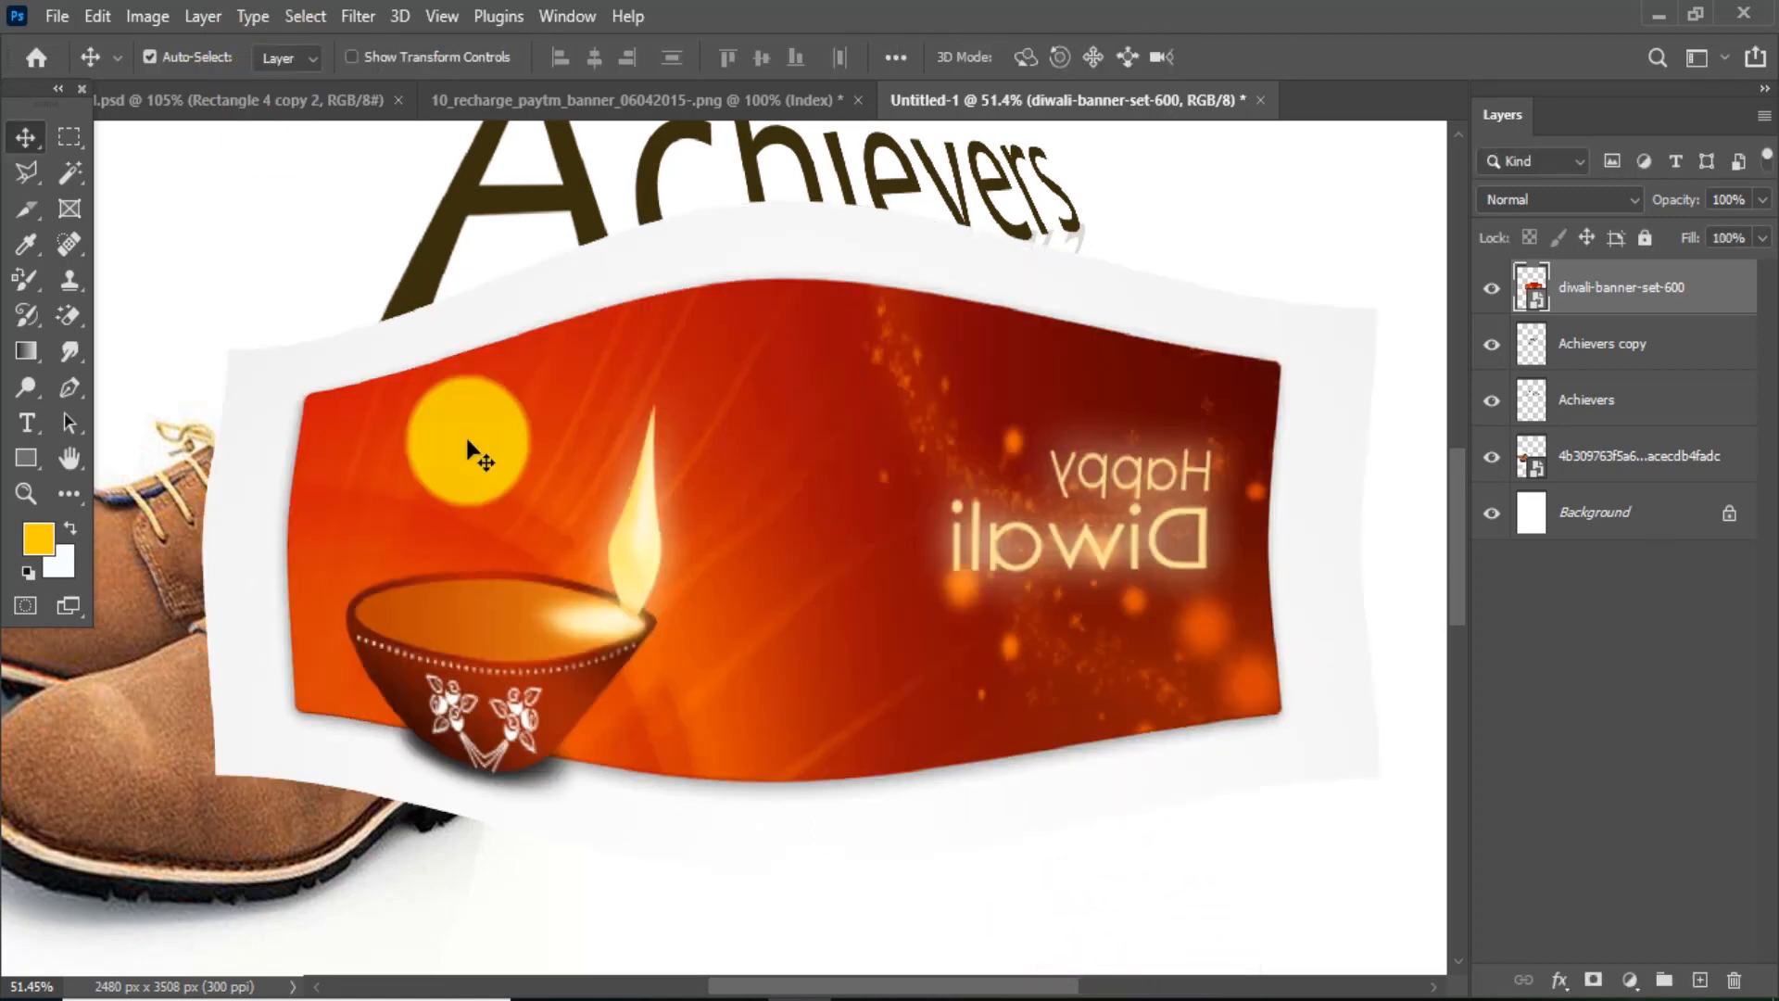
# Step: Reopen Free Transform on the Diwali banner, leave it unchanged and delete the diwali-banner-set-600 layer
pyautogui.hotkey('ctrl', 't')
pyautogui.rightClick(755, 567)
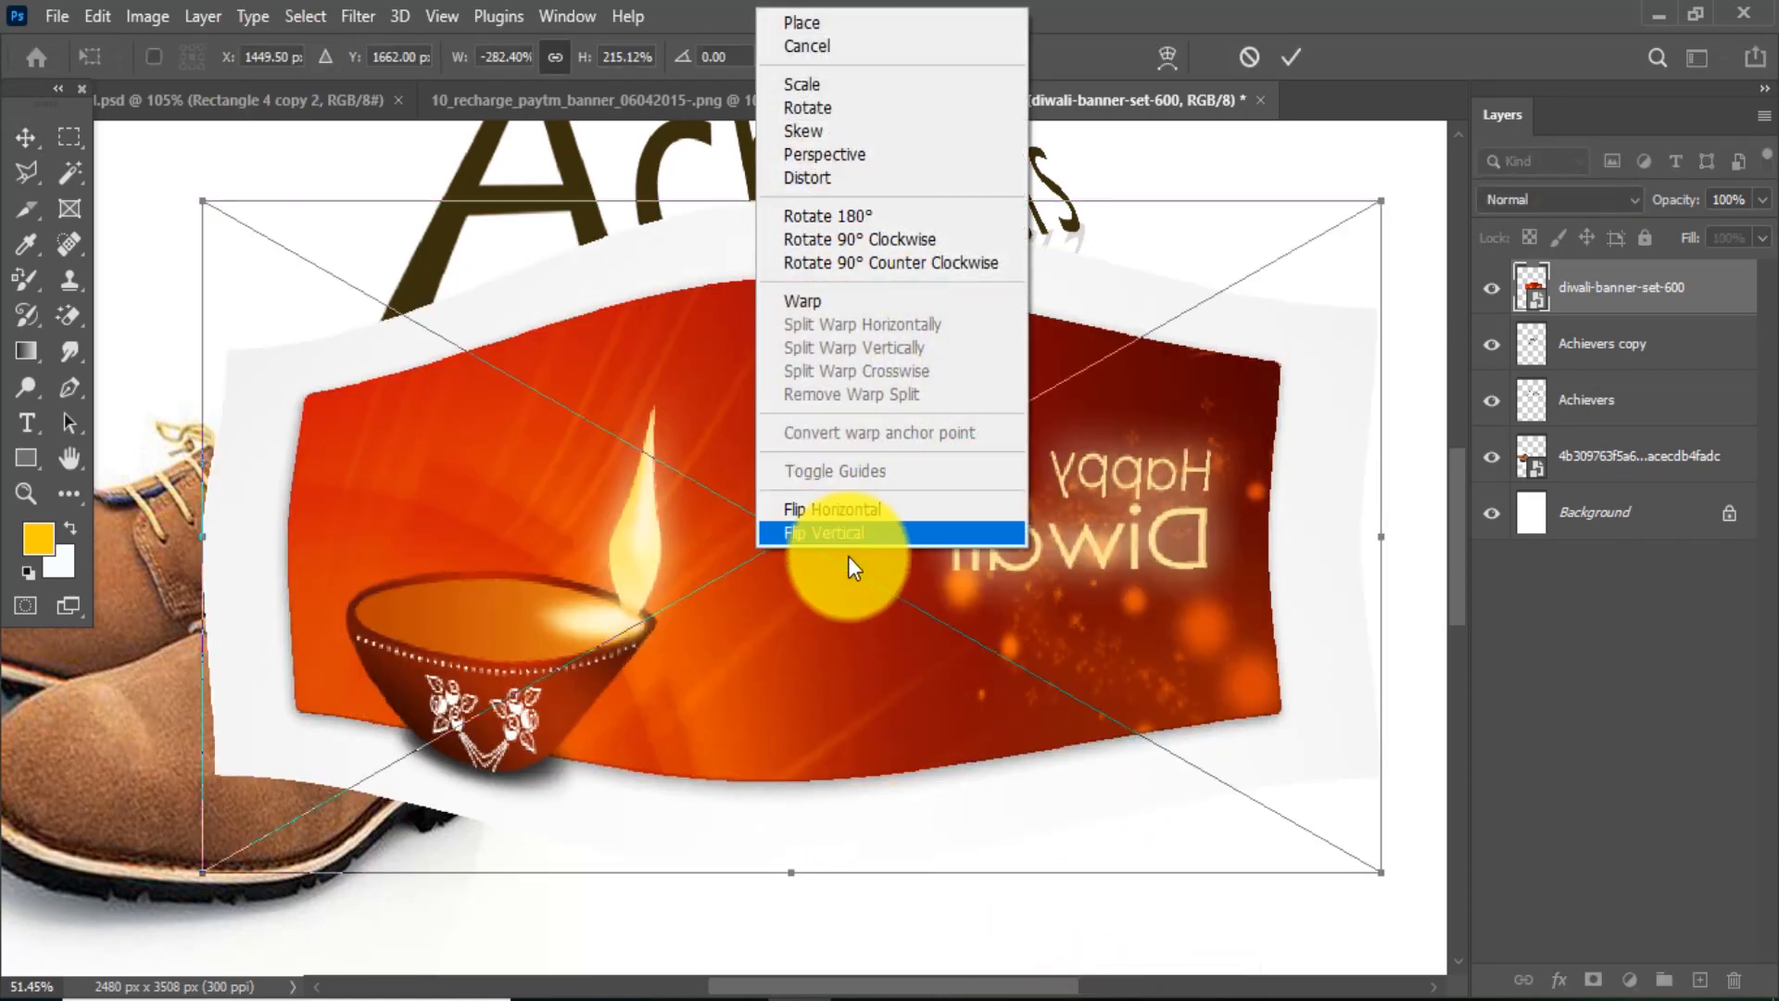
pyautogui.click(1061, 640)
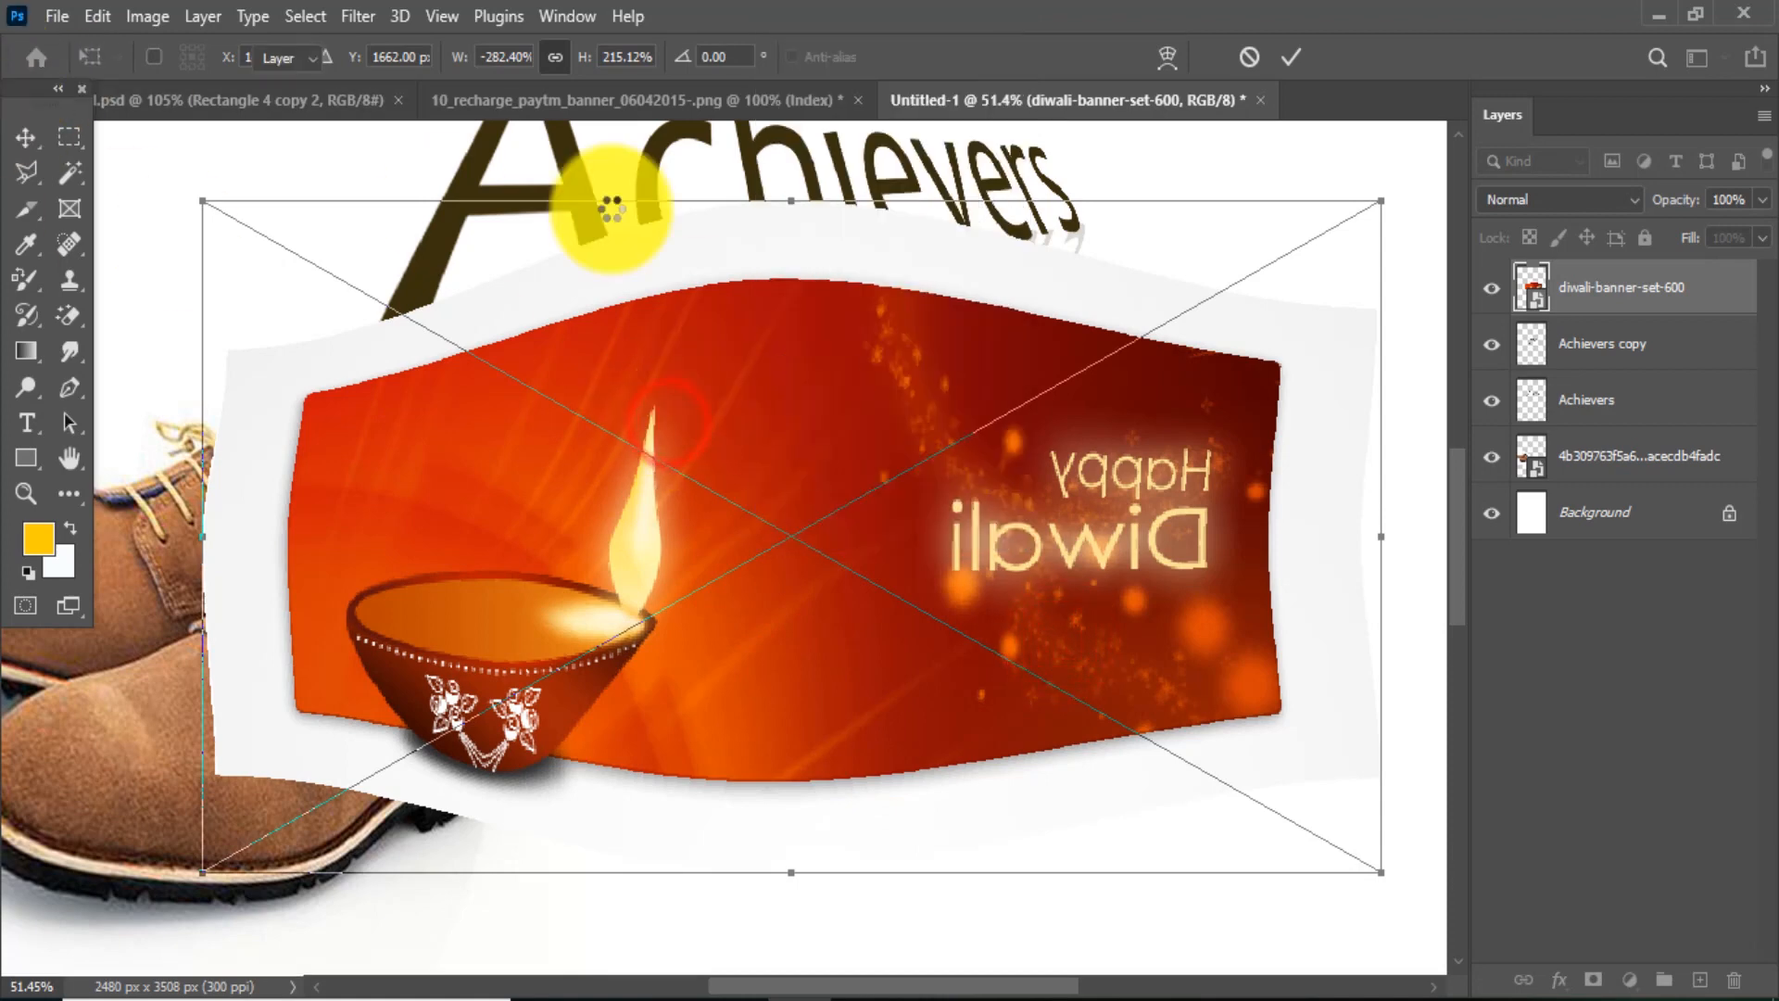
pyautogui.click(37, 132)
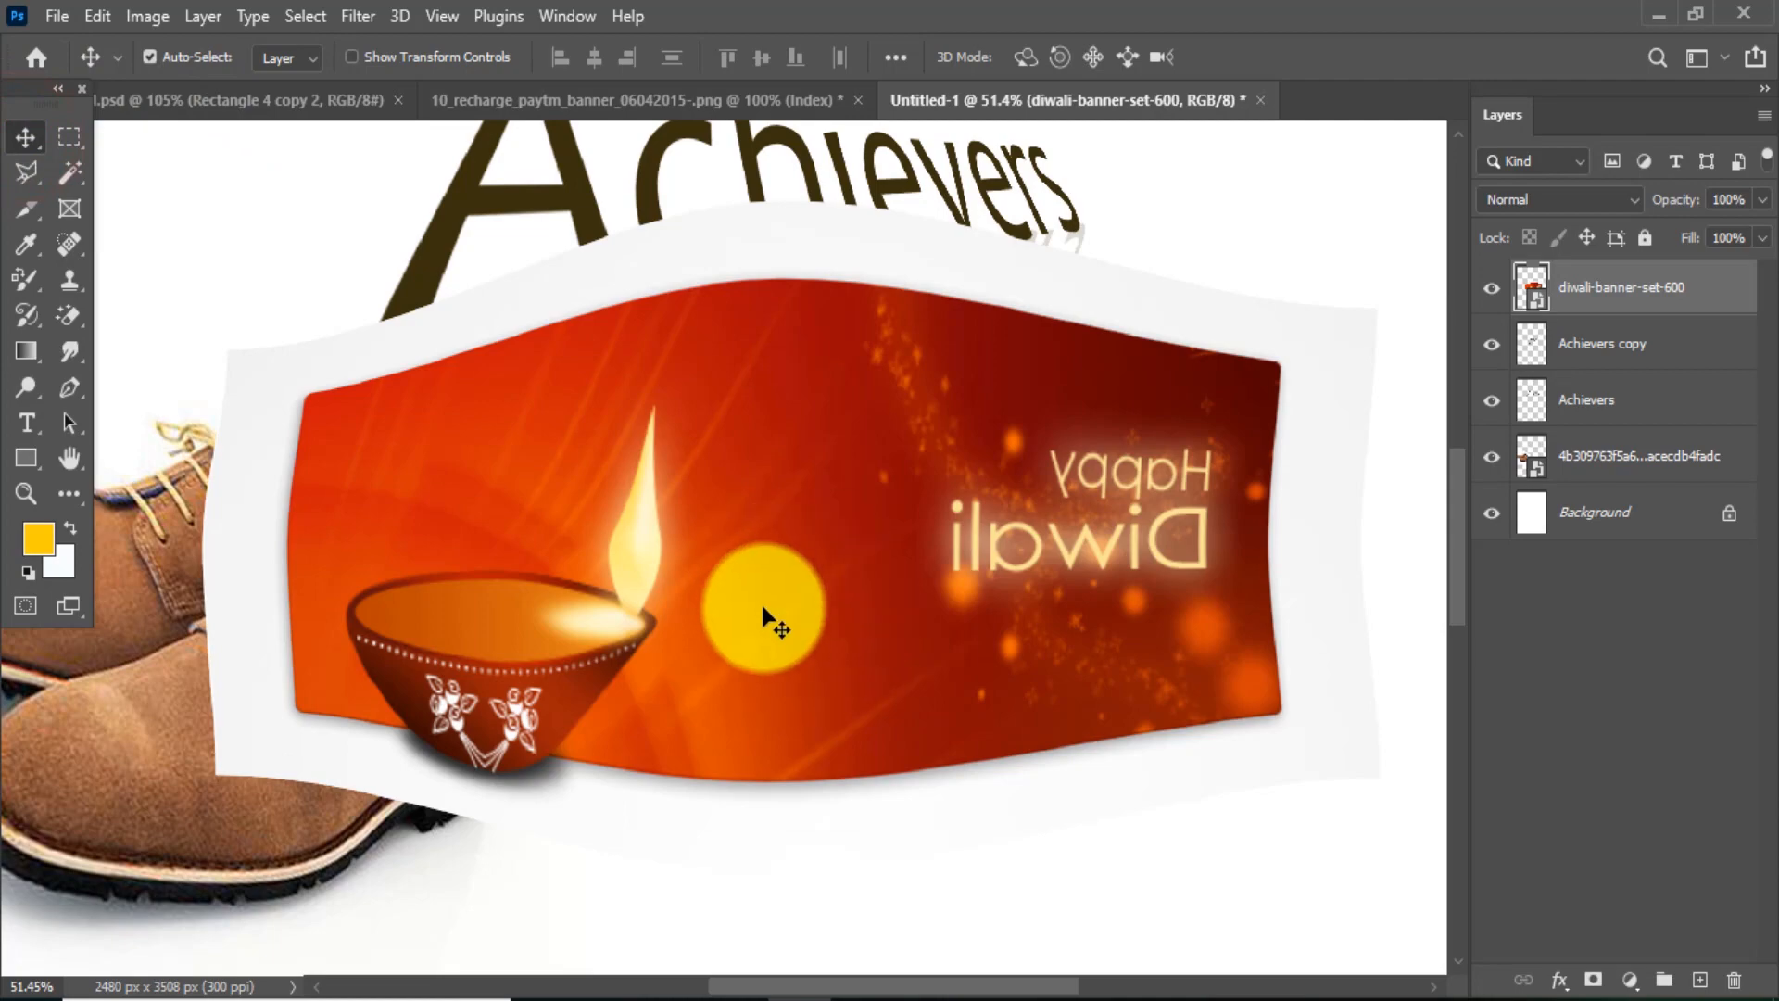
pyautogui.press('Delete')
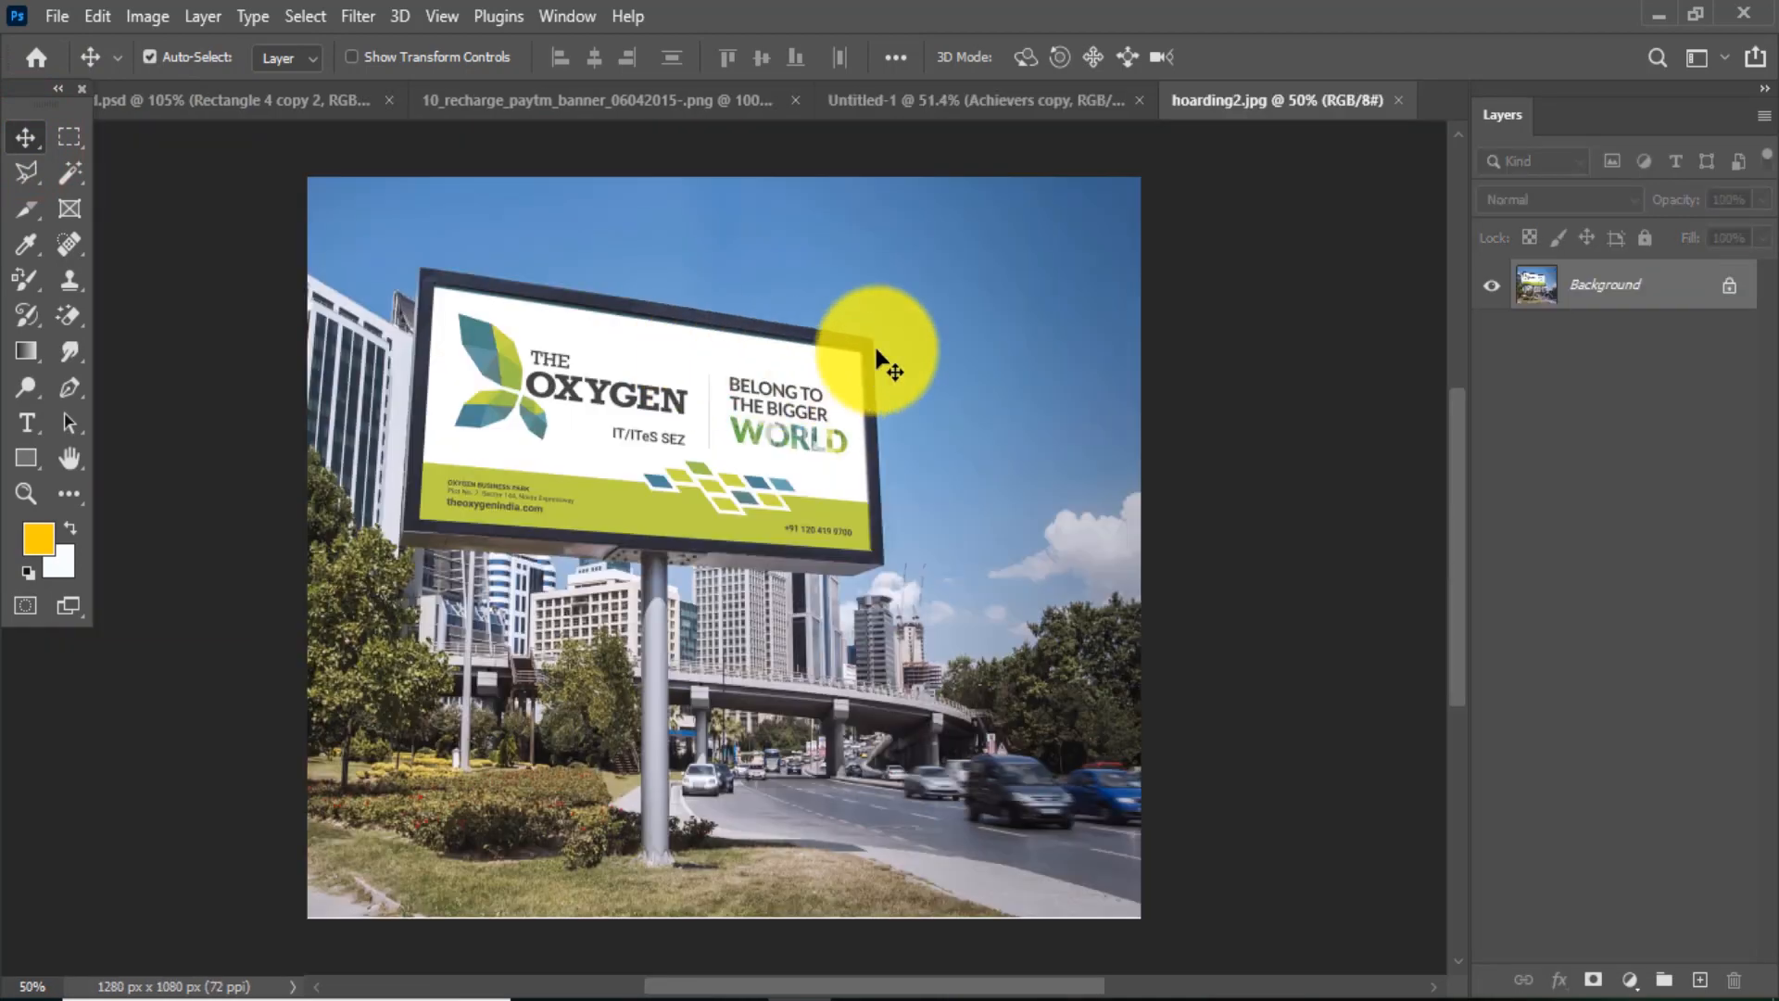
# Step: Embed the business-banner-template-simple-geometric-style-vector image in hoarding2.jpg, scaled to about 308% width and 379% height over the billboard
pyautogui.scroll(5, 446, 299)
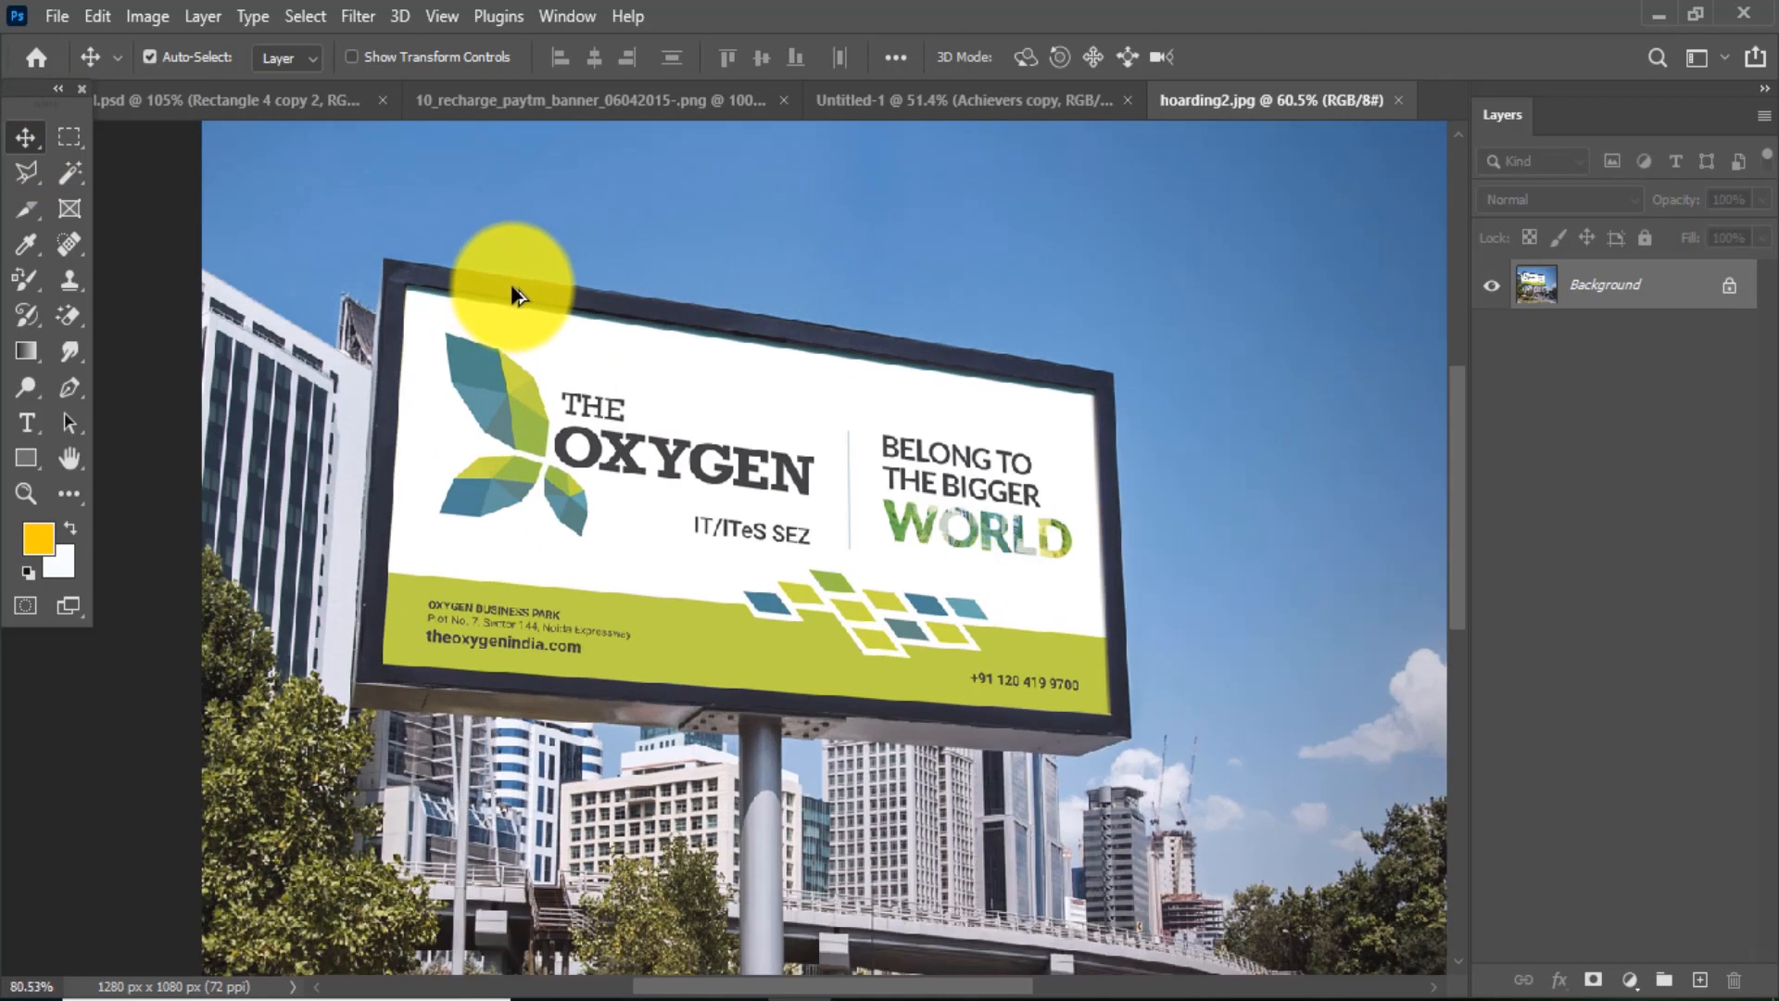
pyautogui.scroll(-1, 598, 331)
pyautogui.scroll(-2, 598, 332)
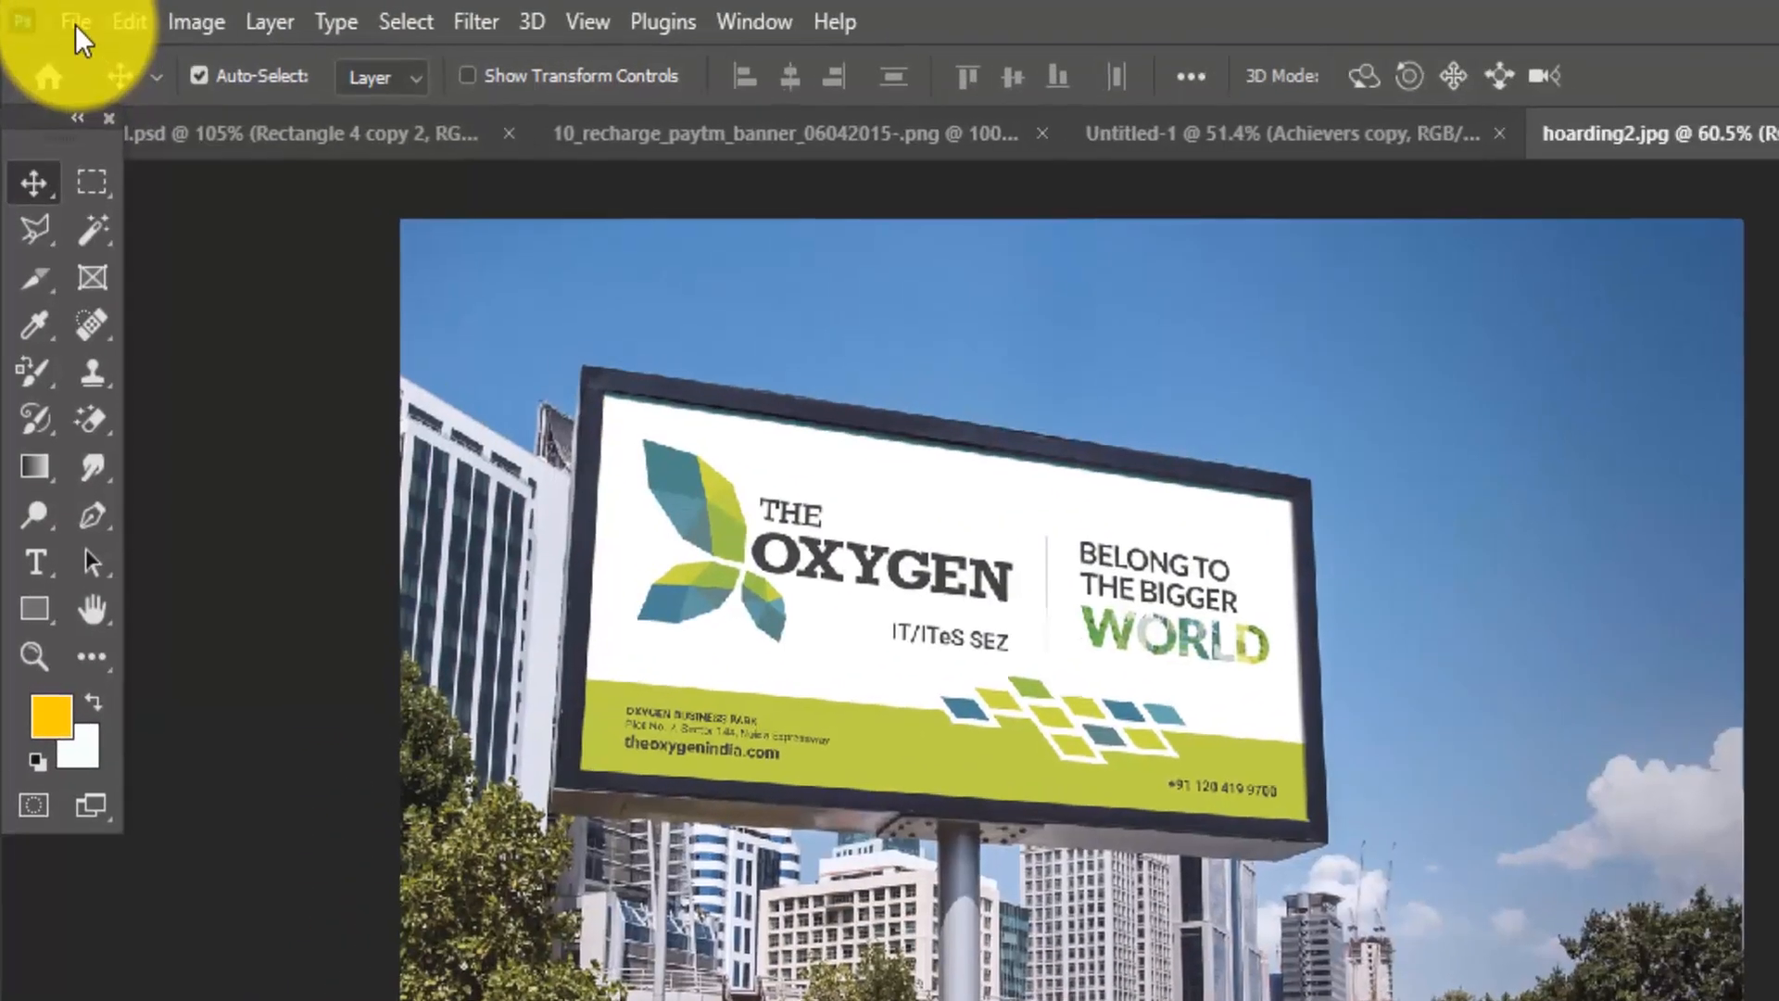
pyautogui.click(56, 15)
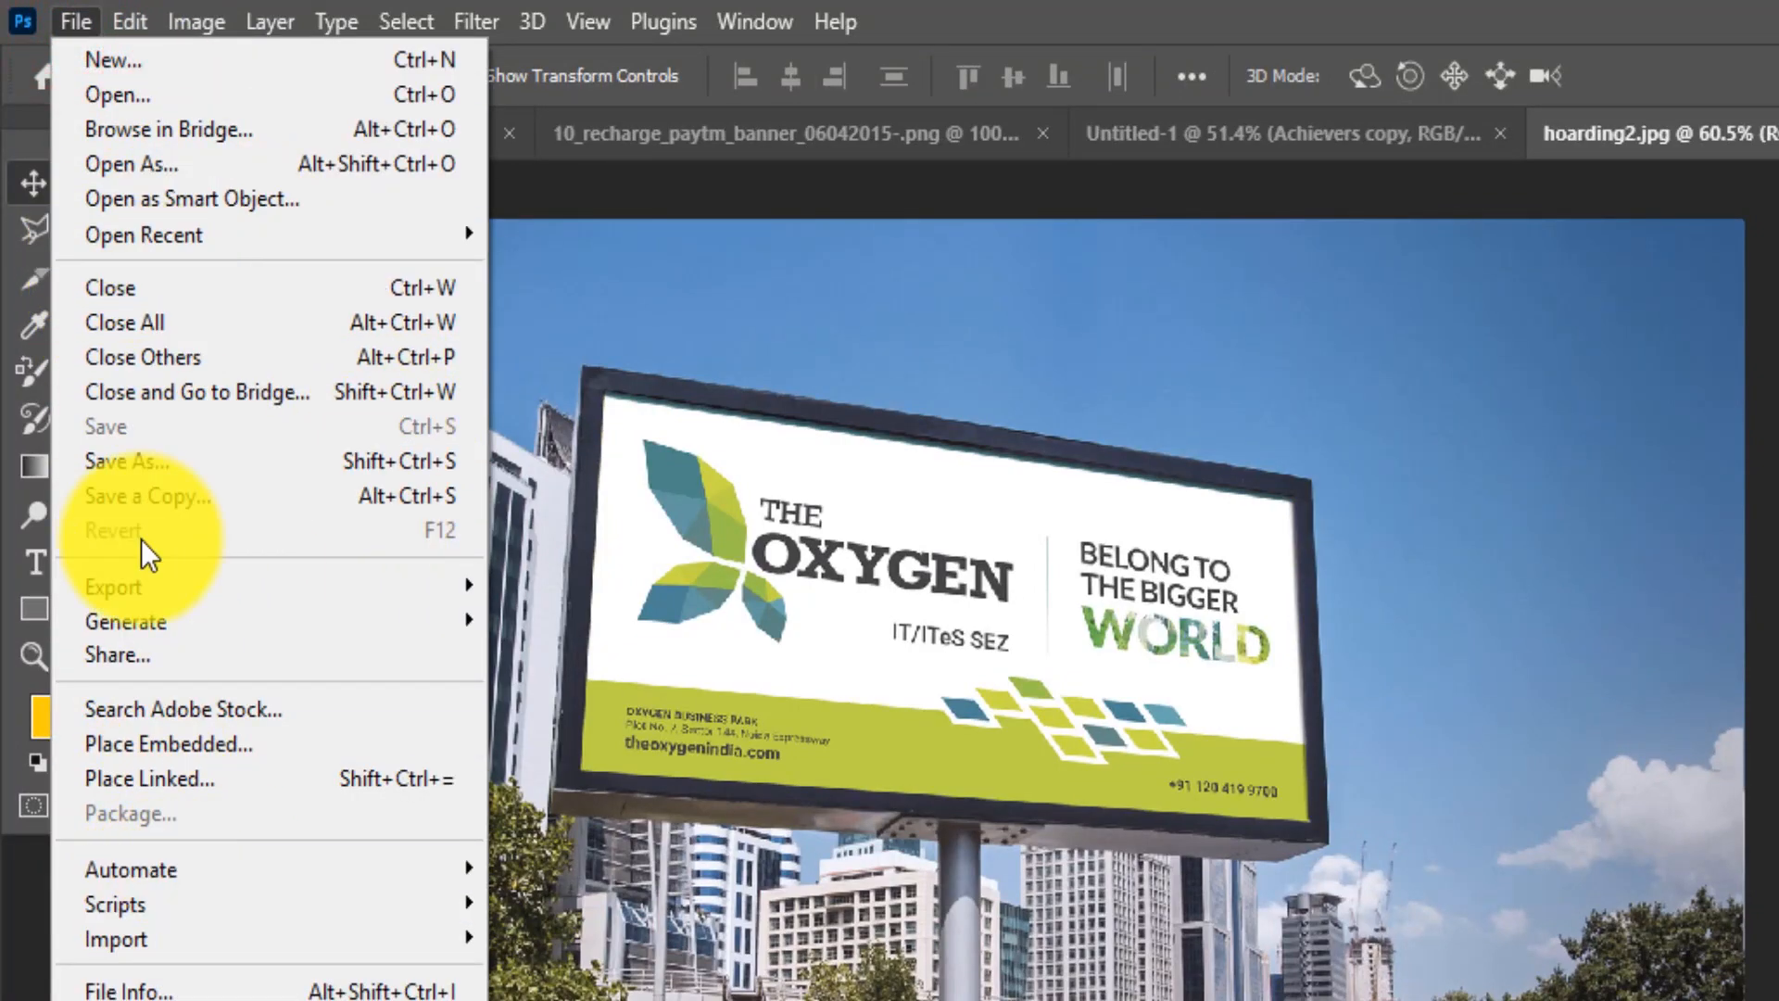
pyautogui.click(178, 732)
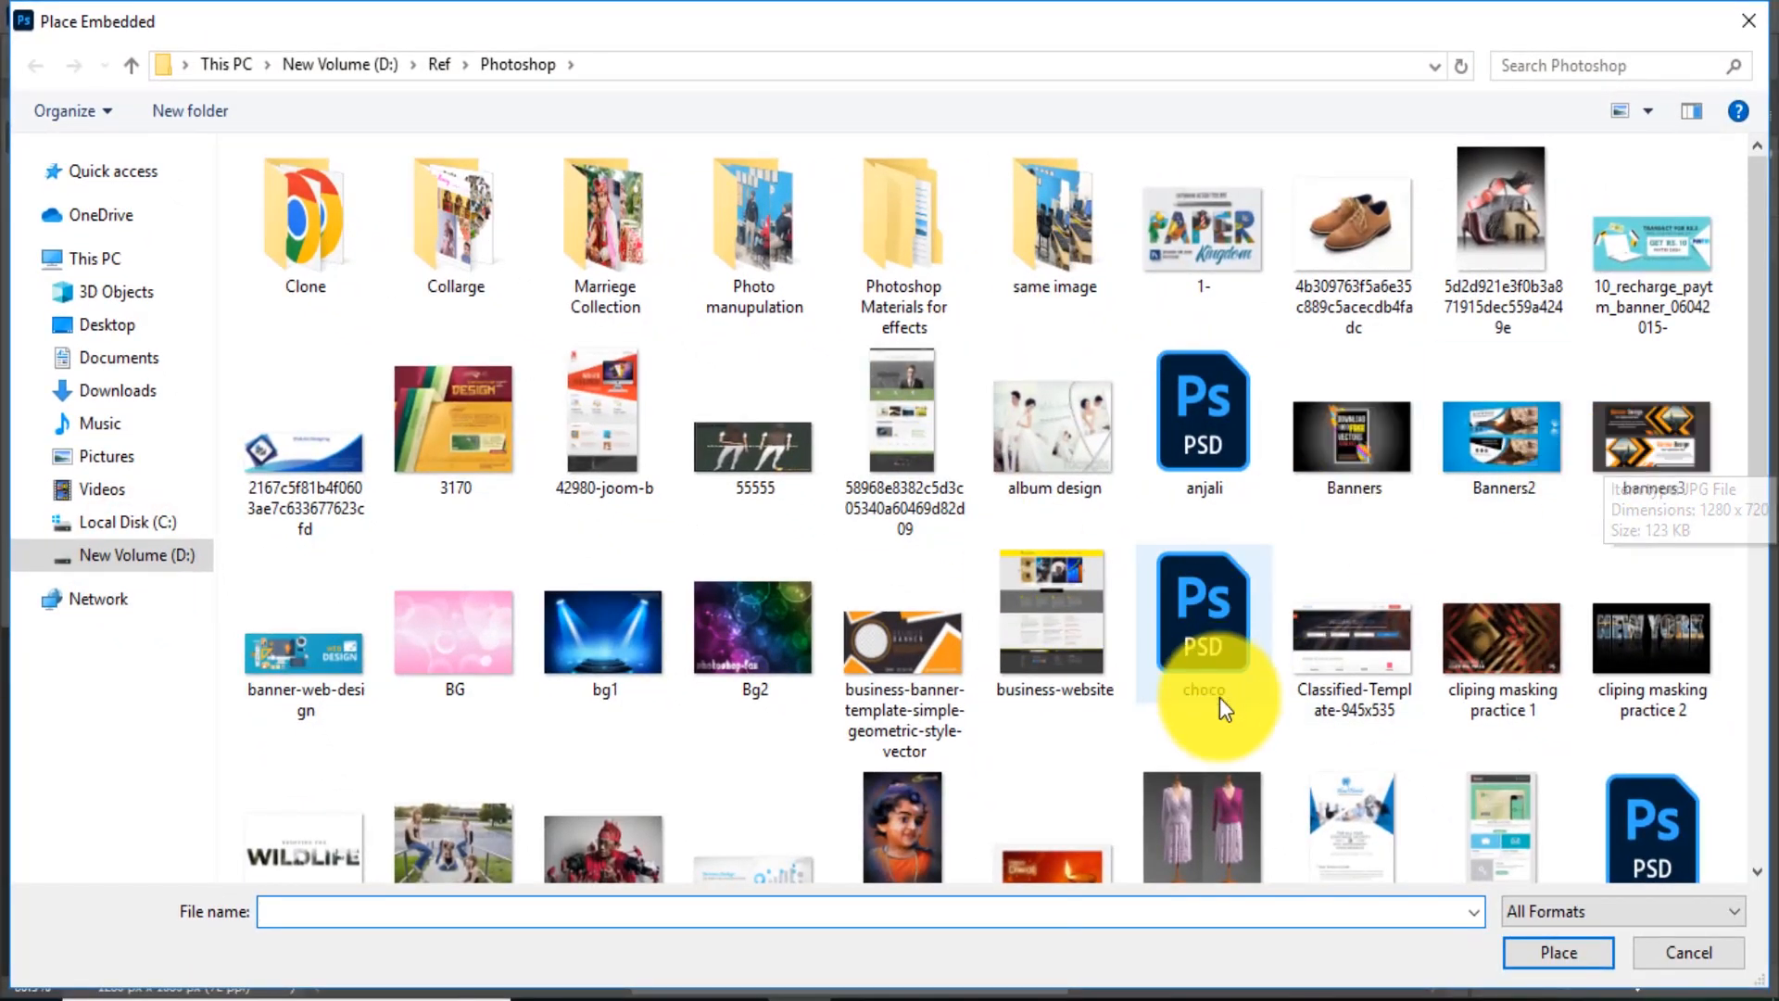
pyautogui.doubleClick(918, 665)
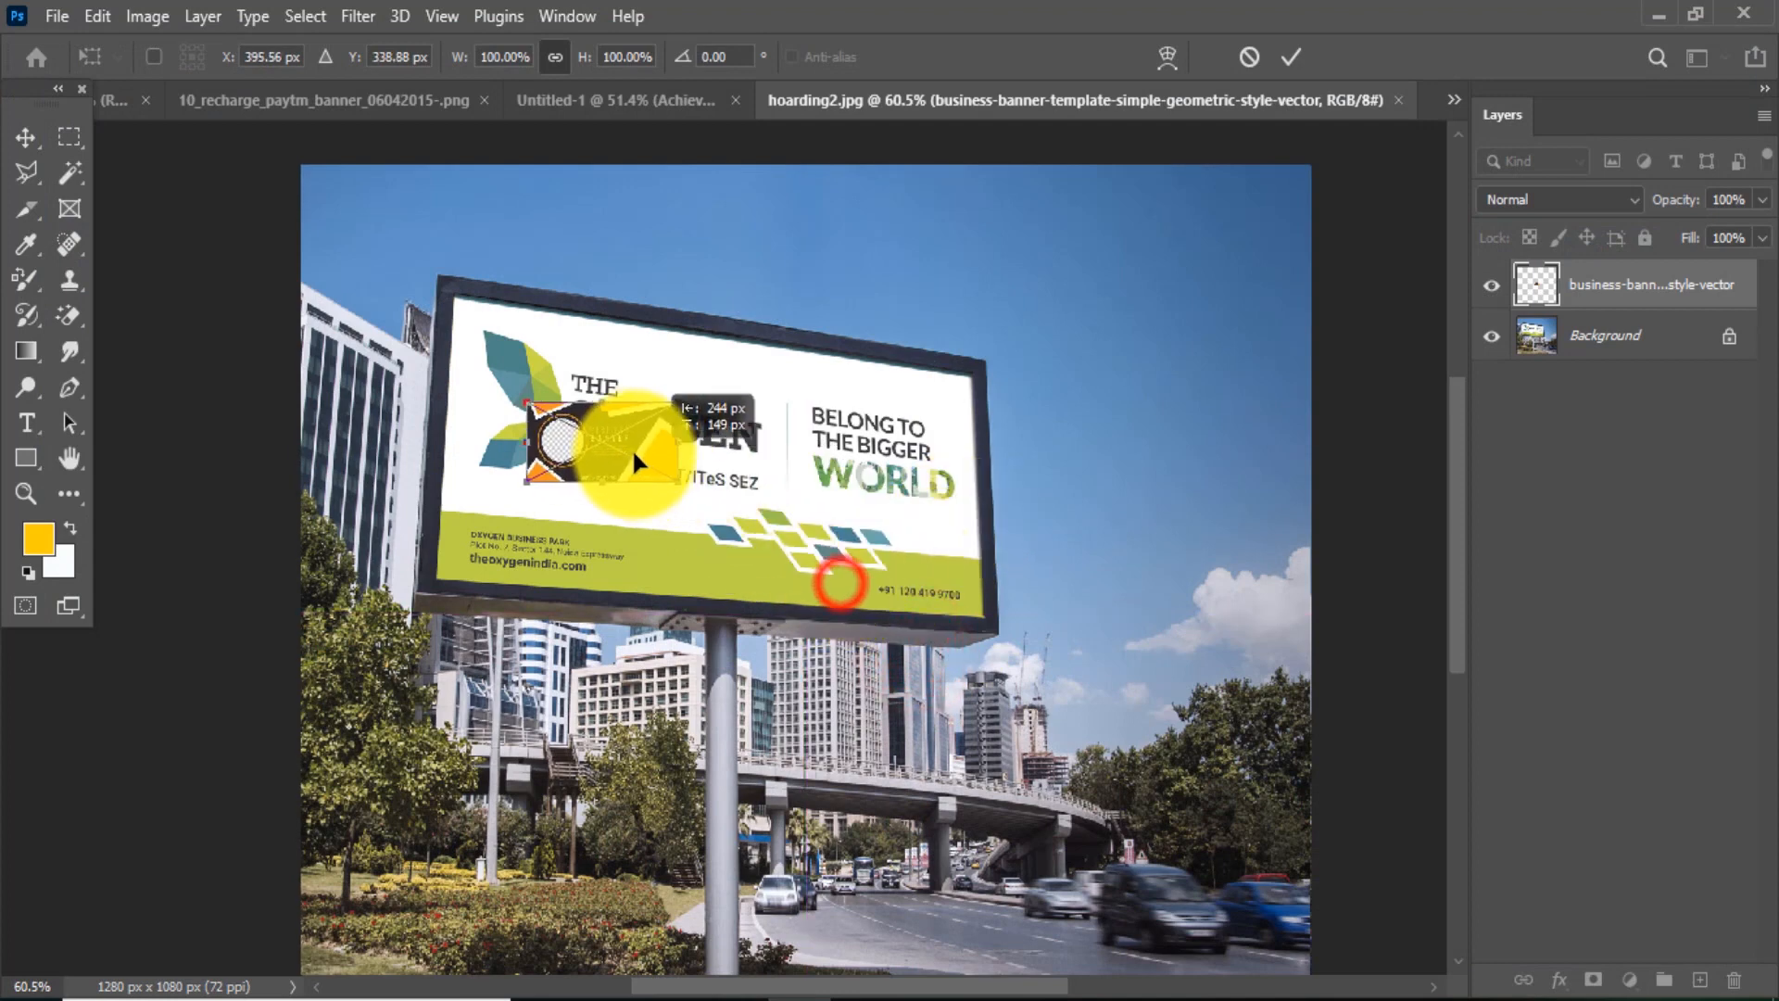
pyautogui.moveTo(667, 477); pyautogui.dragTo(930, 531)
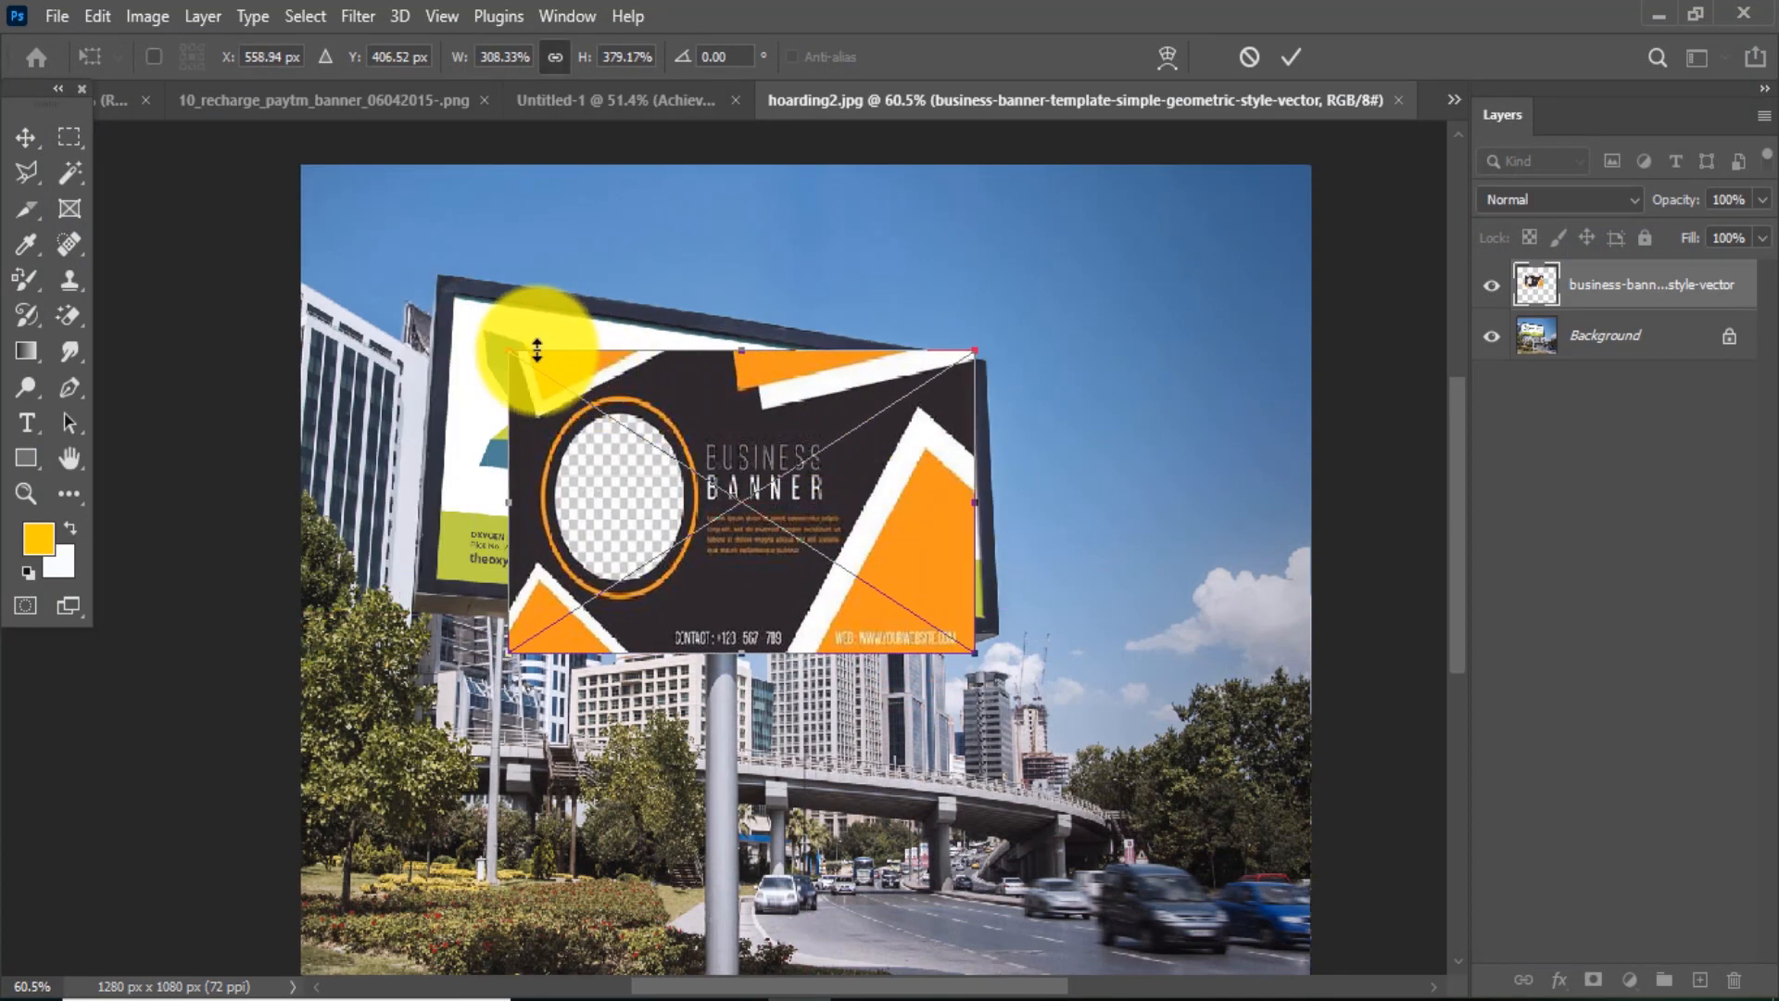
# Step: Distort the business banner so its four corners roughly match the inner corners of the billboard frame
pyautogui.scroll(5, 539, 354)
pyautogui.rightClick(569, 414)
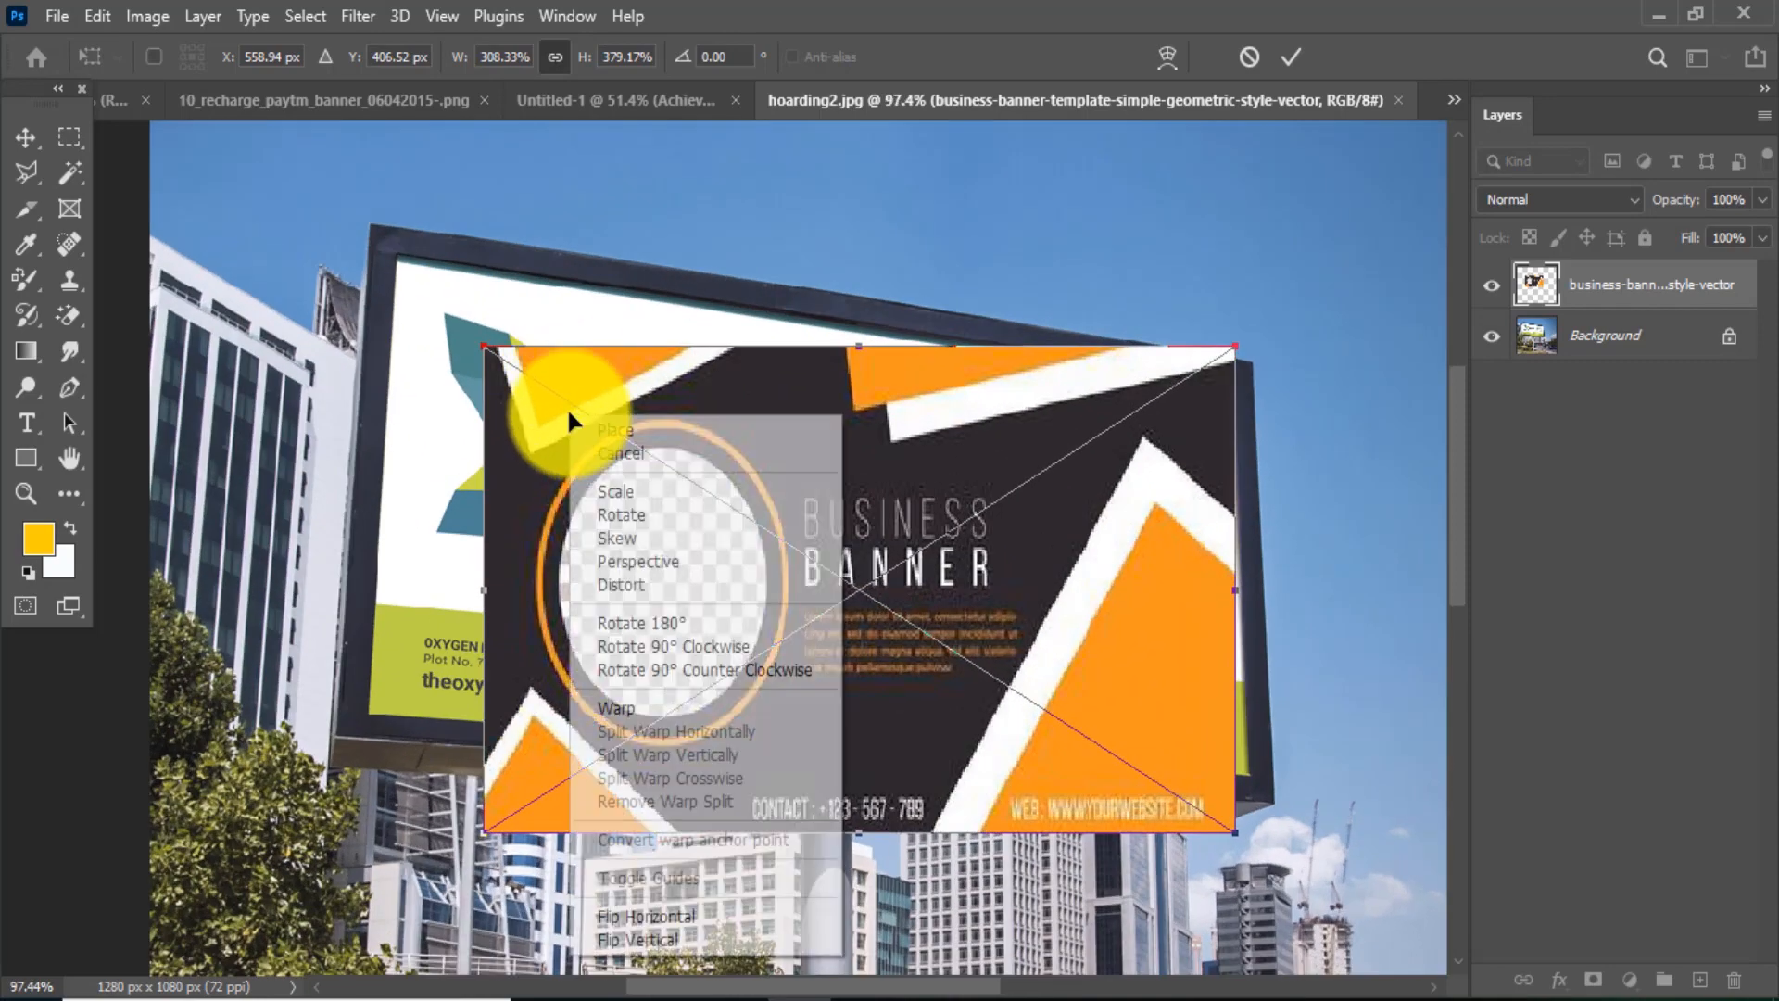
pyautogui.click(615, 588)
pyautogui.moveTo(508, 408); pyautogui.dragTo(399, 256)
pyautogui.moveTo(463, 818); pyautogui.dragTo(369, 720)
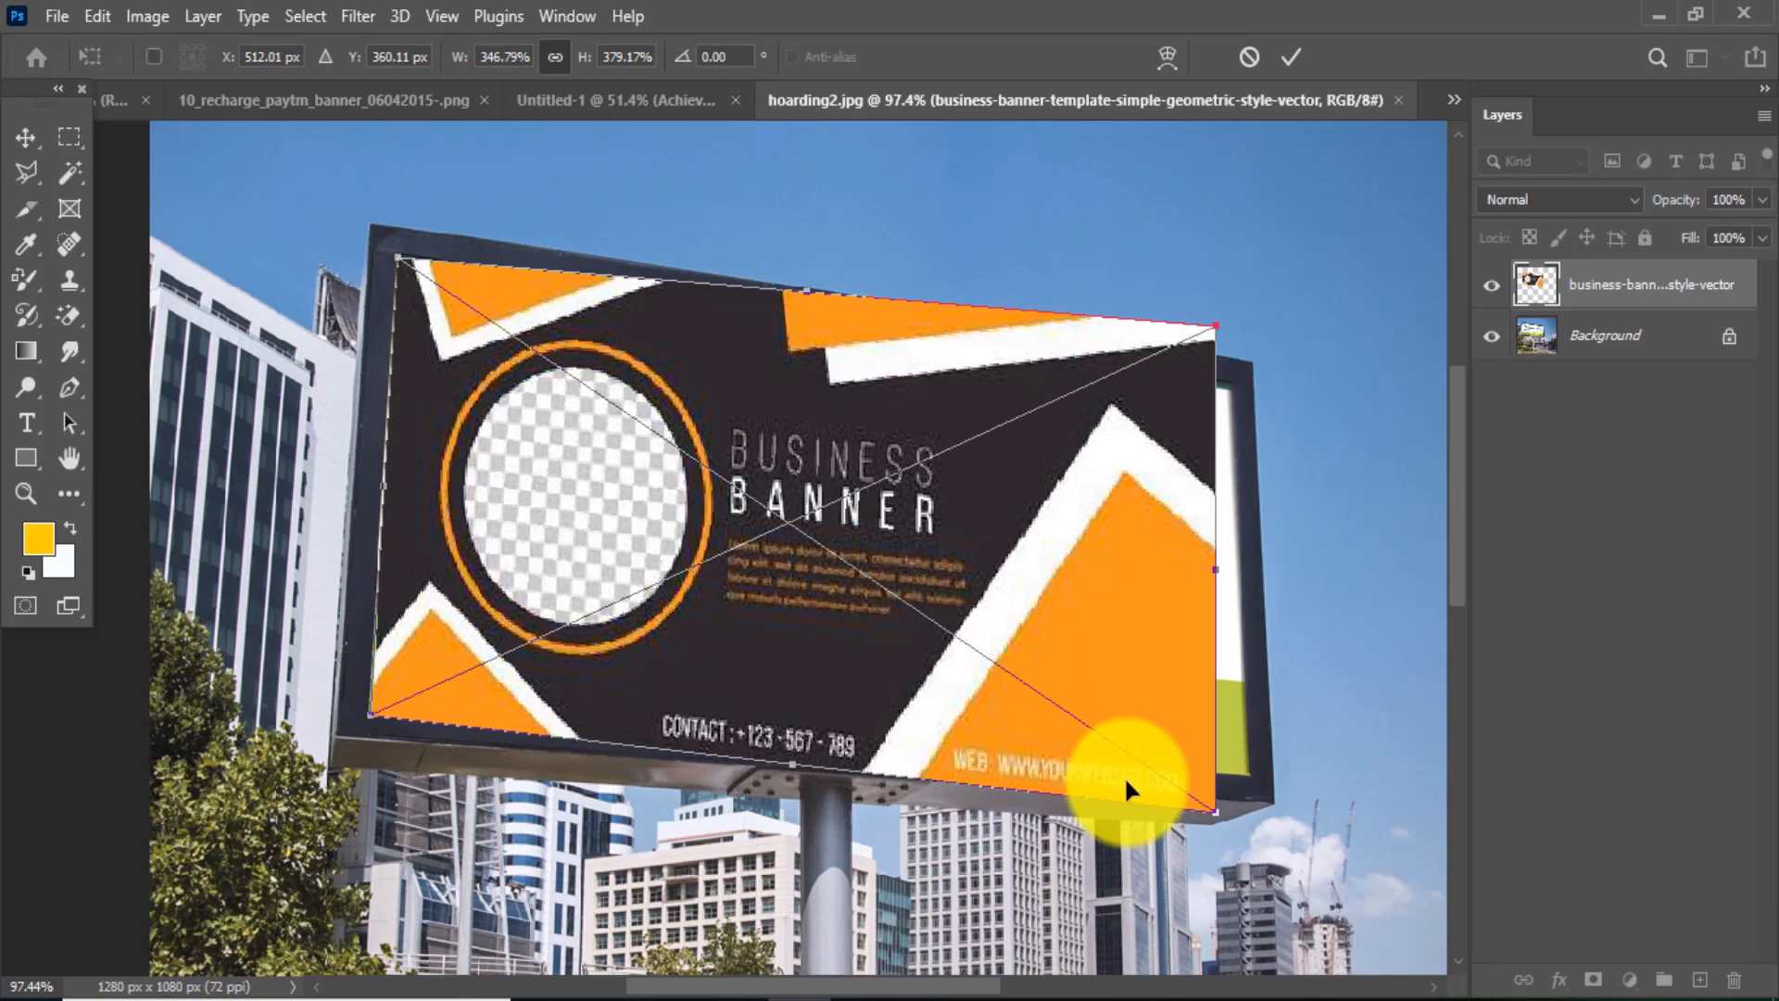
pyautogui.moveTo(1214, 820); pyautogui.dragTo(1252, 783)
pyautogui.moveTo(1217, 335); pyautogui.dragTo(1235, 390)
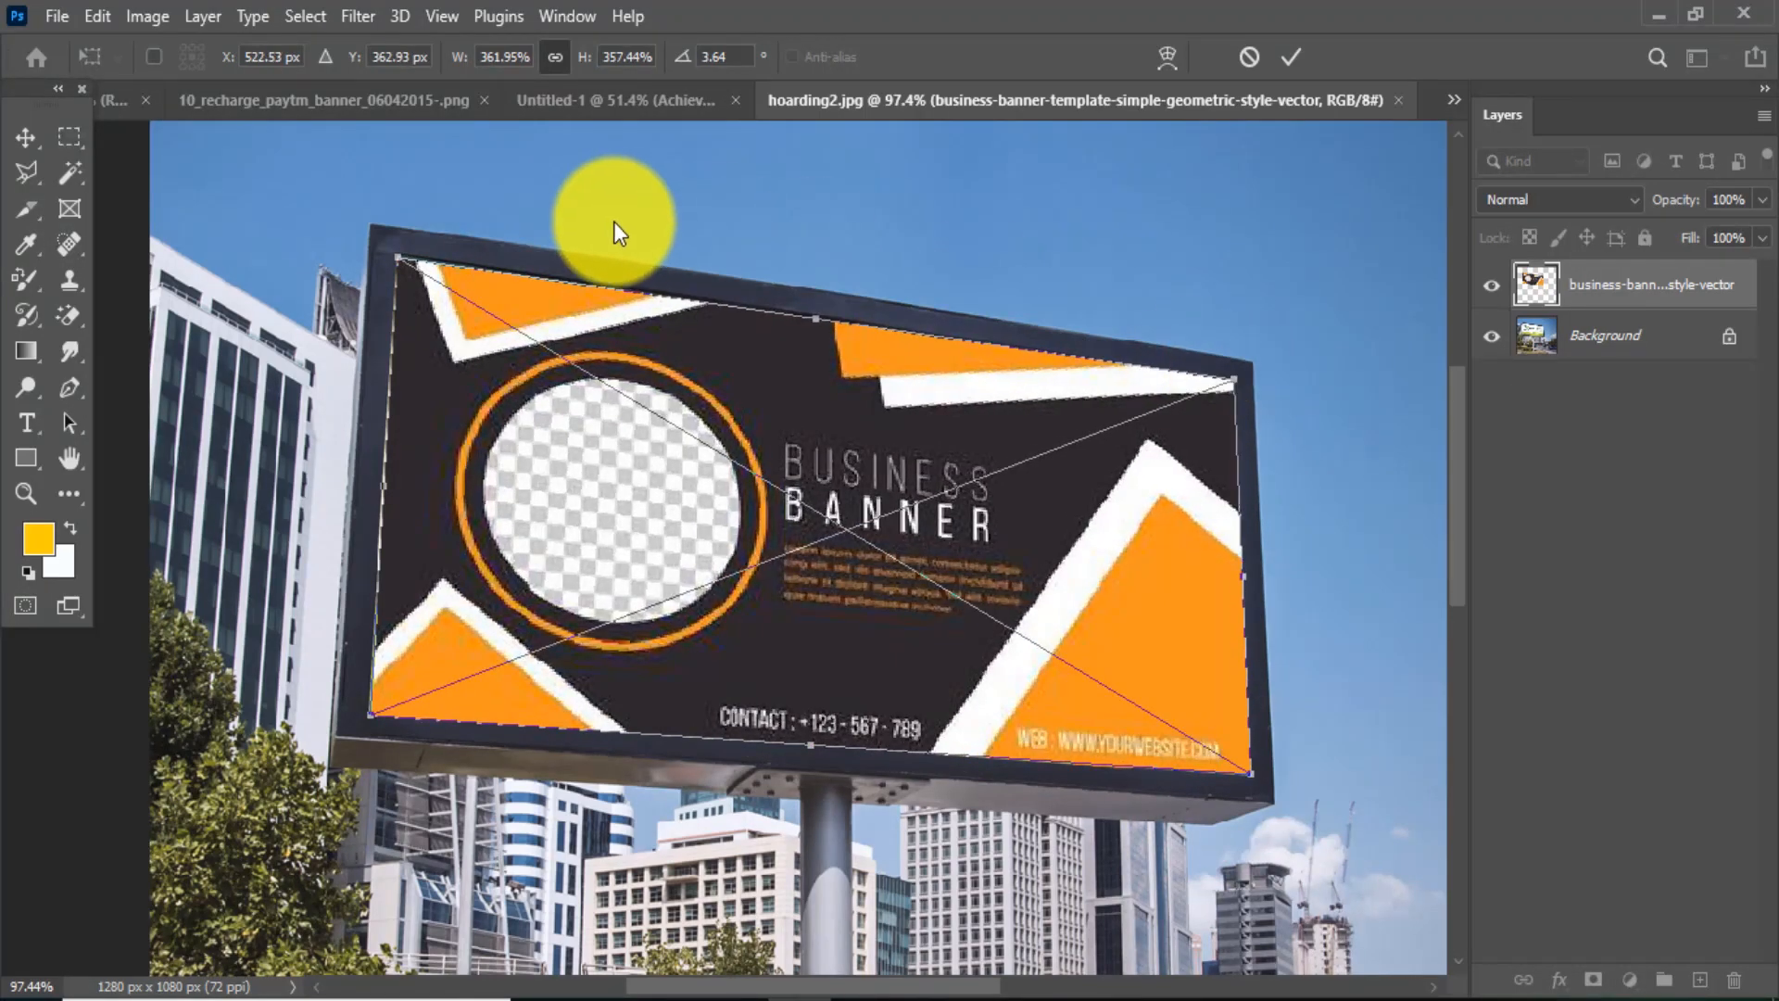
# Step: Fine-tune the business banner's upper-left corner to meet the inner corner of the billboard frame
pyautogui.scroll(3, 636, 202)
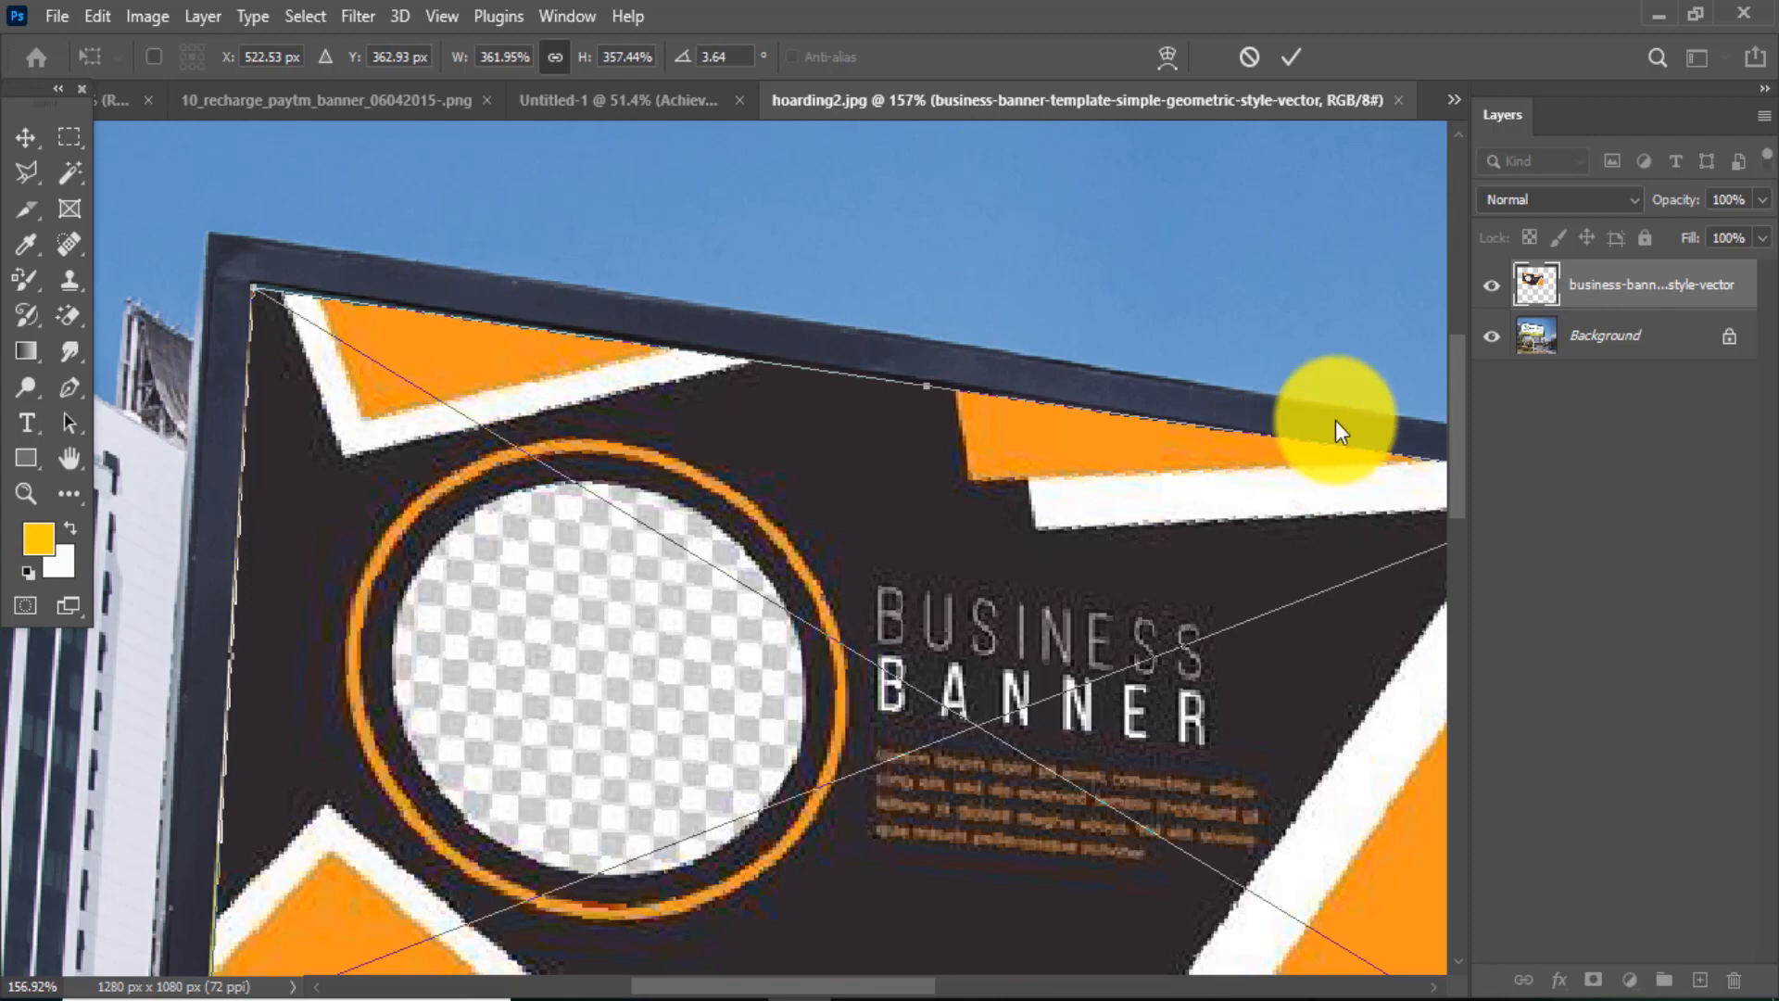
pyautogui.rightClick(926, 428)
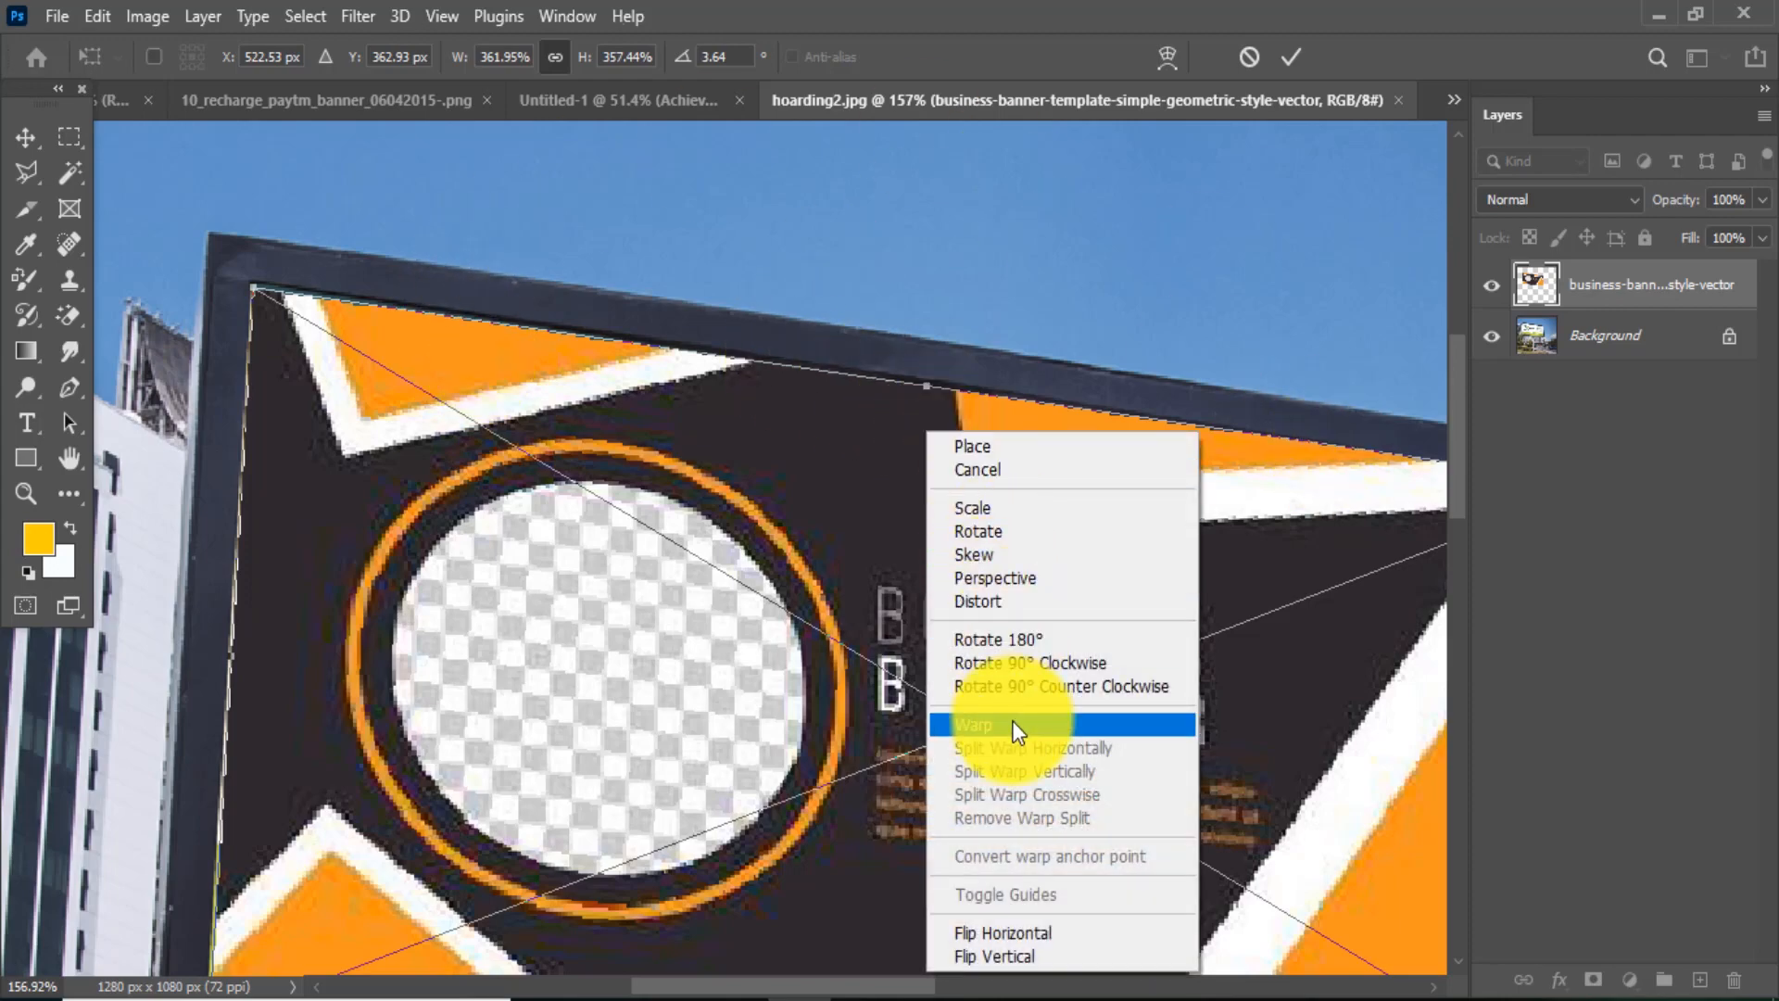
pyautogui.click(727, 524)
pyautogui.scroll(6, 176, 223)
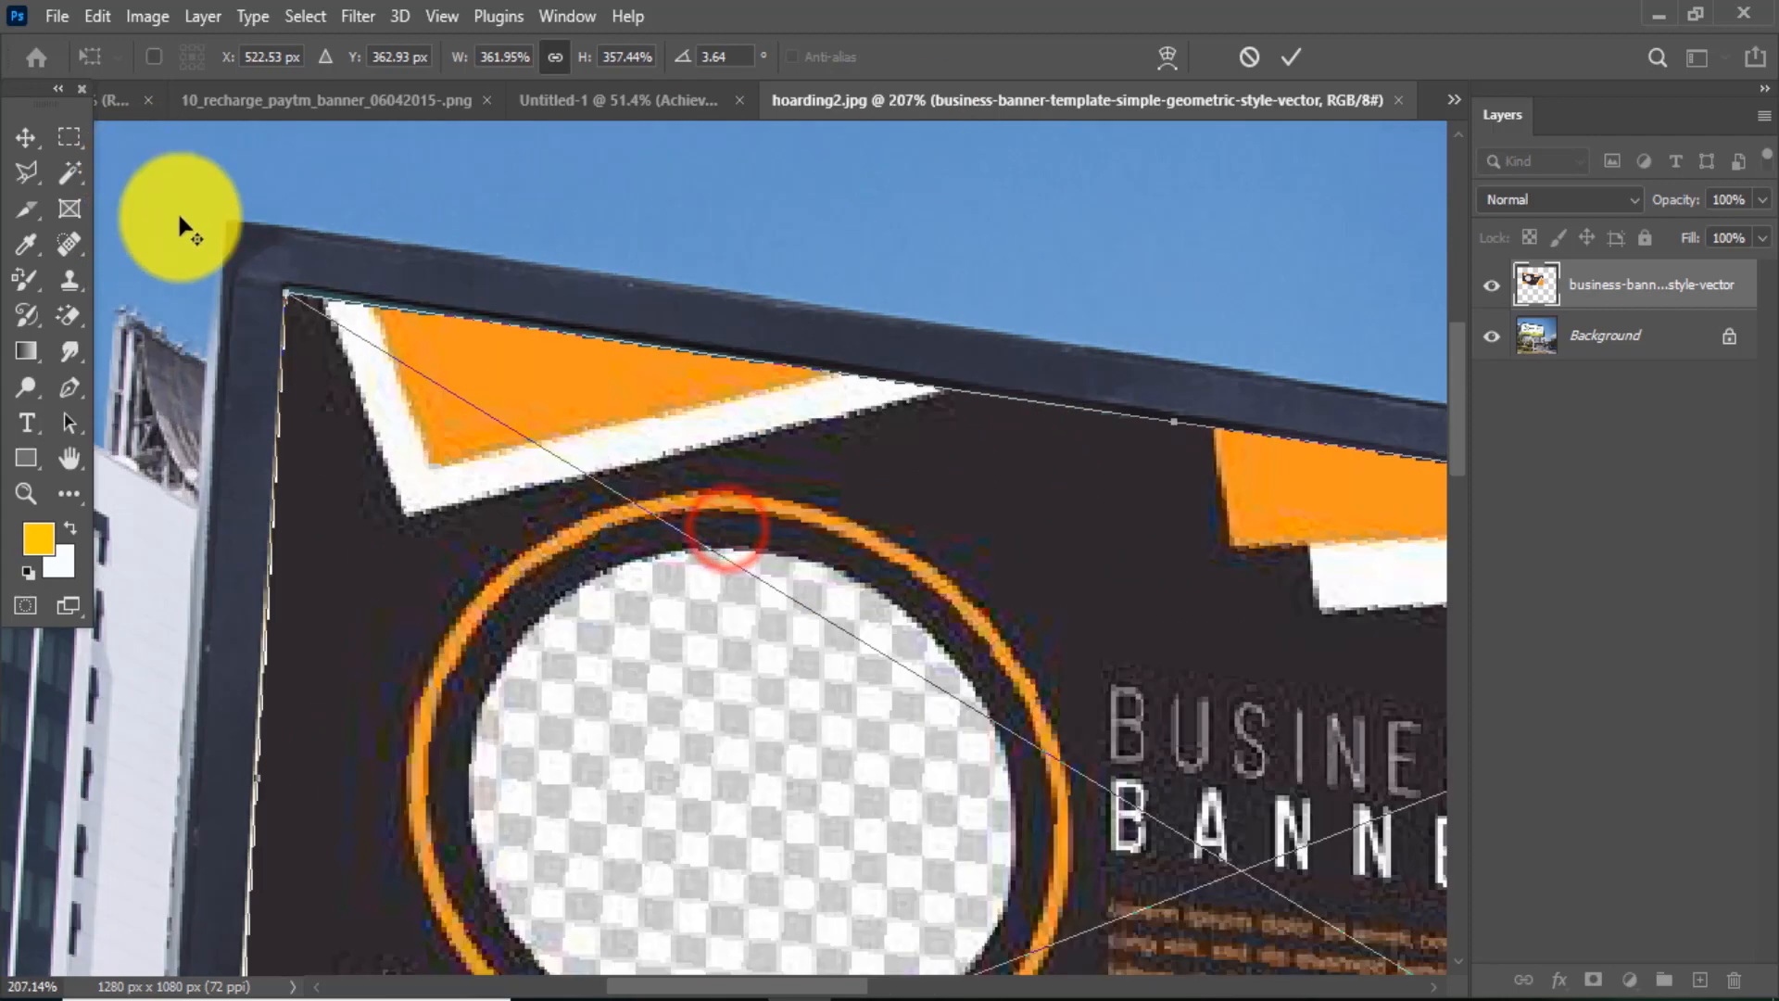
pyautogui.moveTo(325, 343); pyautogui.dragTo(320, 326)
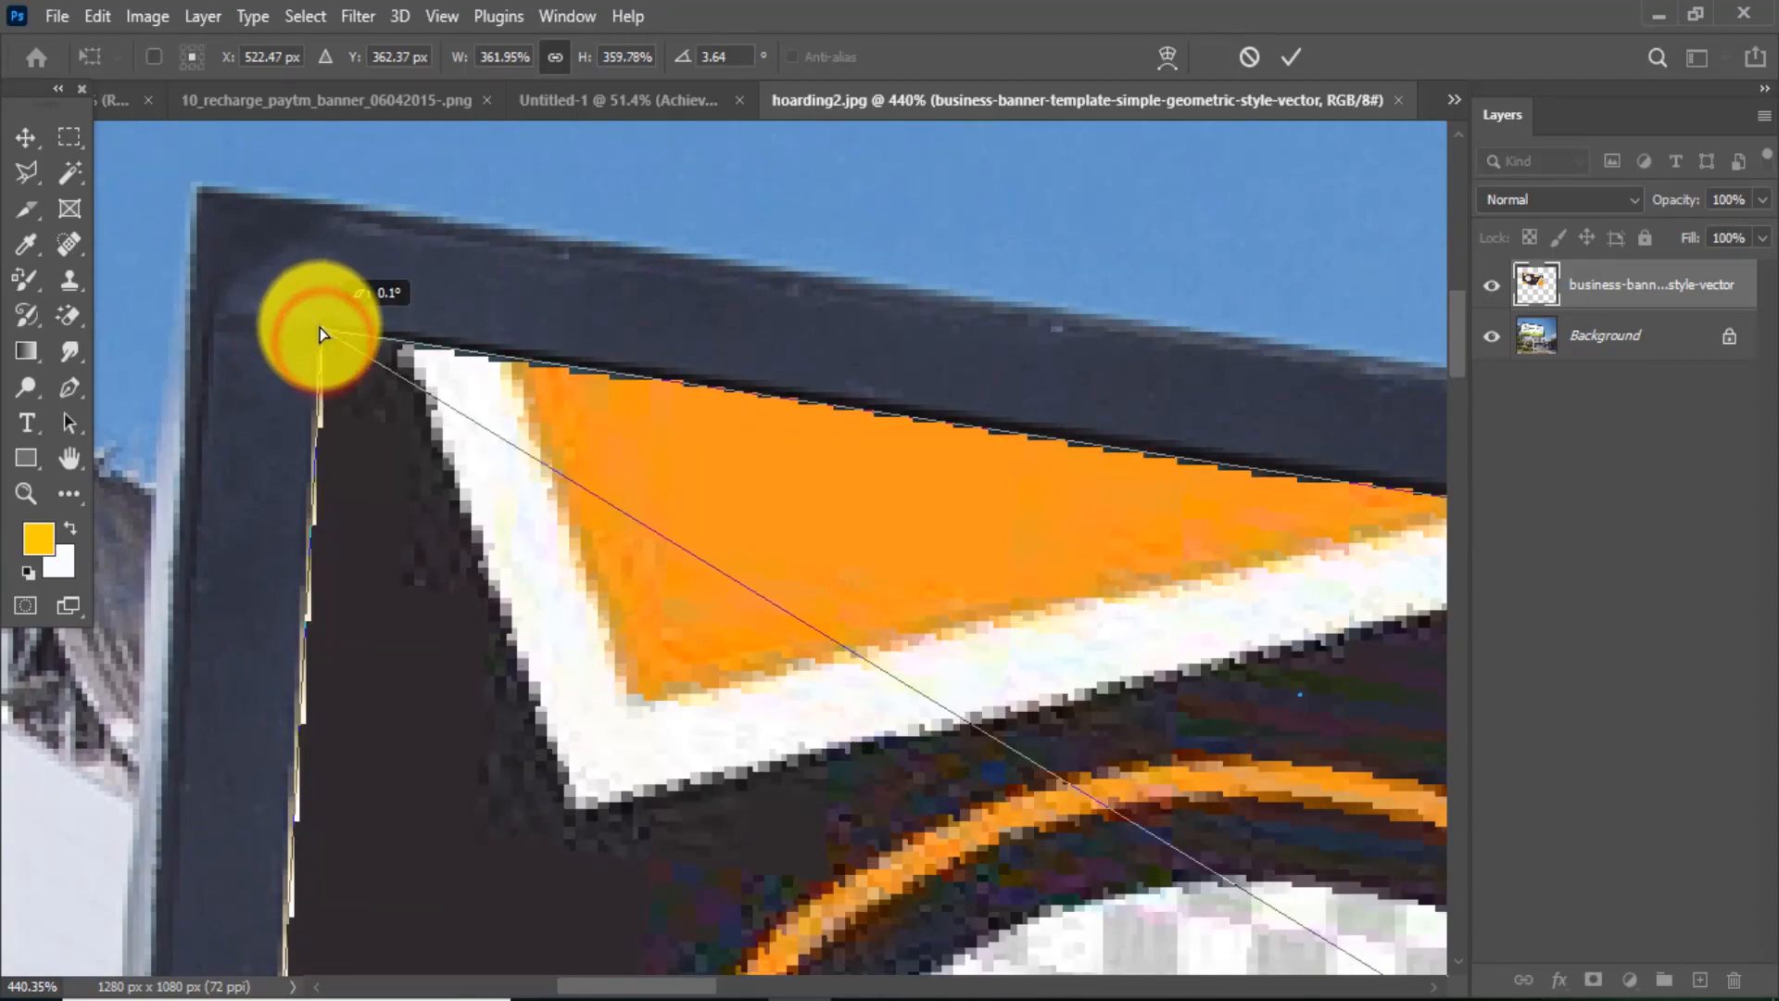
# Step: Fine-tune the business banner's upper-right and lower-right corners to meet the inner corners of the billboard frame
pyautogui.scroll(-5, 333, 346)
pyautogui.moveTo(1136, 516); pyautogui.dragTo(611, 419)
pyautogui.moveTo(866, 485); pyautogui.dragTo(838, 449)
pyautogui.click(1031, 525)
pyautogui.scroll(5, 1209, 402)
pyautogui.moveTo(1199, 384); pyautogui.dragTo(1192, 396)
pyautogui.scroll(-3, 1195, 398)
pyautogui.scroll(-3, 1197, 405)
pyautogui.scroll(5, 1155, 652)
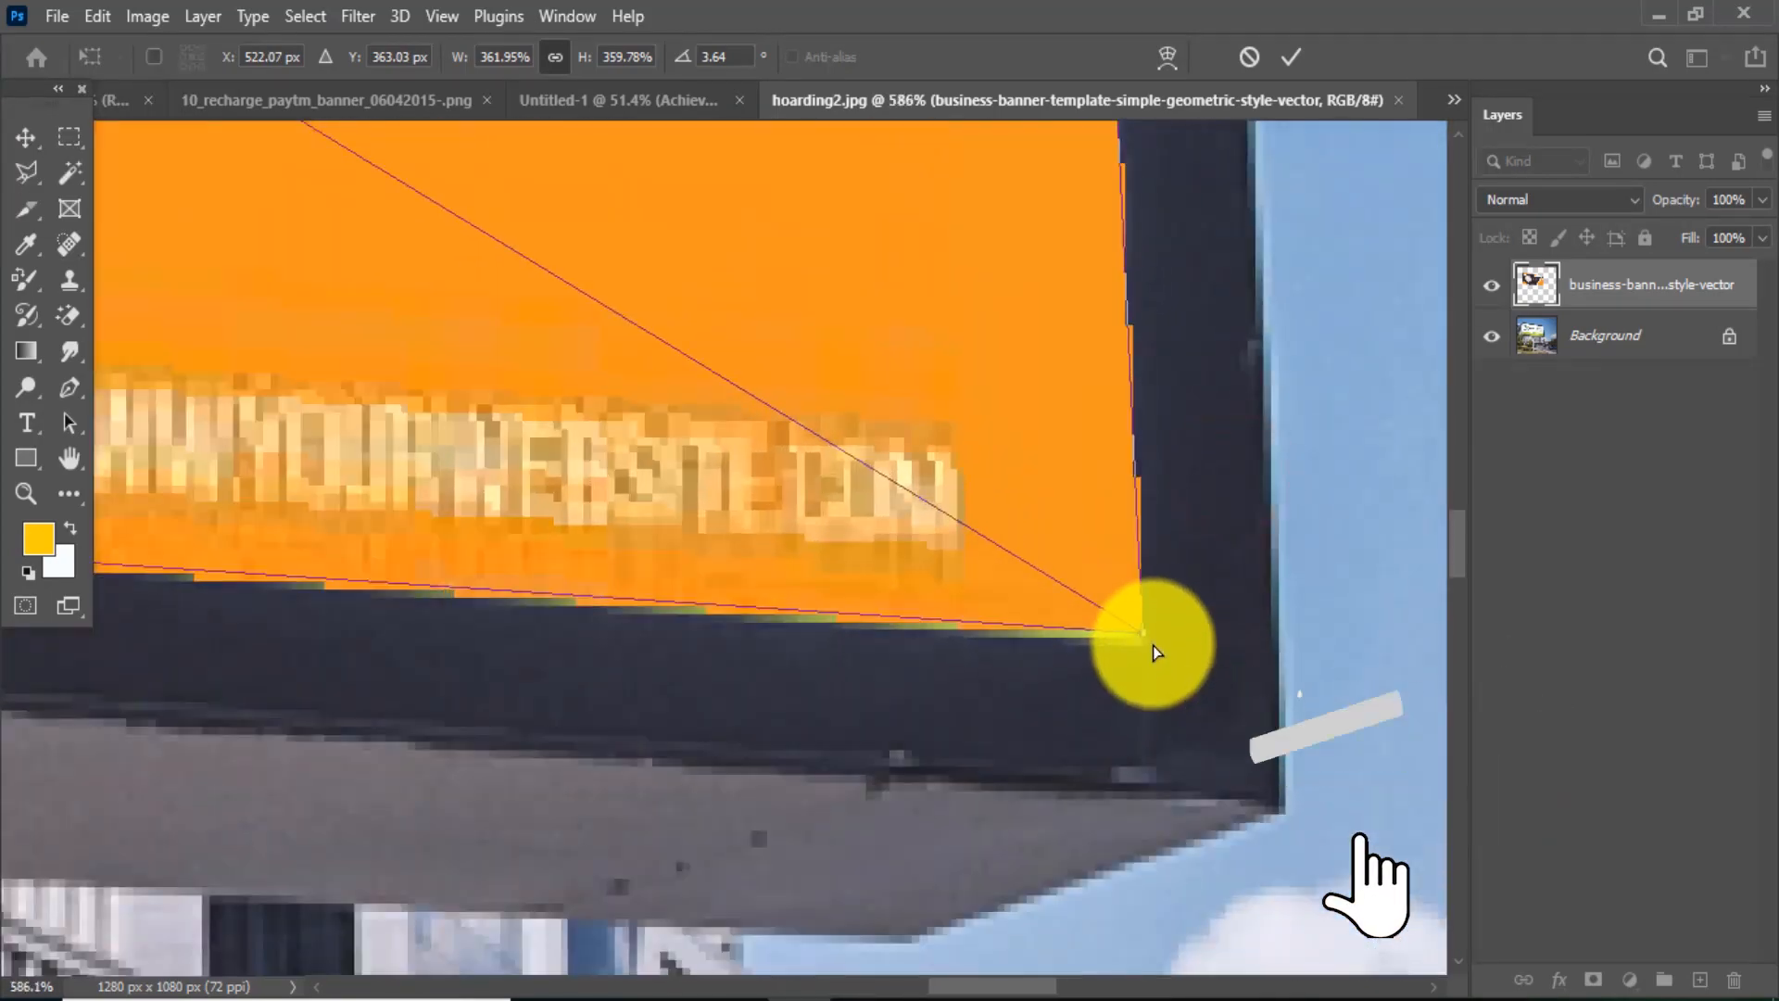
pyautogui.moveTo(1147, 640); pyautogui.dragTo(1141, 646)
# Step: Fit the business banner's lower-left corner to the billboard frame and apply the distortion
pyautogui.scroll(-5, 1142, 649)
pyautogui.scroll(6, 571, 753)
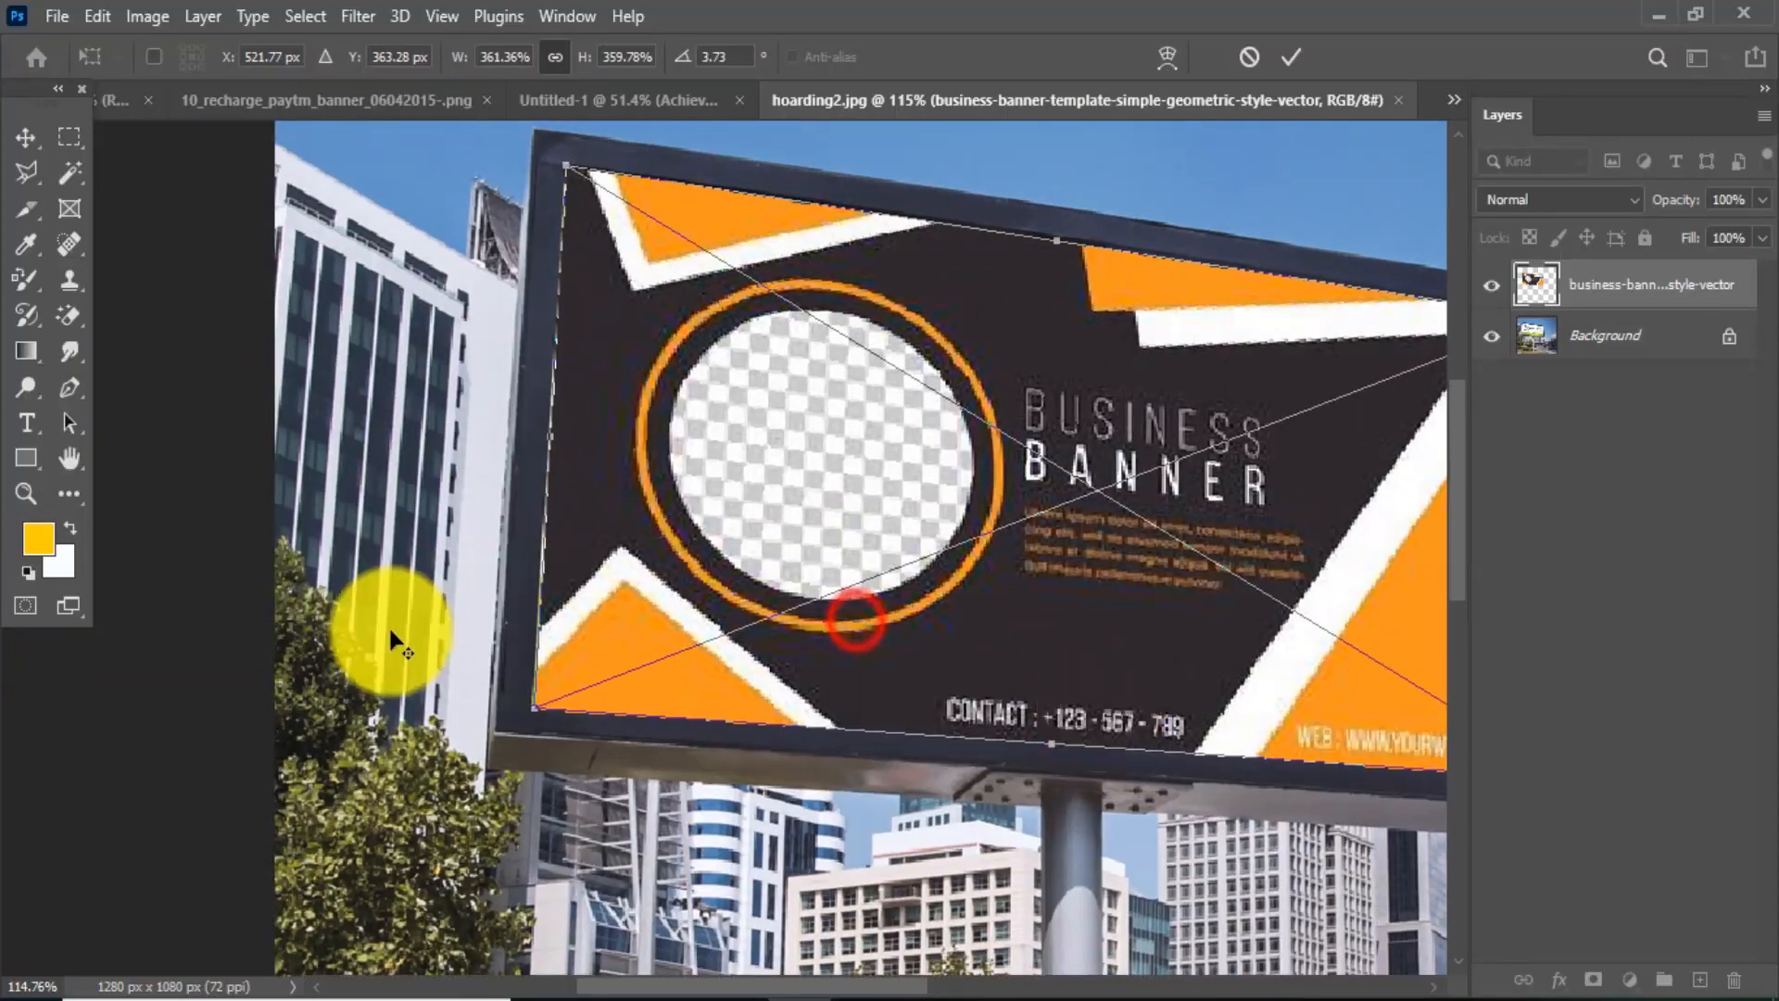
pyautogui.moveTo(554, 781); pyautogui.dragTo(535, 766)
pyautogui.scroll(-5, 699, 755)
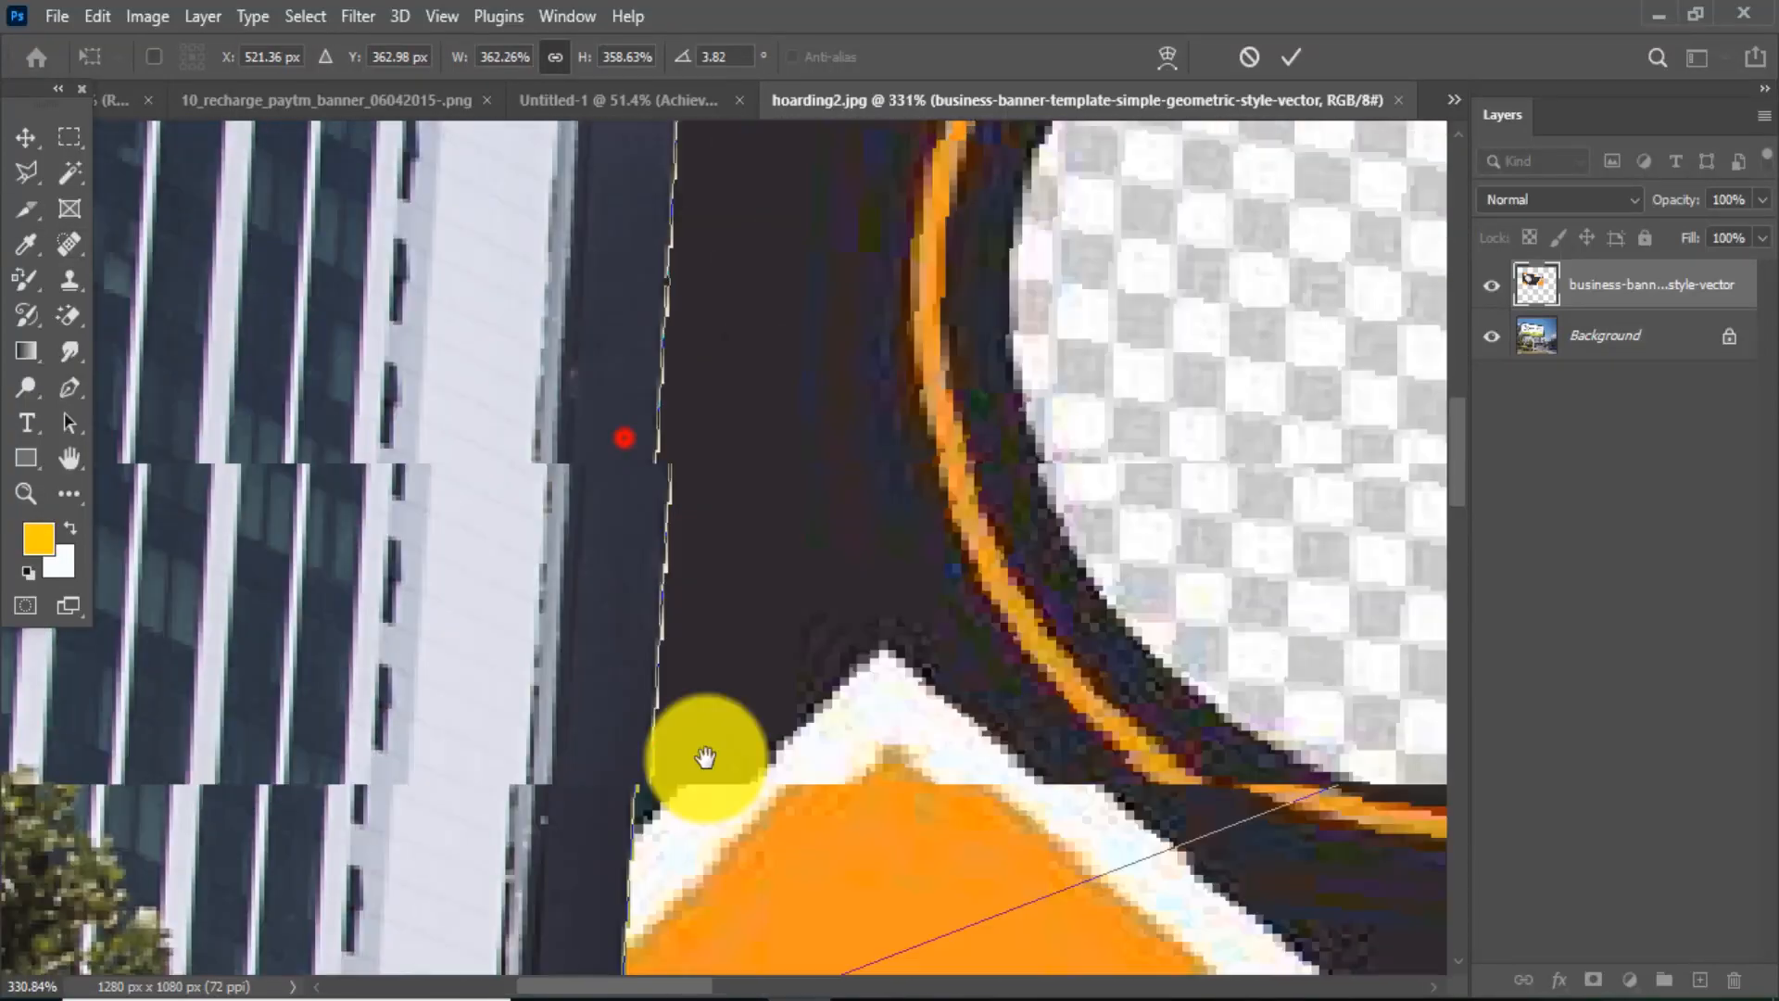
pyautogui.scroll(-7, 690, 508)
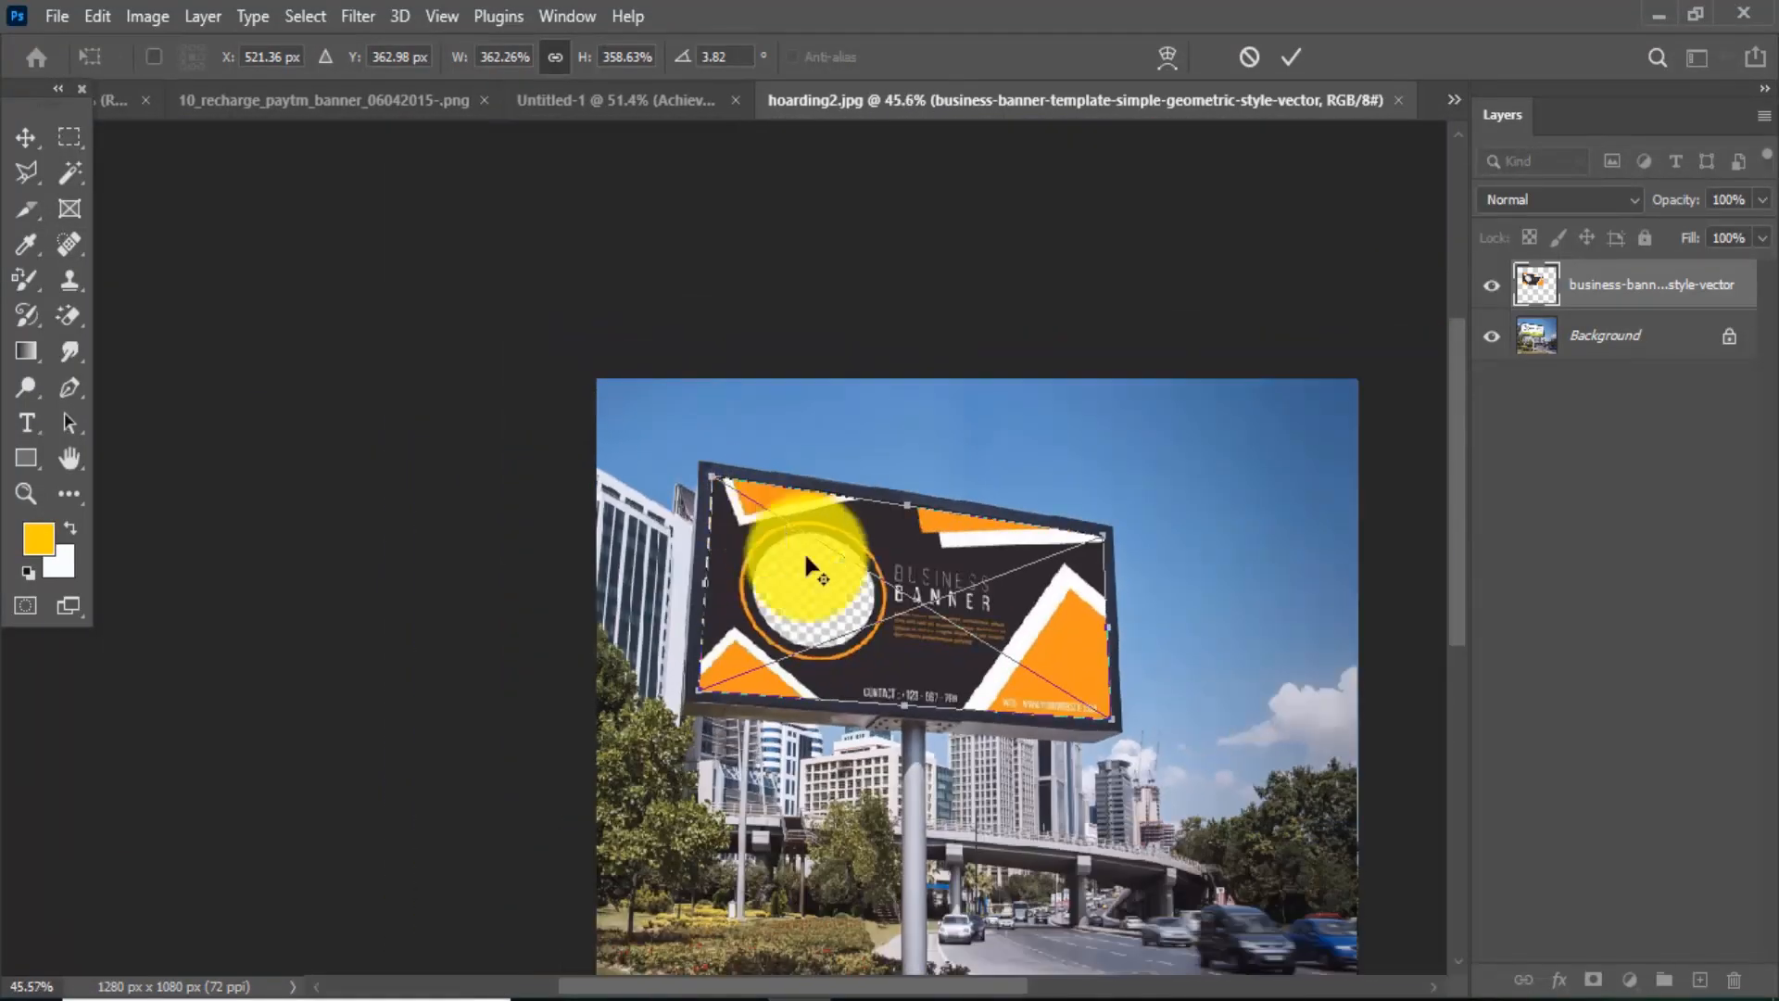
pyautogui.press('Return')
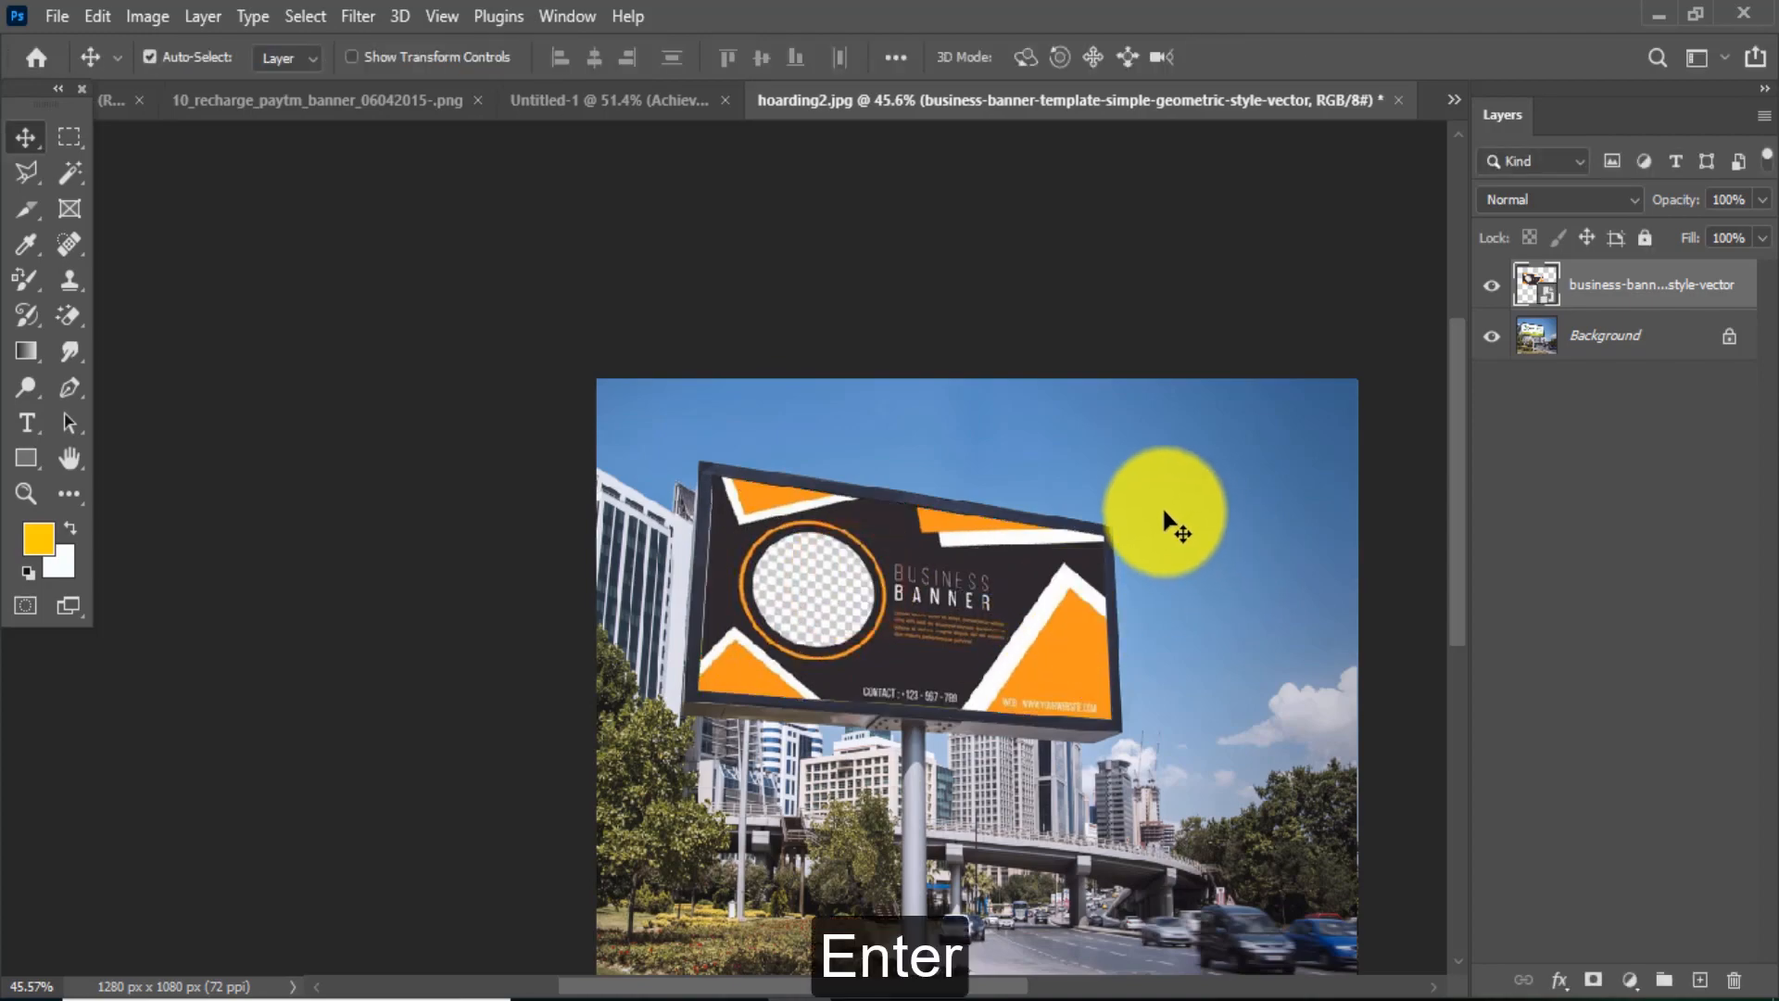
# Step: Examine how the business banner fits inside the billboard frame in hoarding2.jpg
pyautogui.click(1018, 97)
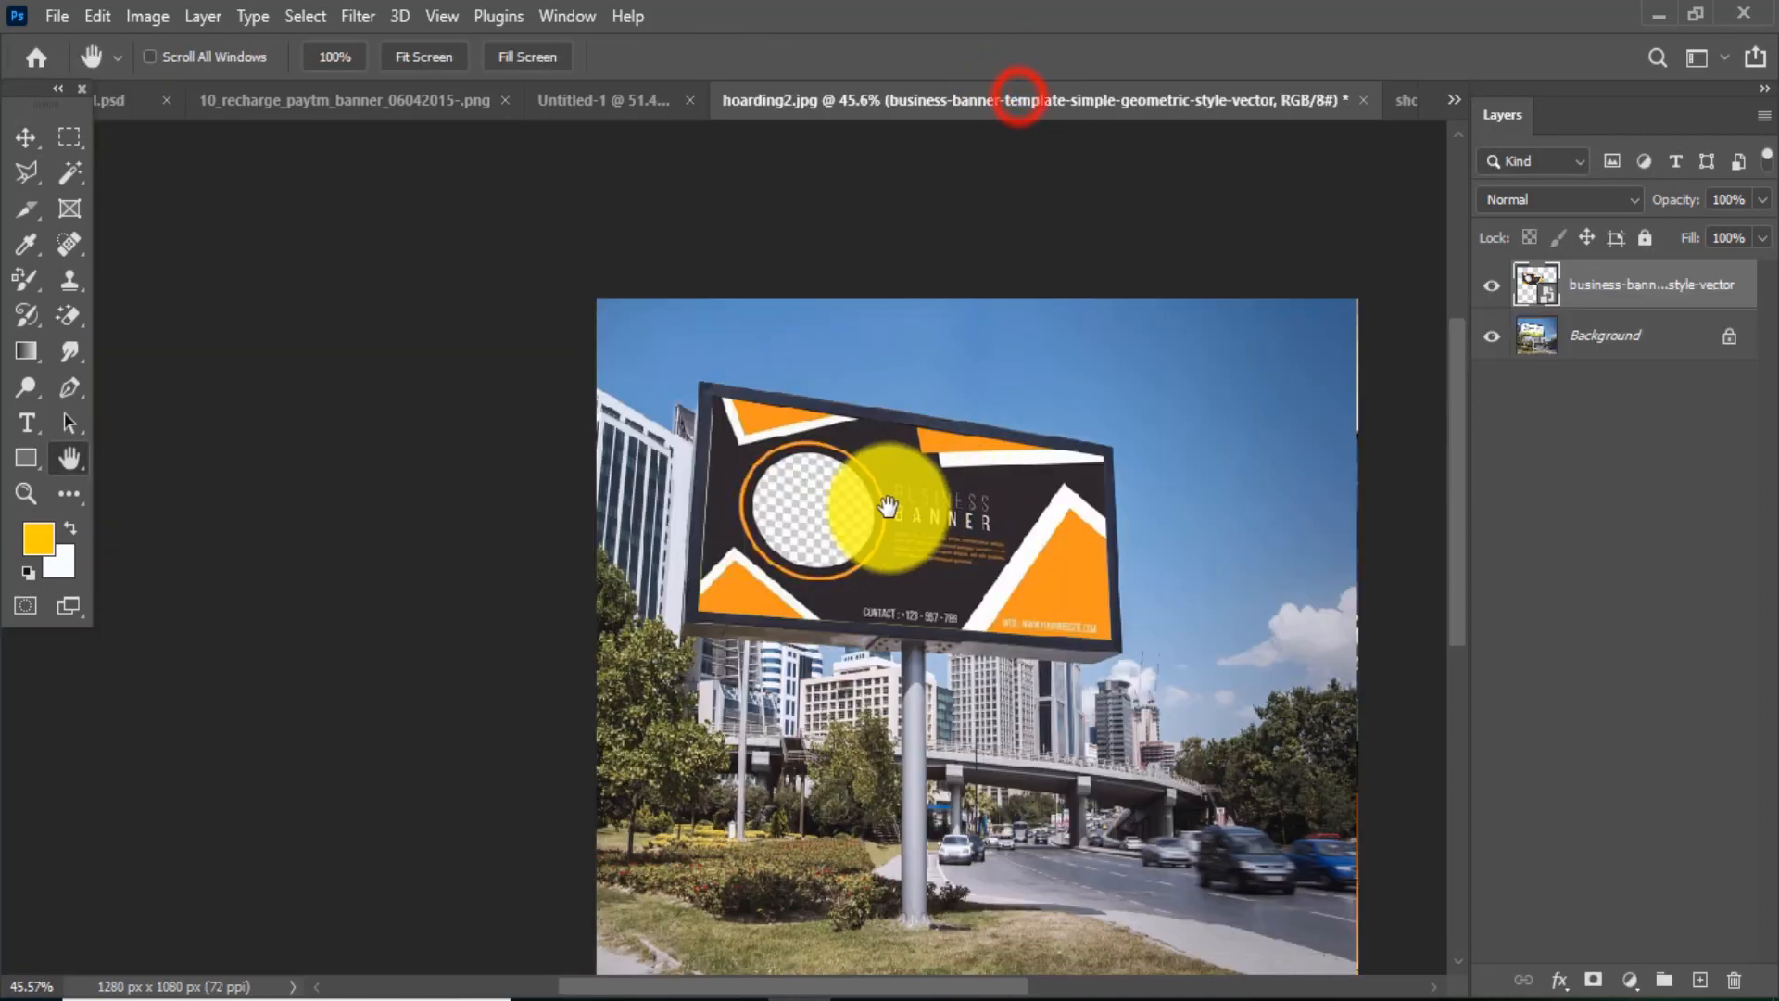
pyautogui.scroll(4, 894, 508)
pyautogui.scroll(-2, 907, 530)
pyautogui.scroll(6, 921, 533)
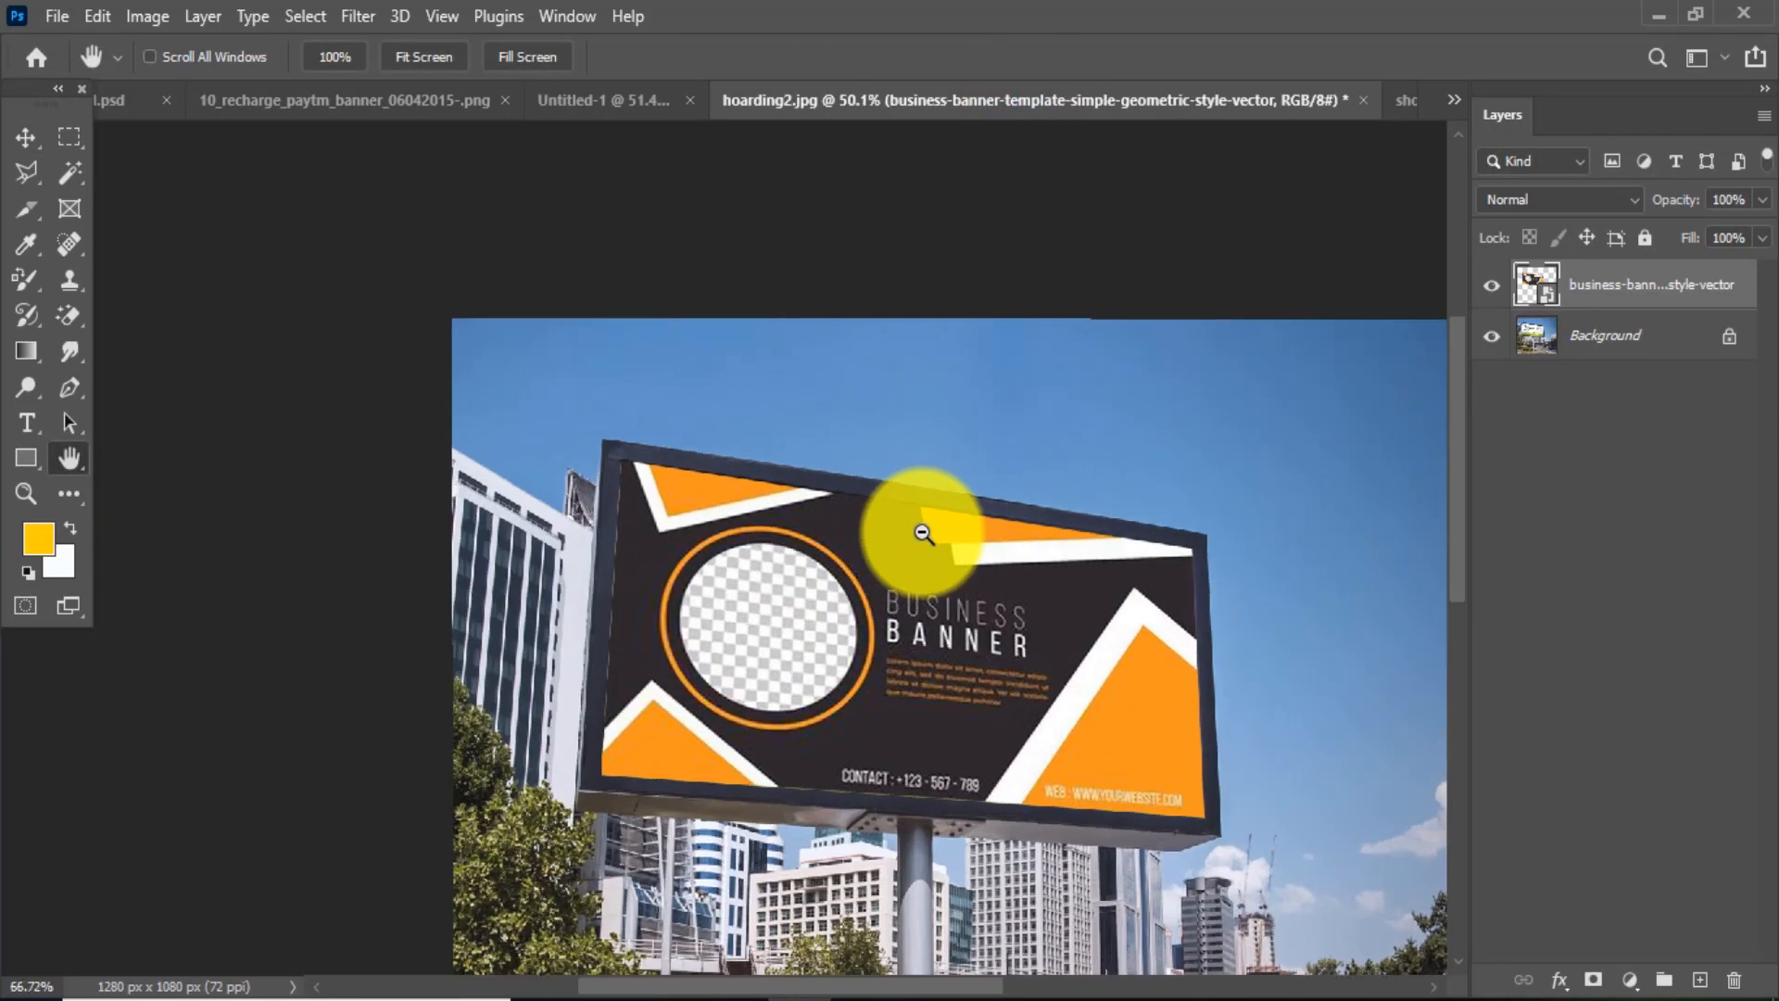
# Step: Switch to the shop.png document and examine the framed posters around the building's corner
pyautogui.click(1407, 96)
pyautogui.scroll(3, 726, 568)
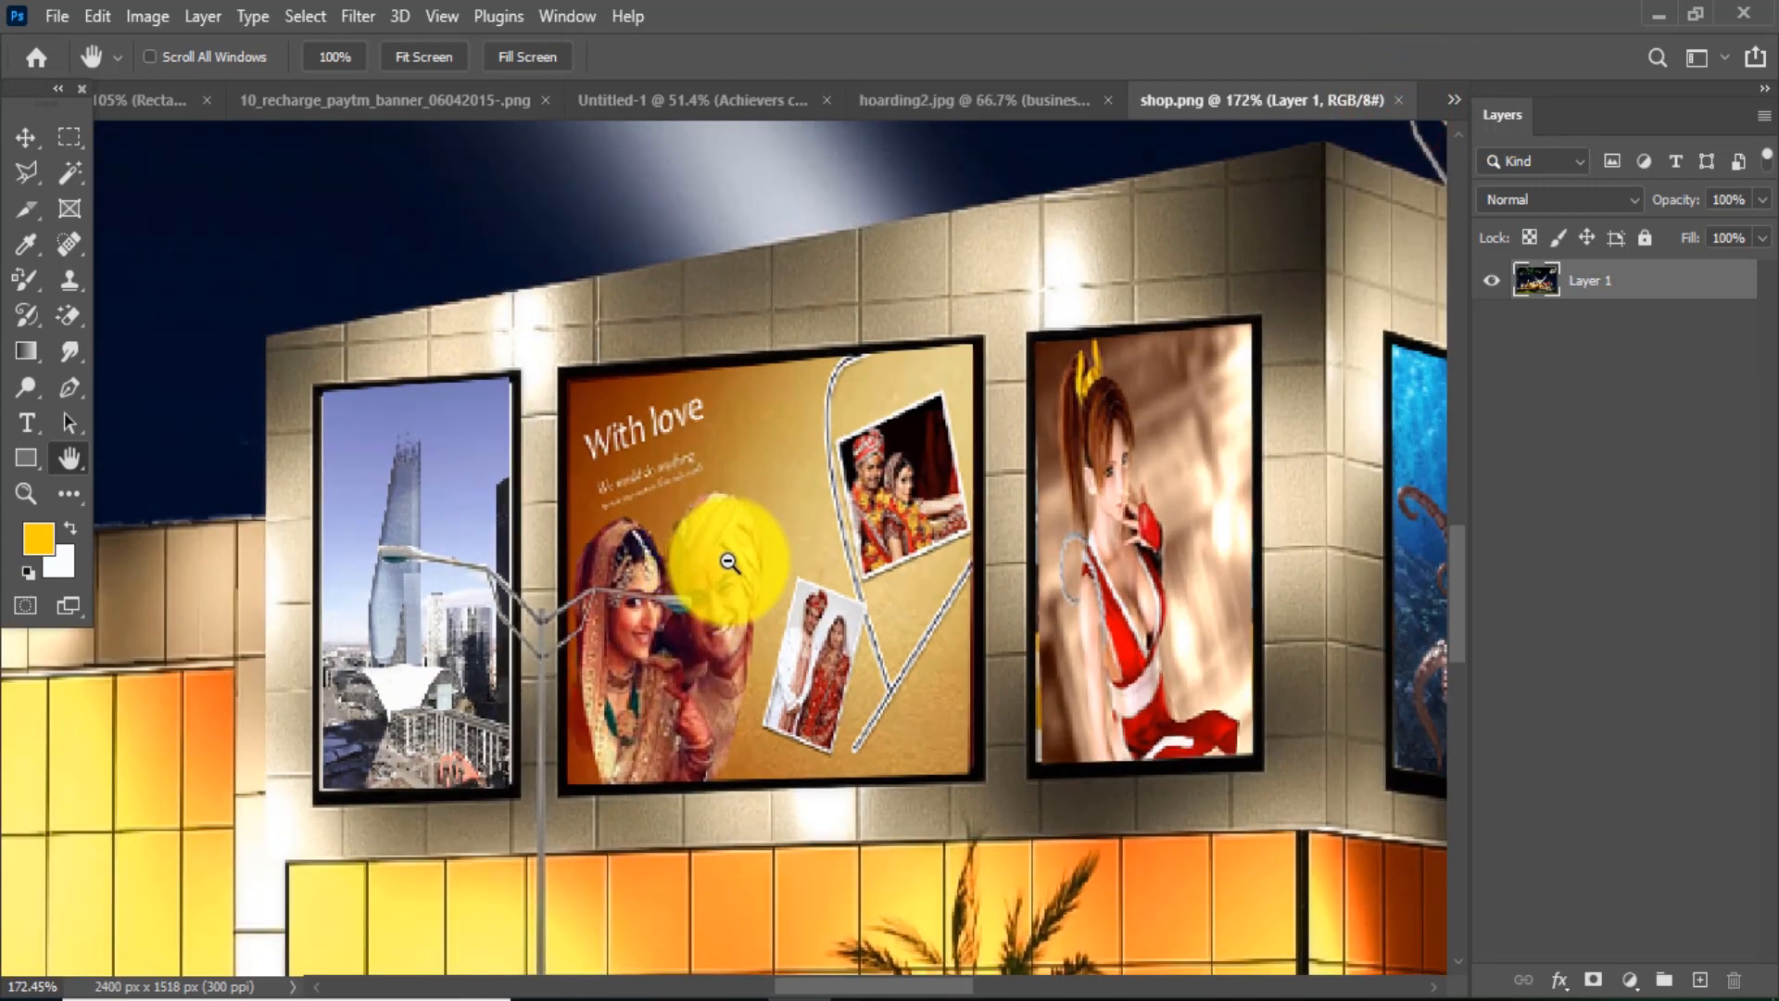
pyautogui.hscroll(5, 730, 562)
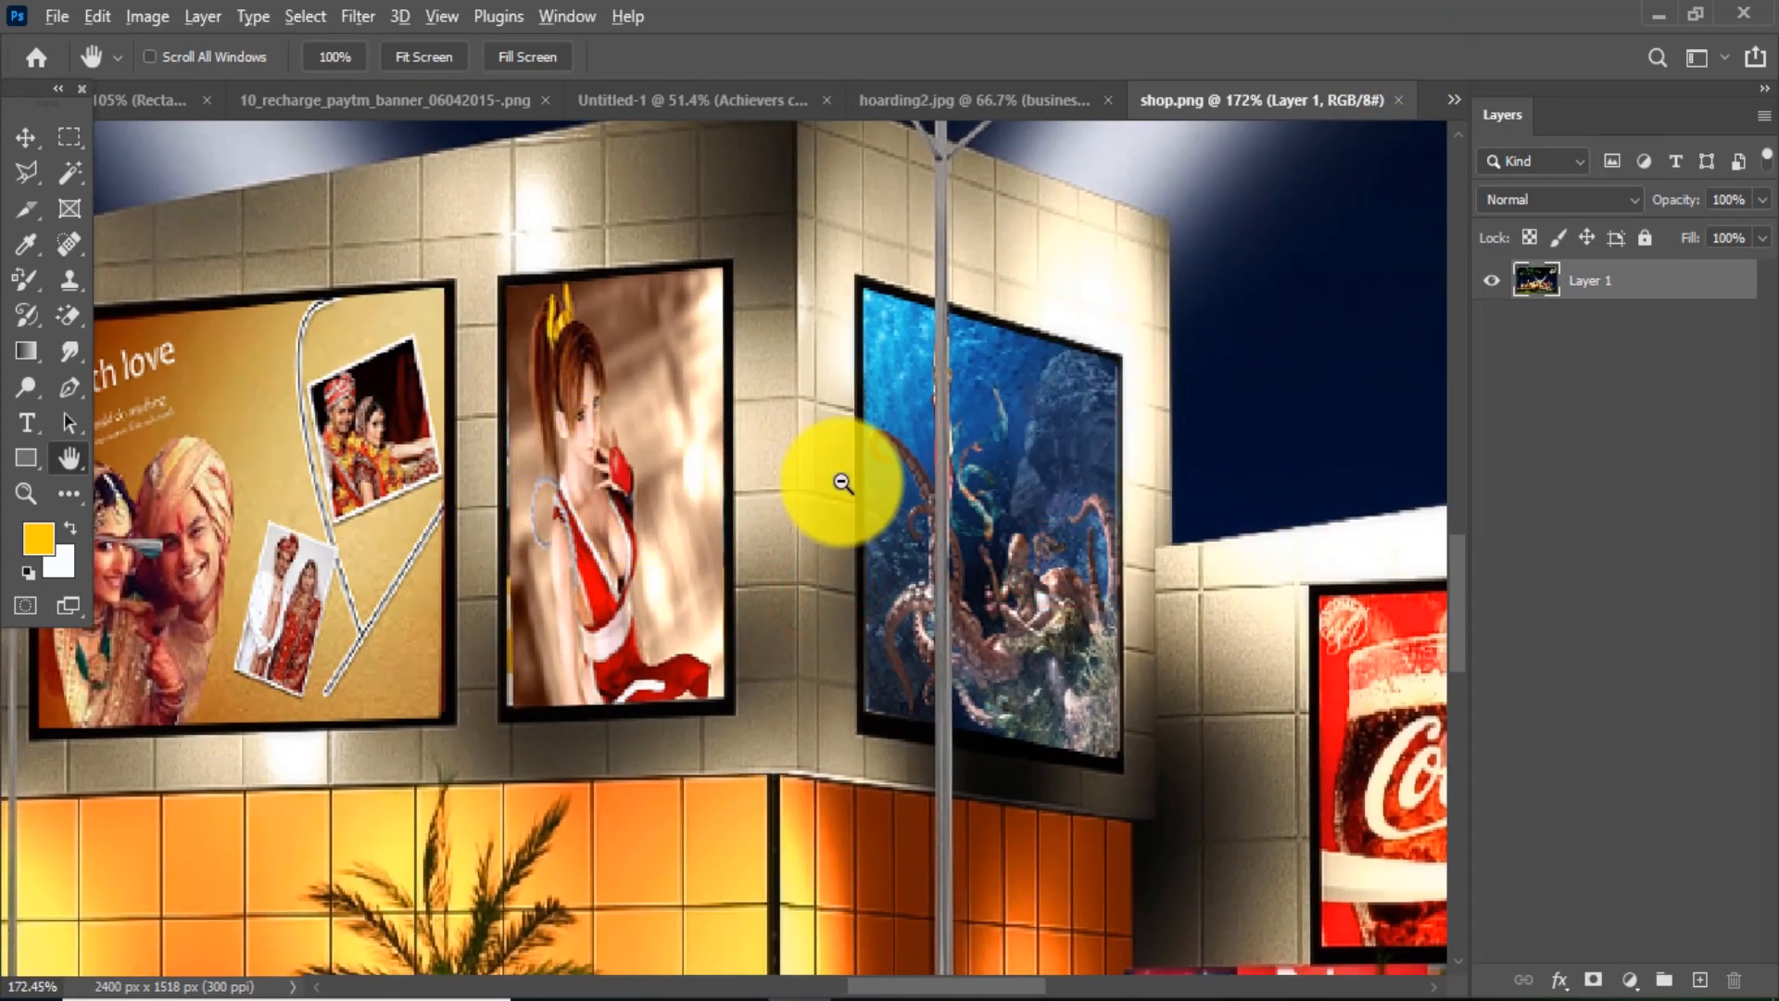
pyautogui.scroll(-3, 842, 482)
pyautogui.scroll(-5, 1022, 453)
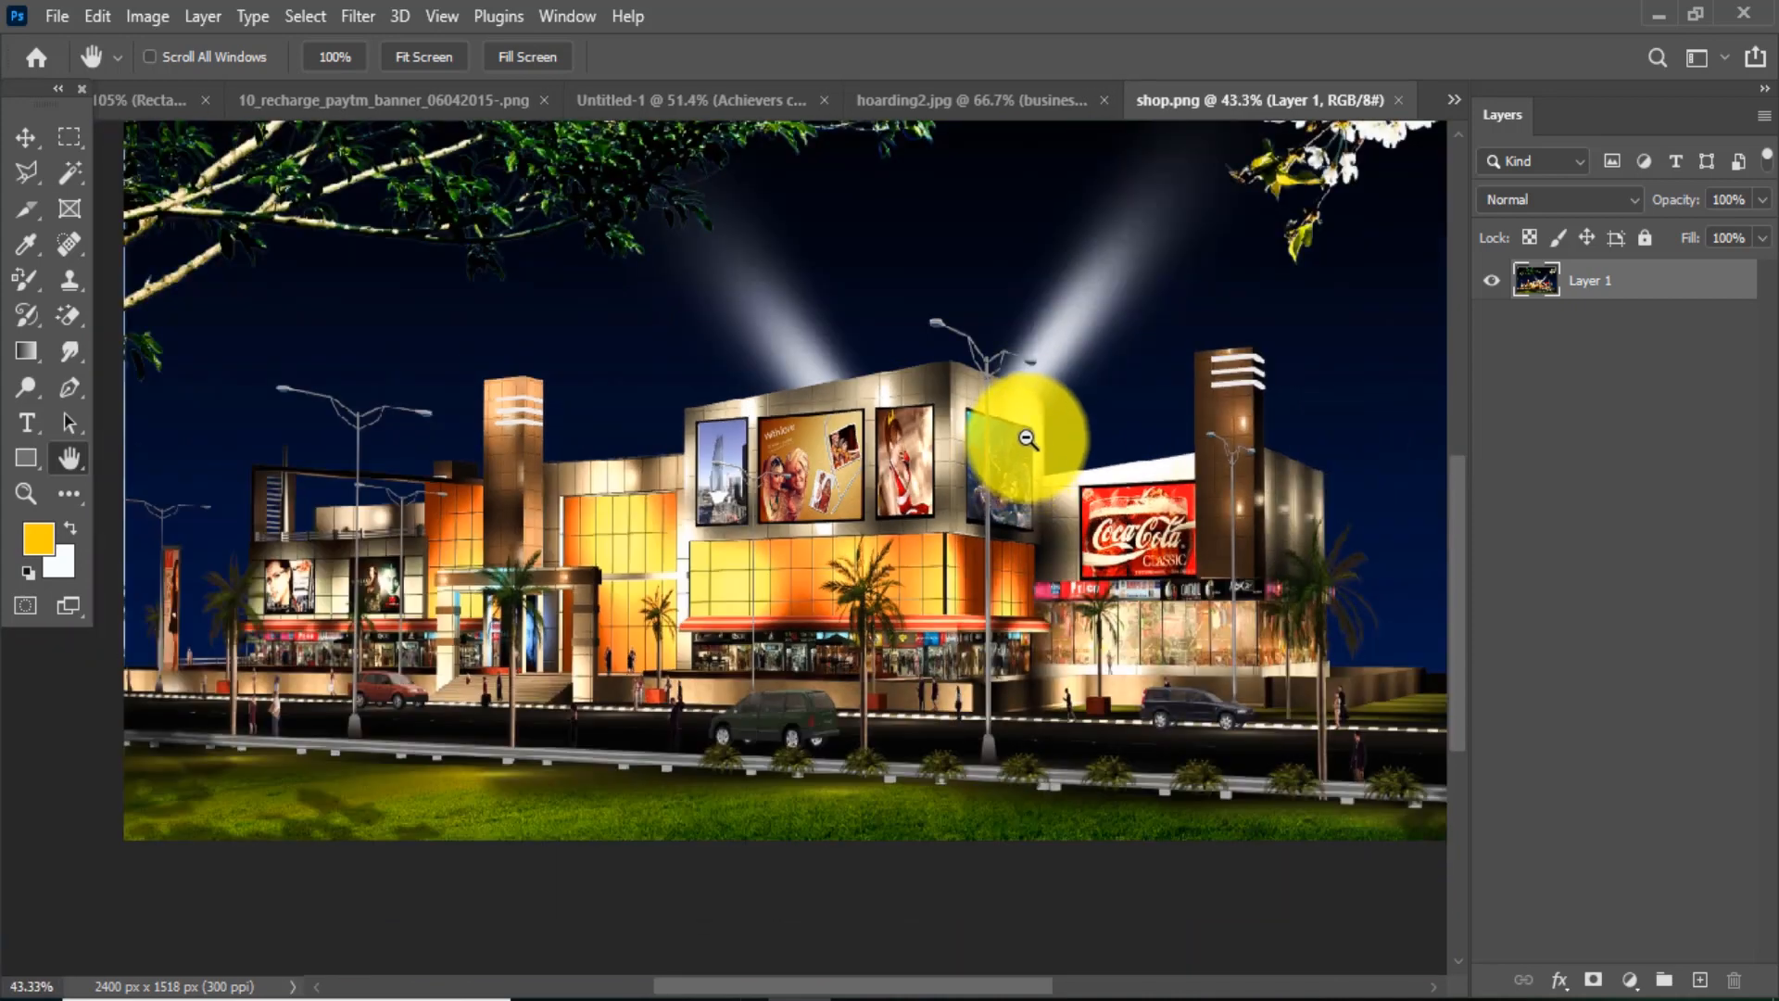
pyautogui.scroll(4, 1038, 436)
pyautogui.scroll(4, 1049, 428)
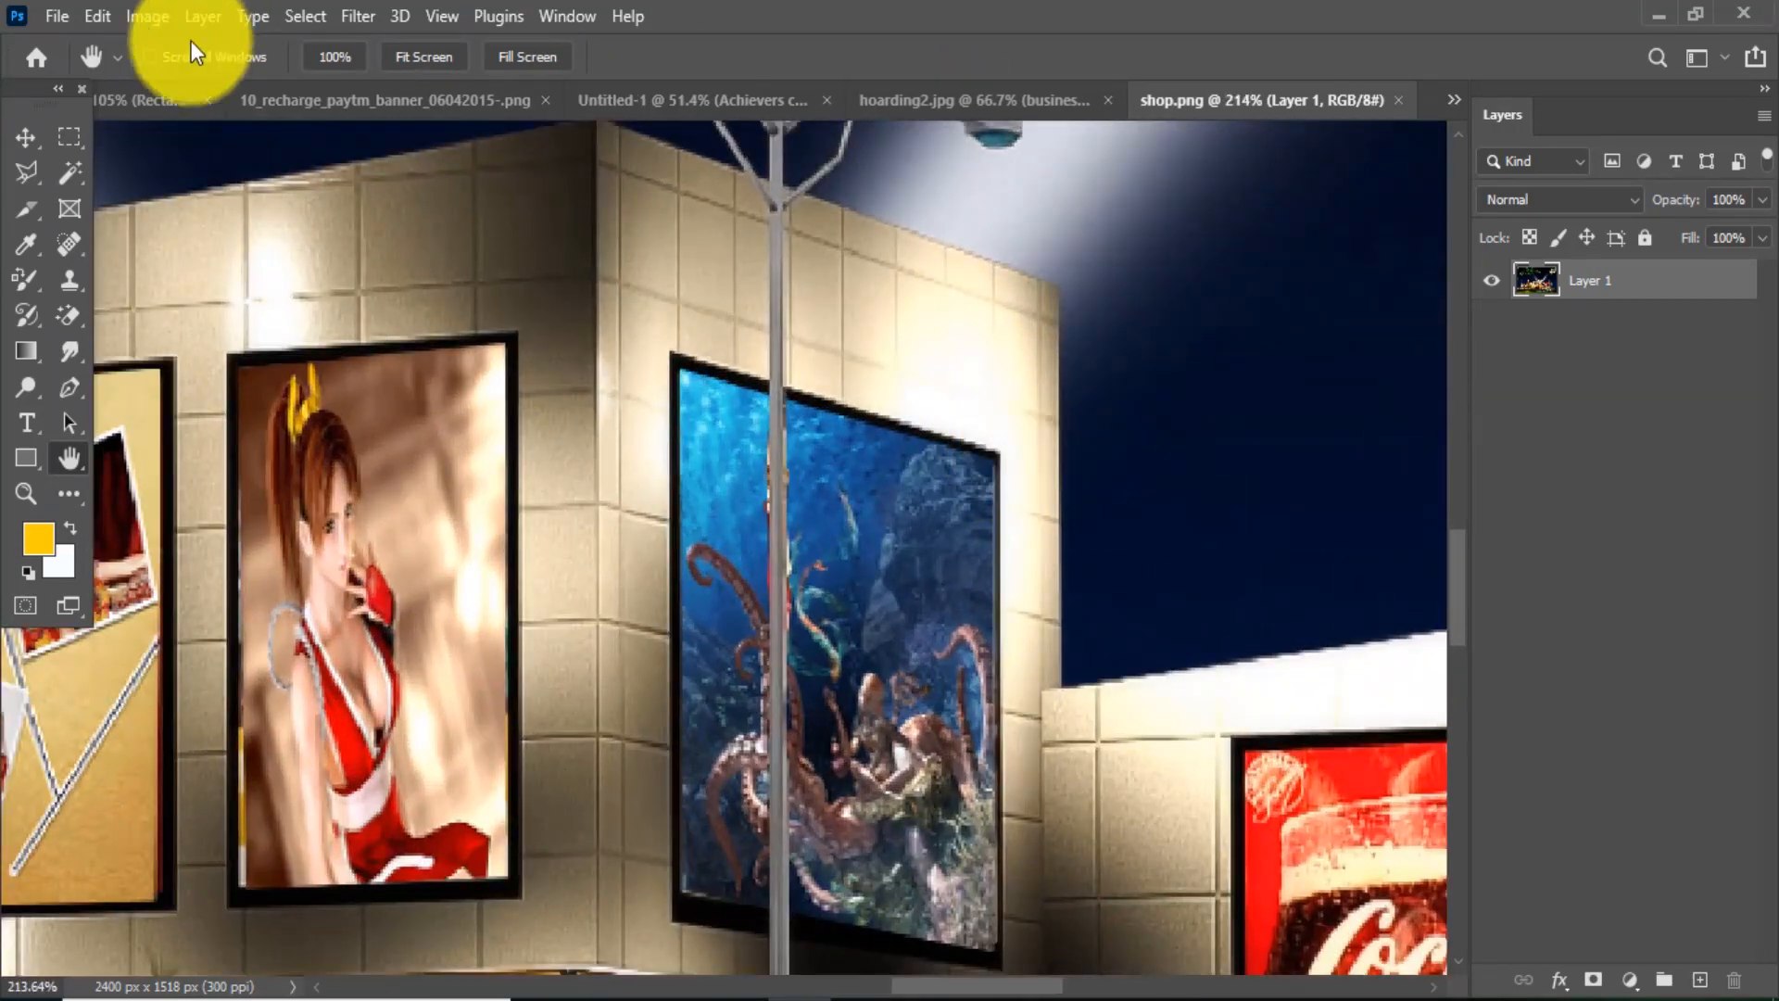
# Step: Place the clone image as an embedded layer in shop.png
pyautogui.click(54, 20)
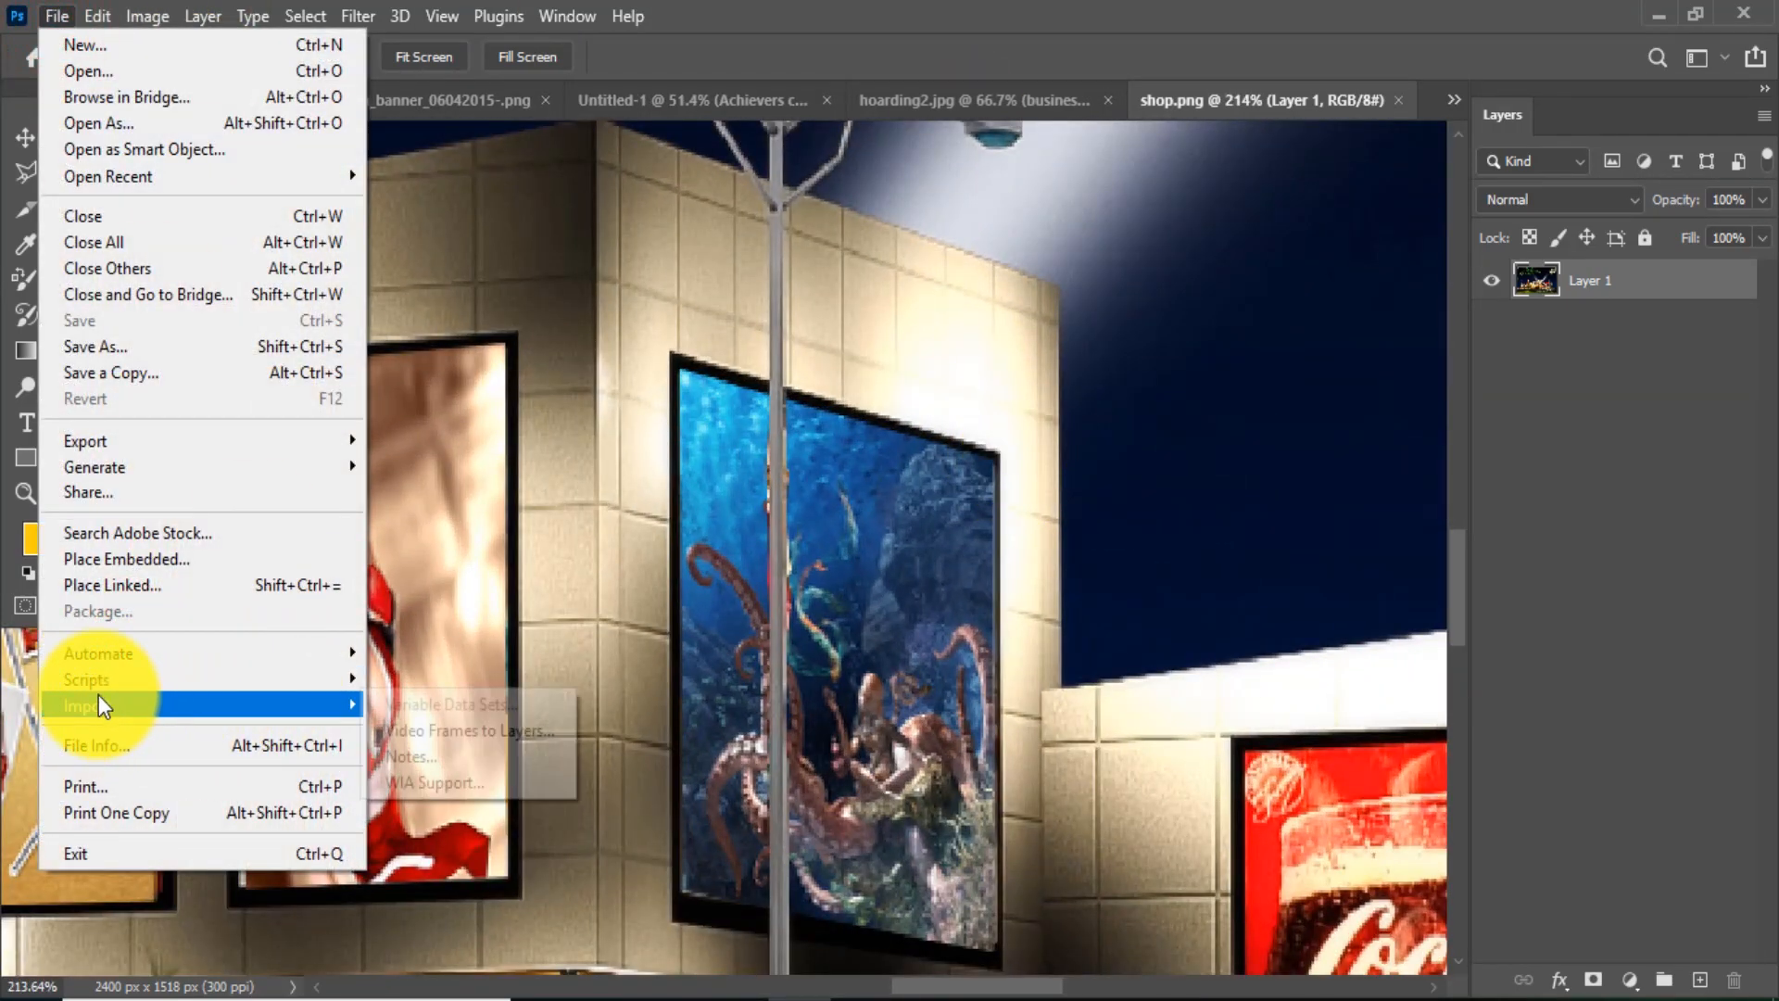
pyautogui.click(797, 575)
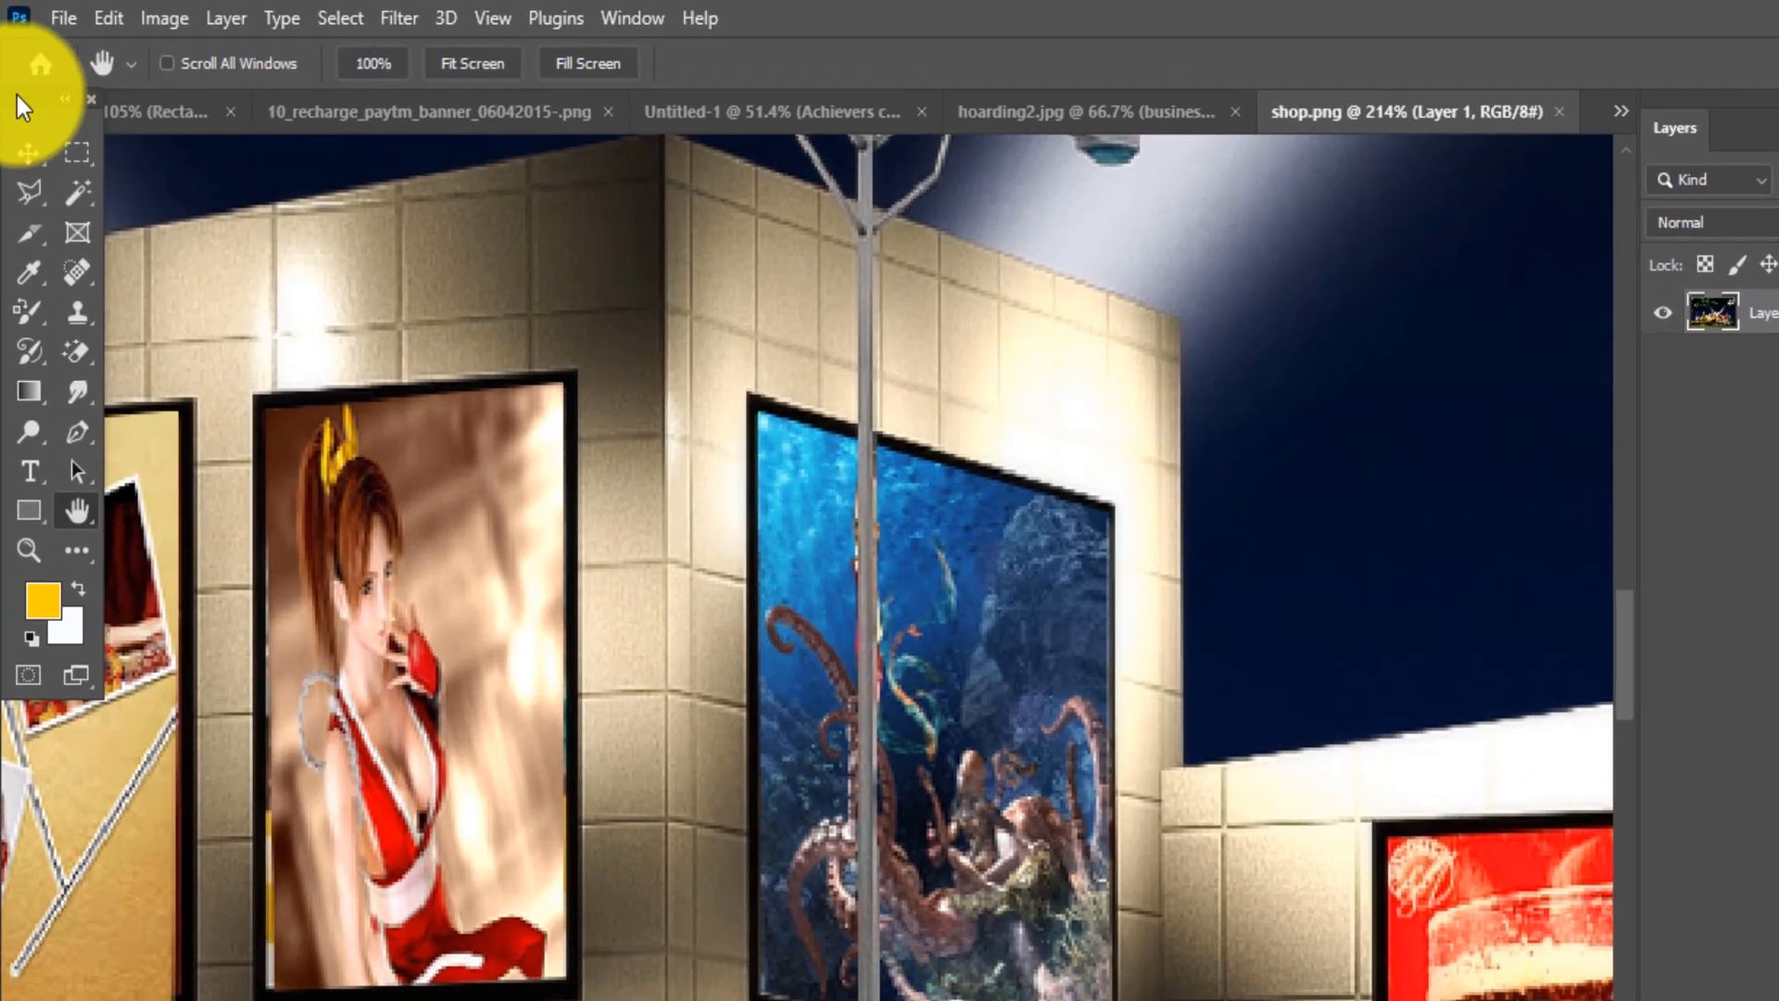
pyautogui.click(63, 17)
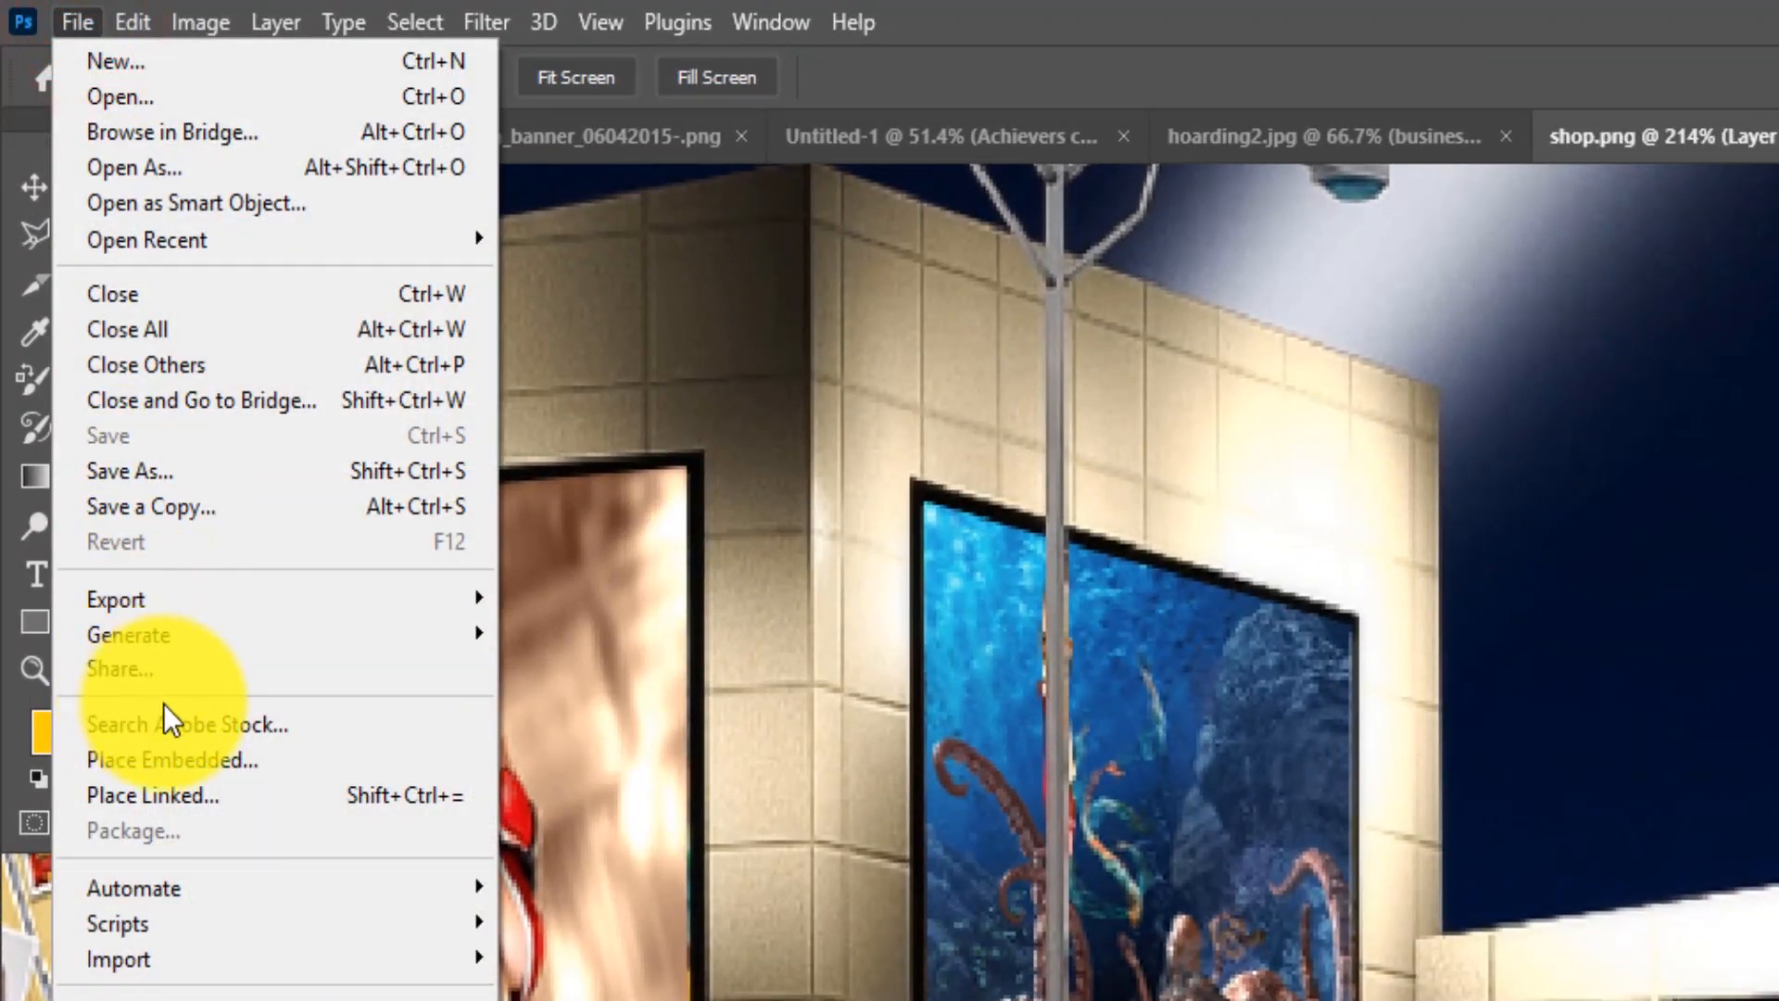
pyautogui.click(186, 760)
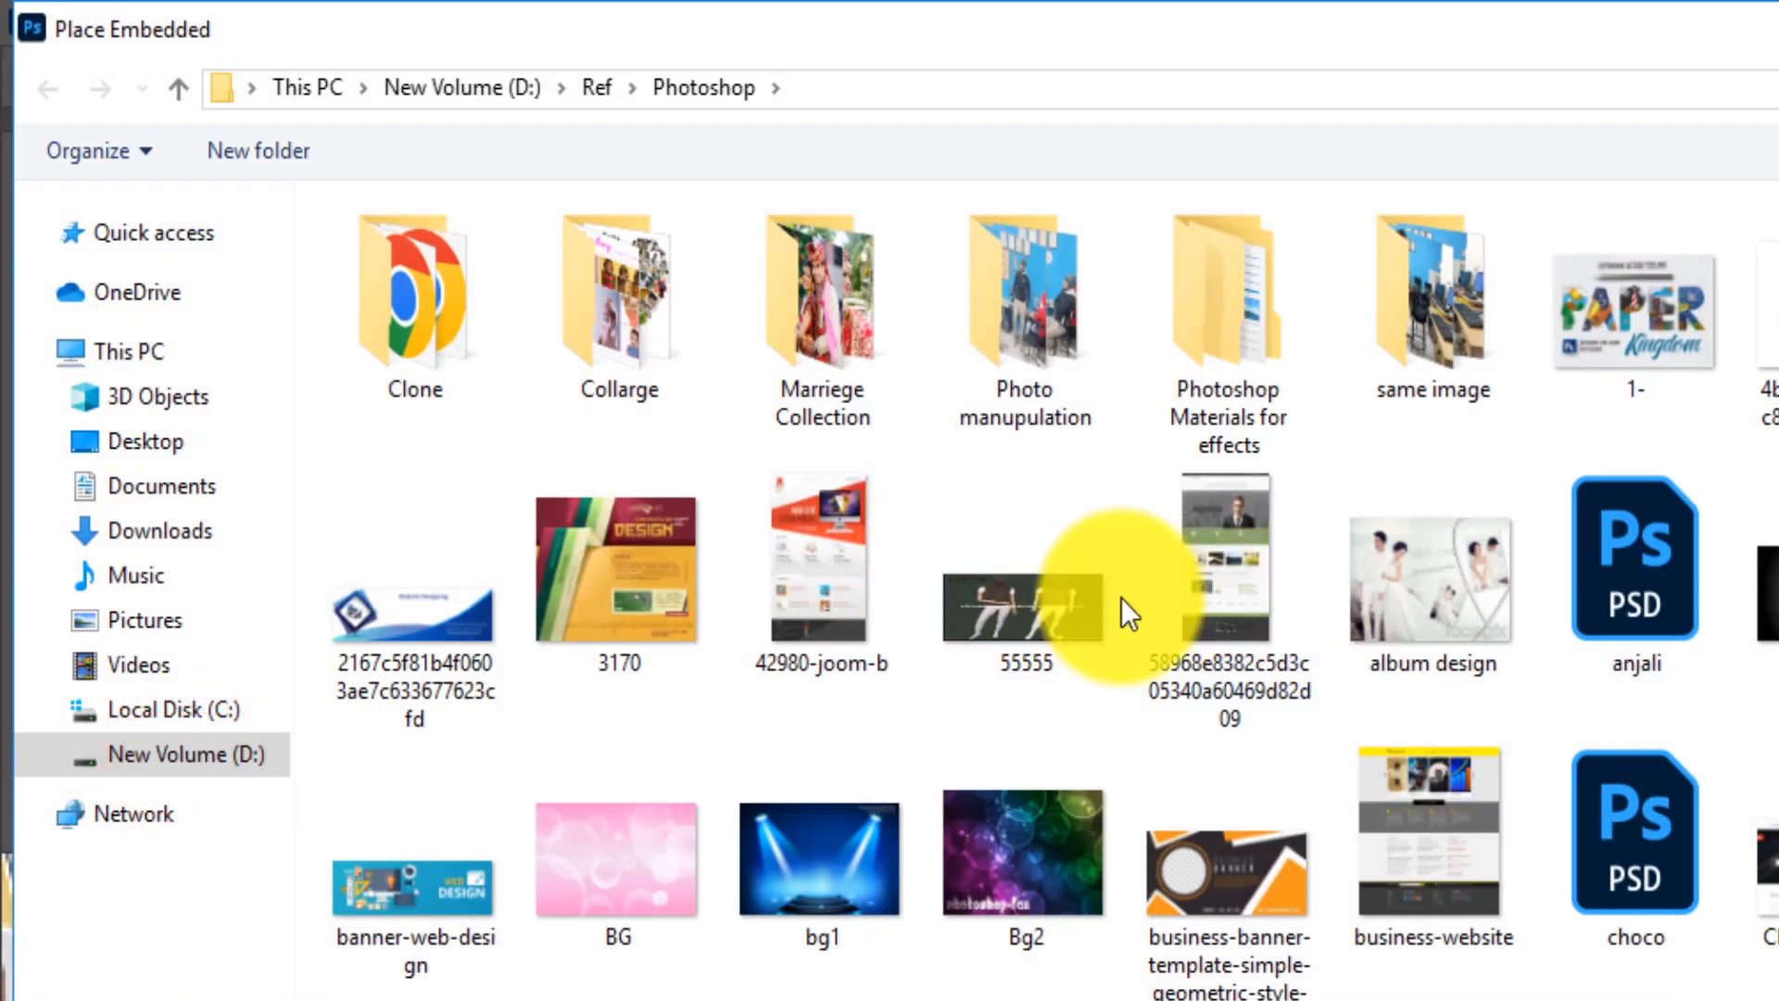
pyautogui.scroll(-3, 1121, 598)
pyautogui.click(608, 444)
pyautogui.doubleClick(608, 444)
pyautogui.scroll(-3, 967, 473)
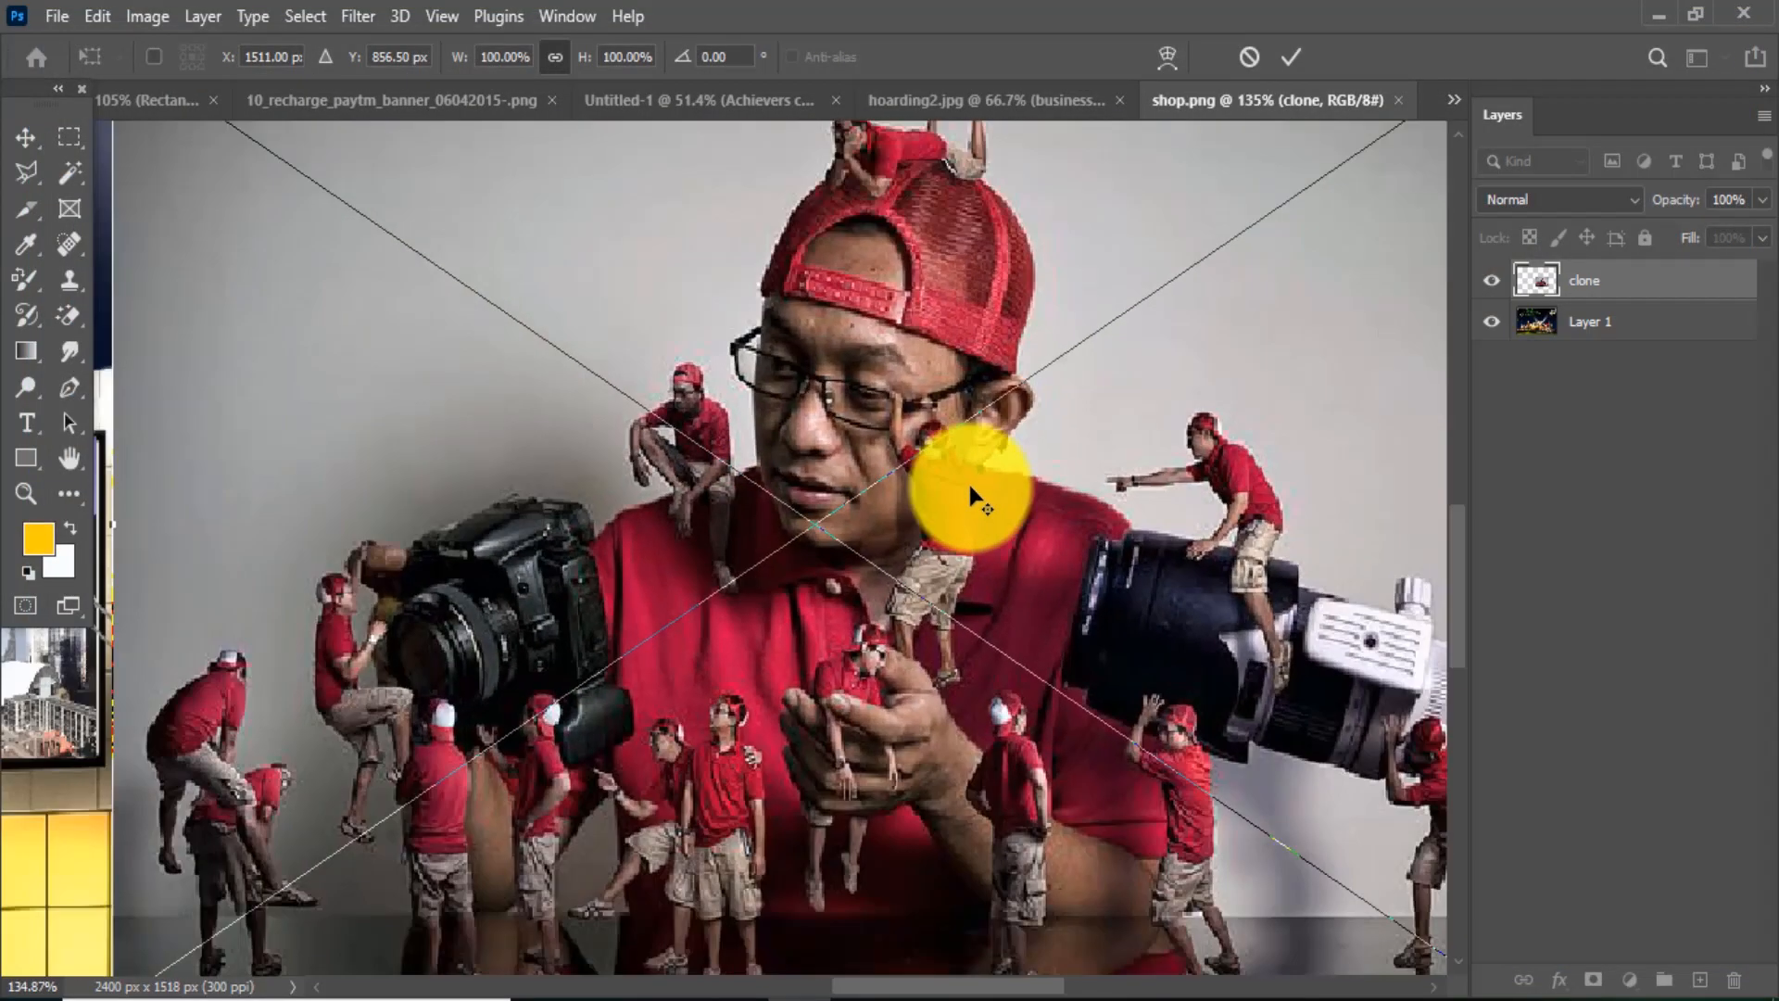
# Step: Scale the clone image to about 28.29% and position it over the octopus poster on the building's corner
pyautogui.moveTo(972, 455); pyautogui.dragTo(1001, 527)
pyautogui.moveTo(406, 264)
pyautogui.mouseDown()
pyautogui.moveTo(603, 437)
pyautogui.moveTo(683, 449)
pyautogui.moveTo(755, 494)
pyautogui.mouseUp()
pyautogui.scroll(4, 927, 560)
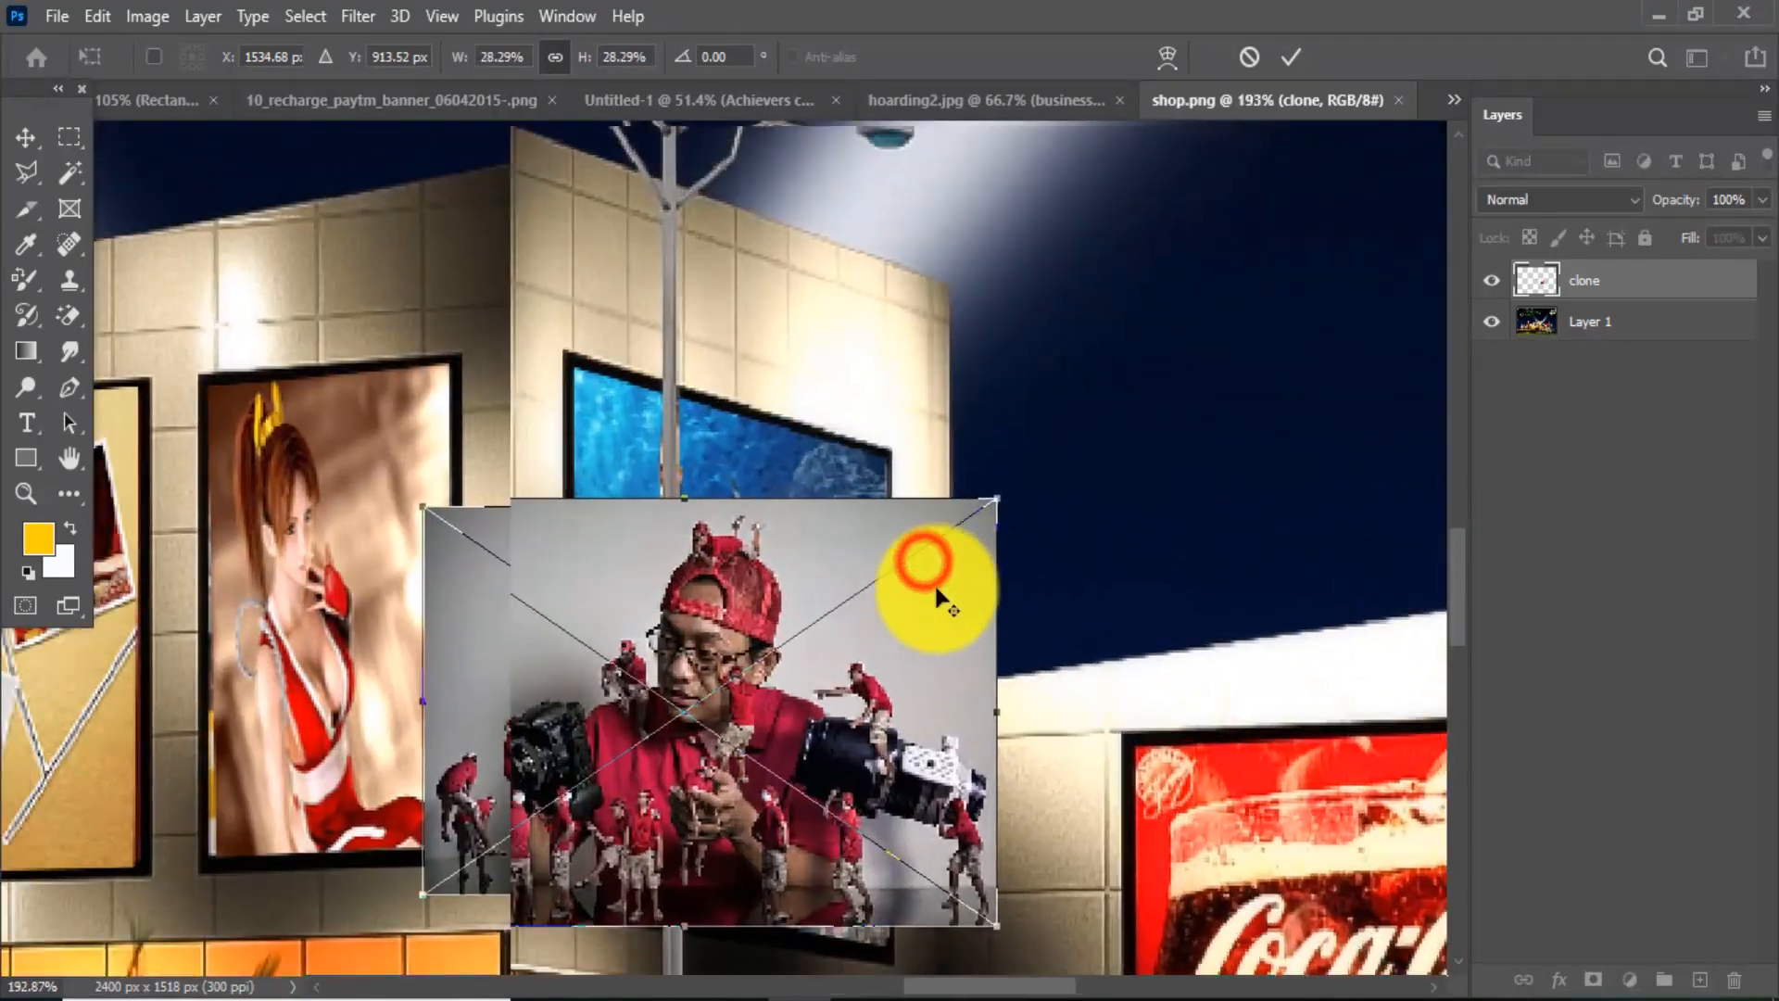
# Step: Switch the transform to Distort and align the clone image's upper-left corner with the inner corner of the octopus poster's frame
pyautogui.rightClick(877, 493)
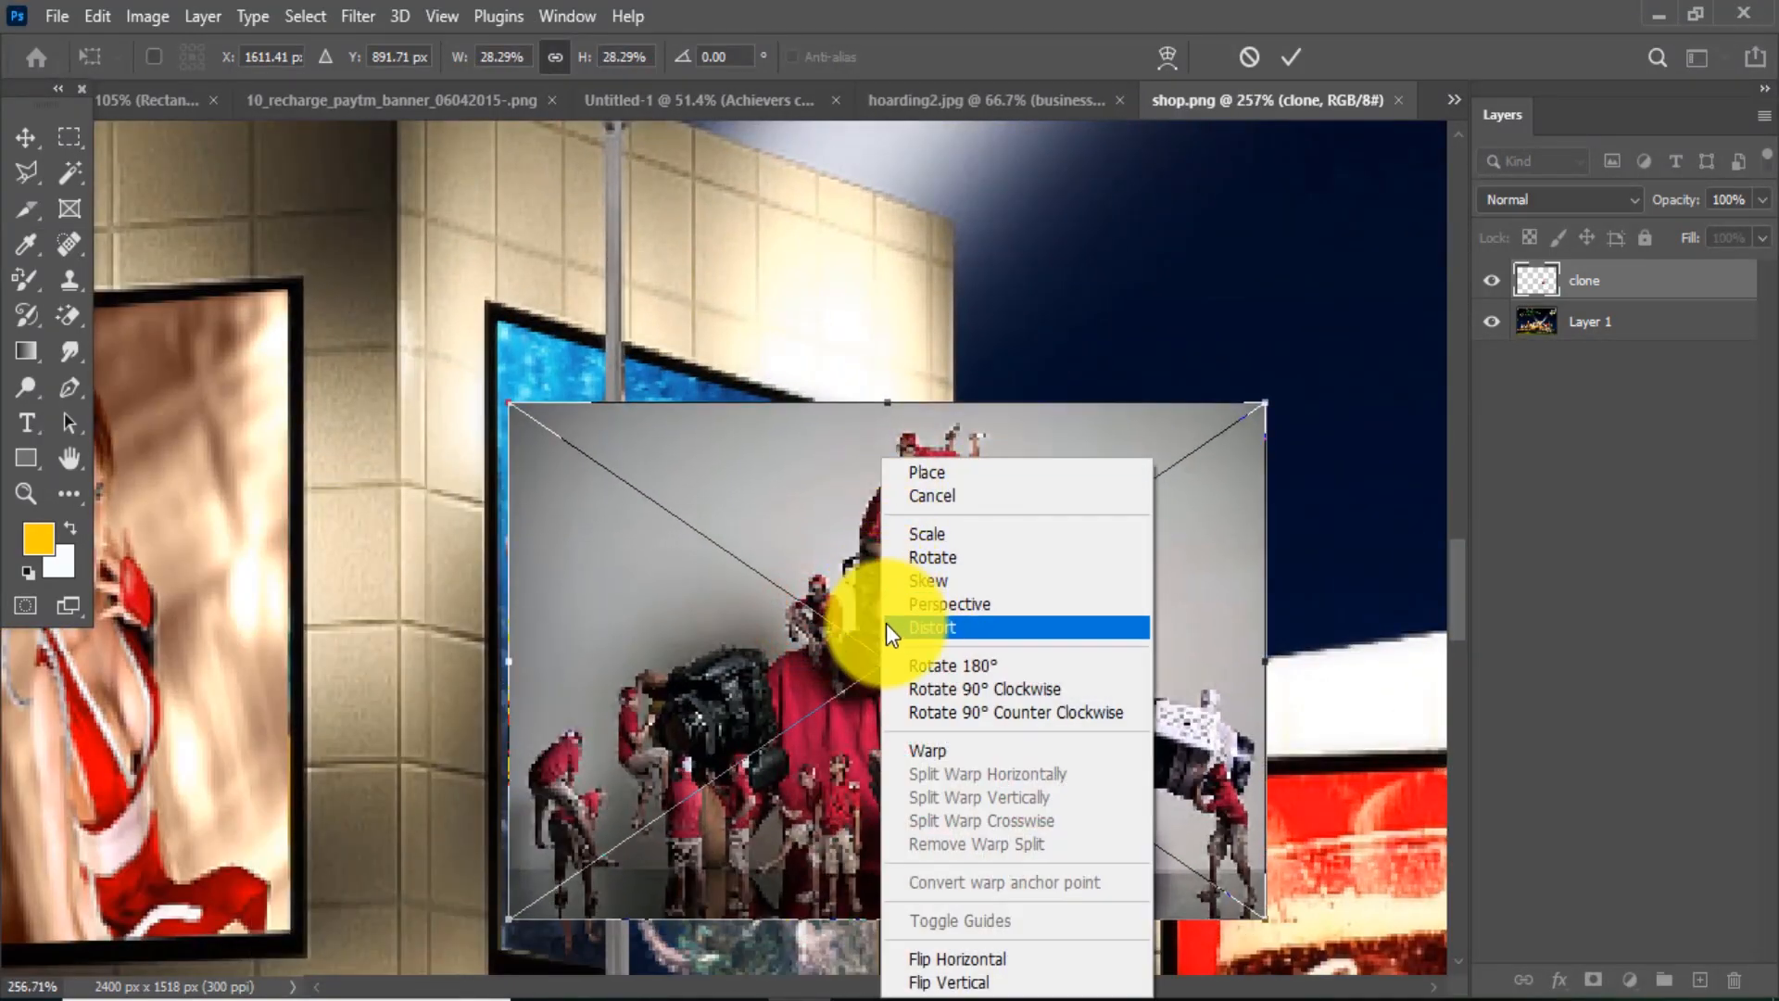
pyautogui.click(890, 627)
pyautogui.moveTo(584, 455); pyautogui.dragTo(579, 365)
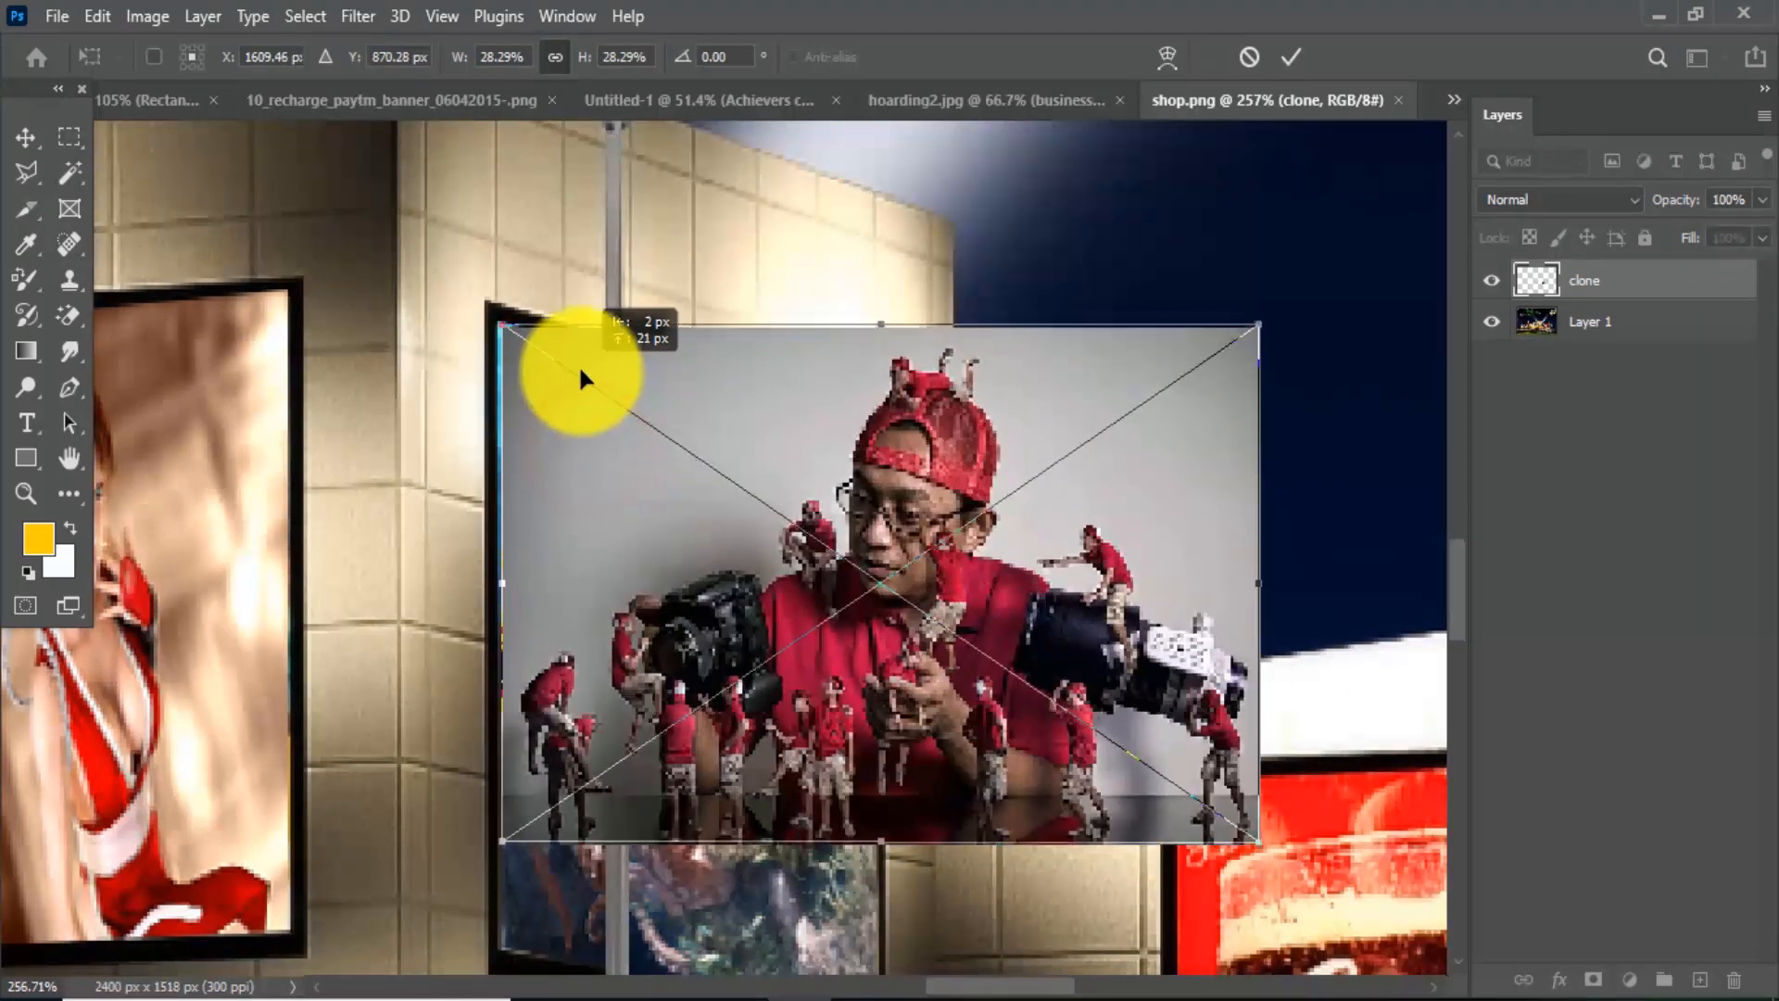
pyautogui.scroll(4, 513, 306)
pyautogui.moveTo(530, 433); pyautogui.dragTo(532, 417)
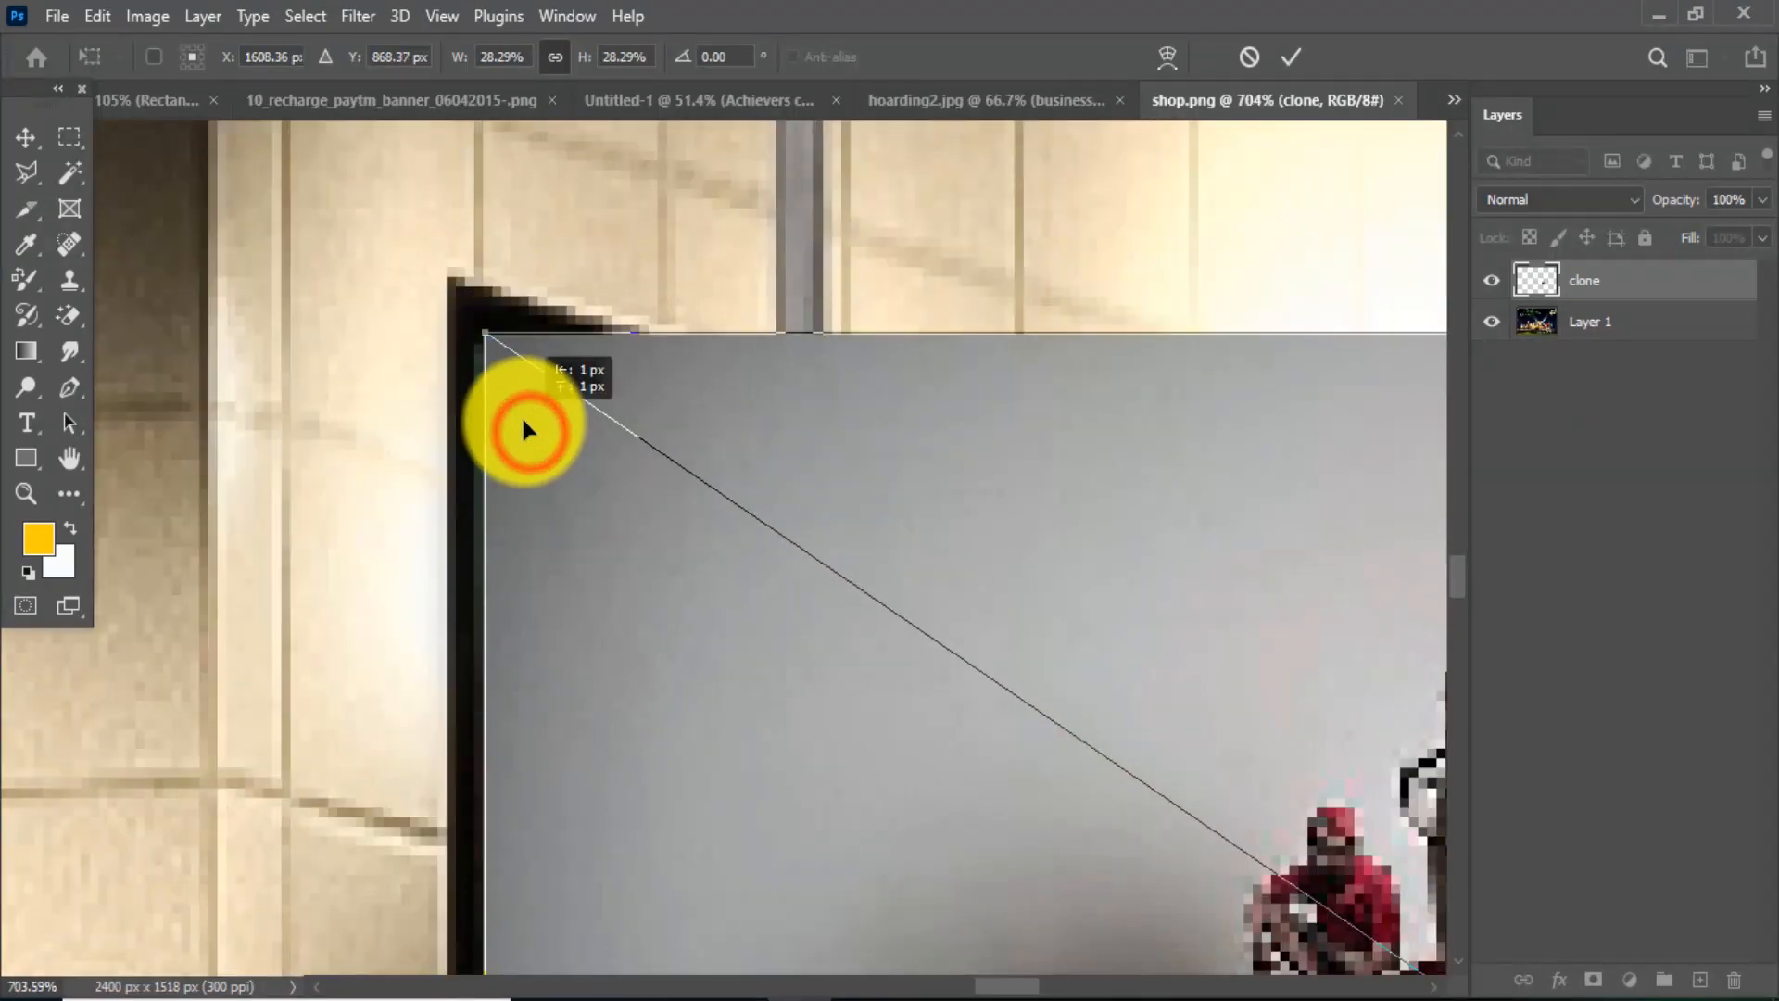
# Step: Distort the clone image's lower-left and lower-right corners to meet the inner corners of the octopus poster's frame
pyautogui.moveTo(603, 640); pyautogui.dragTo(596, 370)
pyautogui.moveTo(675, 665); pyautogui.dragTo(613, 574)
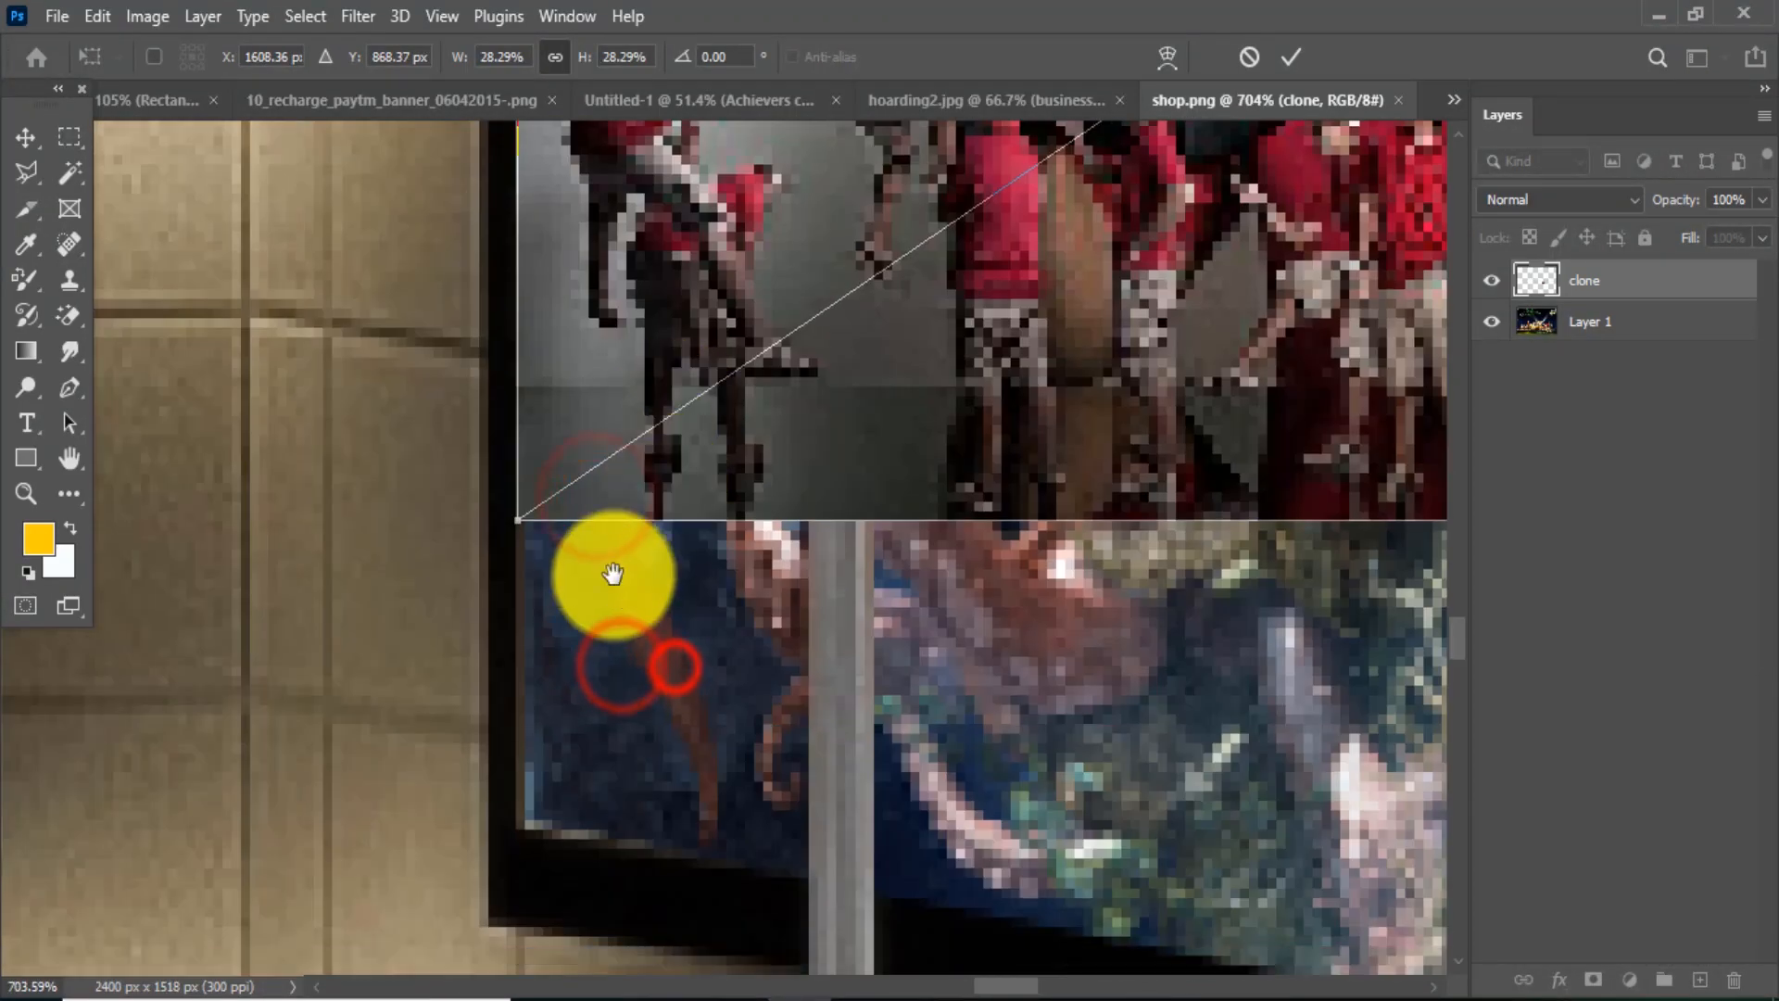
pyautogui.moveTo(519, 525); pyautogui.dragTo(520, 838)
pyautogui.scroll(-4, 521, 838)
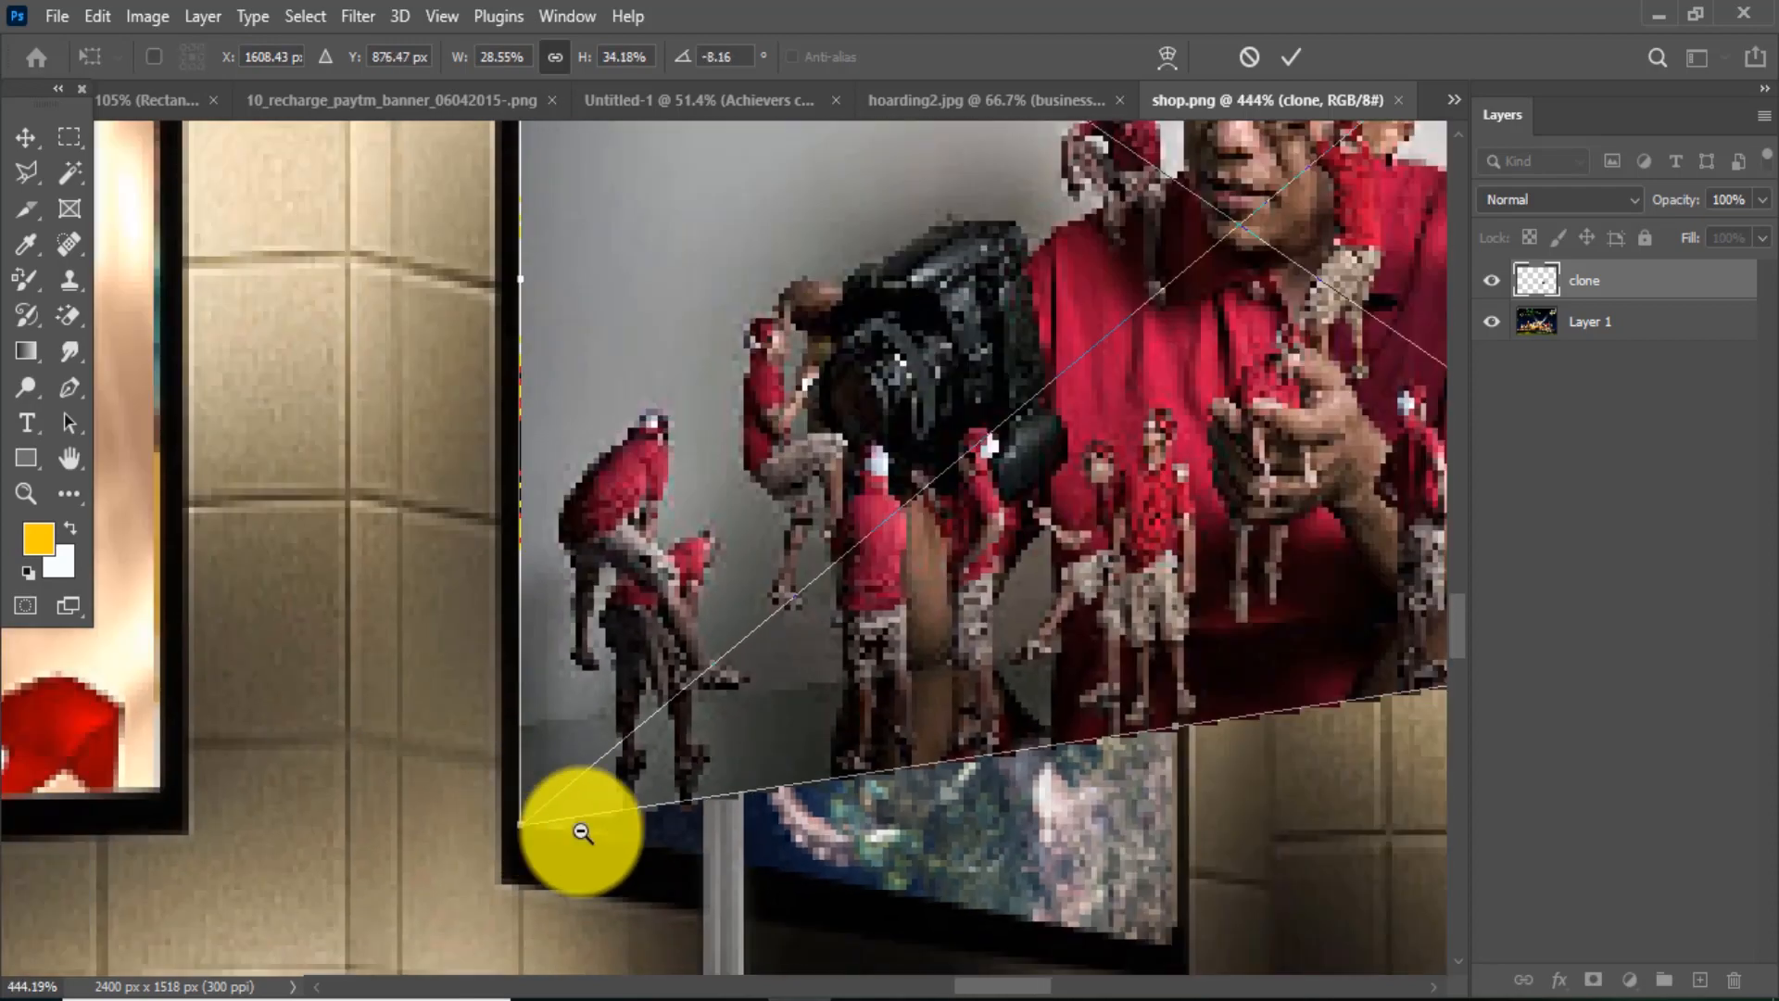
pyautogui.moveTo(889, 782); pyautogui.dragTo(417, 695)
pyautogui.moveTo(663, 726); pyautogui.dragTo(595, 634)
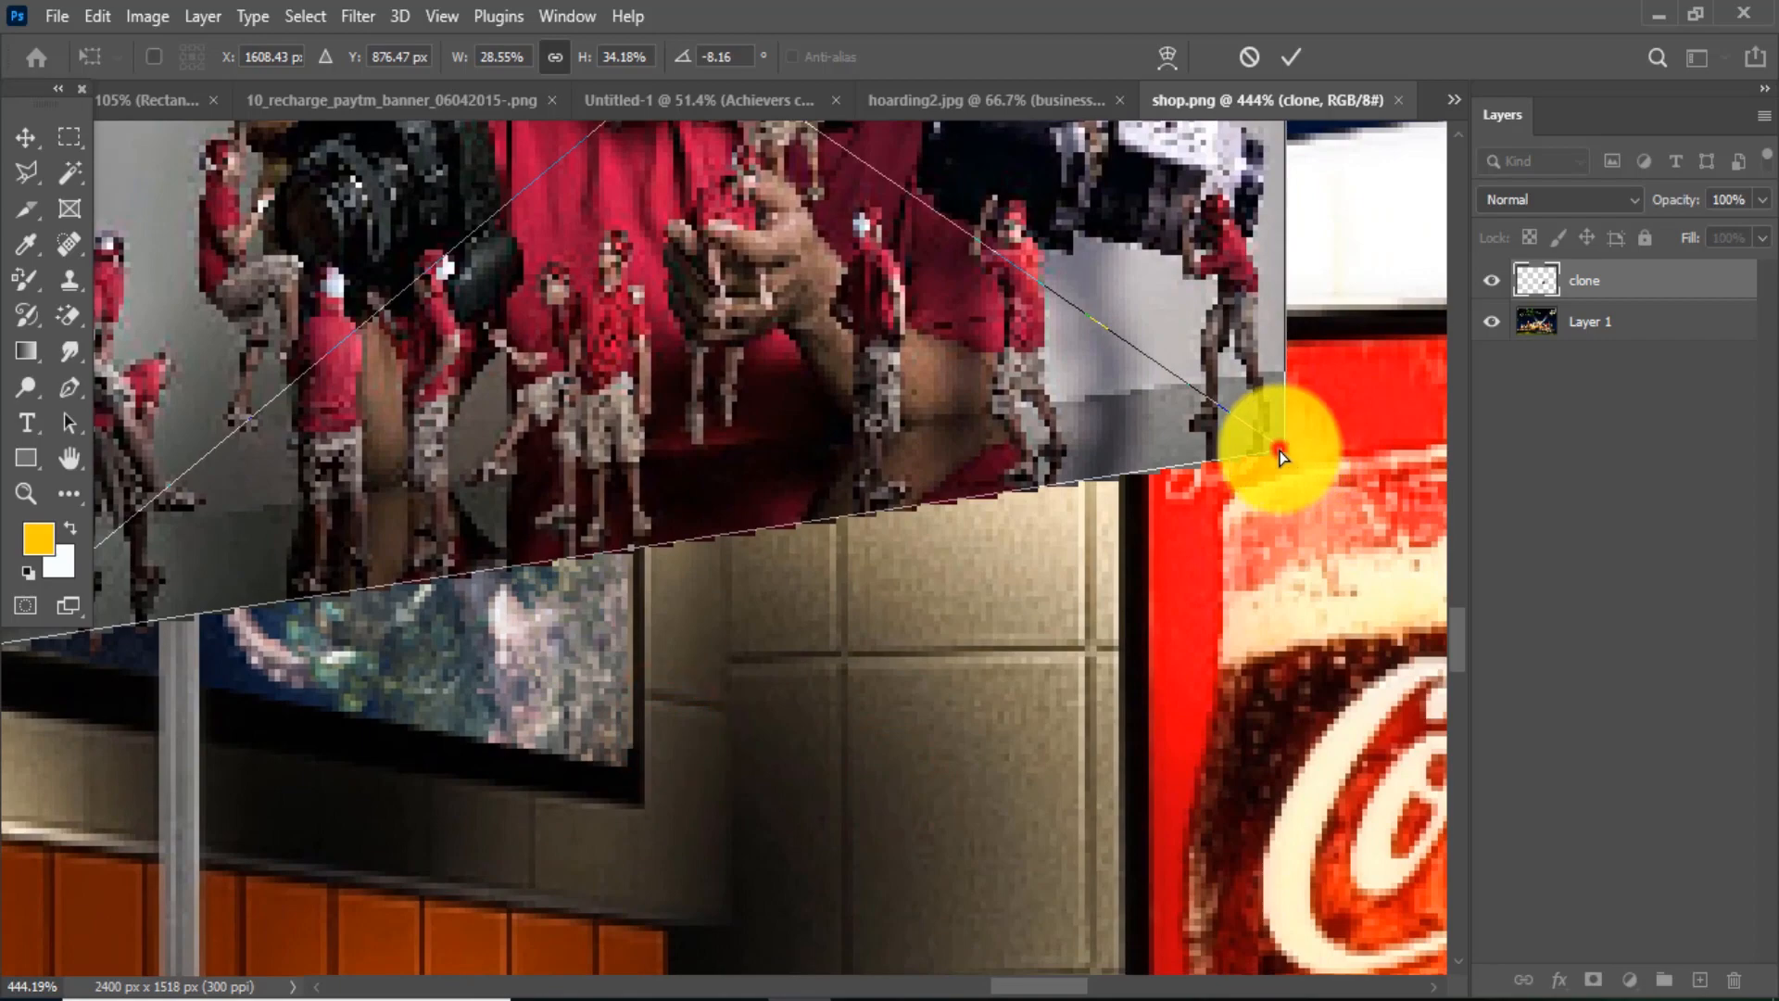
pyautogui.moveTo(1281, 456)
pyautogui.mouseDown()
pyautogui.moveTo(849, 644)
pyautogui.moveTo(627, 777)
pyautogui.mouseUp()
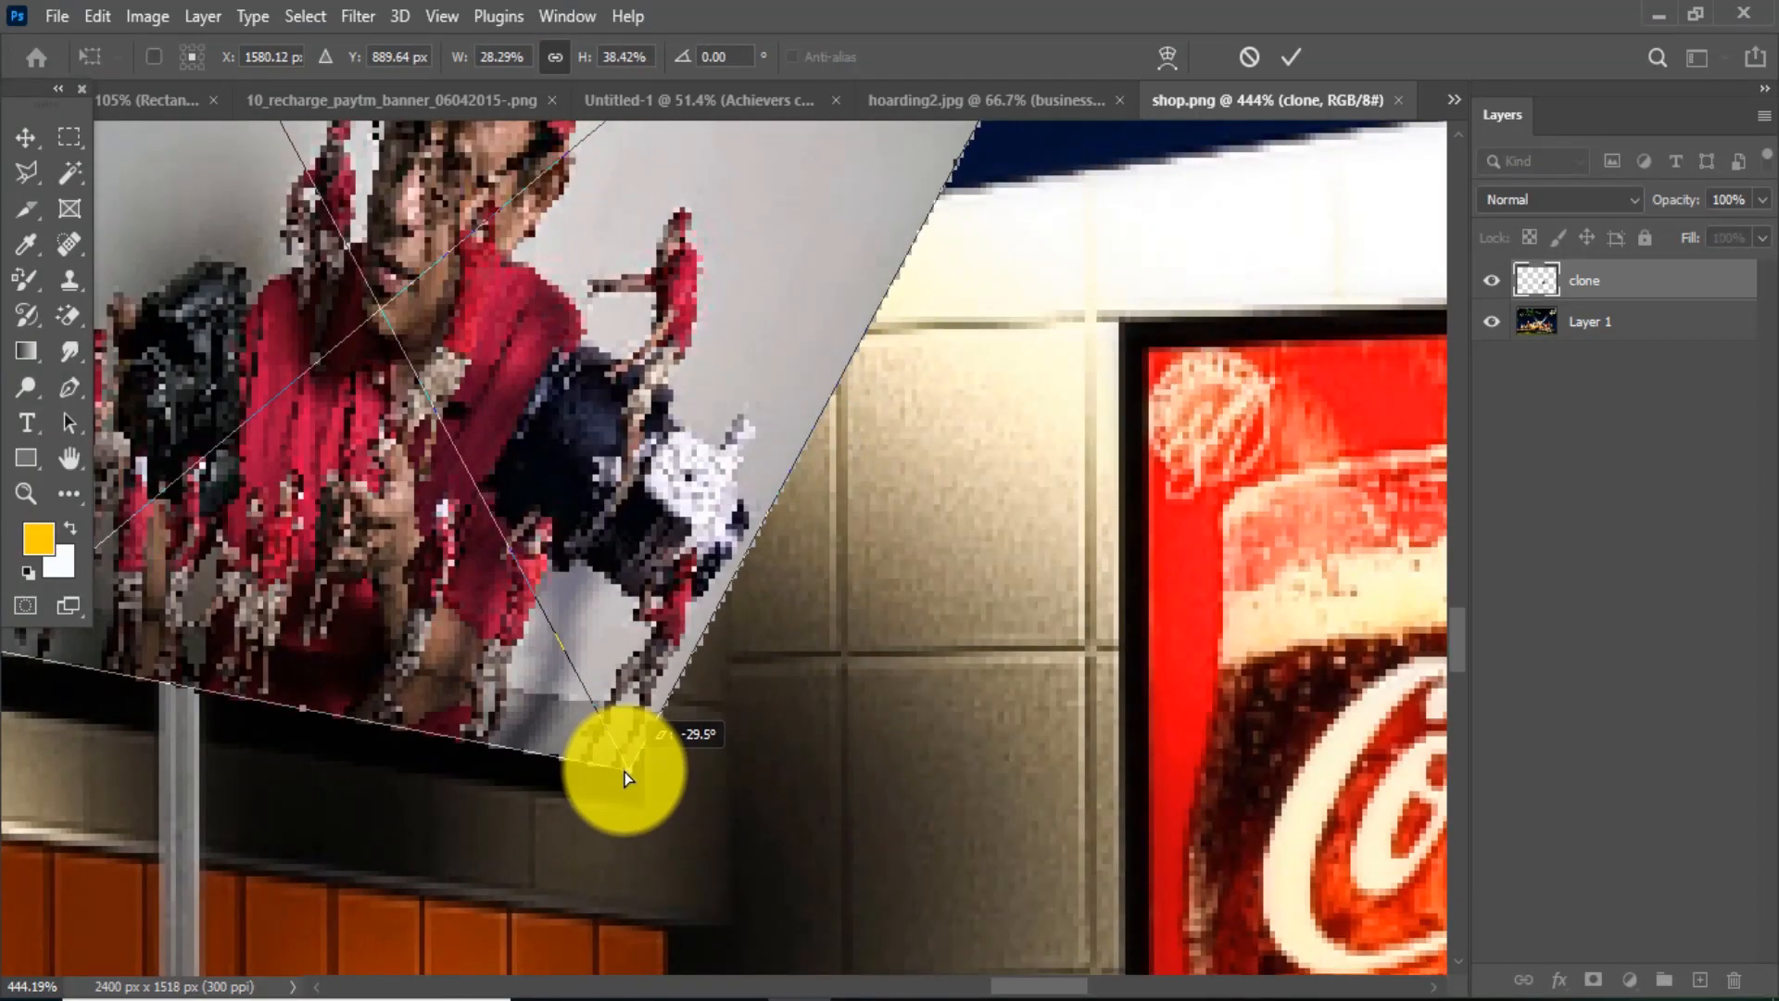
# Step: Fit the clone image's upper-right corner precisely to the poster frame and apply the distortion
pyautogui.scroll(-5, 742, 734)
pyautogui.moveTo(827, 405); pyautogui.dragTo(894, 755)
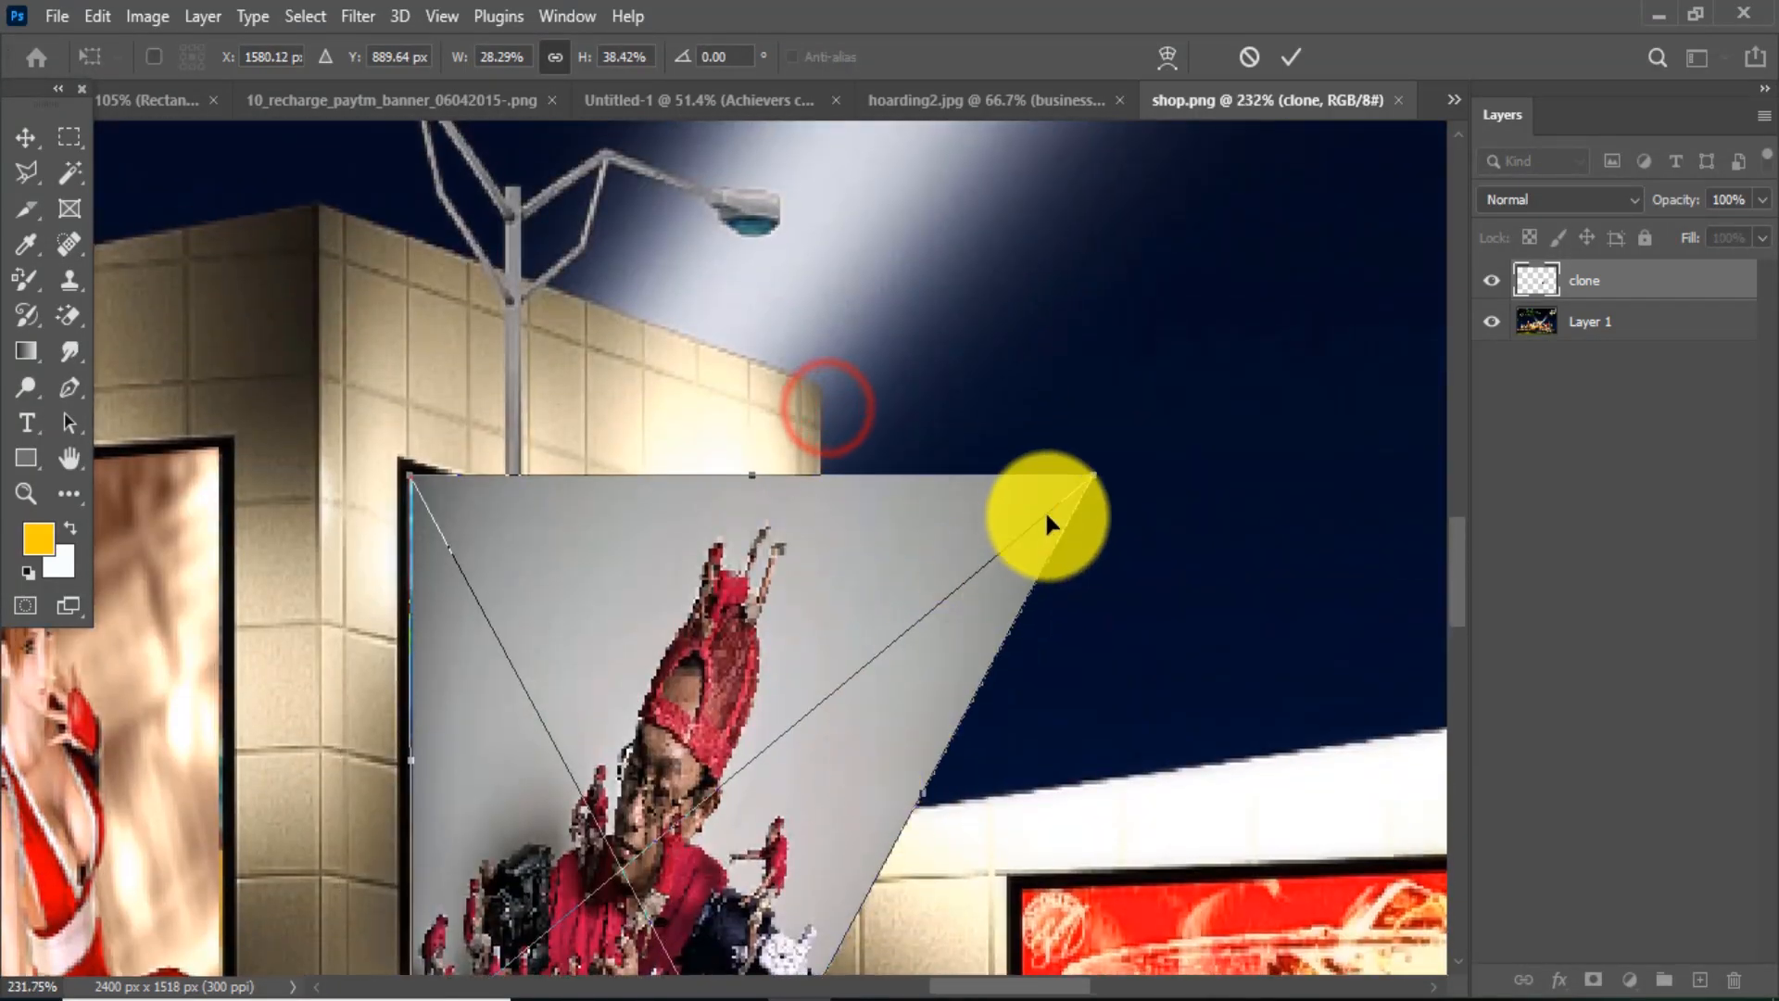
pyautogui.moveTo(1094, 477)
pyautogui.mouseDown()
pyautogui.moveTo(782, 560)
pyautogui.moveTo(719, 600)
pyautogui.moveTo(753, 587)
pyautogui.mouseUp()
pyautogui.scroll(12, 802, 576)
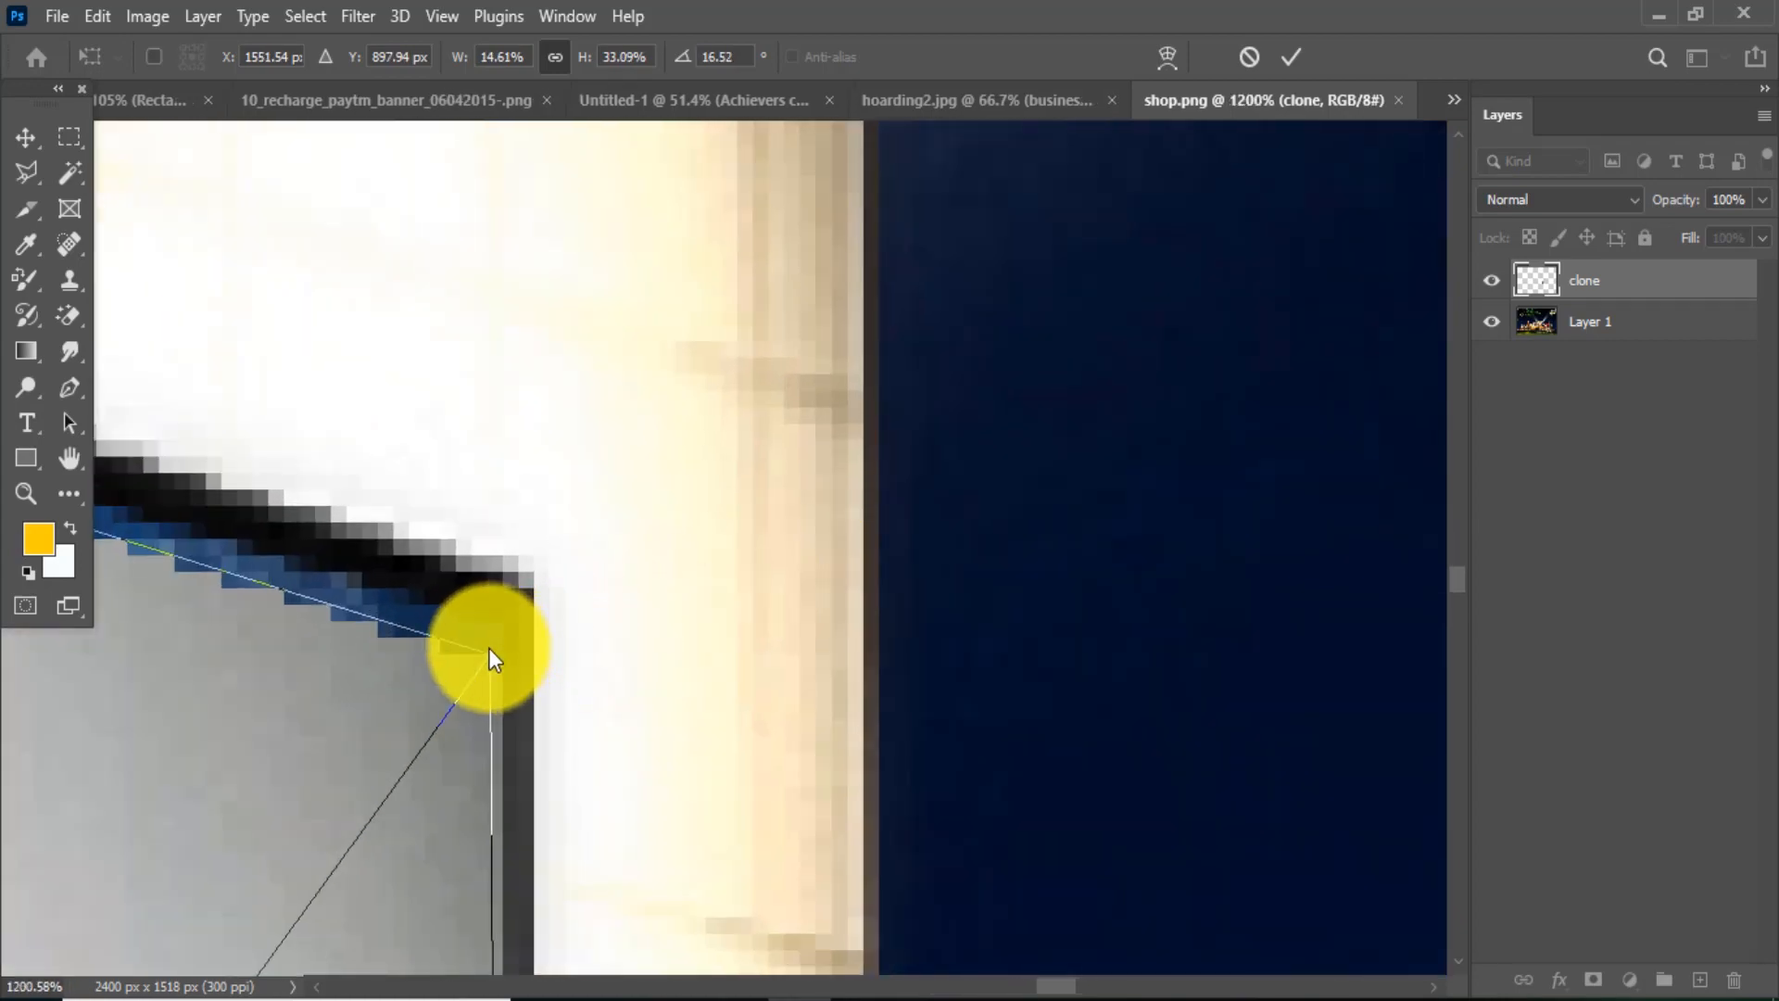
pyautogui.moveTo(489, 654); pyautogui.dragTo(485, 627)
pyautogui.scroll(-15, 494, 617)
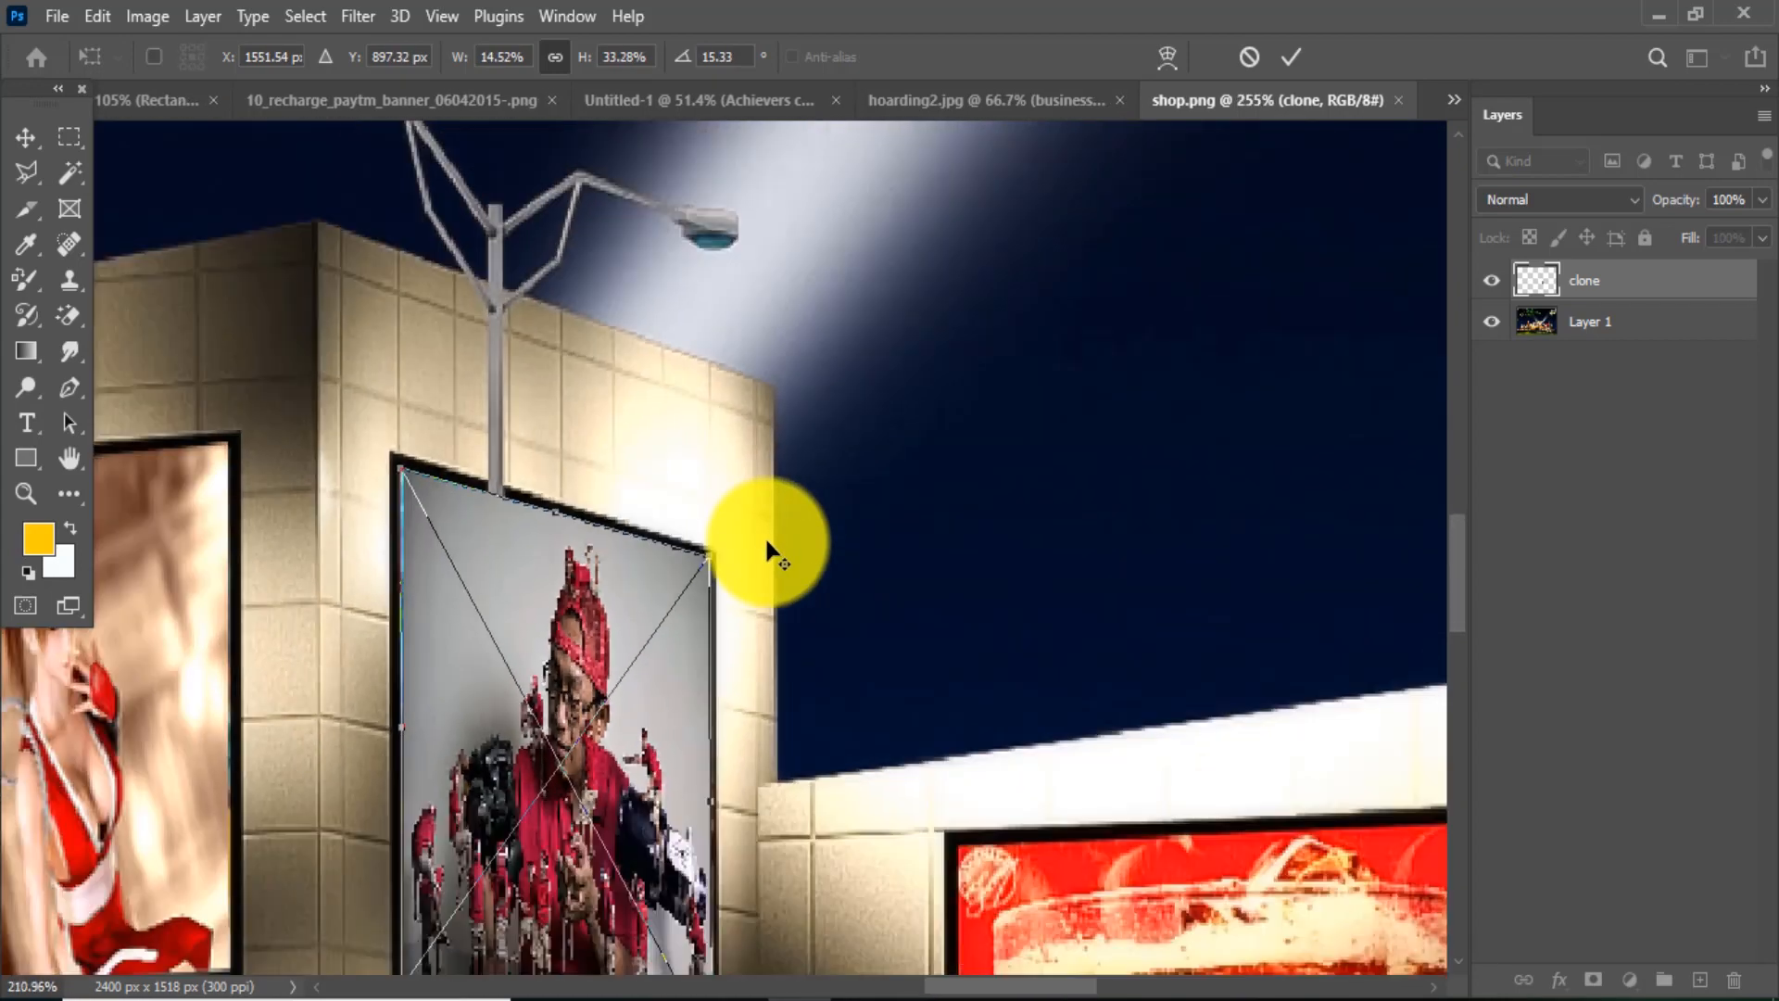
pyautogui.press('Return')
# Step: Inspect the fitted clone image on the building and delete its layer
pyautogui.scroll(3, 676, 747)
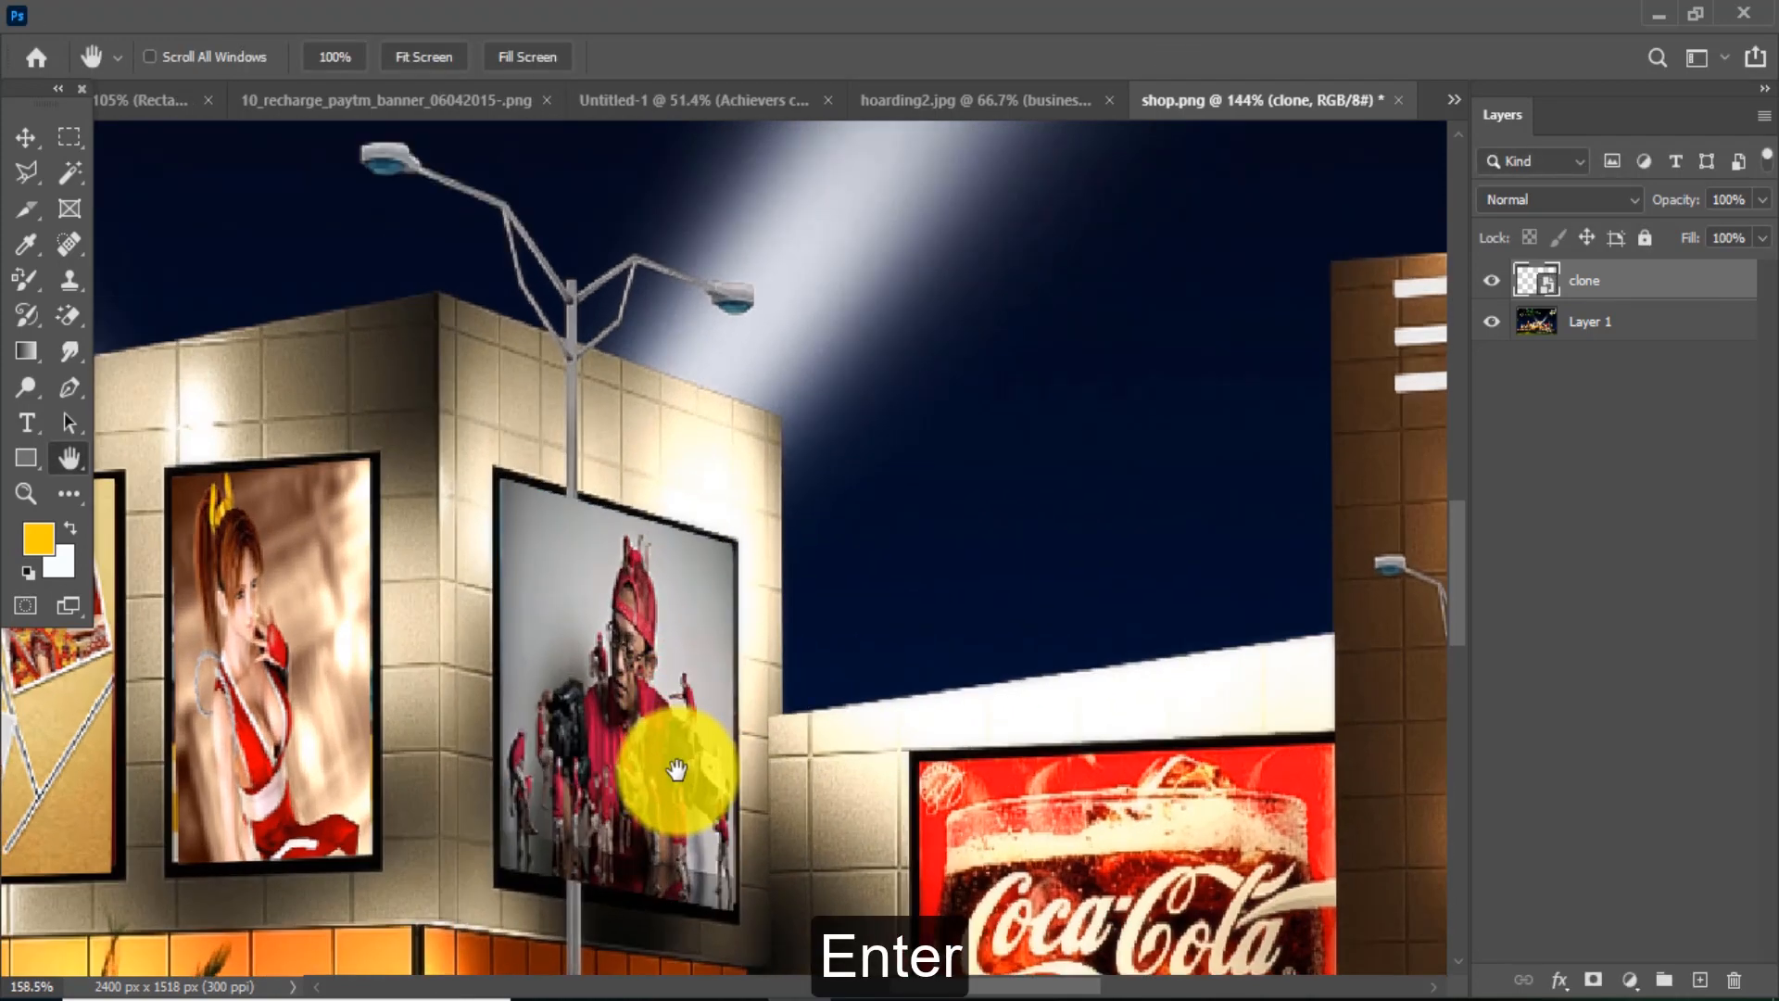
pyautogui.scroll(3, 623, 575)
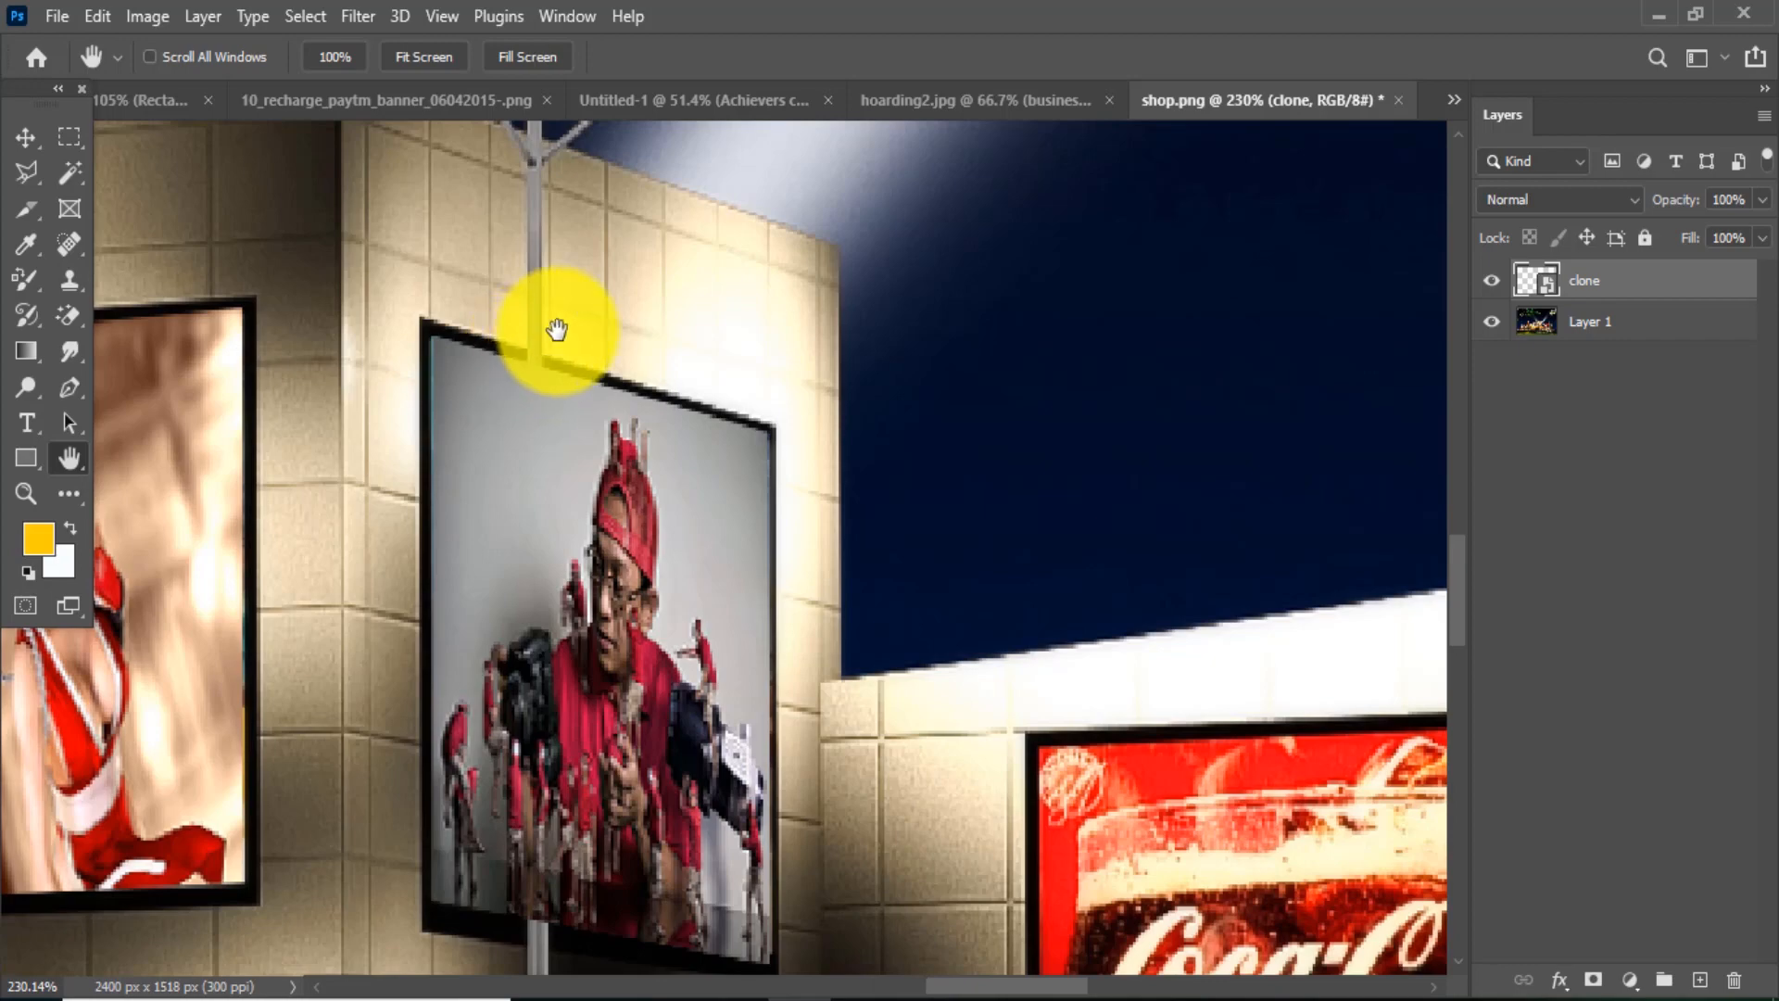
pyautogui.press('Delete')
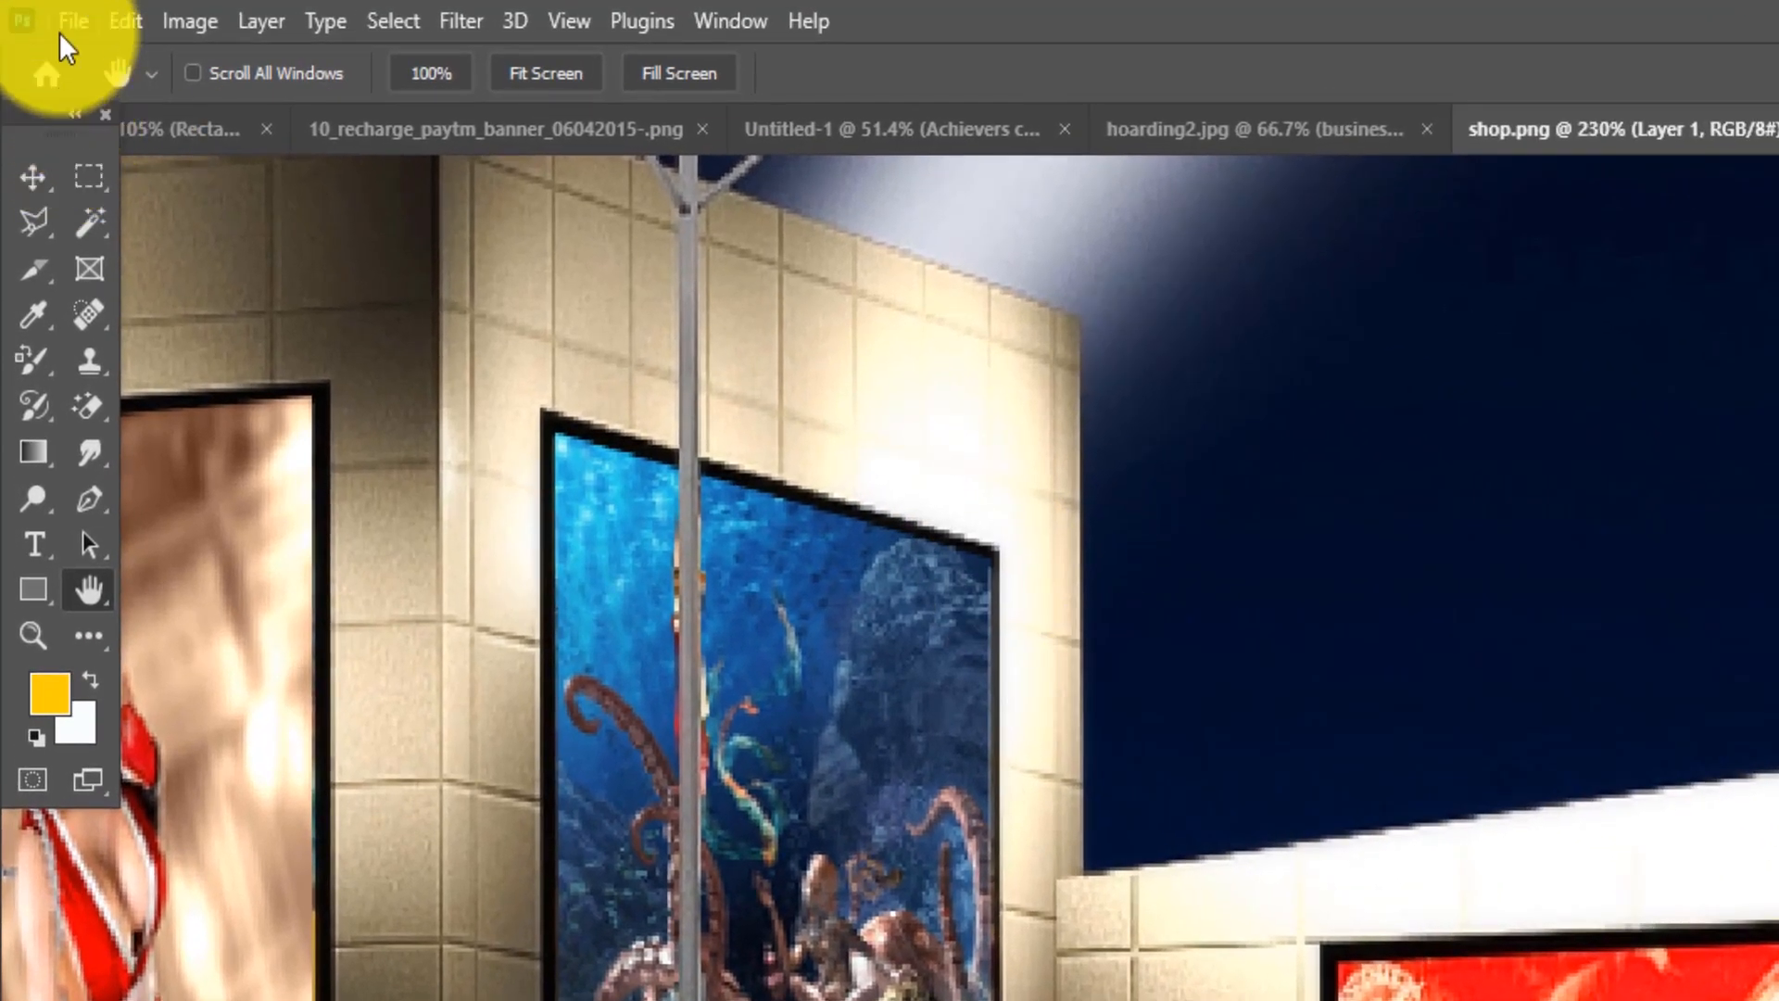
# Step: Place the clone image as an embedded layer again, centred at about X 1623 px, Y 945 px, and commit the placement at 100% scale
pyautogui.click(58, 15)
pyautogui.click(199, 719)
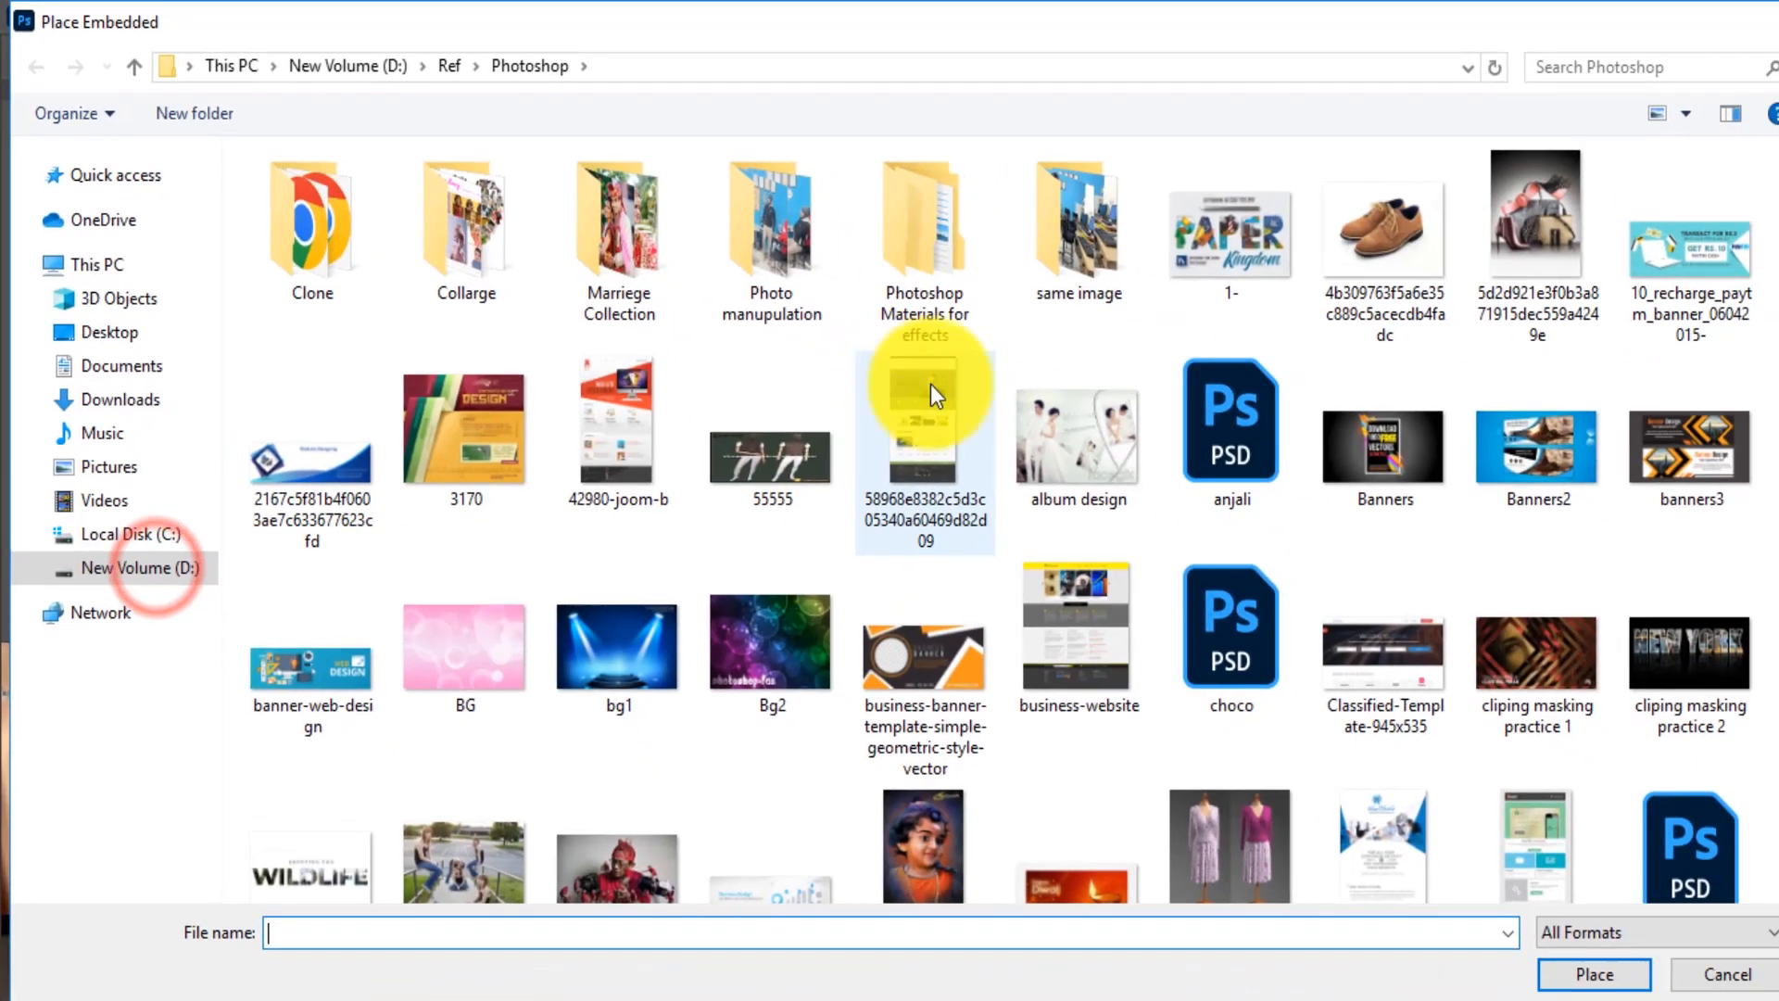
pyautogui.scroll(-5, 1239, 452)
pyautogui.scroll(5, 1238, 452)
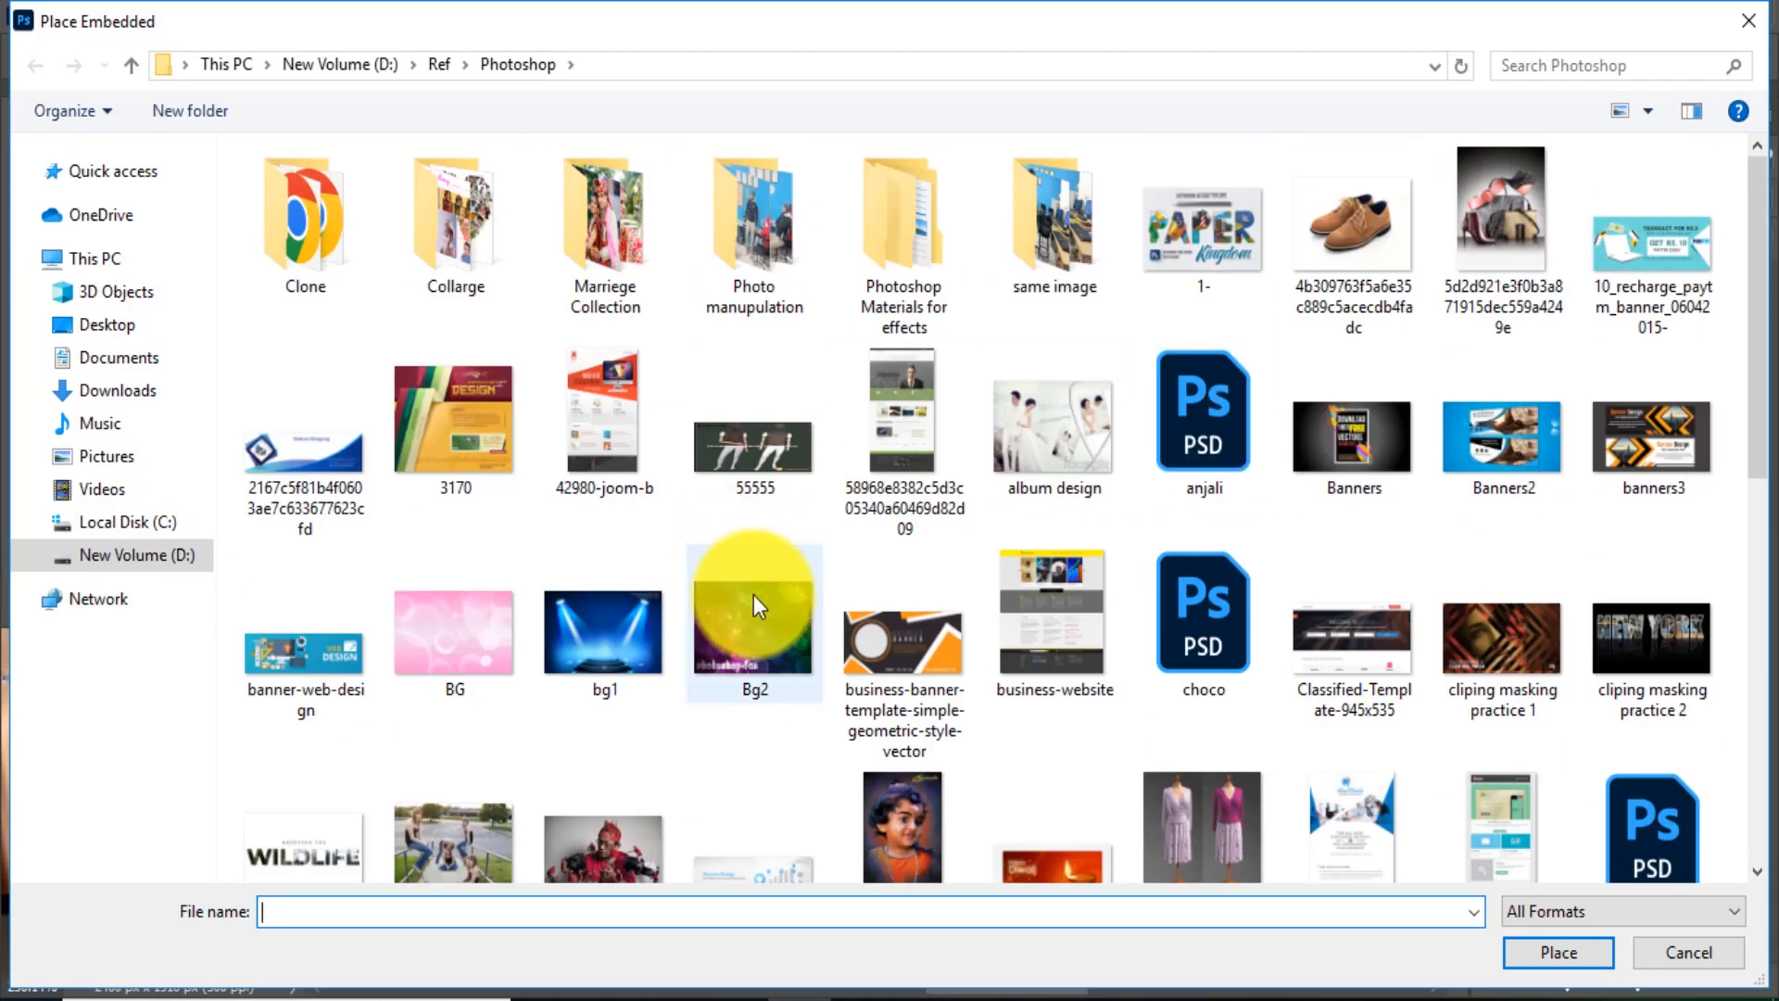
pyautogui.doubleClick(569, 864)
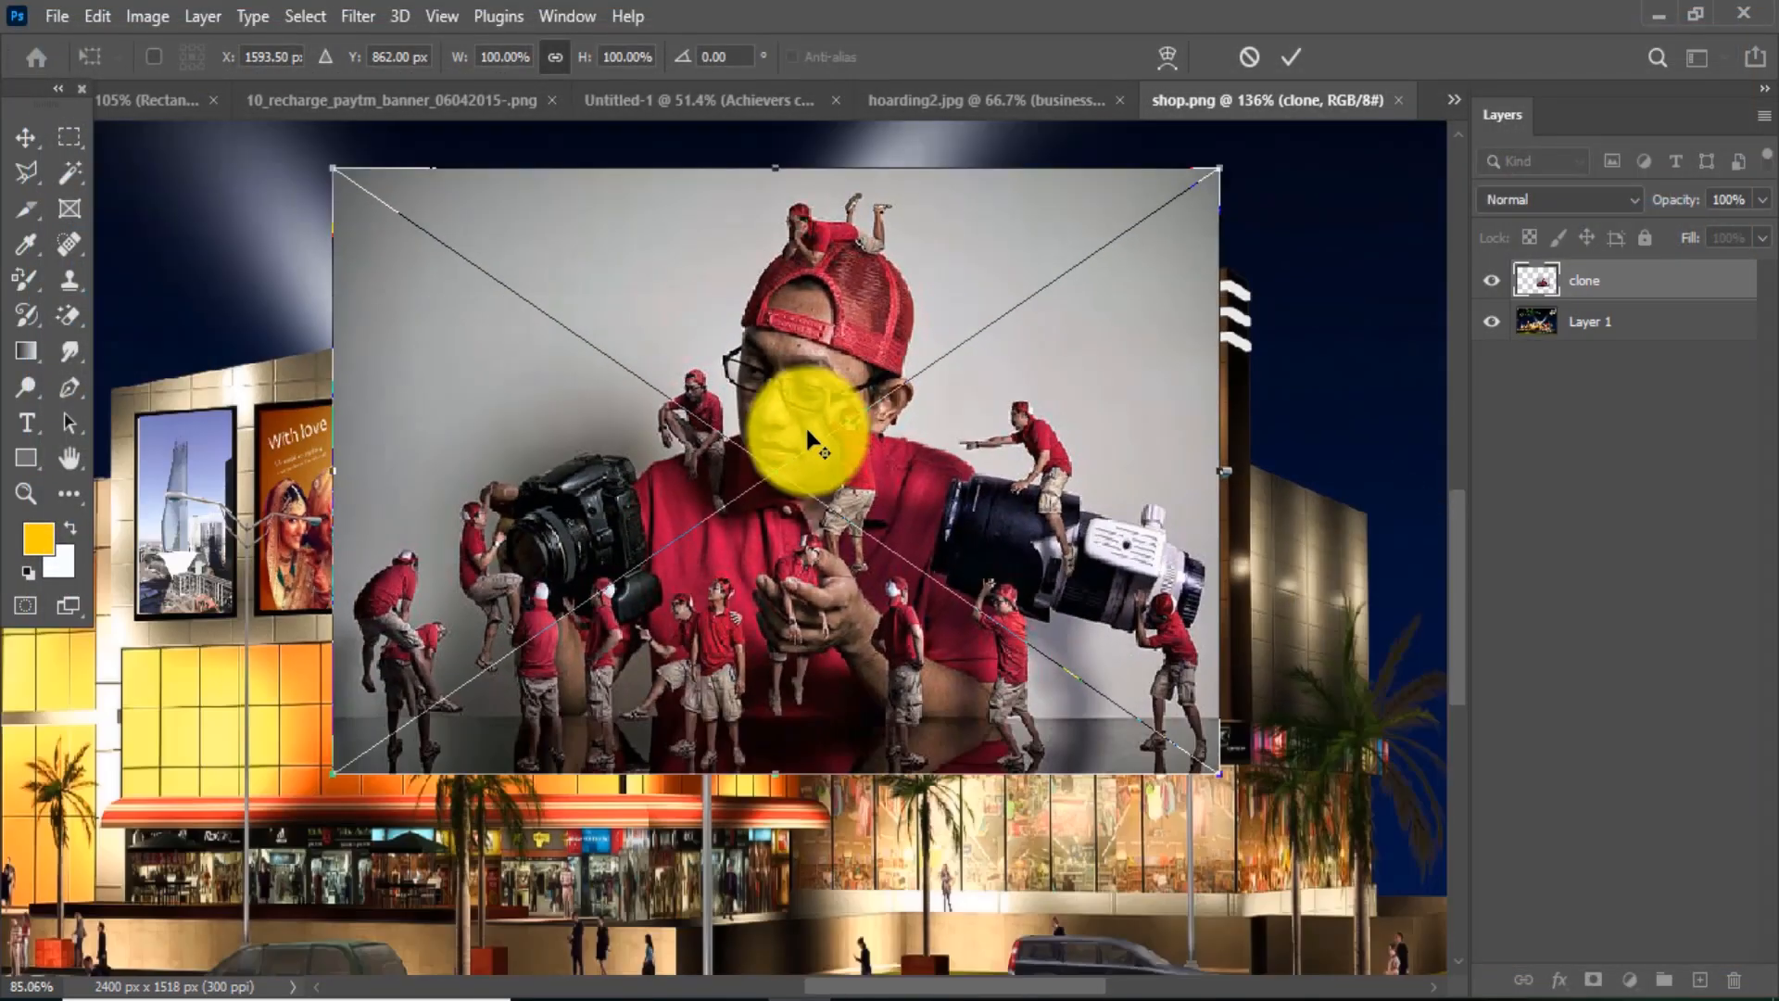
pyautogui.moveTo(841, 370); pyautogui.dragTo(871, 454)
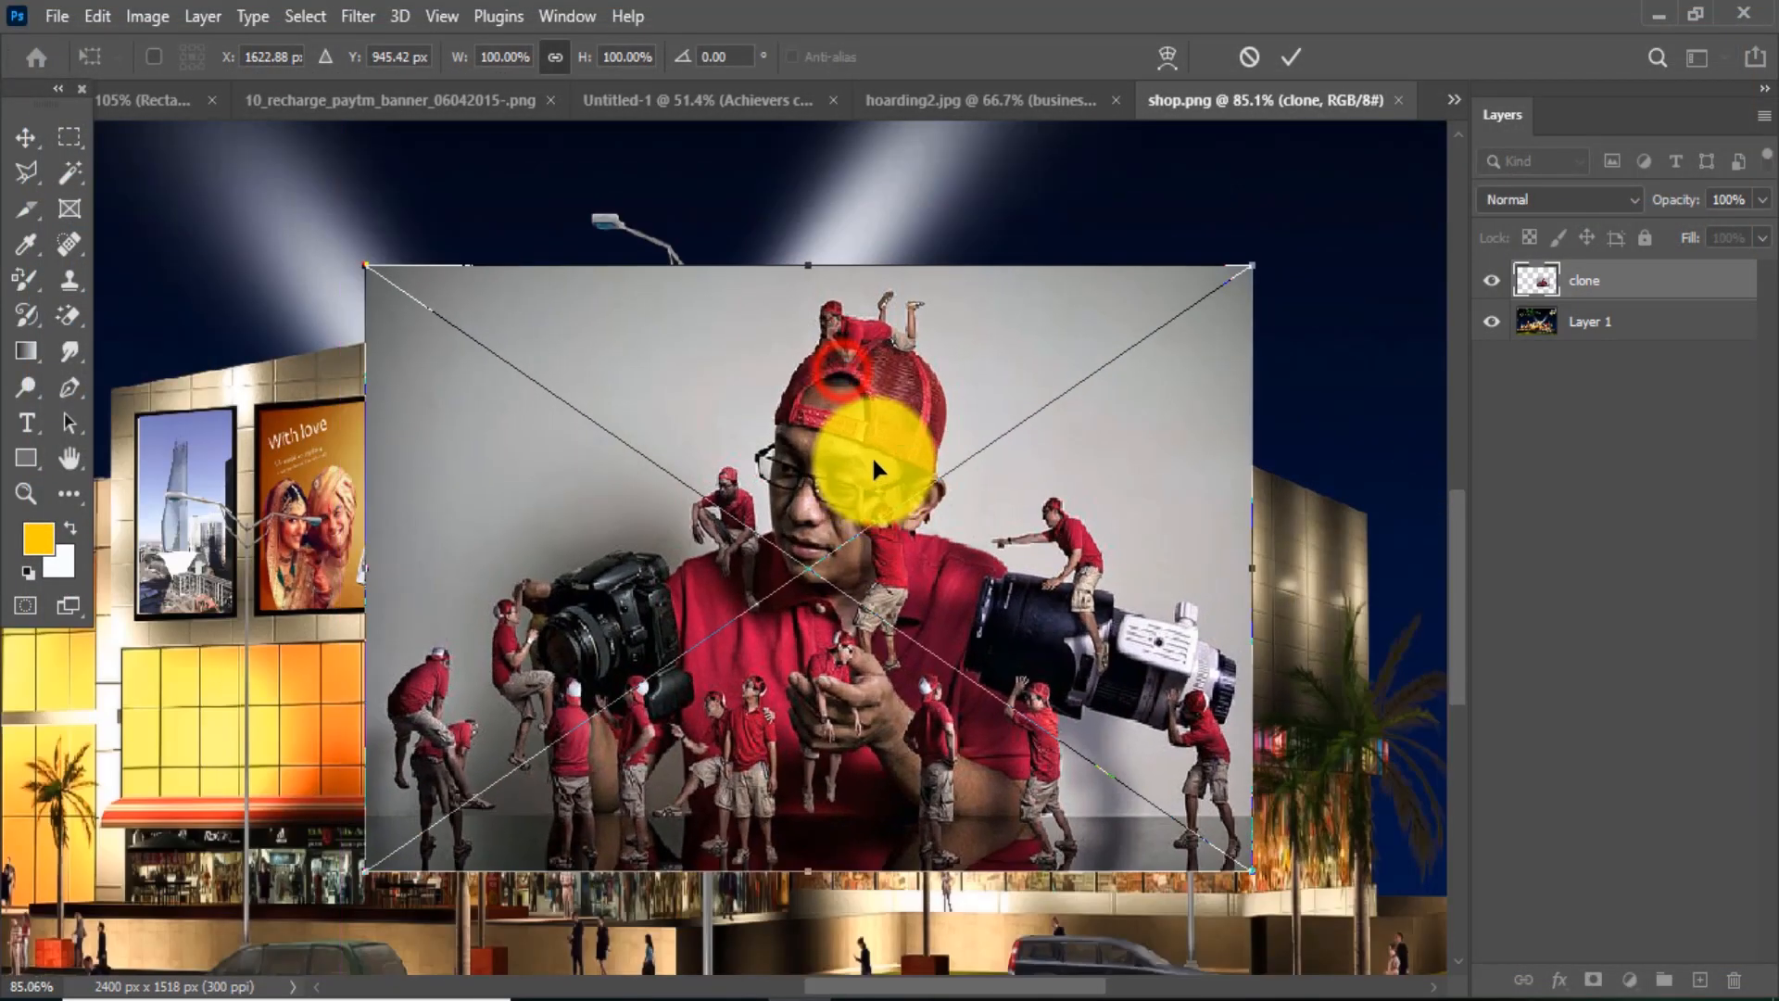
pyautogui.press('Return')
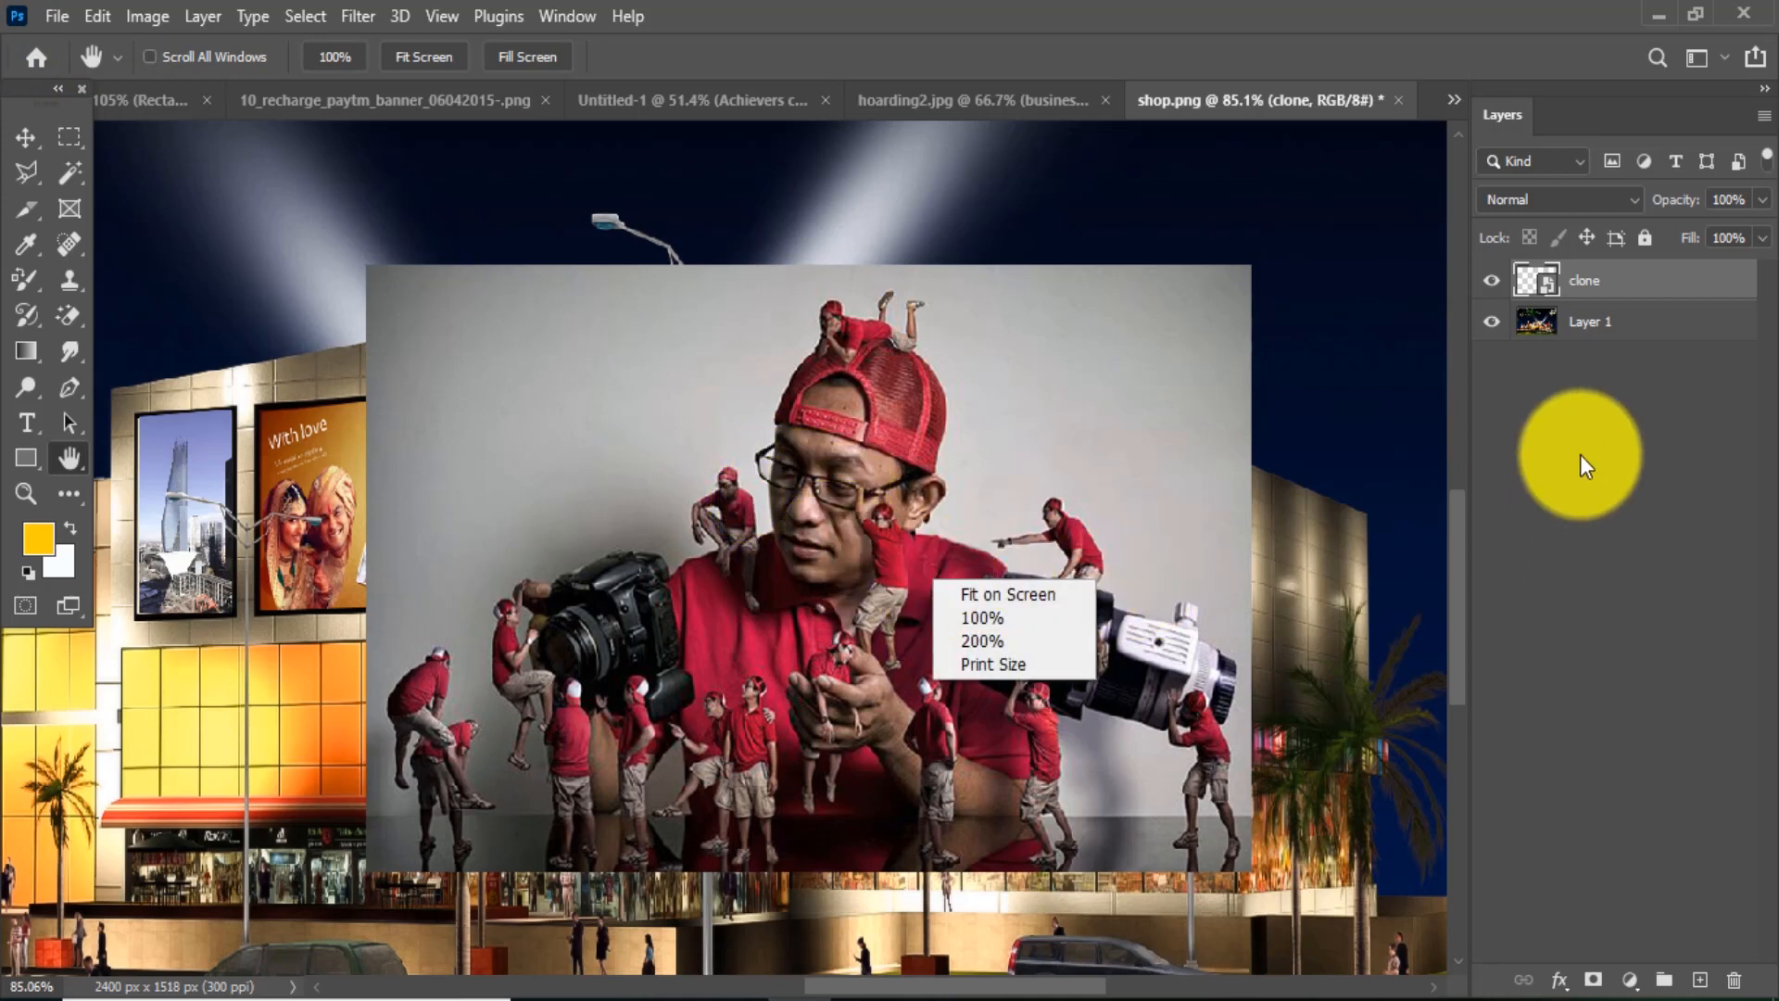
# Step: Rasterize the clone layer and convert it back to a smart object
pyautogui.rightClick(1613, 276)
pyautogui.click(1388, 574)
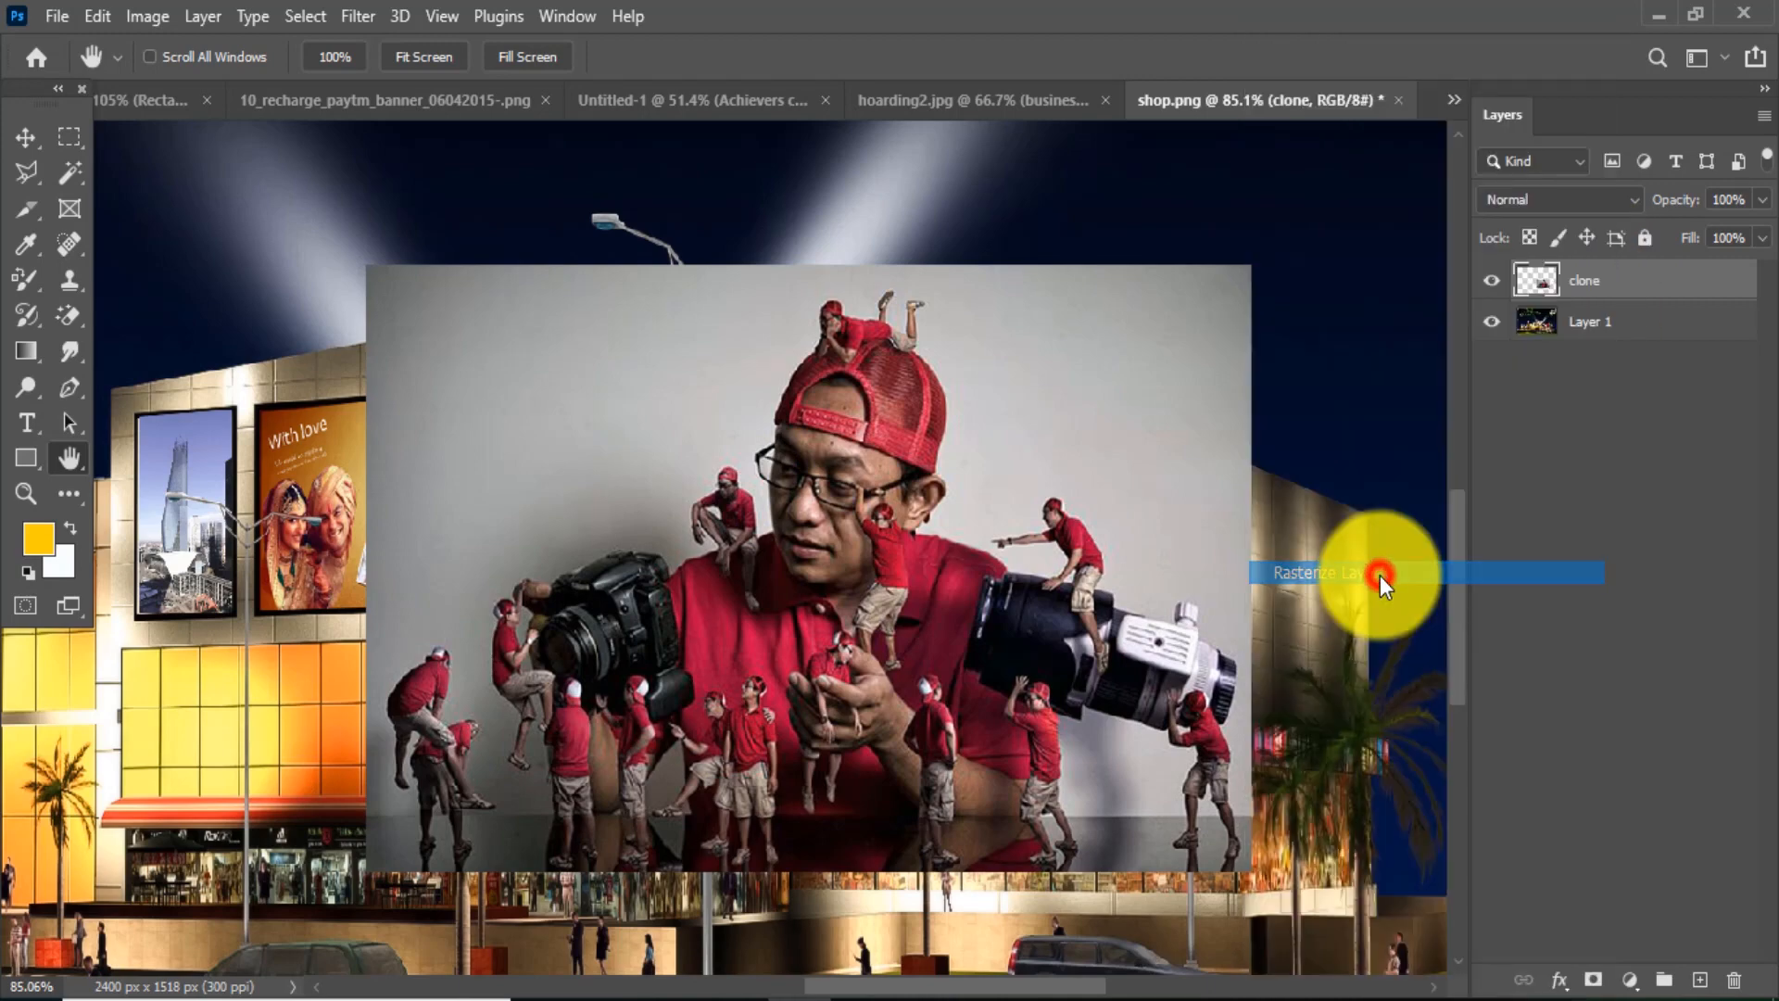
pyautogui.rightClick(1617, 299)
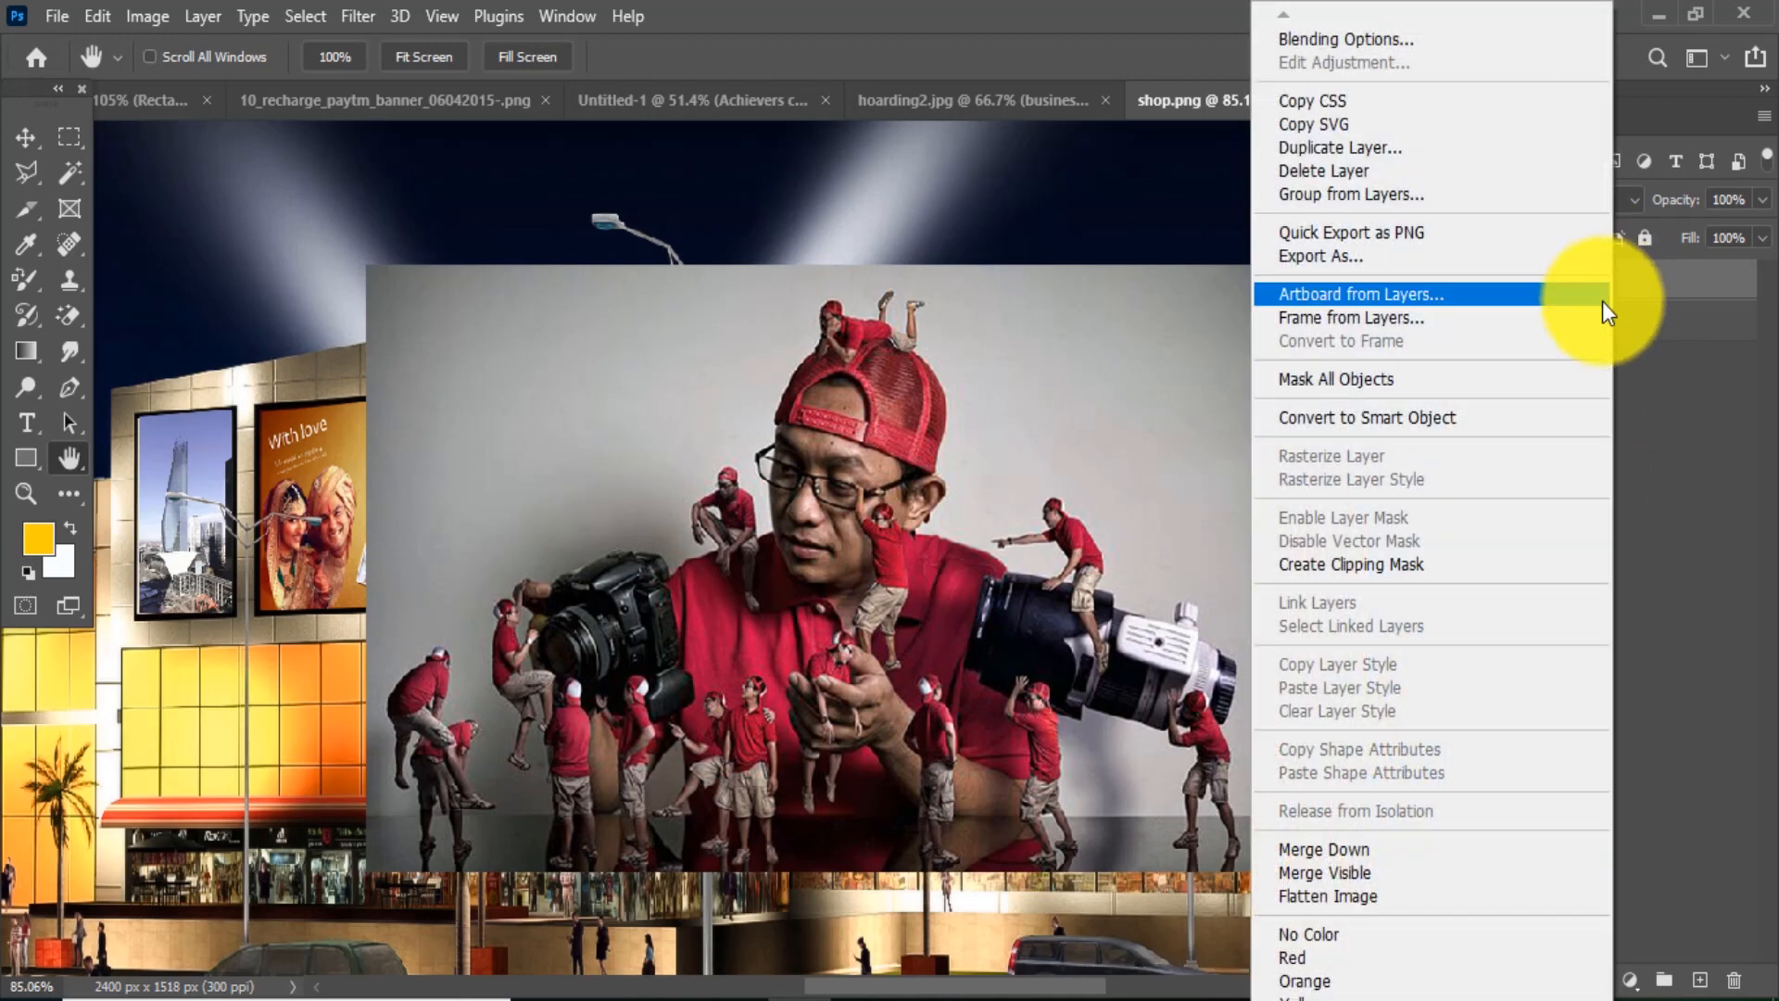
pyautogui.click(1644, 282)
pyautogui.rightClick(1644, 281)
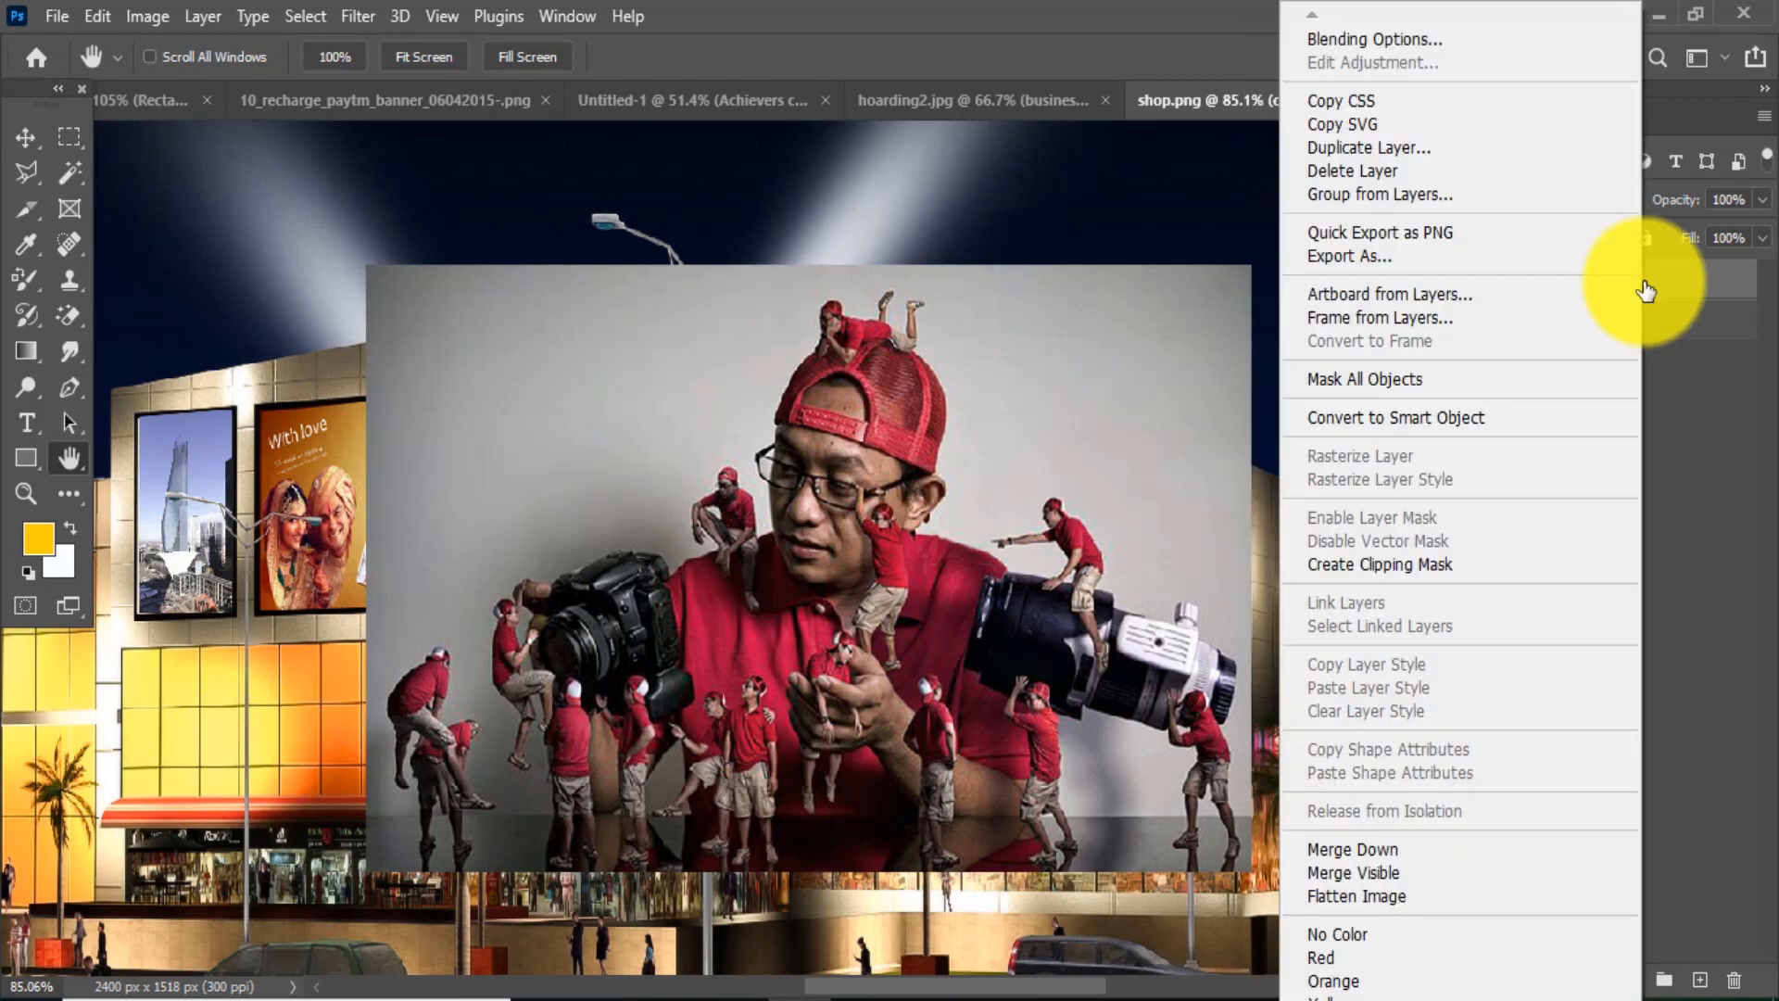
pyautogui.click(1437, 422)
# Step: Scale the clone smart object down to about 42% and align its upper-left corner with the octopus poster frame's upper-left corner
pyautogui.moveTo(695, 445); pyautogui.dragTo(781, 443)
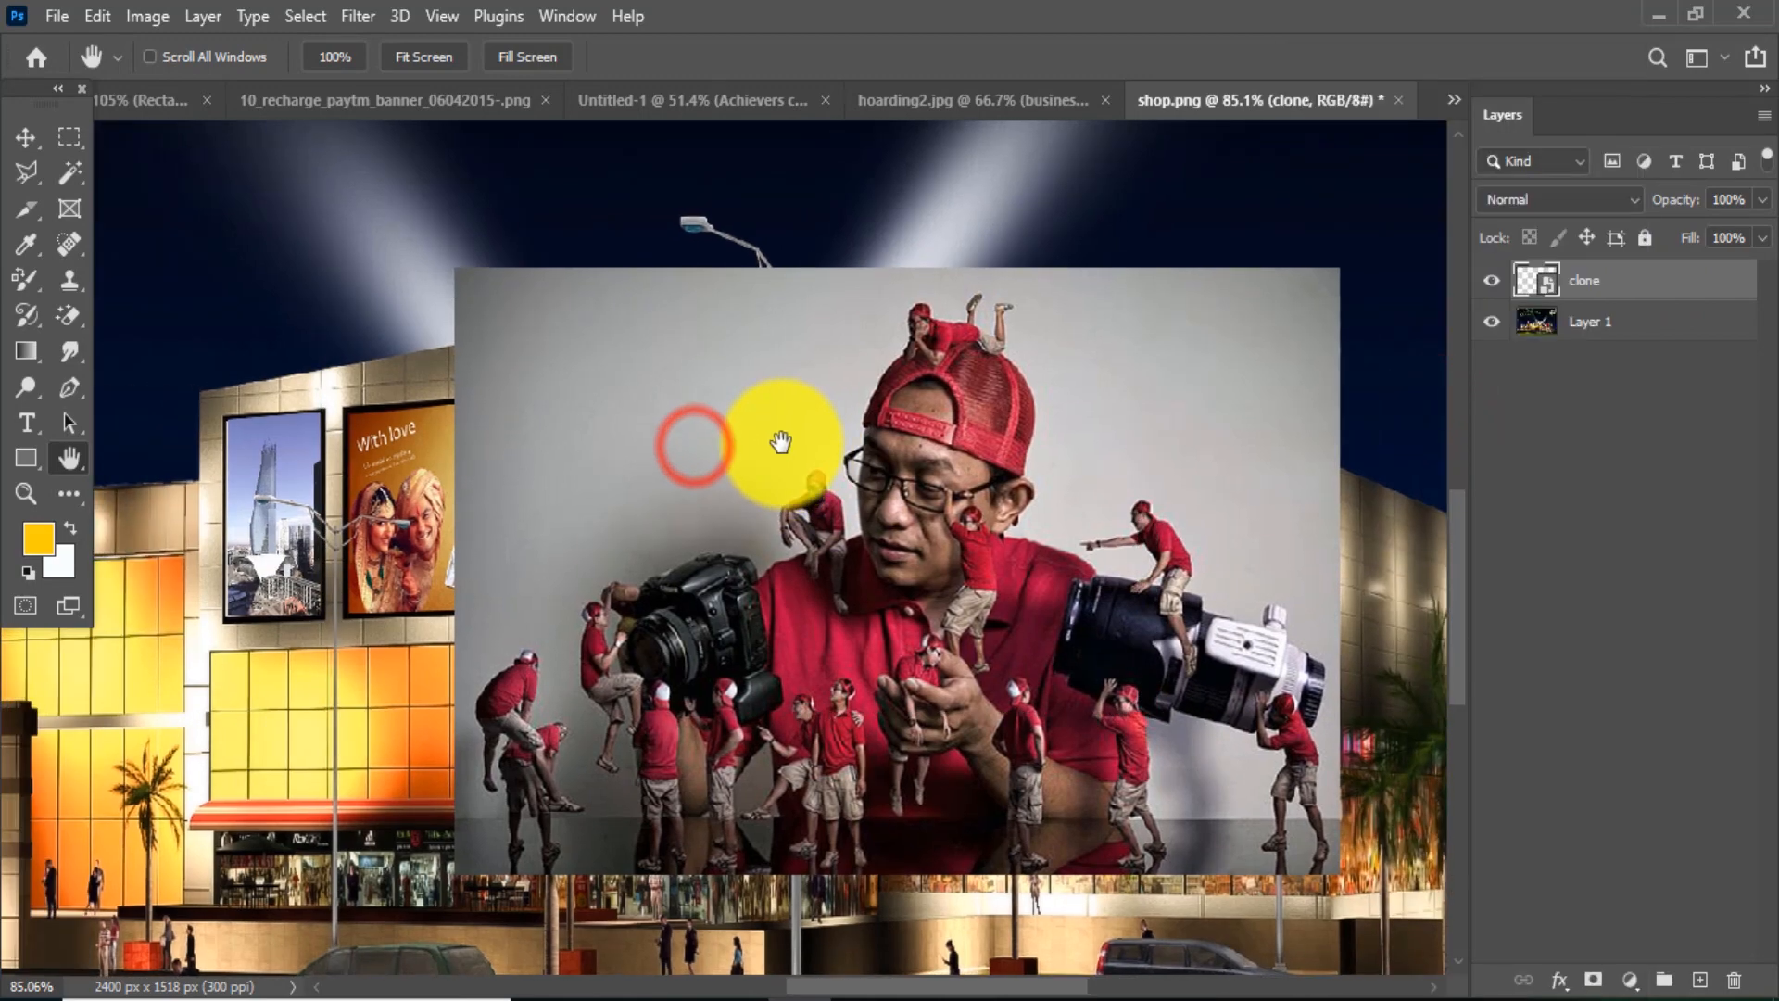
pyautogui.hotkey('ctrl', 't')
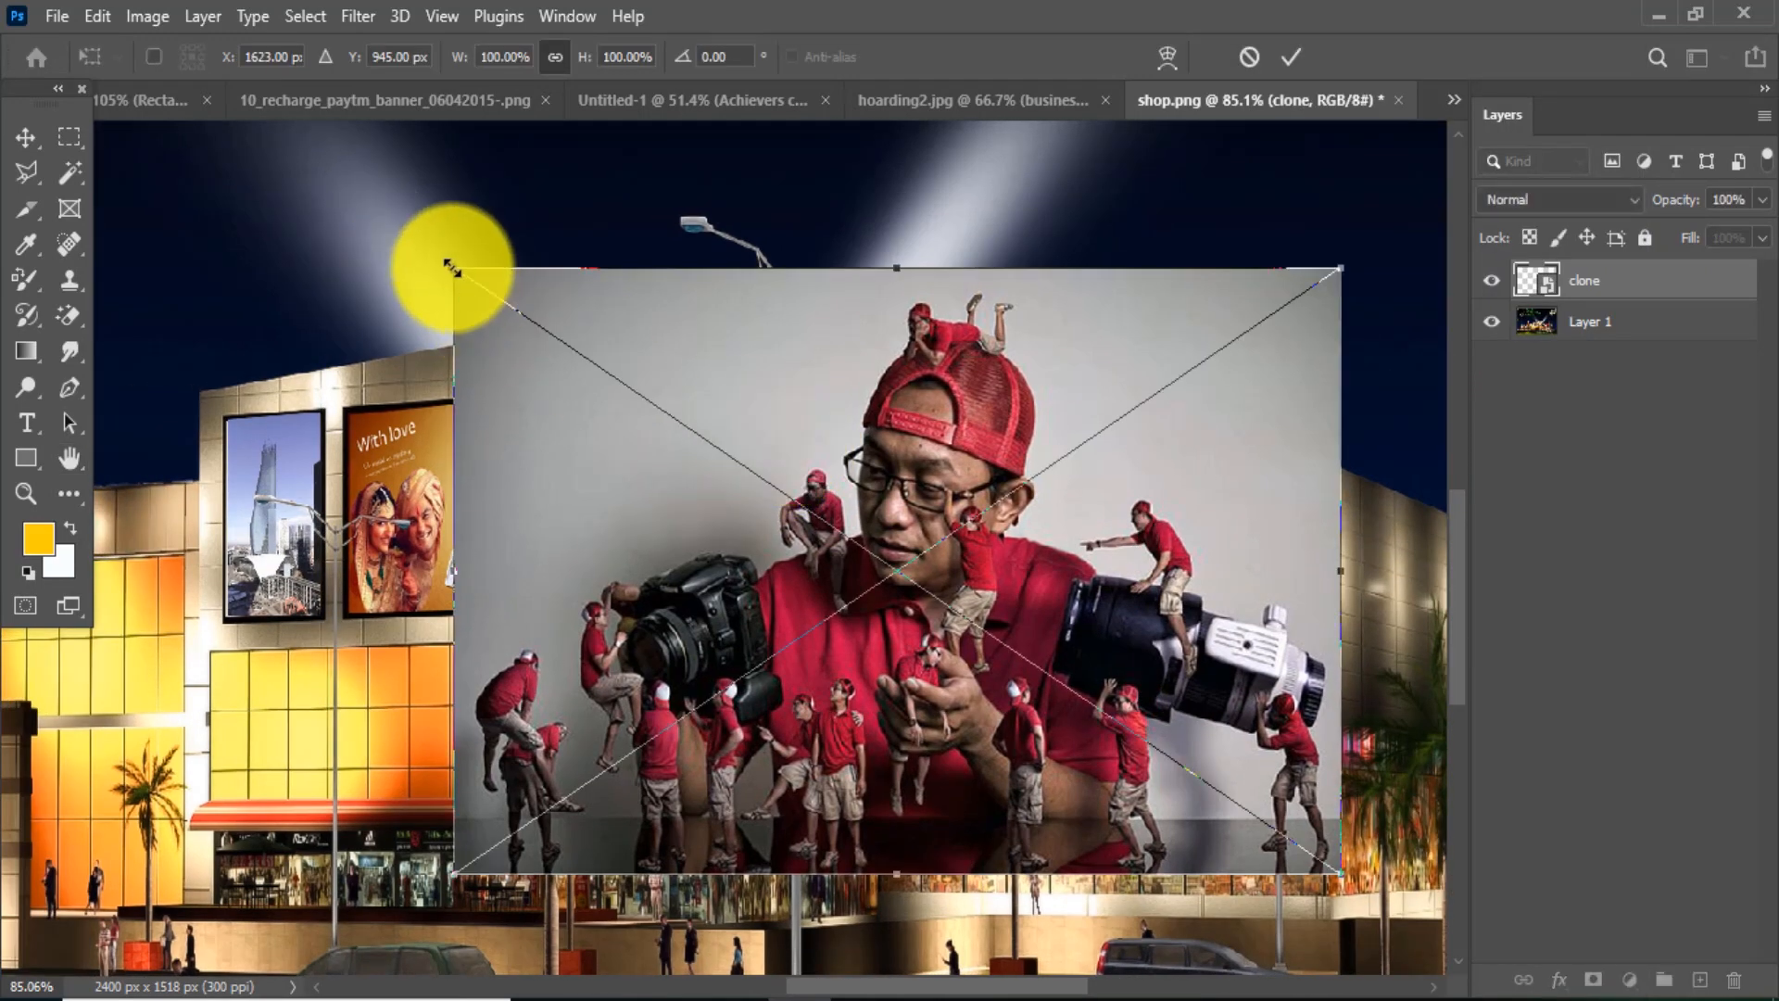
pyautogui.moveTo(451, 268)
pyautogui.mouseDown()
pyautogui.moveTo(596, 398)
pyautogui.moveTo(683, 437)
pyautogui.moveTo(764, 464)
pyautogui.moveTo(799, 447)
pyautogui.moveTo(802, 419)
pyautogui.mouseUp()
pyautogui.scroll(5, 859, 402)
pyautogui.scroll(5, 809, 415)
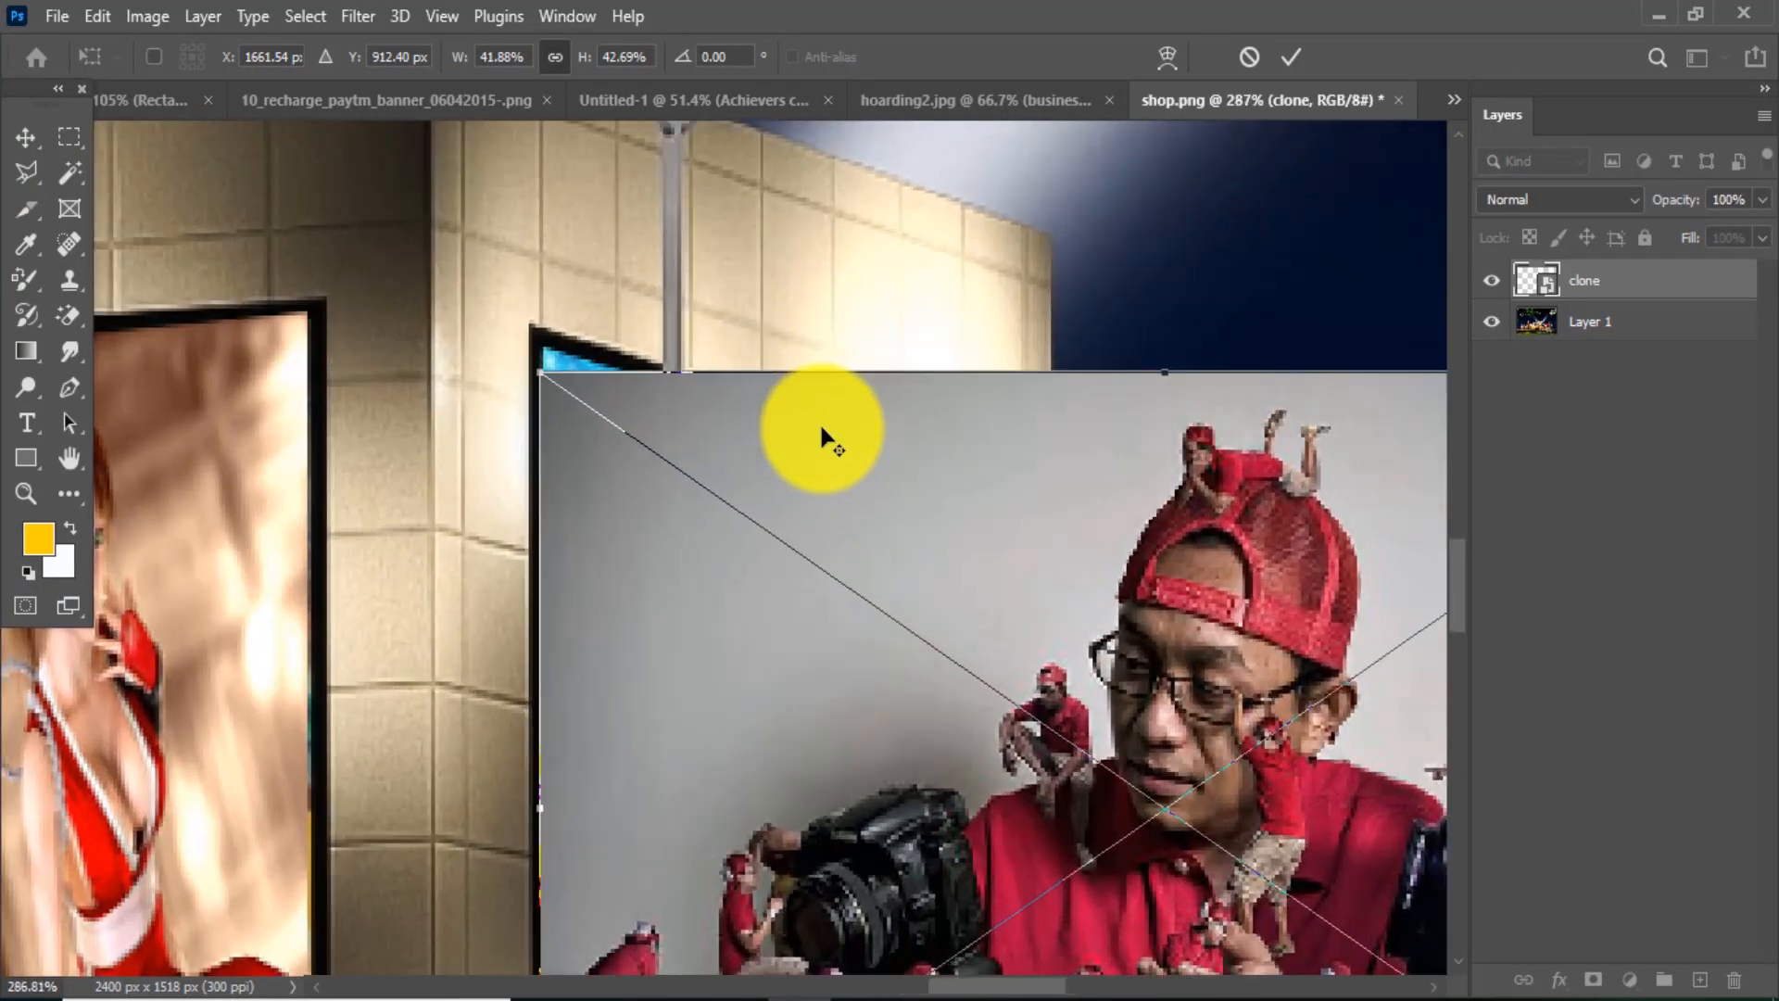
pyautogui.moveTo(676, 417); pyautogui.dragTo(683, 397)
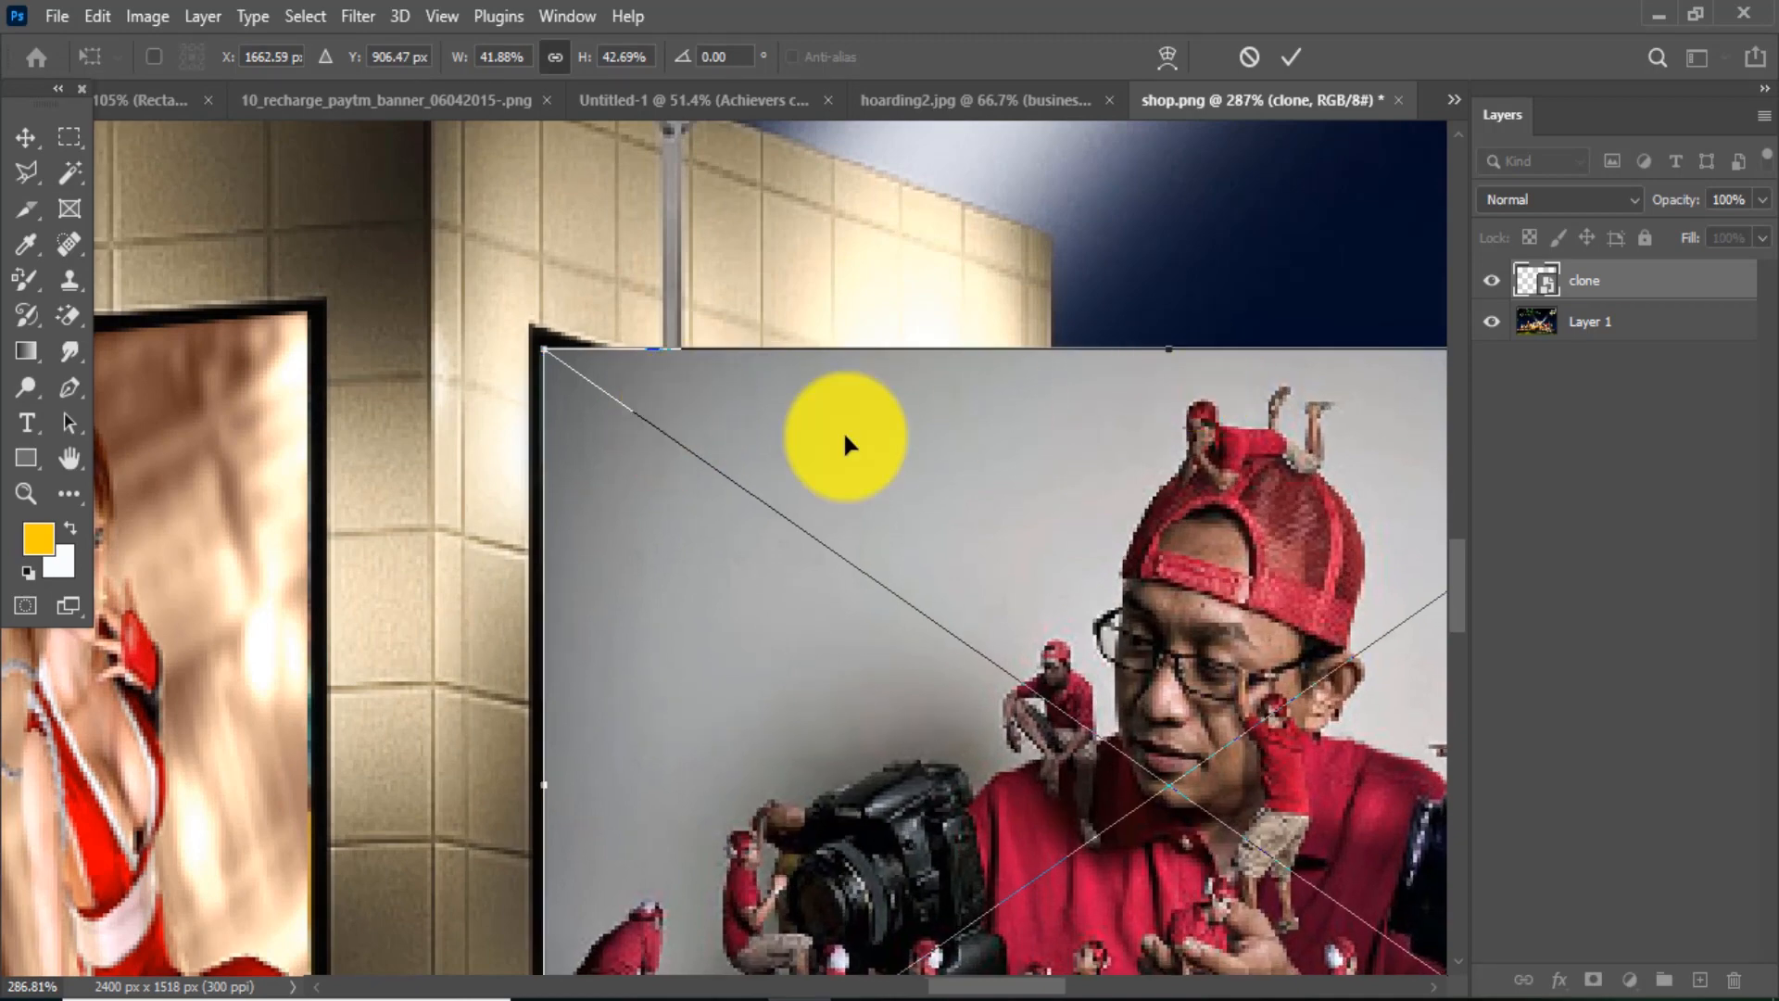
# Step: Distort the clone image by moving its lower-left and lower-right corners onto the poster frame's lower corners
pyautogui.scroll(-5, 686, 464)
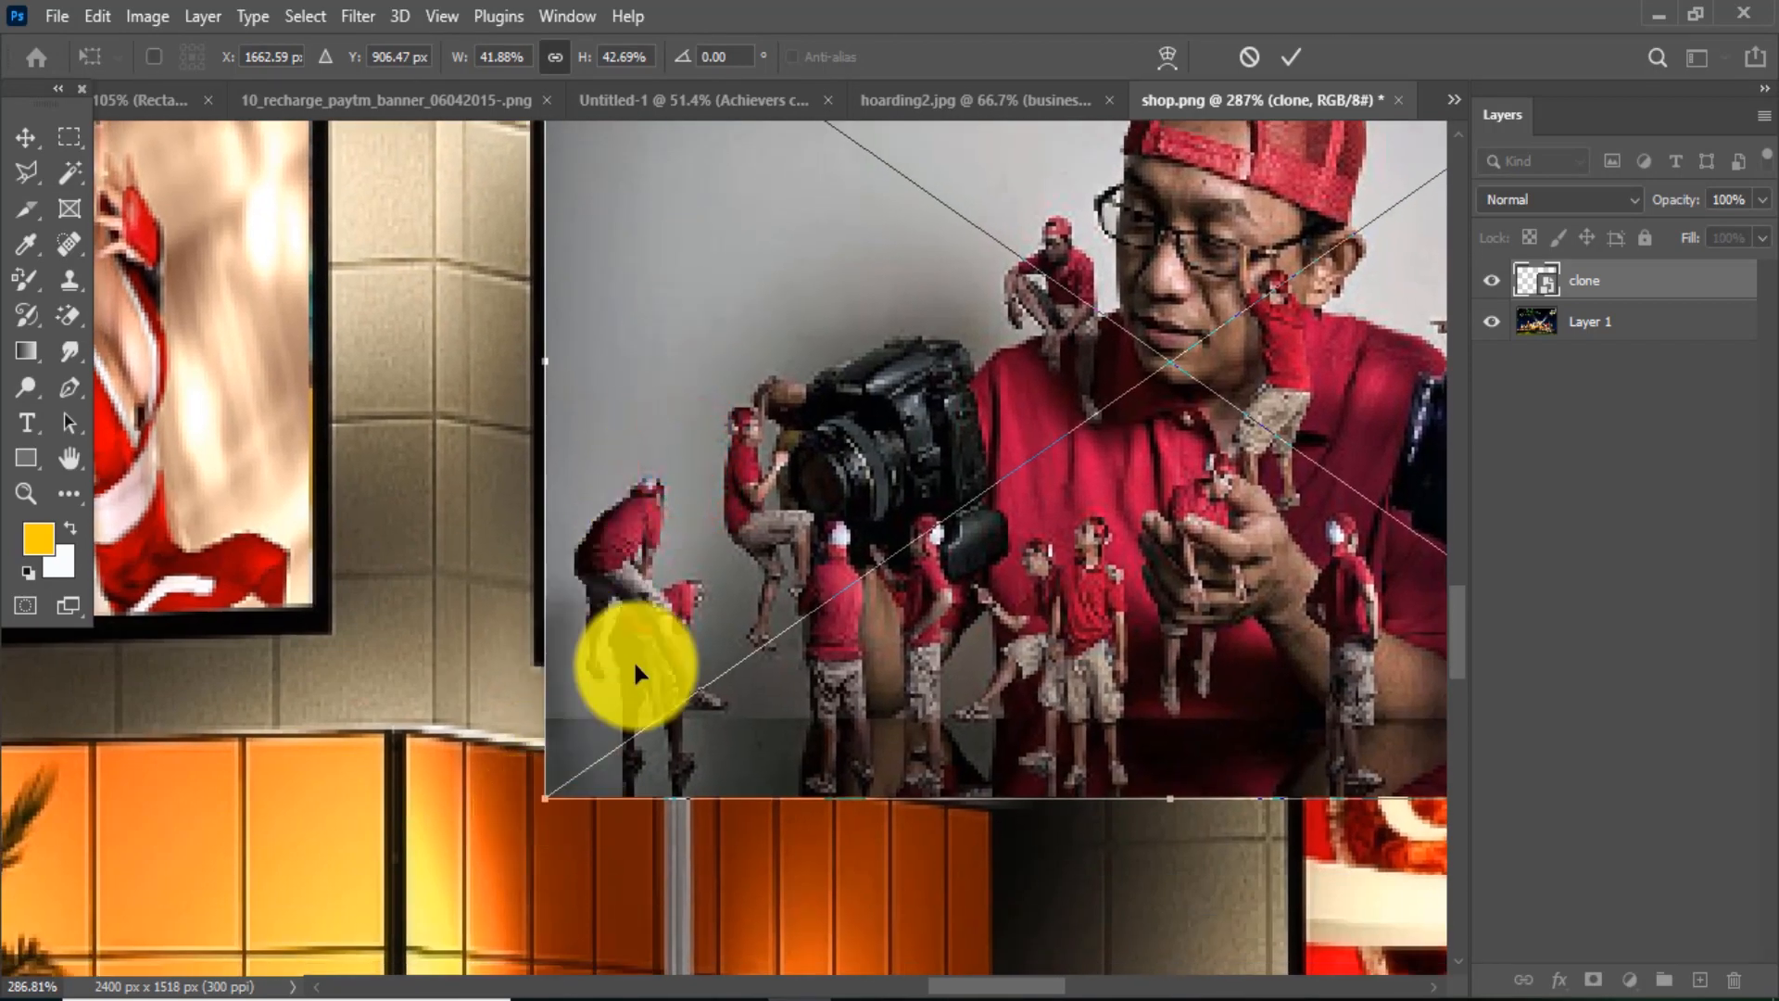
pyautogui.rightClick(636, 667)
pyautogui.click(693, 293)
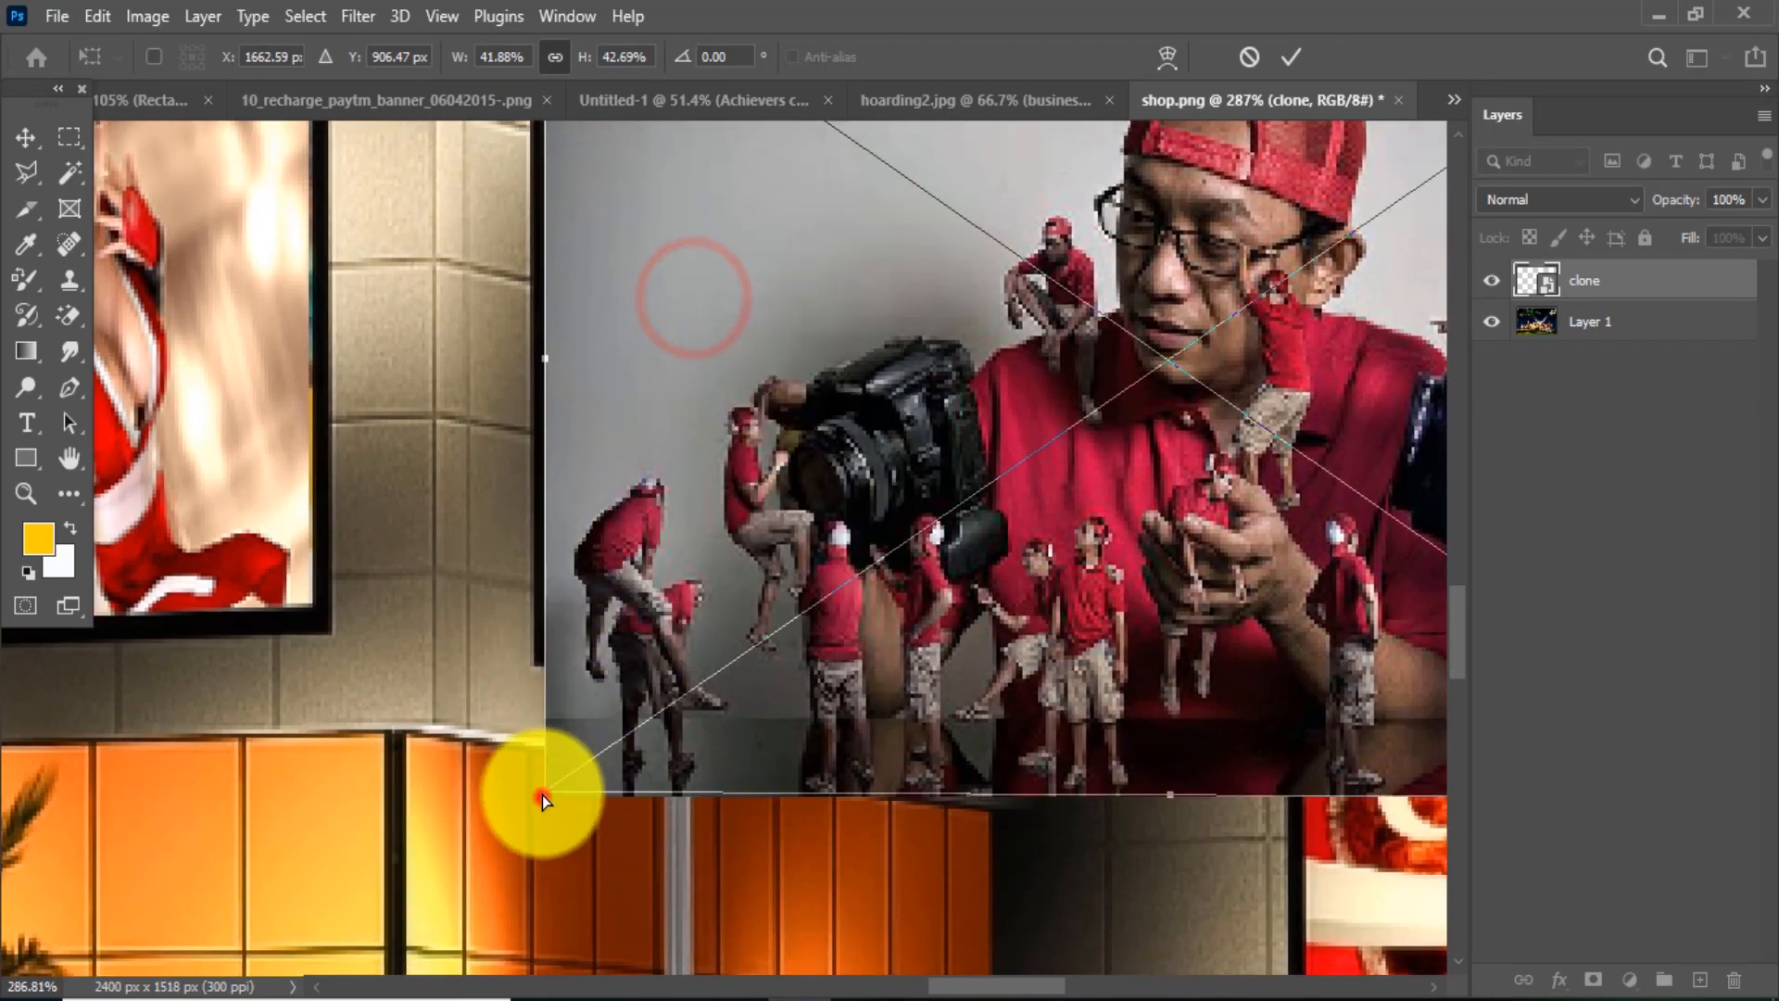
pyautogui.moveTo(542, 793); pyautogui.dragTo(547, 638)
pyautogui.moveTo(798, 640); pyautogui.dragTo(453, 691)
pyautogui.moveTo(564, 714); pyautogui.dragTo(531, 715)
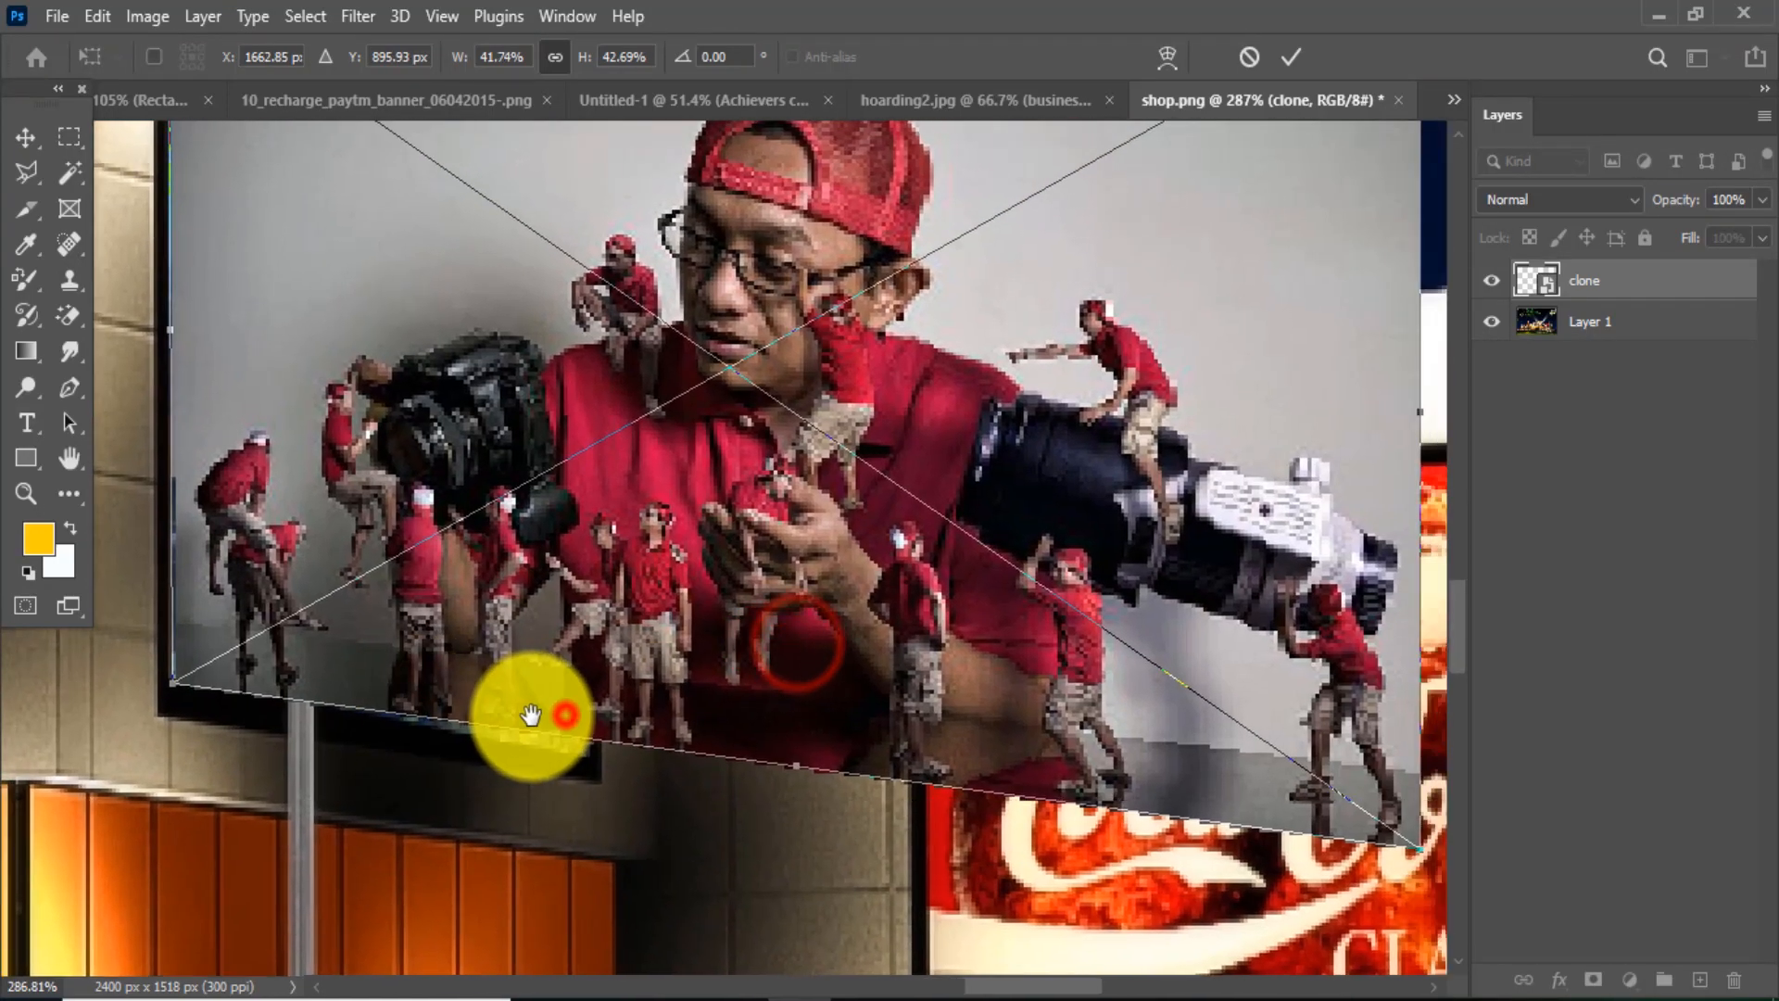
pyautogui.moveTo(1421, 862); pyautogui.dragTo(591, 761)
# Step: Fit the clone image's upper-right and upper-left corners to the poster frame and apply the distortion
pyautogui.scroll(-1, 795, 650)
pyautogui.moveTo(797, 647); pyautogui.dragTo(981, 867)
pyautogui.moveTo(978, 863); pyautogui.dragTo(776, 836)
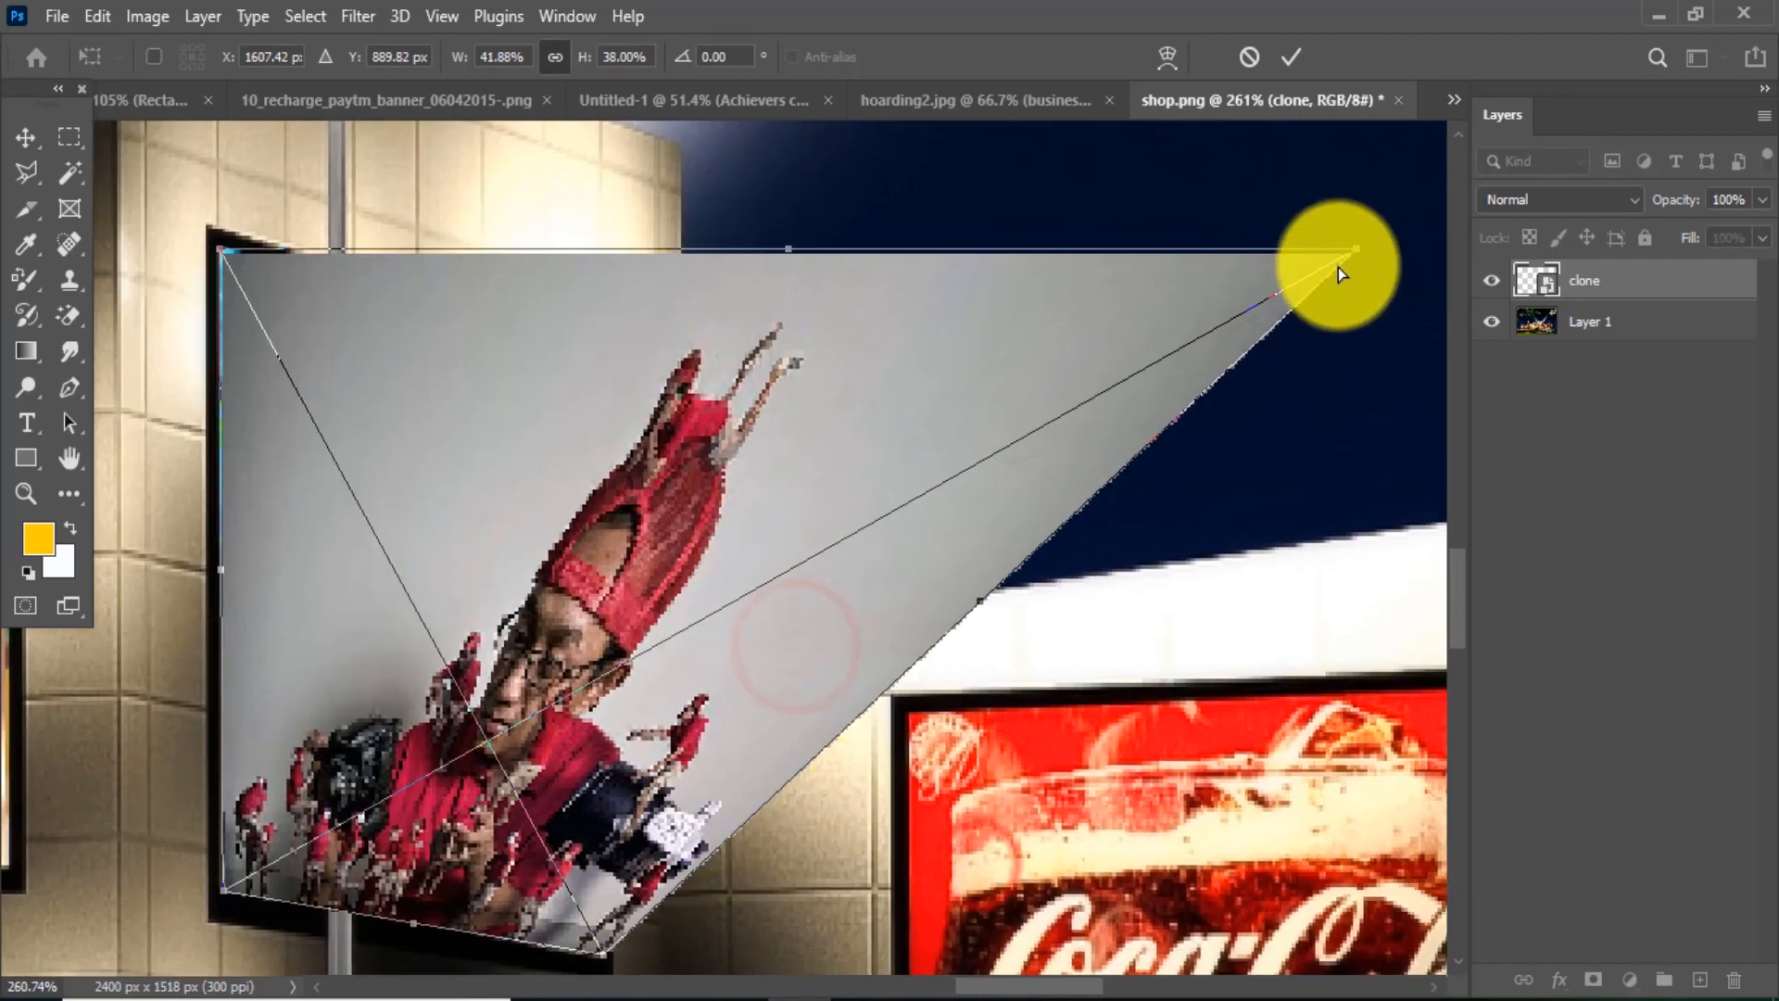
pyautogui.moveTo(1351, 250); pyautogui.dragTo(599, 367)
pyautogui.scroll(5, 190, 262)
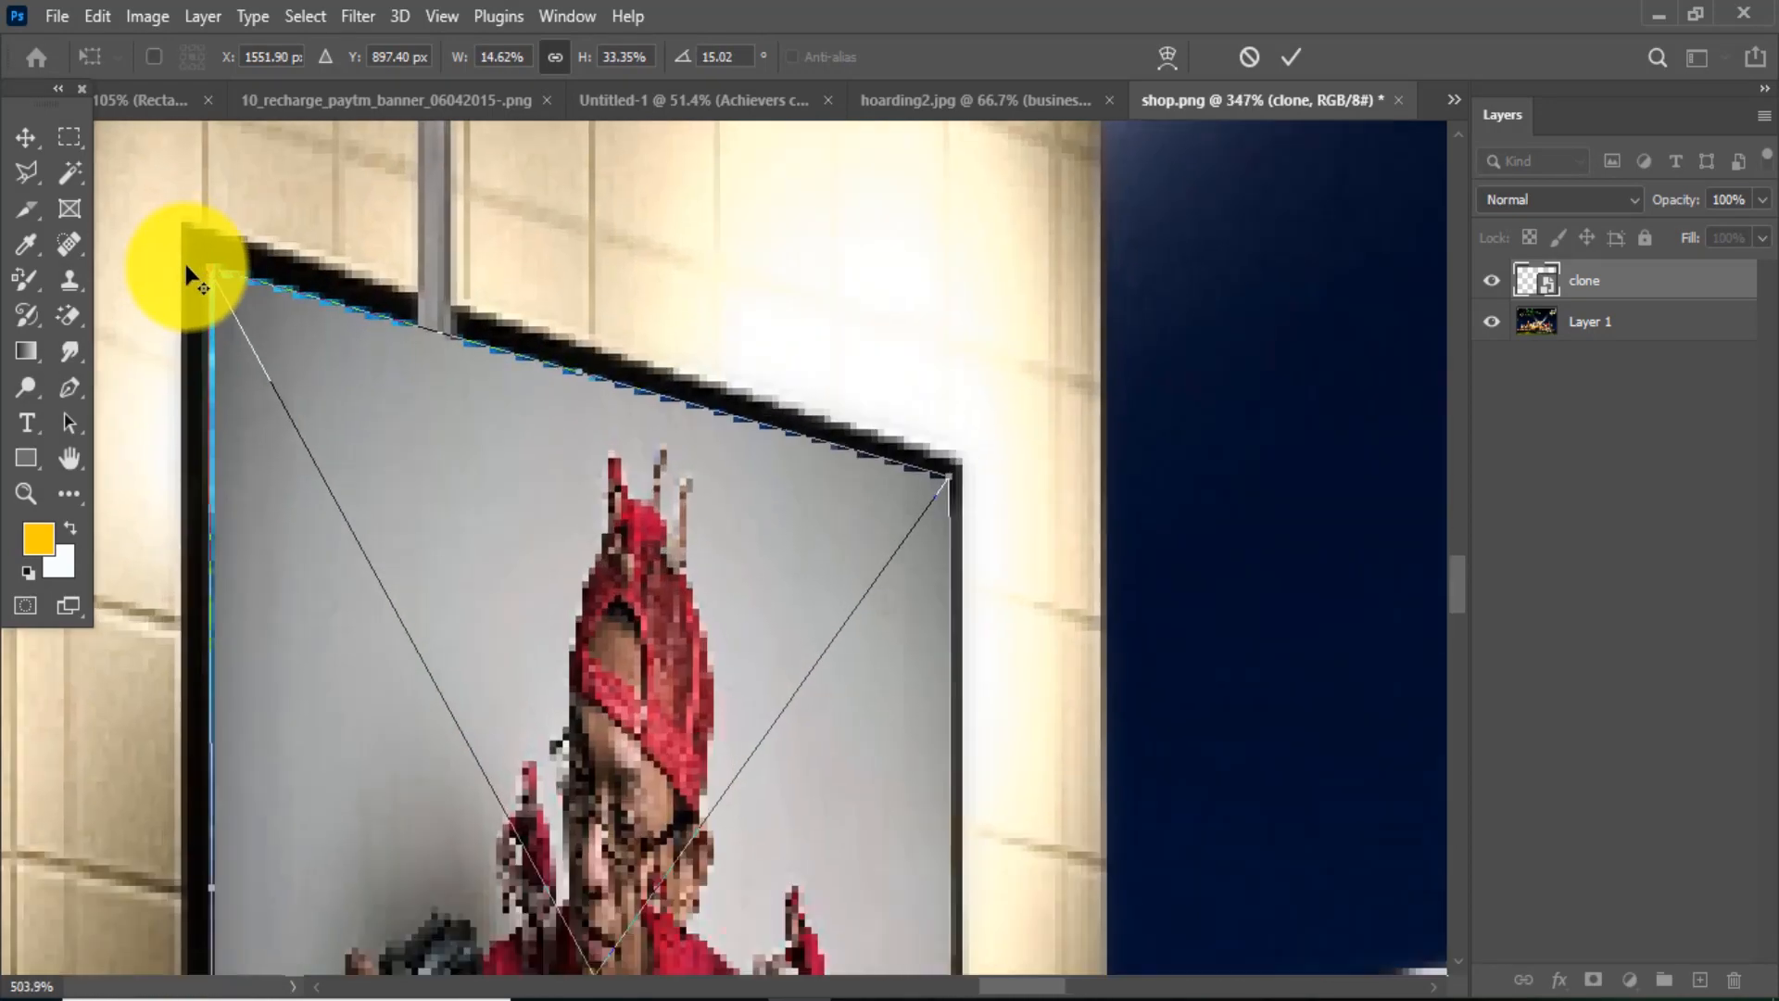
pyautogui.moveTo(219, 263); pyautogui.dragTo(211, 250)
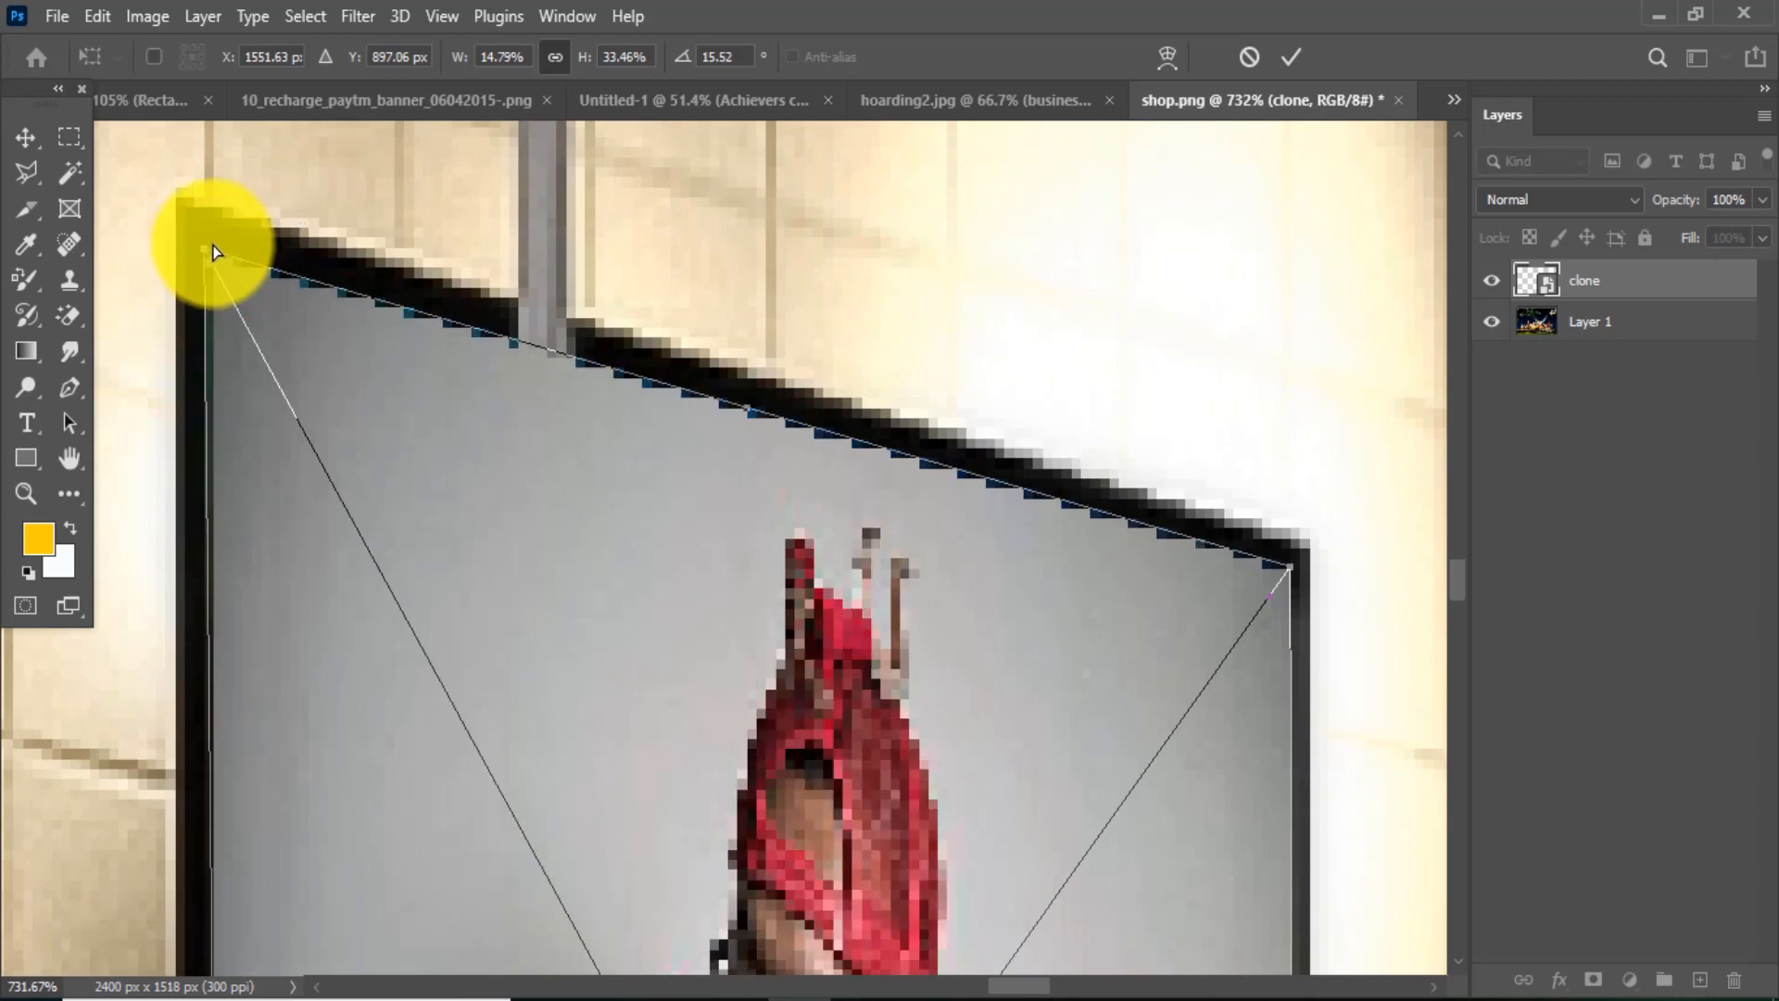
pyautogui.press('Return')
pyautogui.scroll(-5, 593, 350)
pyautogui.scroll(-2, 601, 353)
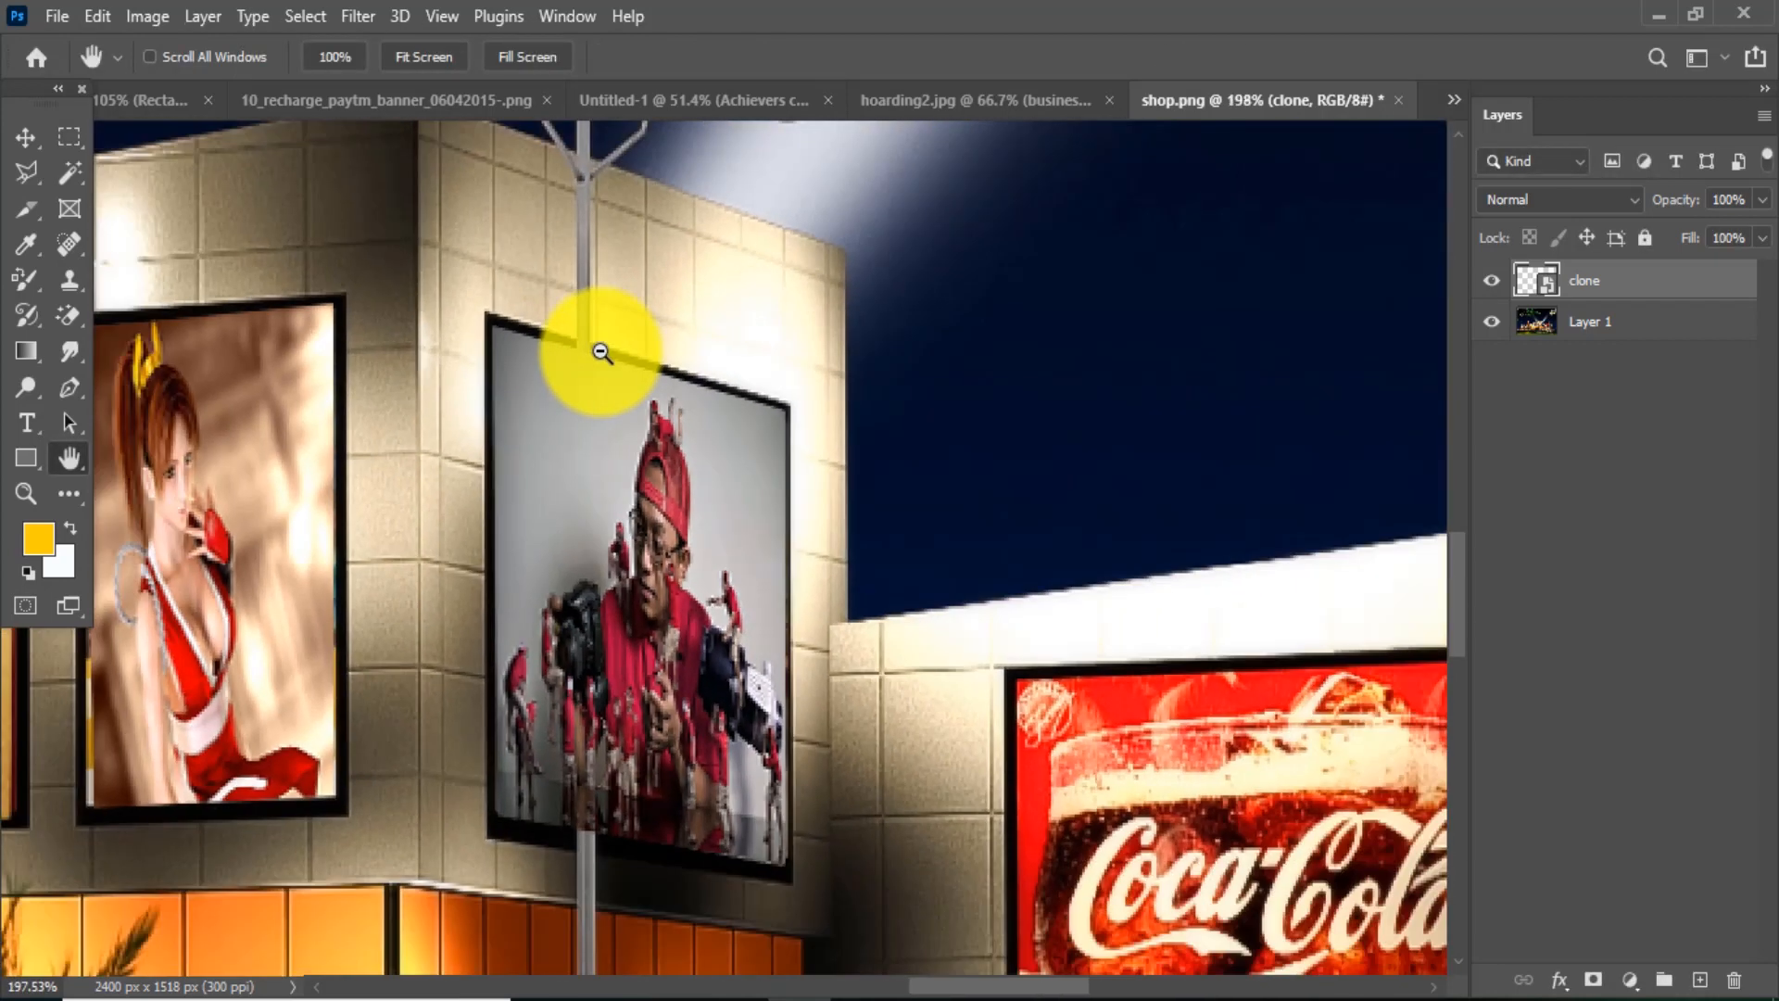
# Step: Hide the clone layer and make Layer 1 the active layer
pyautogui.click(26, 136)
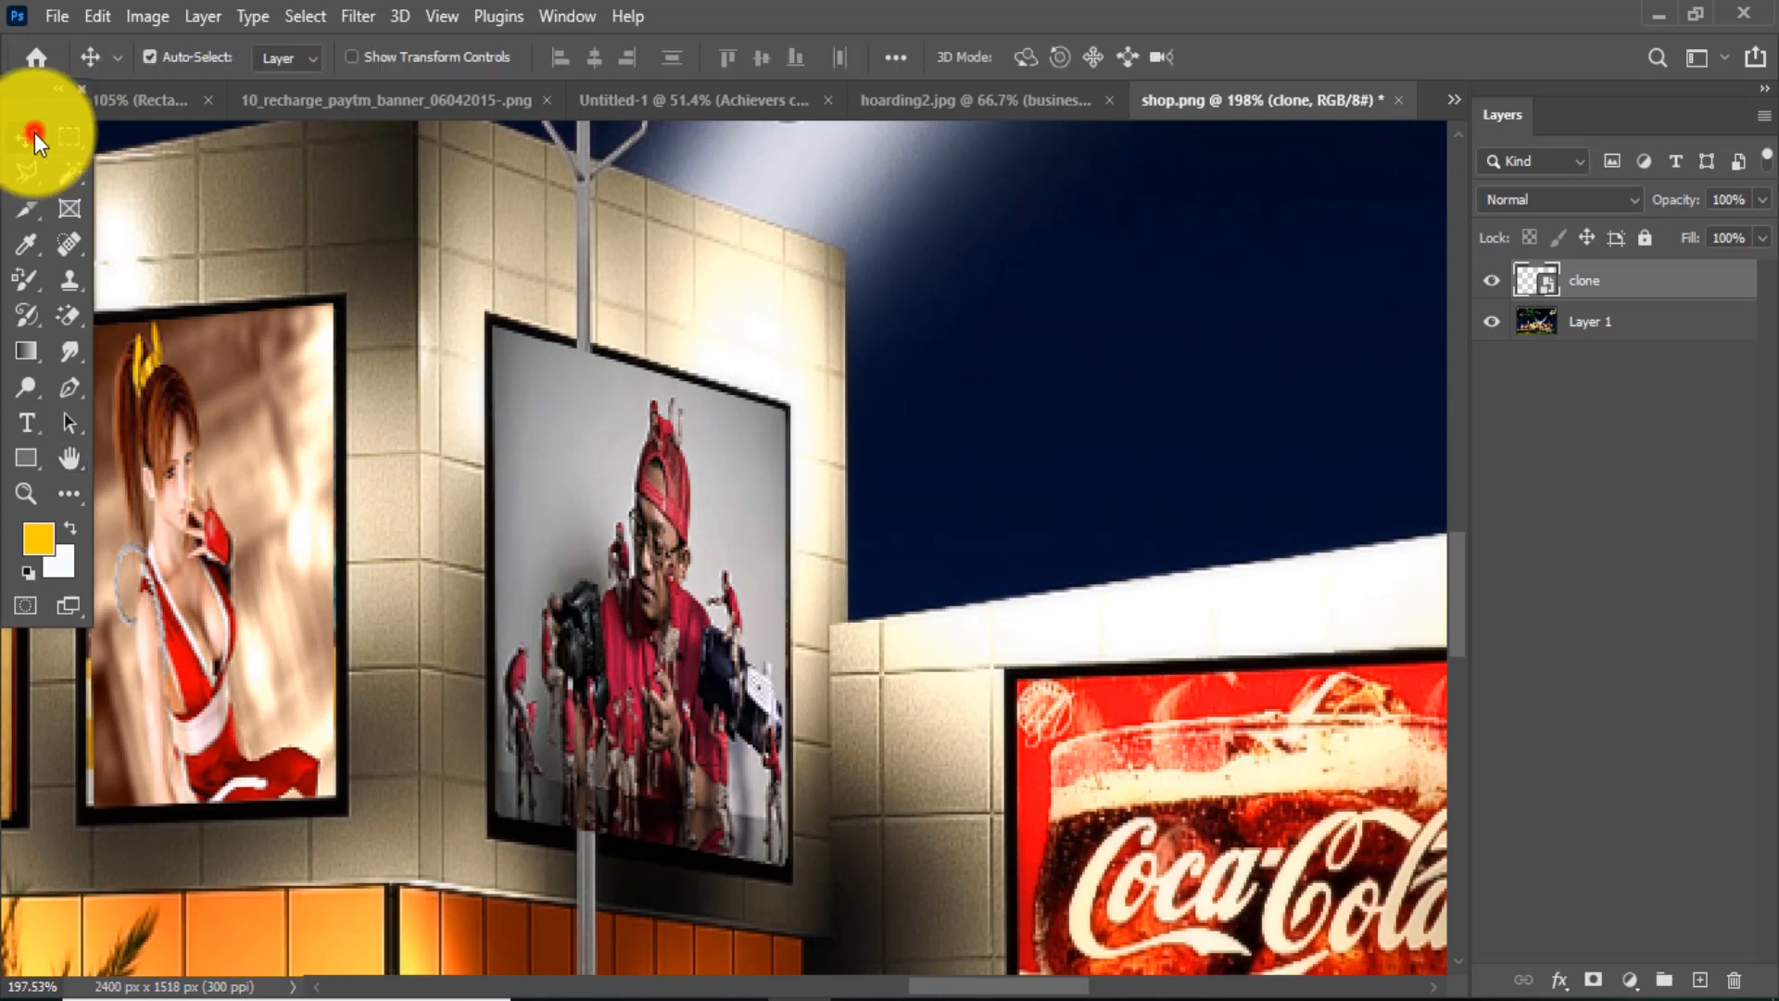
pyautogui.click(1493, 282)
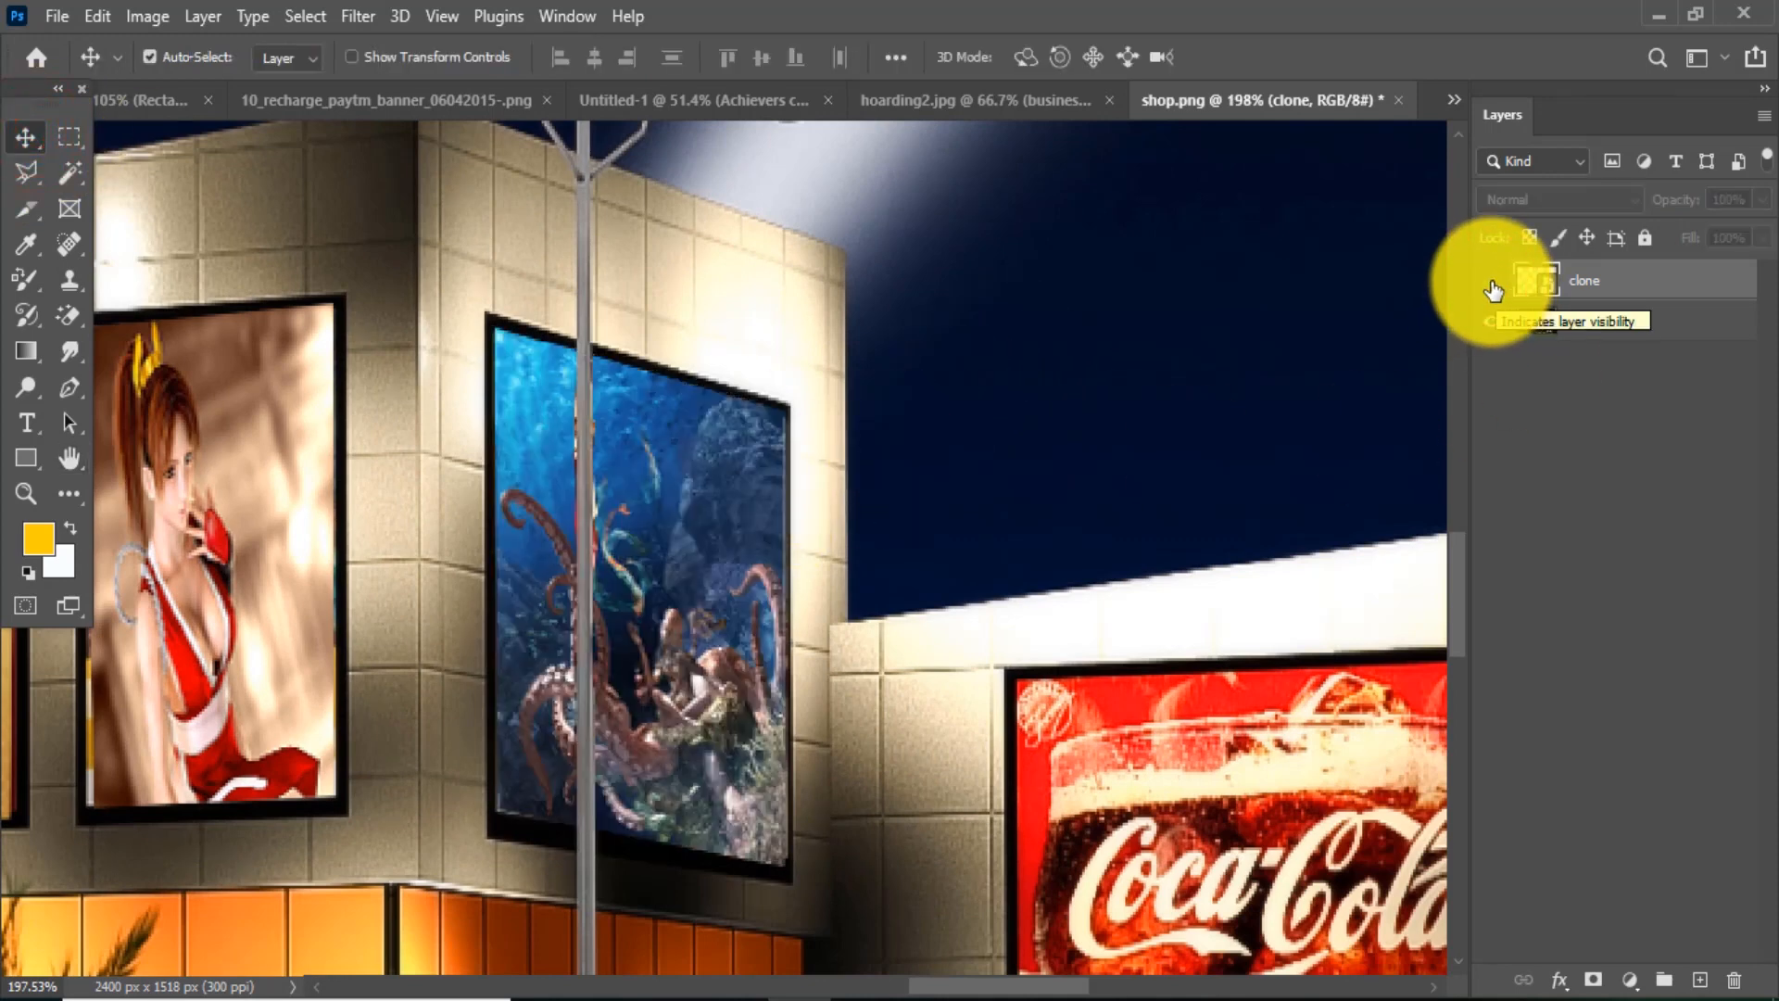
pyautogui.click(1594, 332)
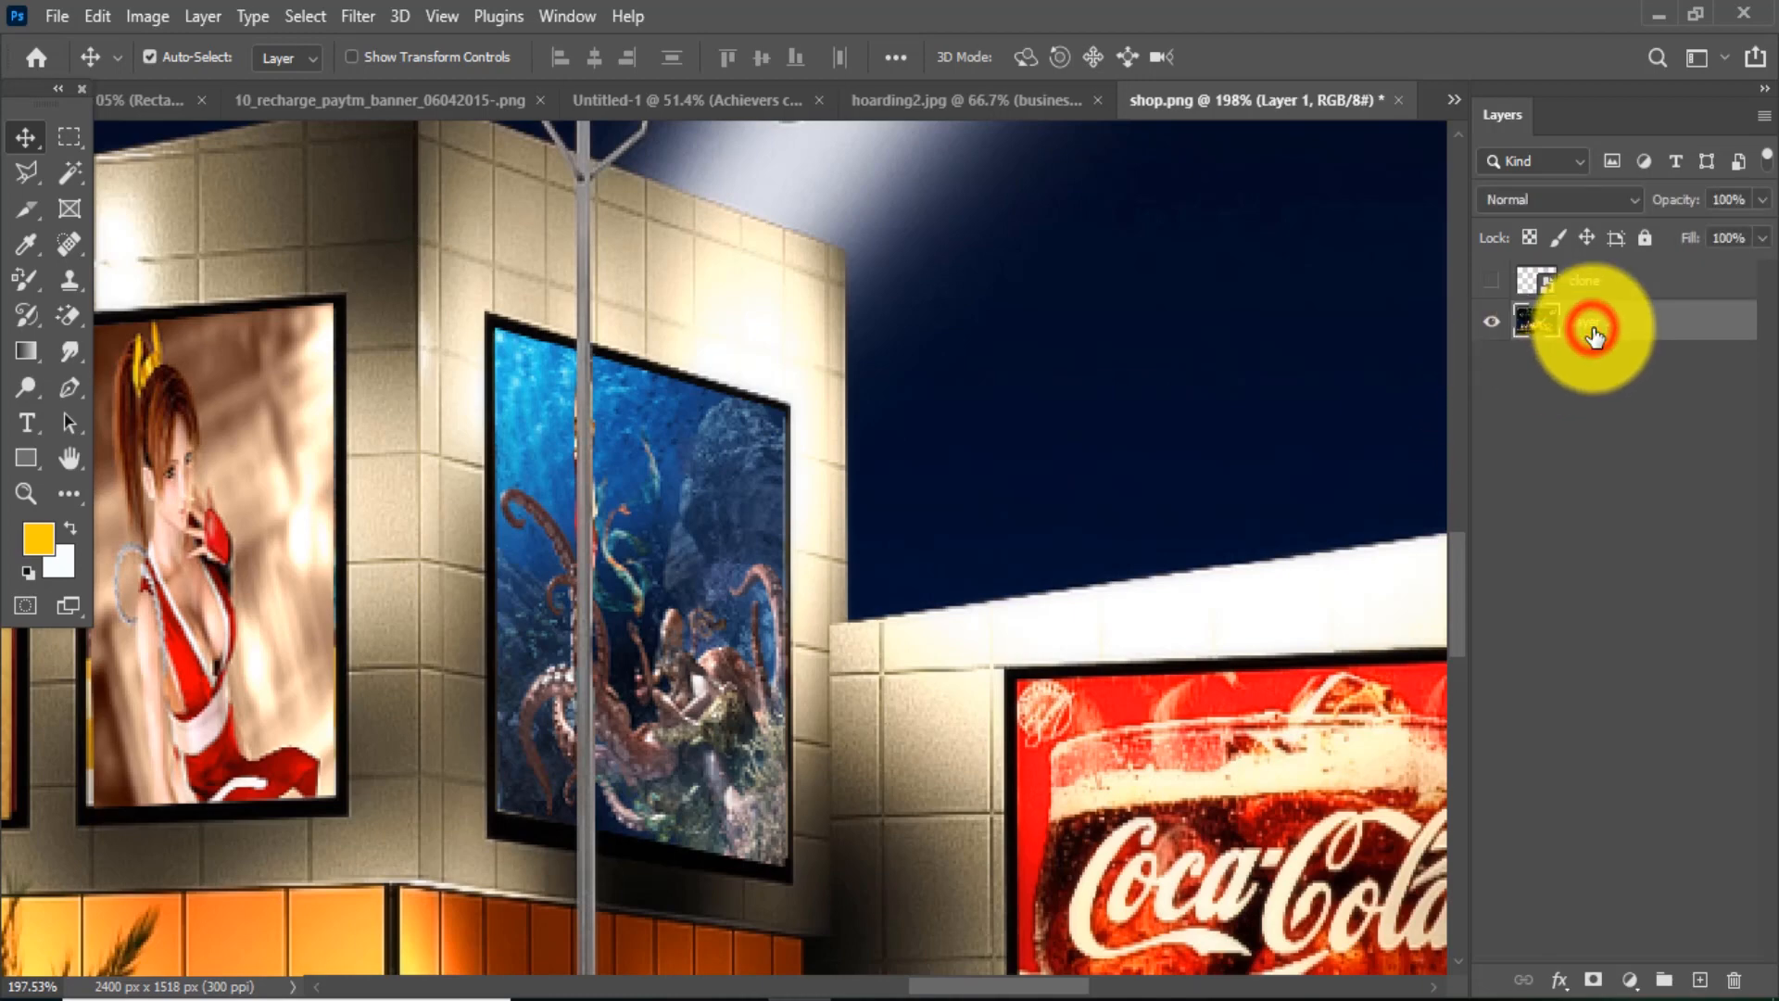
# Step: Outline the lamp post section crossing the octopus poster with the Polygonal Lasso and copy it to a new layer
pyautogui.scroll(4, 537, 782)
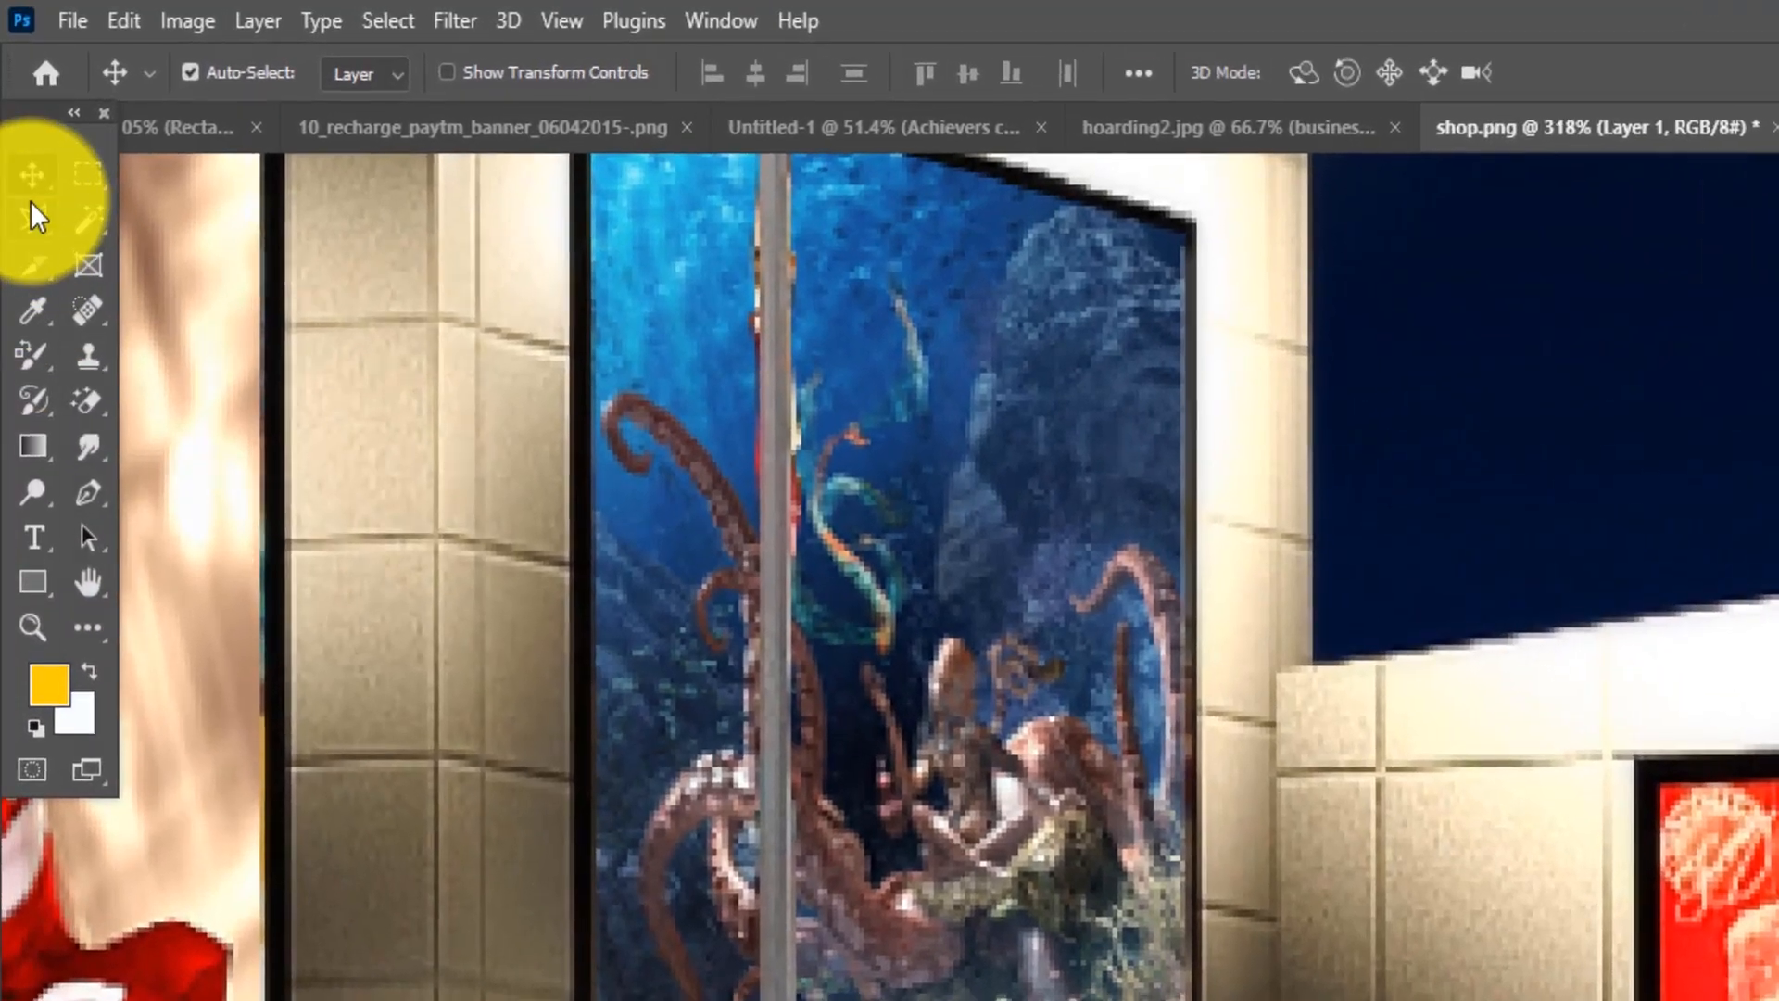
pyautogui.click(29, 188)
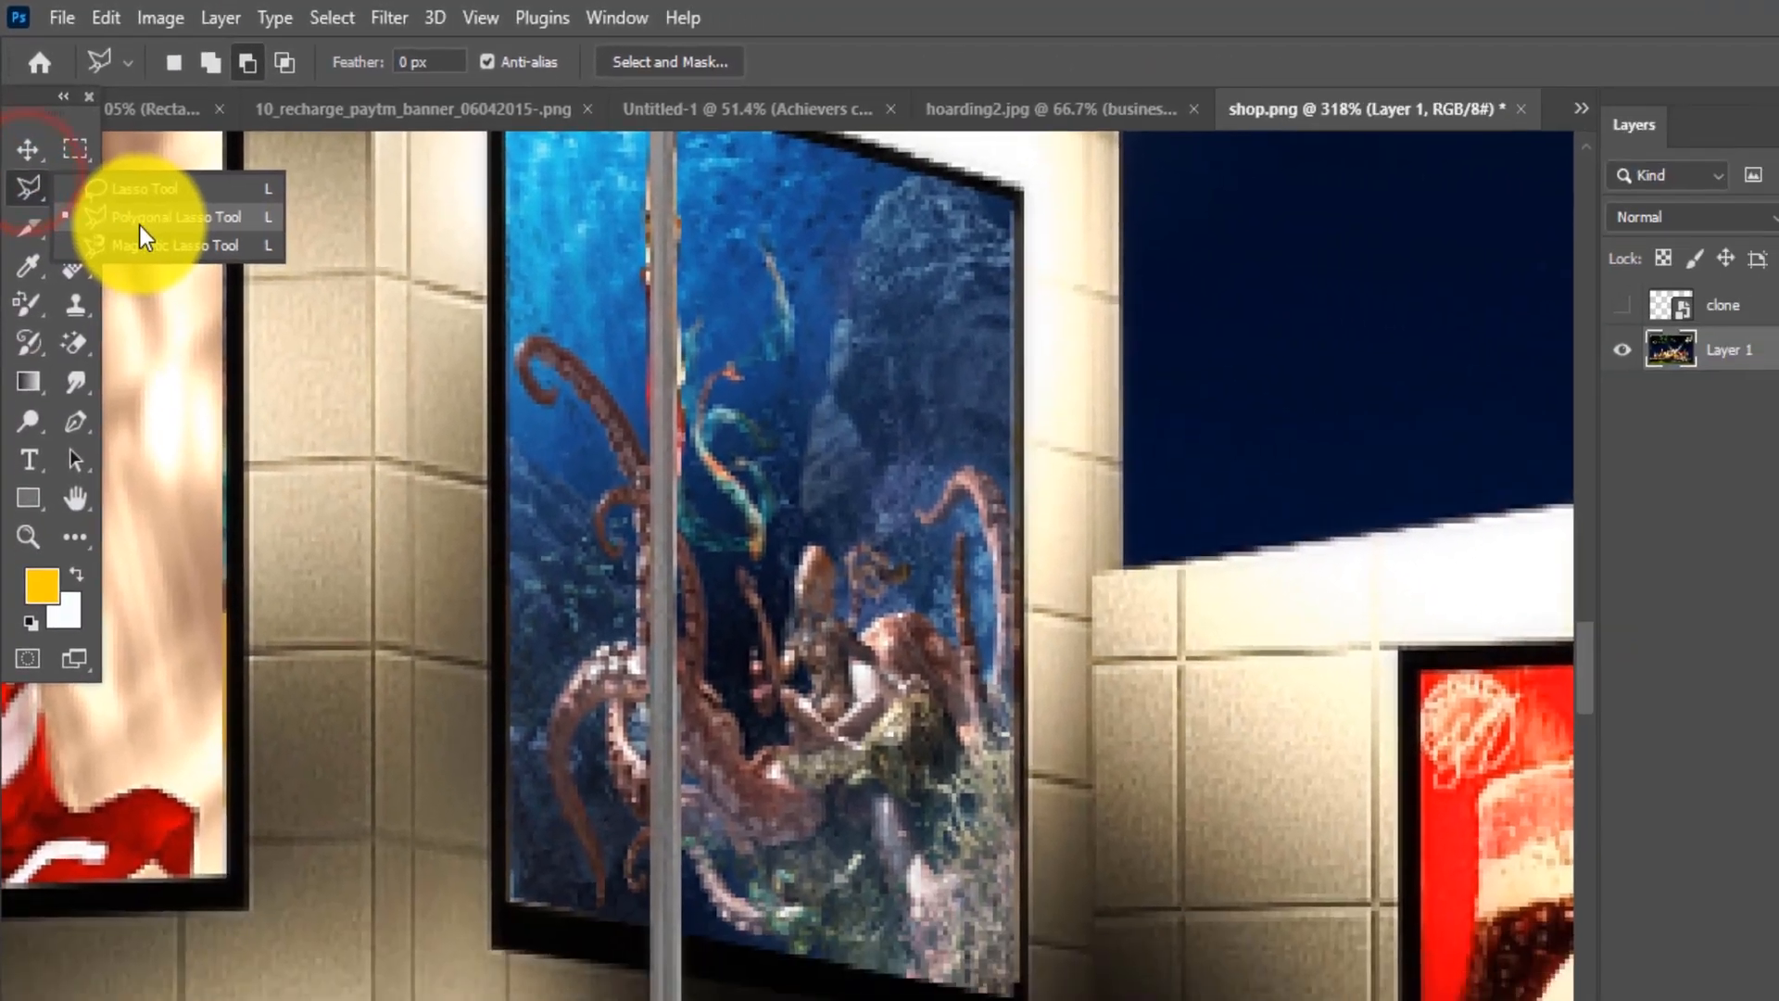
pyautogui.click(102, 215)
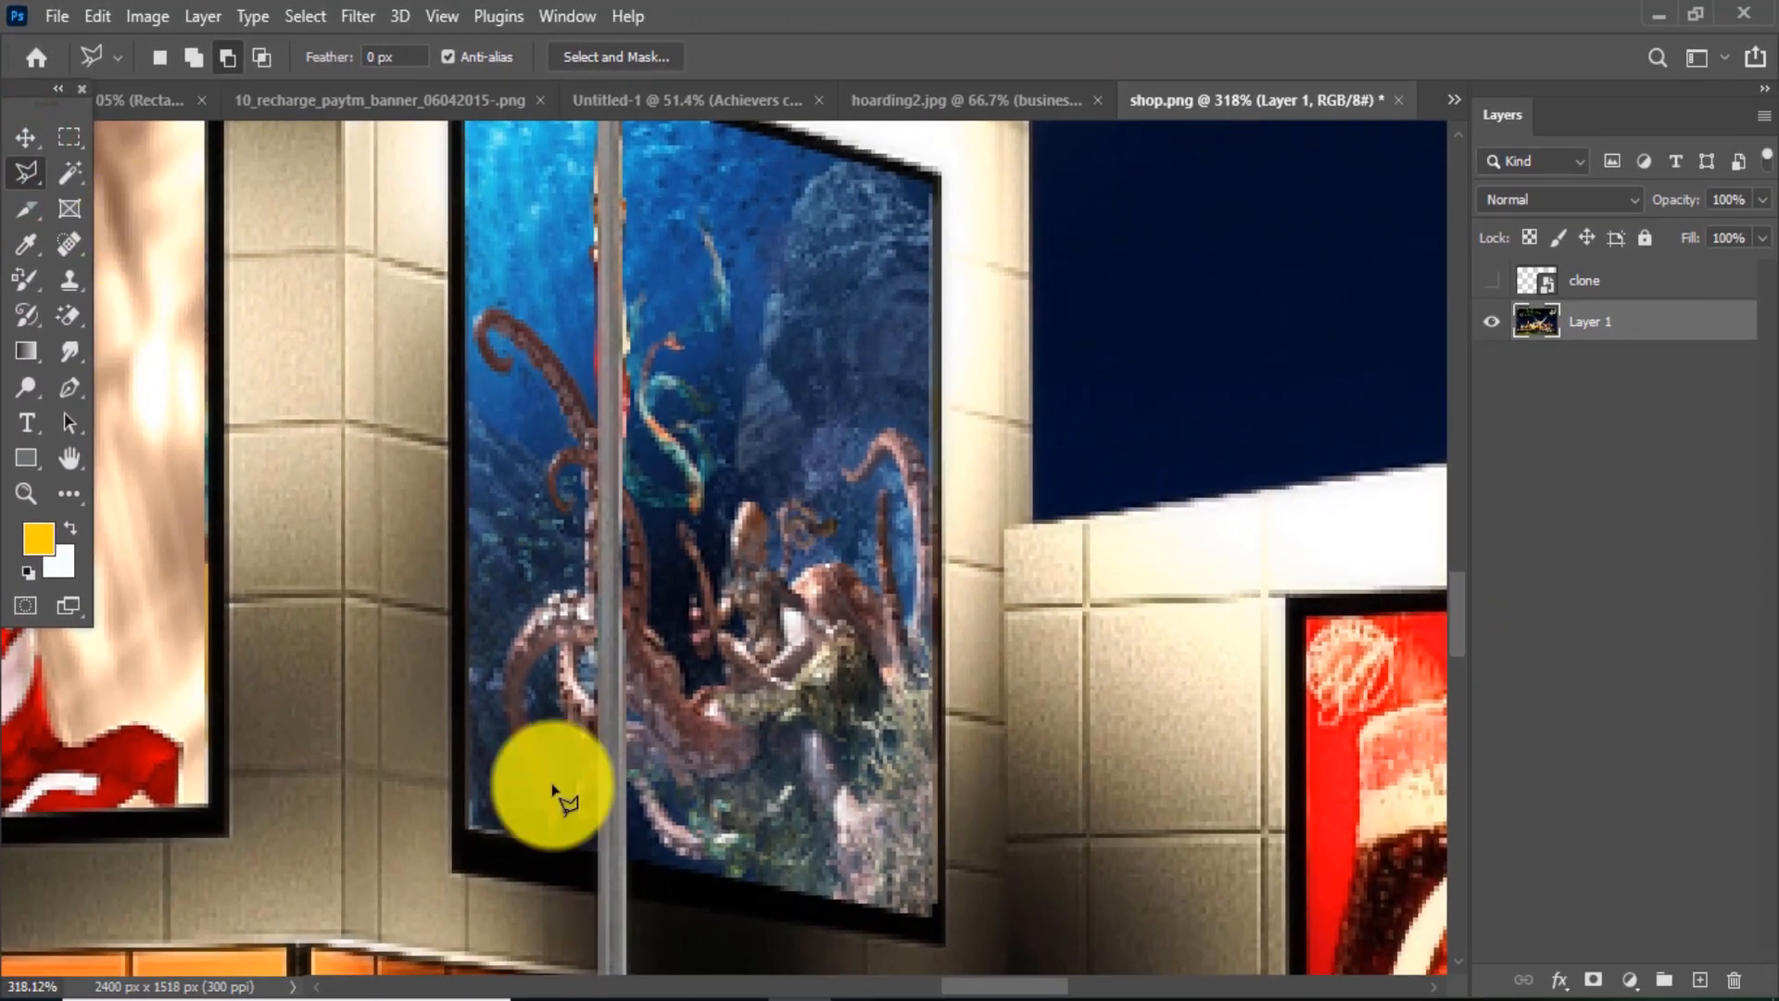
pyautogui.click(600, 850)
pyautogui.moveTo(599, 267); pyautogui.dragTo(653, 292)
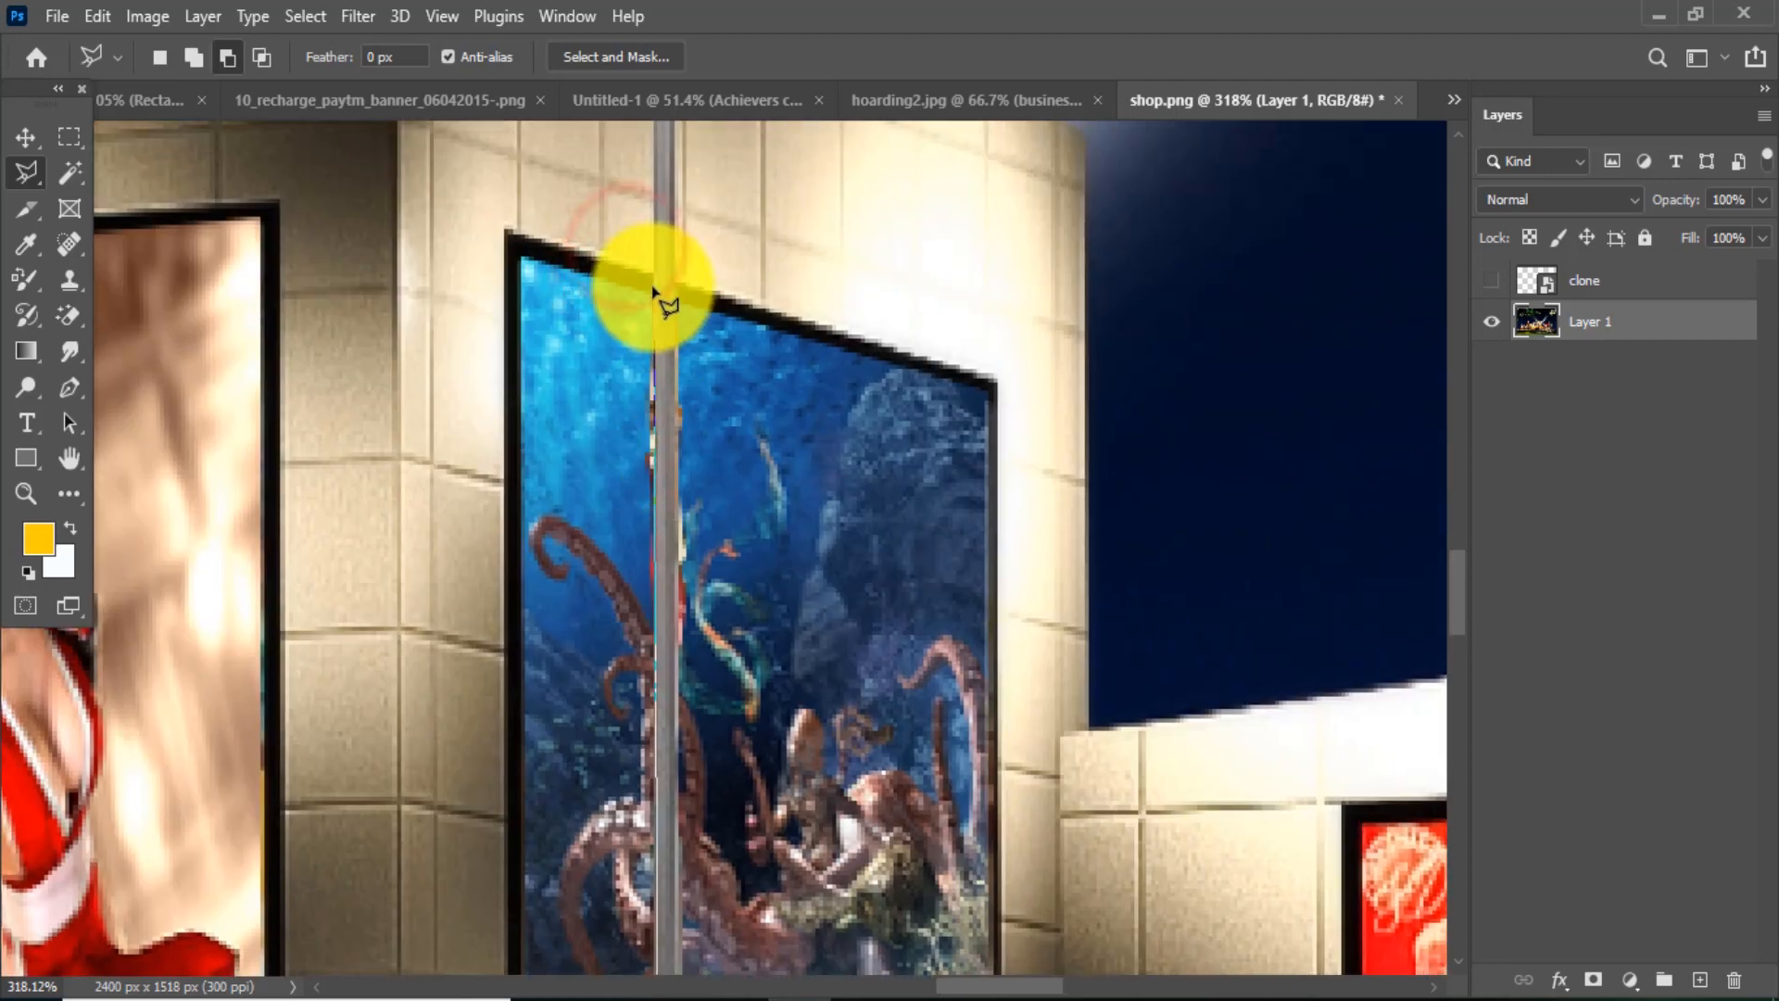
pyautogui.click(656, 275)
pyautogui.click(675, 280)
pyautogui.moveTo(767, 730); pyautogui.dragTo(744, 544)
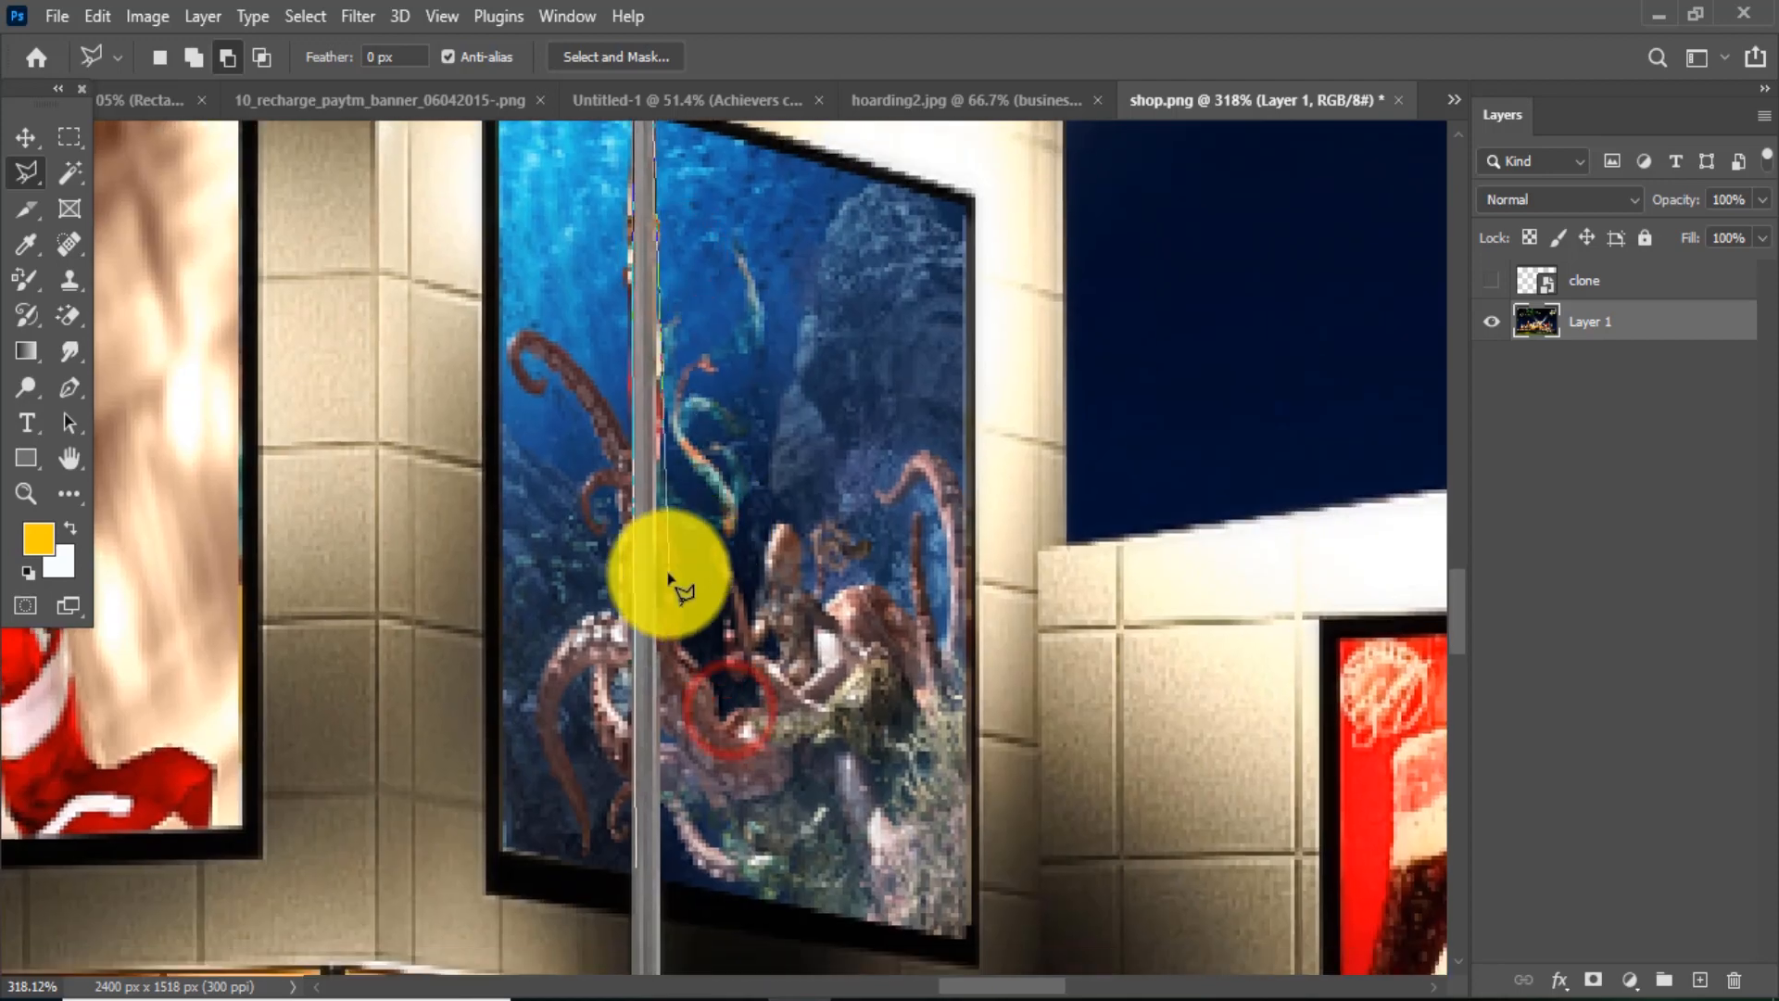
pyautogui.click(656, 579)
pyautogui.scroll(-3, 656, 579)
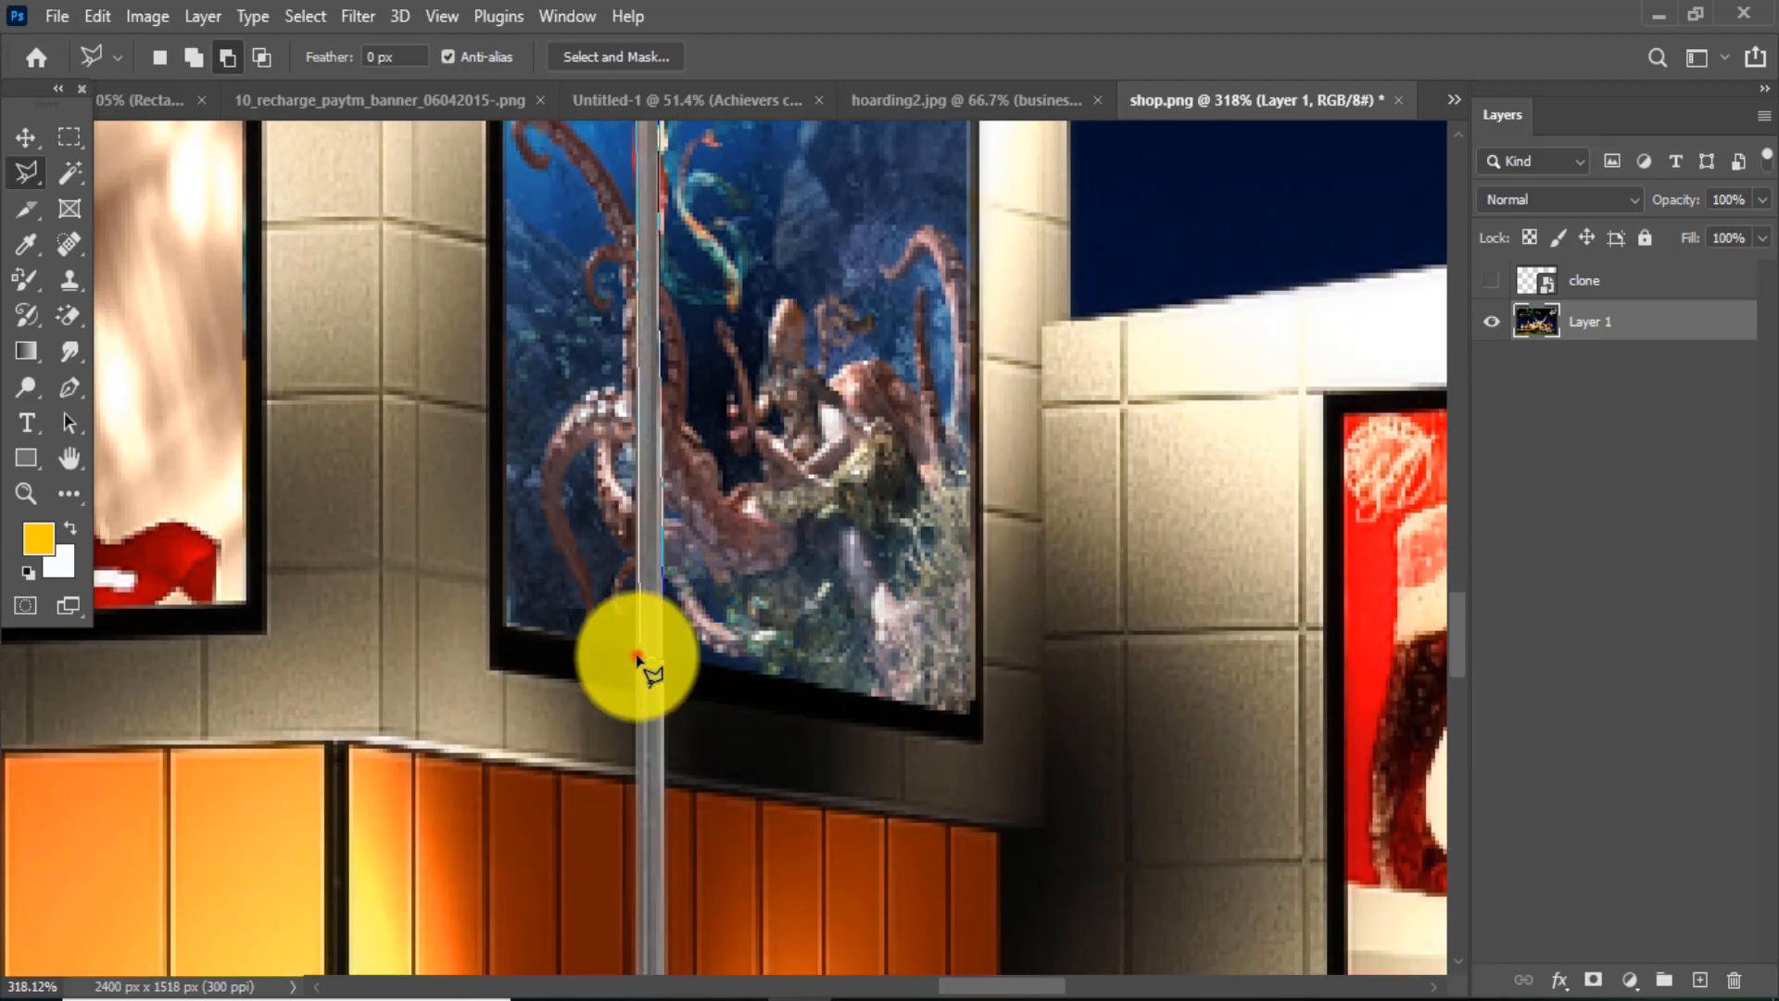
pyautogui.click(639, 642)
pyautogui.keyDown('alt'); pyautogui.scroll(-5, 677, 691); pyautogui.keyUp('alt')
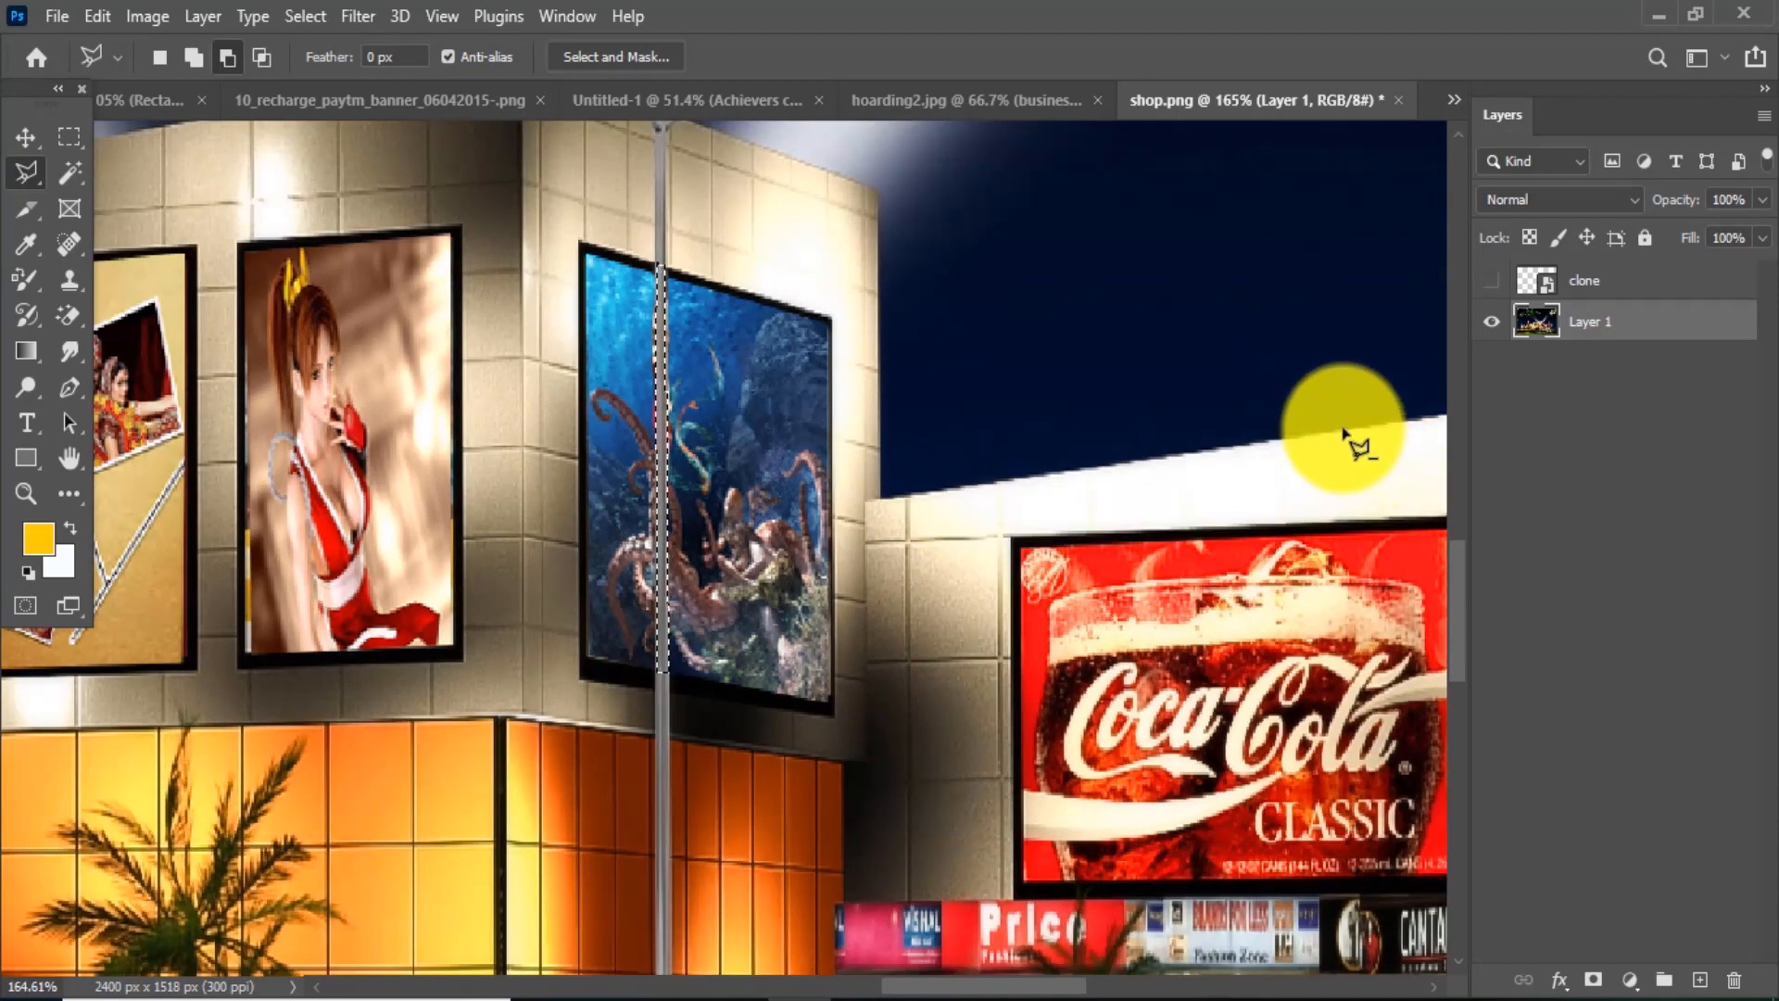
pyautogui.hotkey('ctrl', 'j')
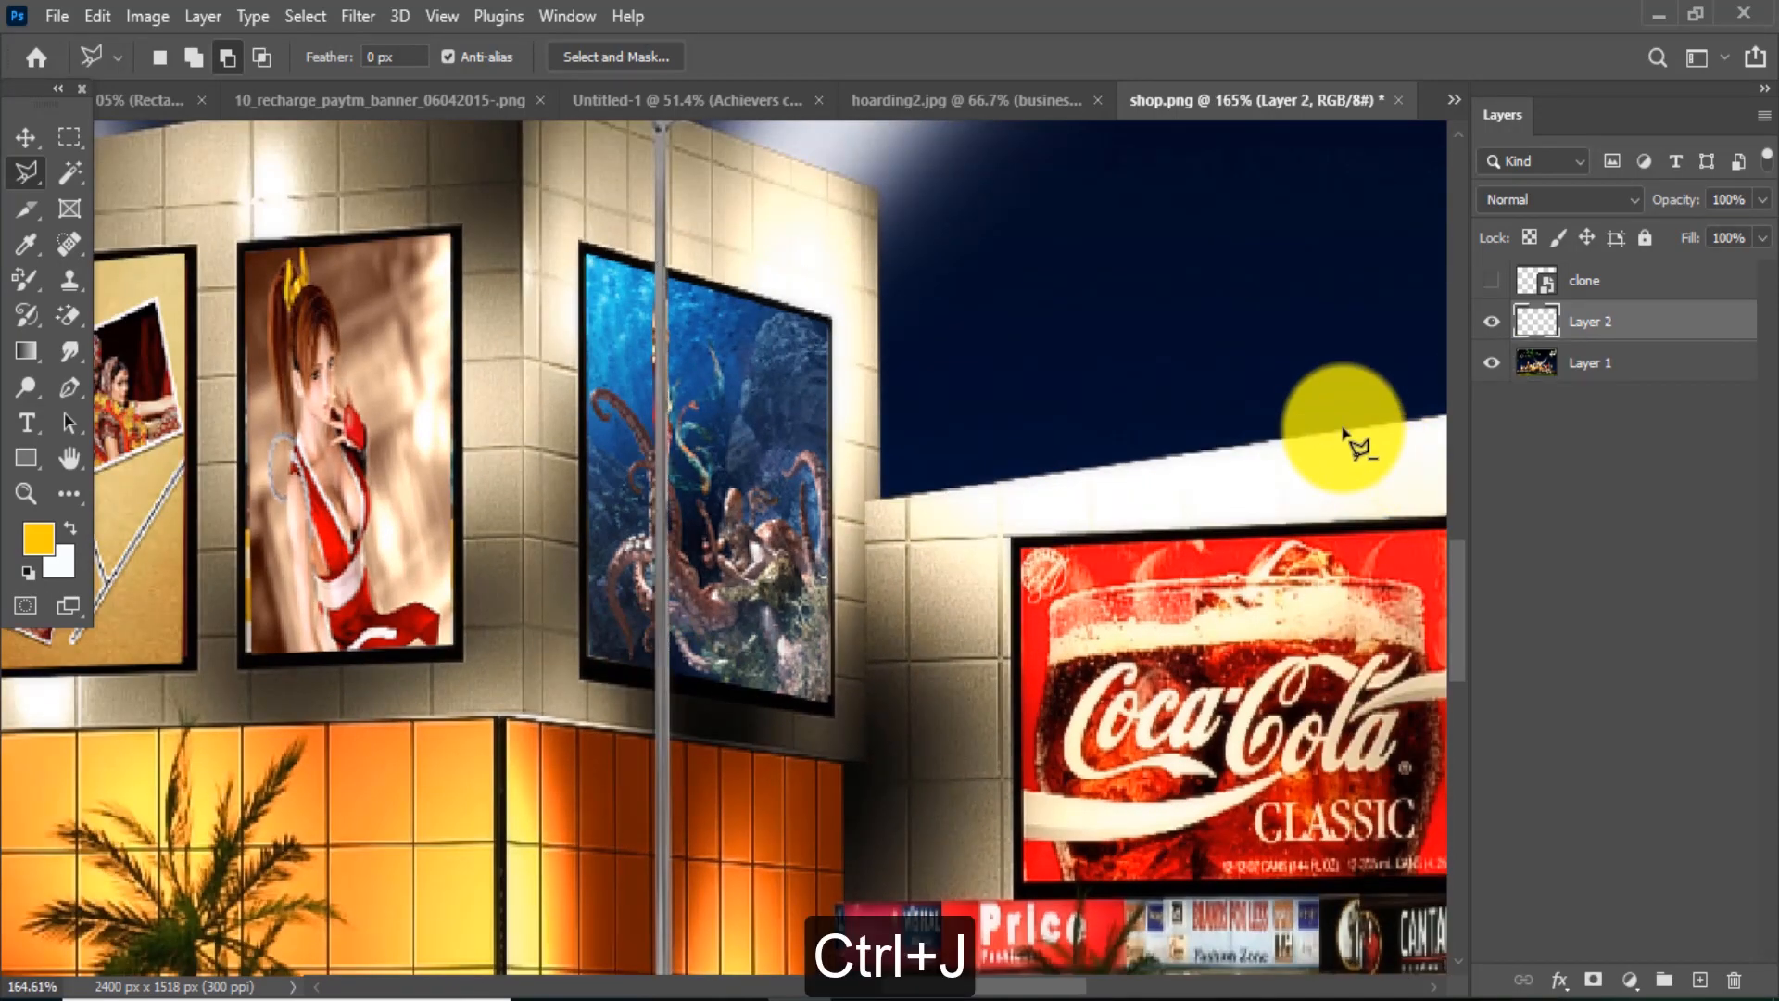
pyautogui.click(938, 1000)
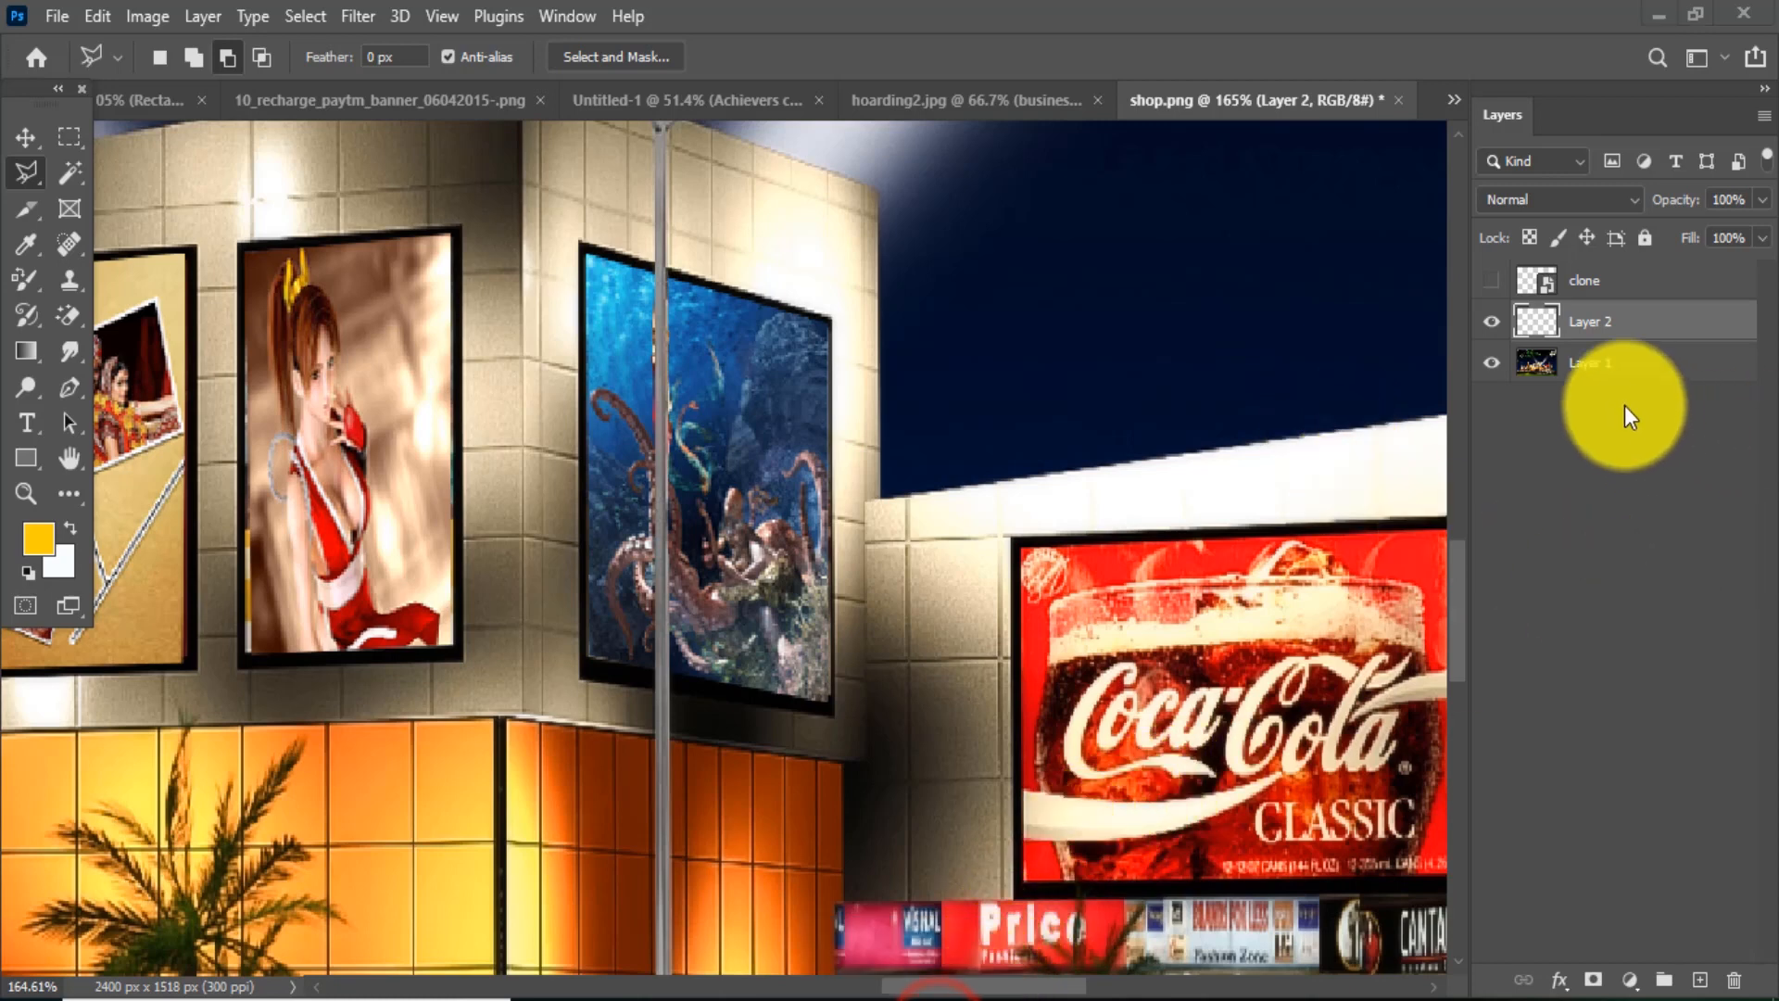
# Step: Show the clone layer again and move Layer 2 above it in the layer stack
pyautogui.click(1491, 281)
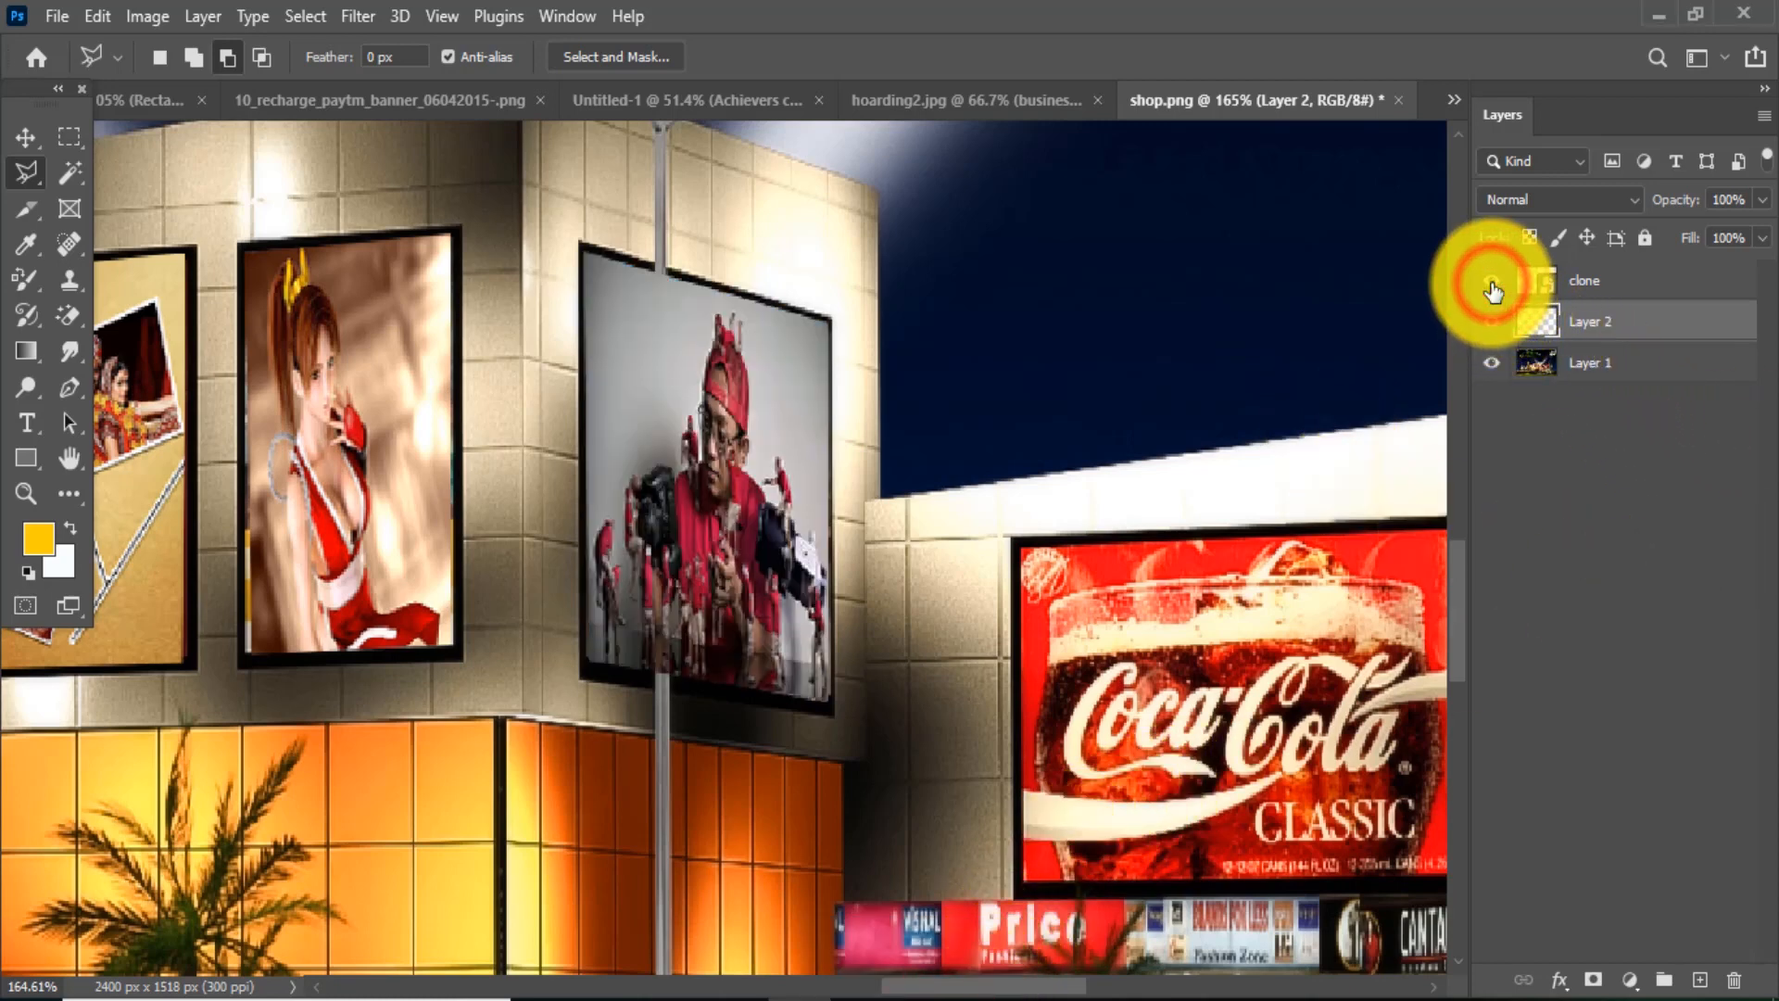
pyautogui.click(1590, 285)
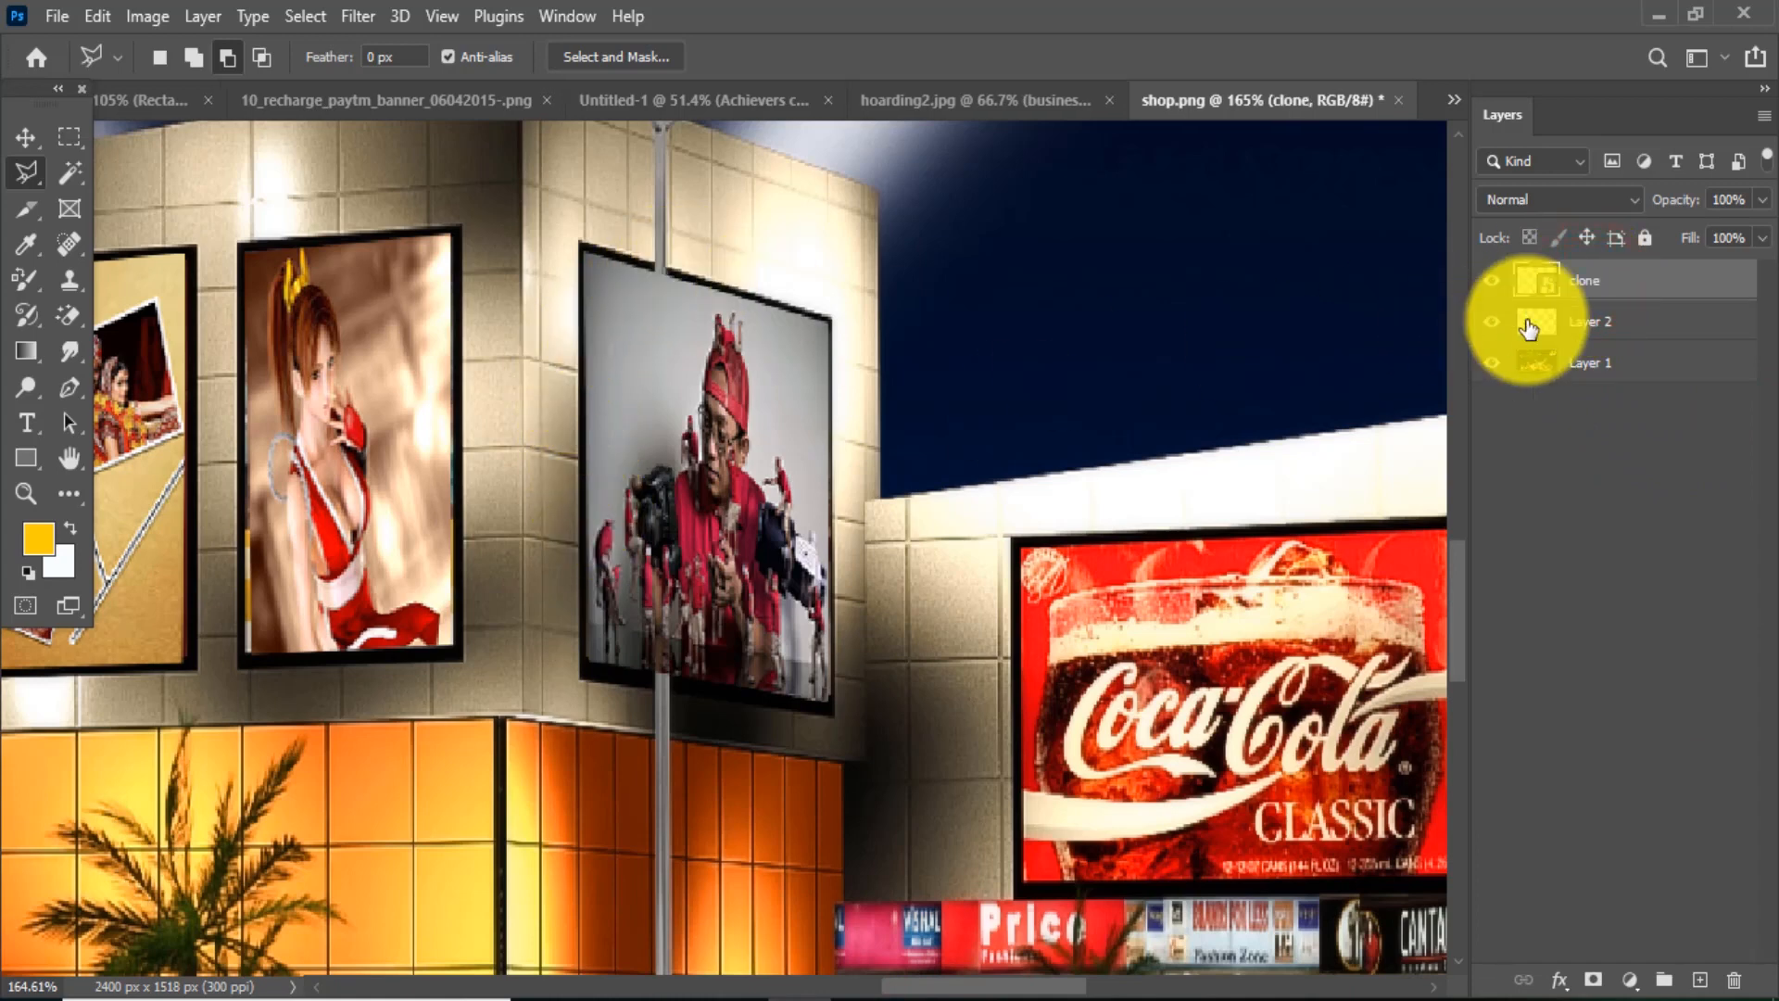
pyautogui.click(1608, 335)
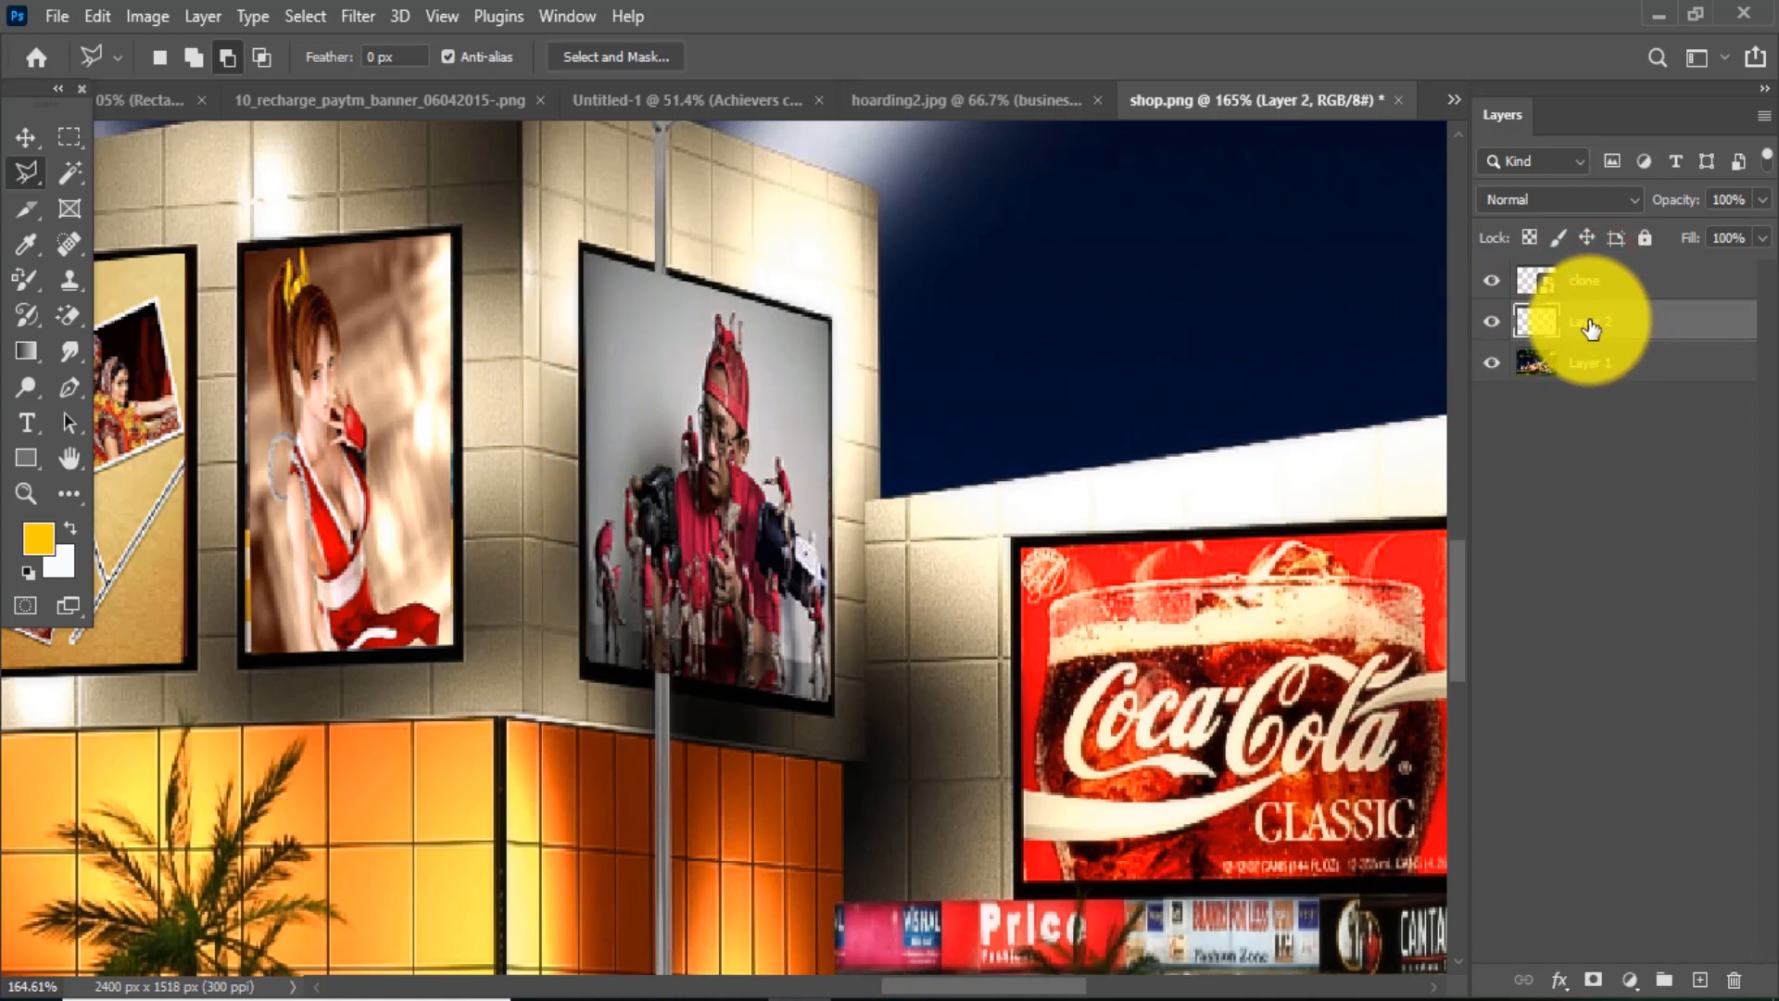
pyautogui.moveTo(1591, 329)
pyautogui.mouseDown()
pyautogui.moveTo(1587, 271)
pyautogui.moveTo(1589, 287)
pyautogui.mouseUp()
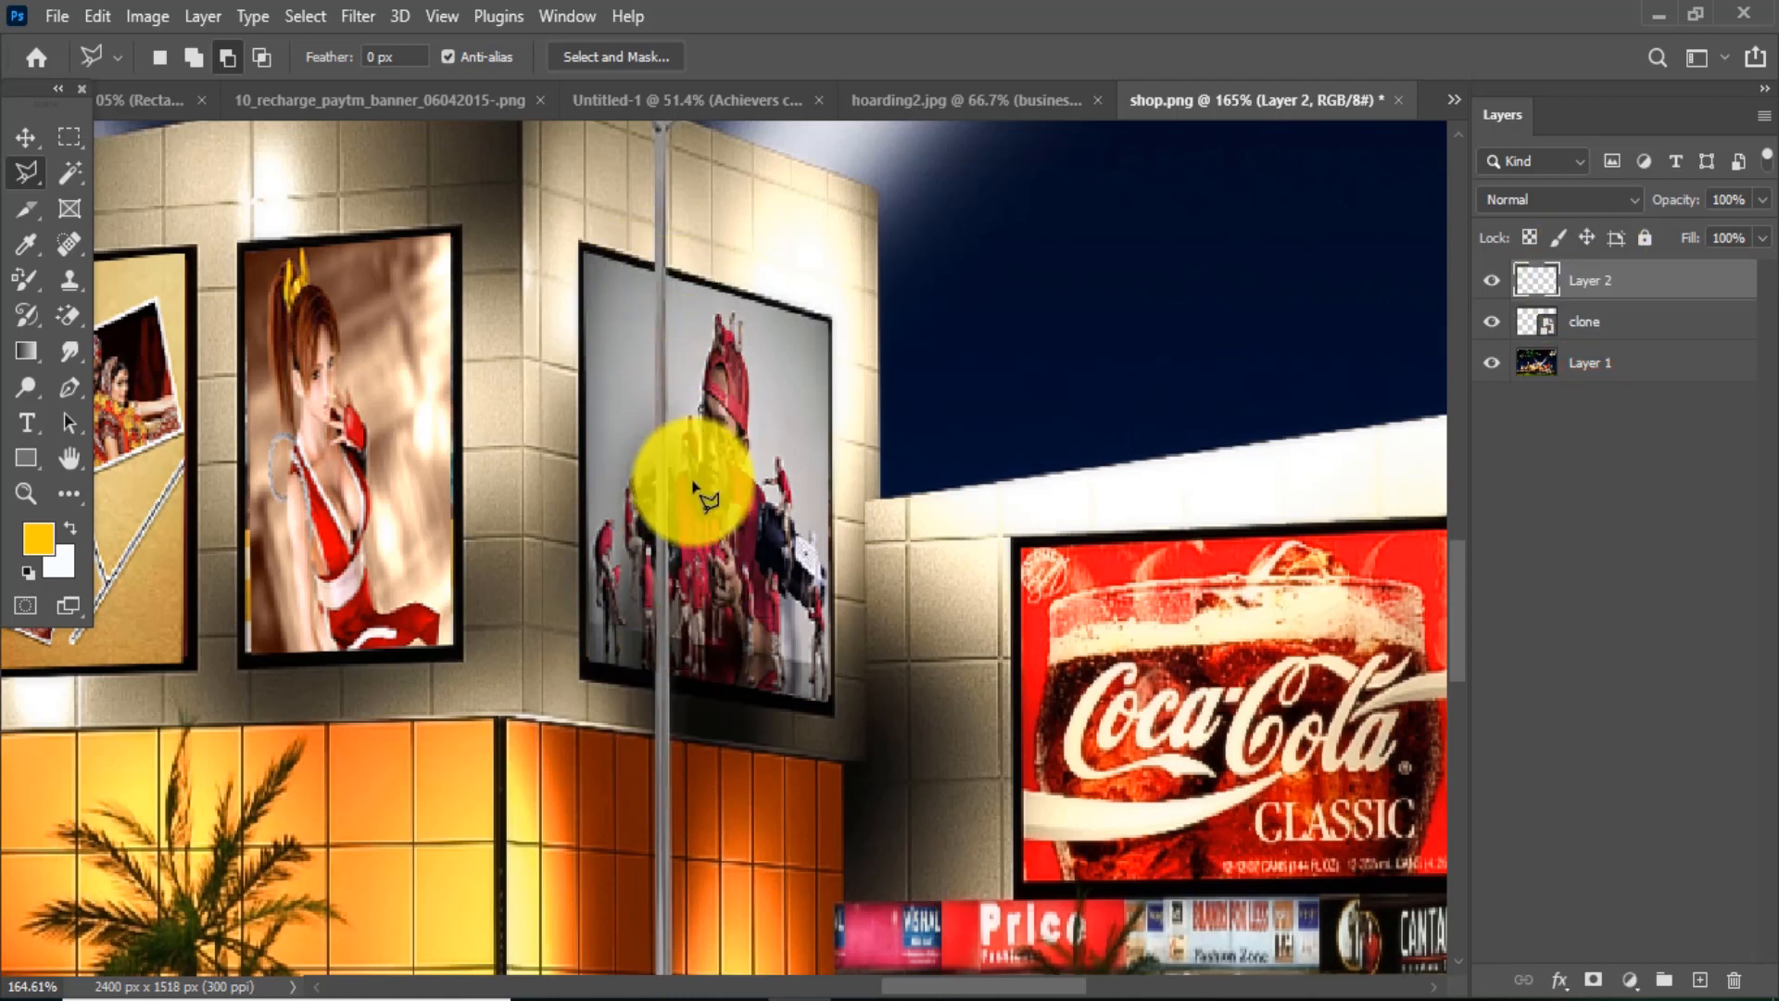
# Step: Examine the finished clone poster behind the lamp post and the street lamp crossing the other posters on the building
pyautogui.hotkey('ctrl', '0')
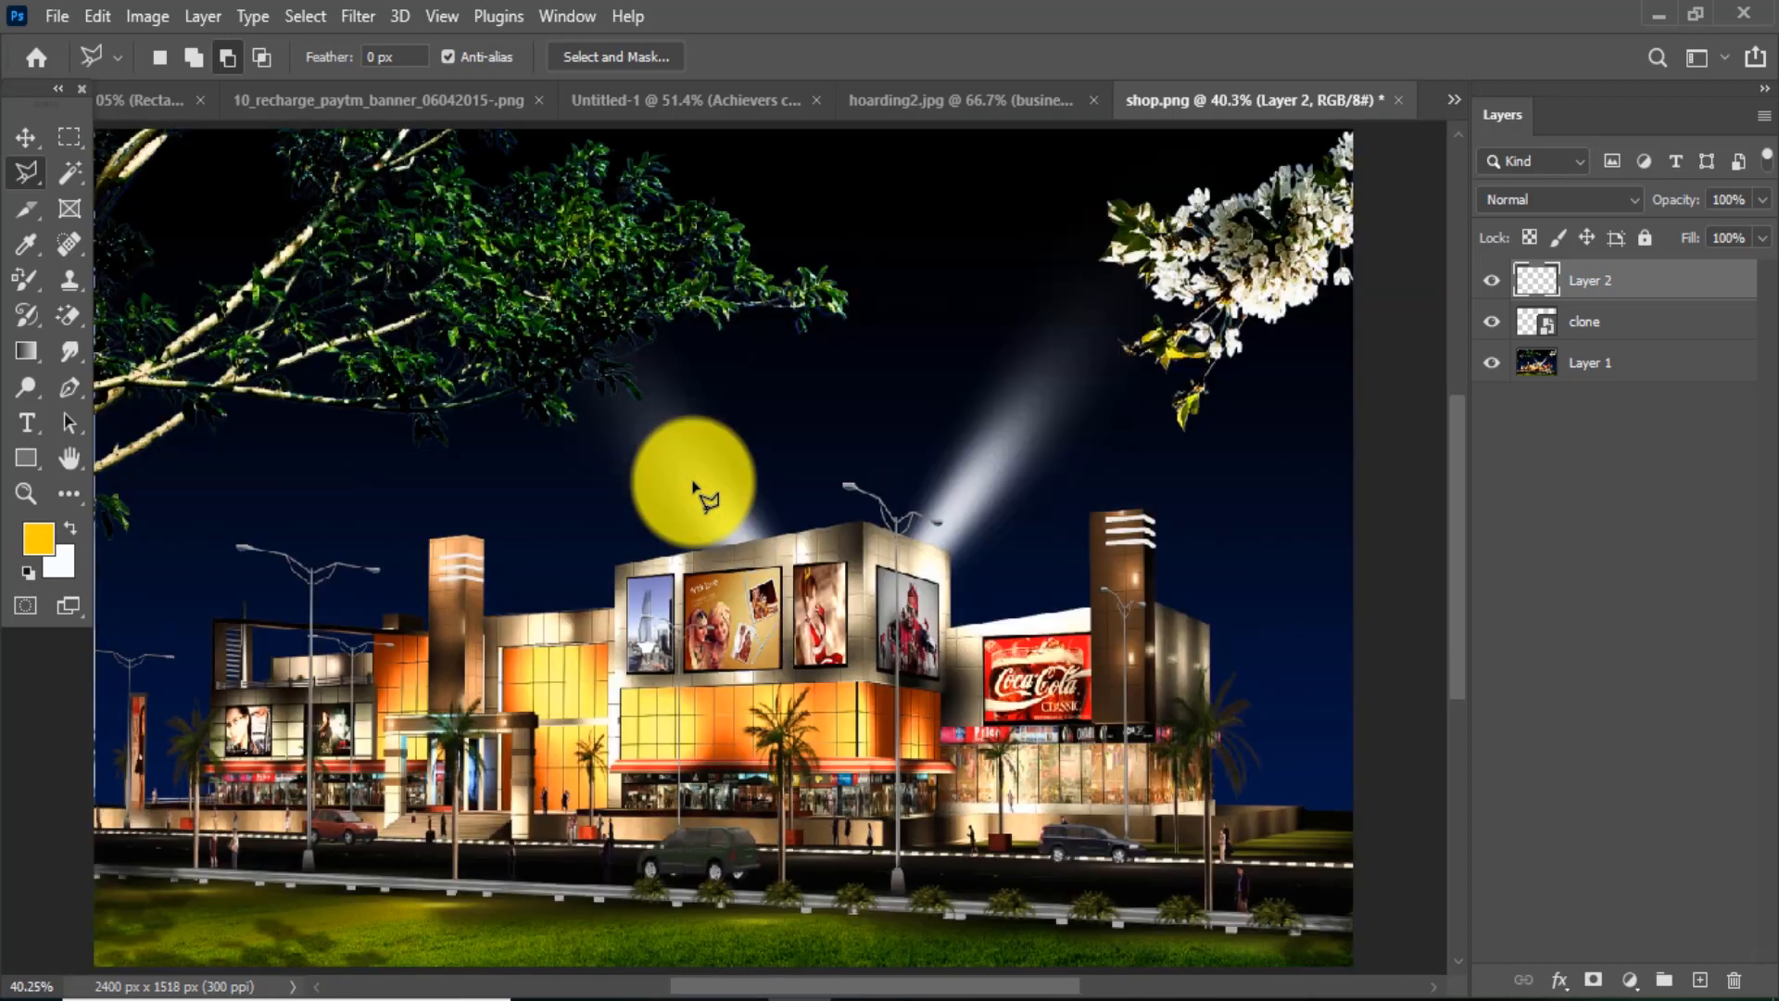
pyautogui.scroll(1, 925, 661)
pyautogui.scroll(5, 925, 661)
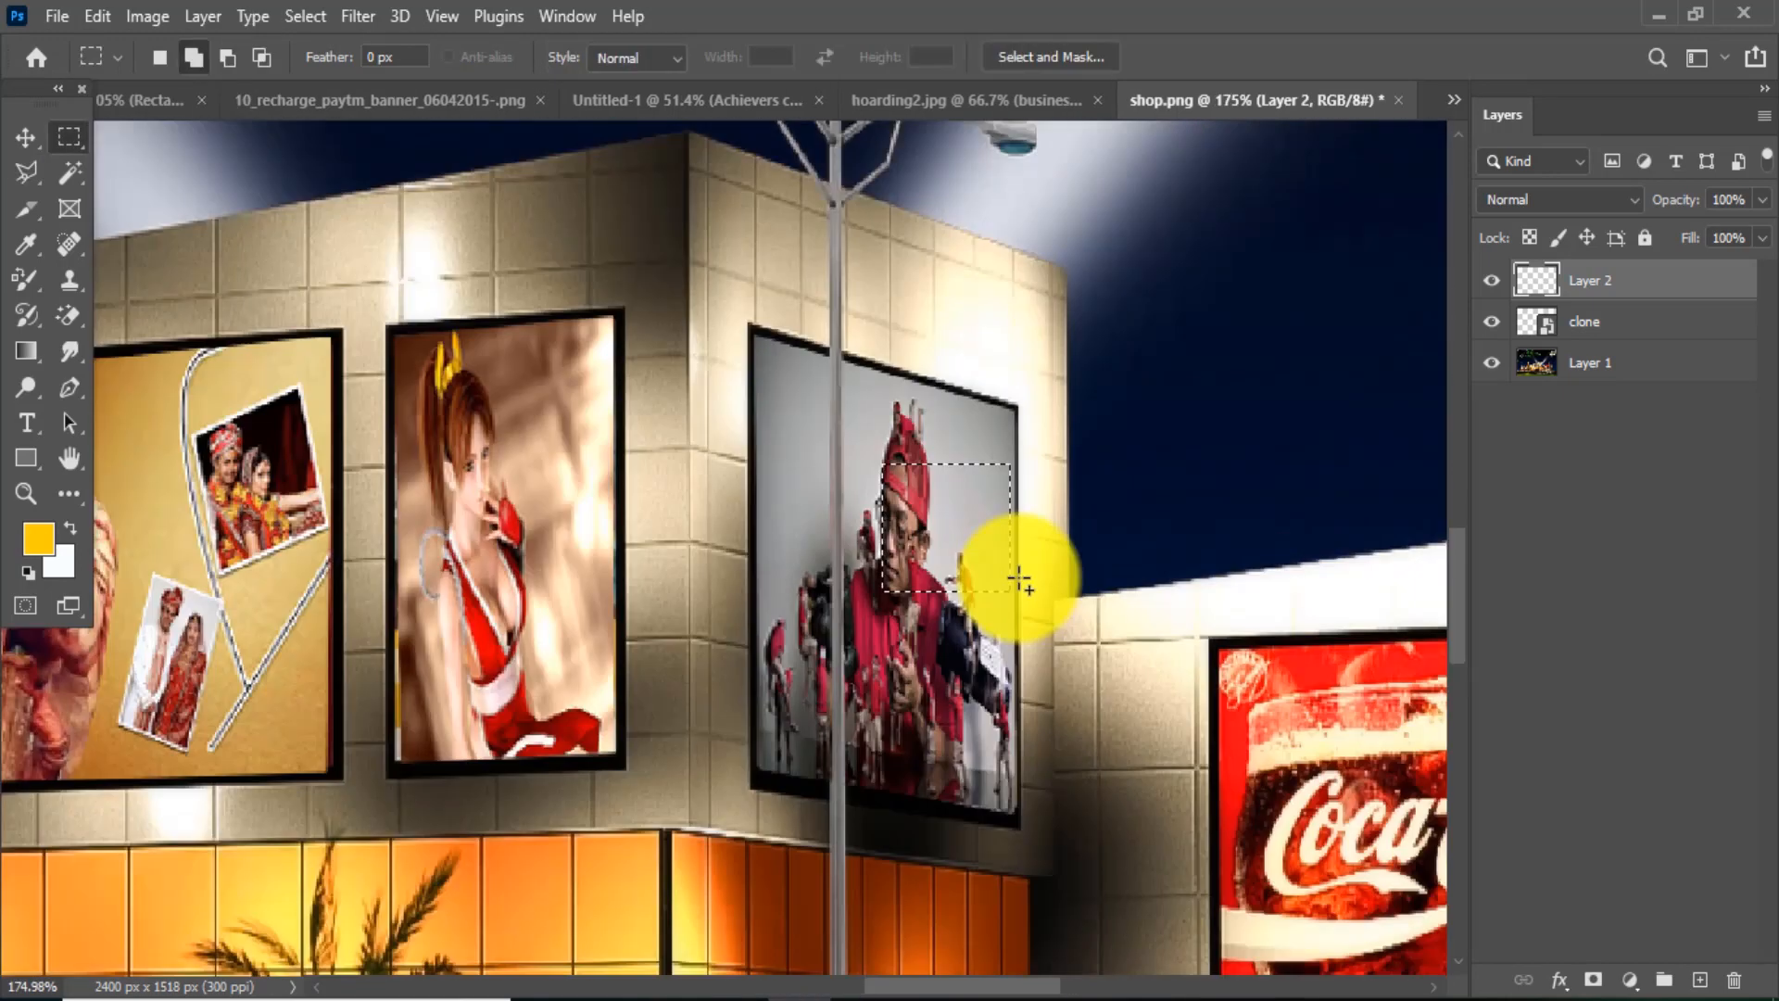
pyautogui.hotkey('ctrl', 'd')
pyautogui.click(33, 142)
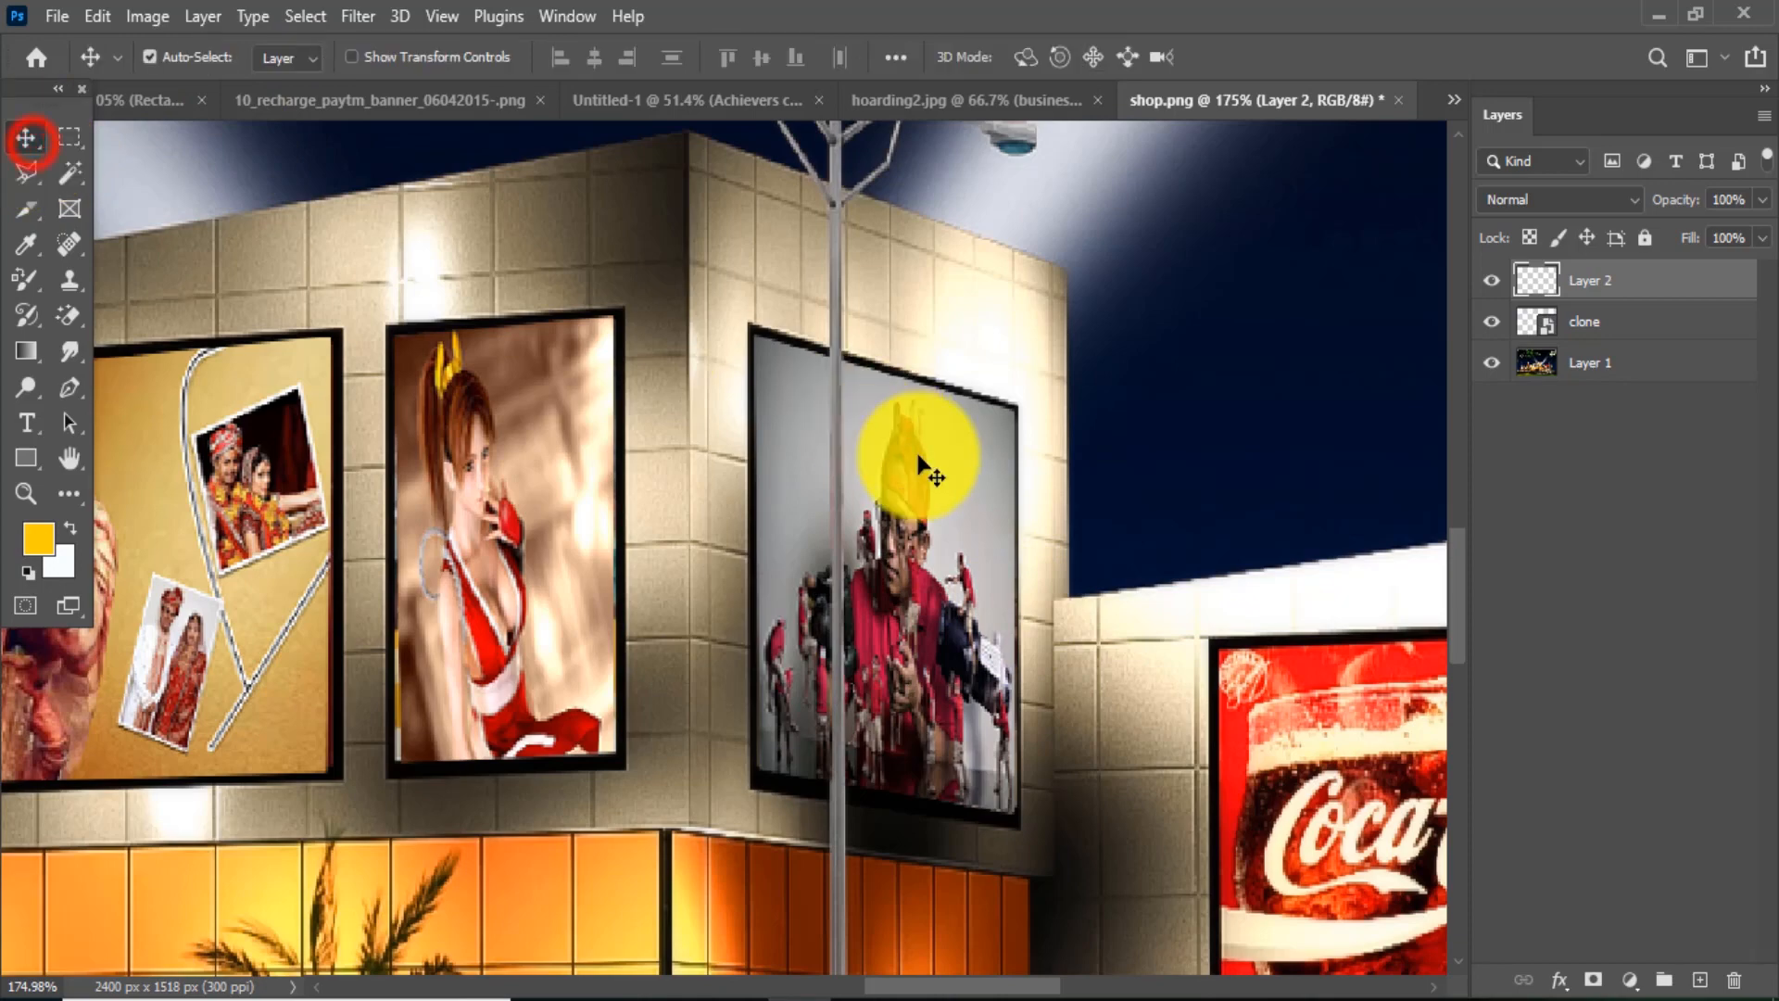
pyautogui.moveTo(739, 540); pyautogui.dragTo(1124, 537)
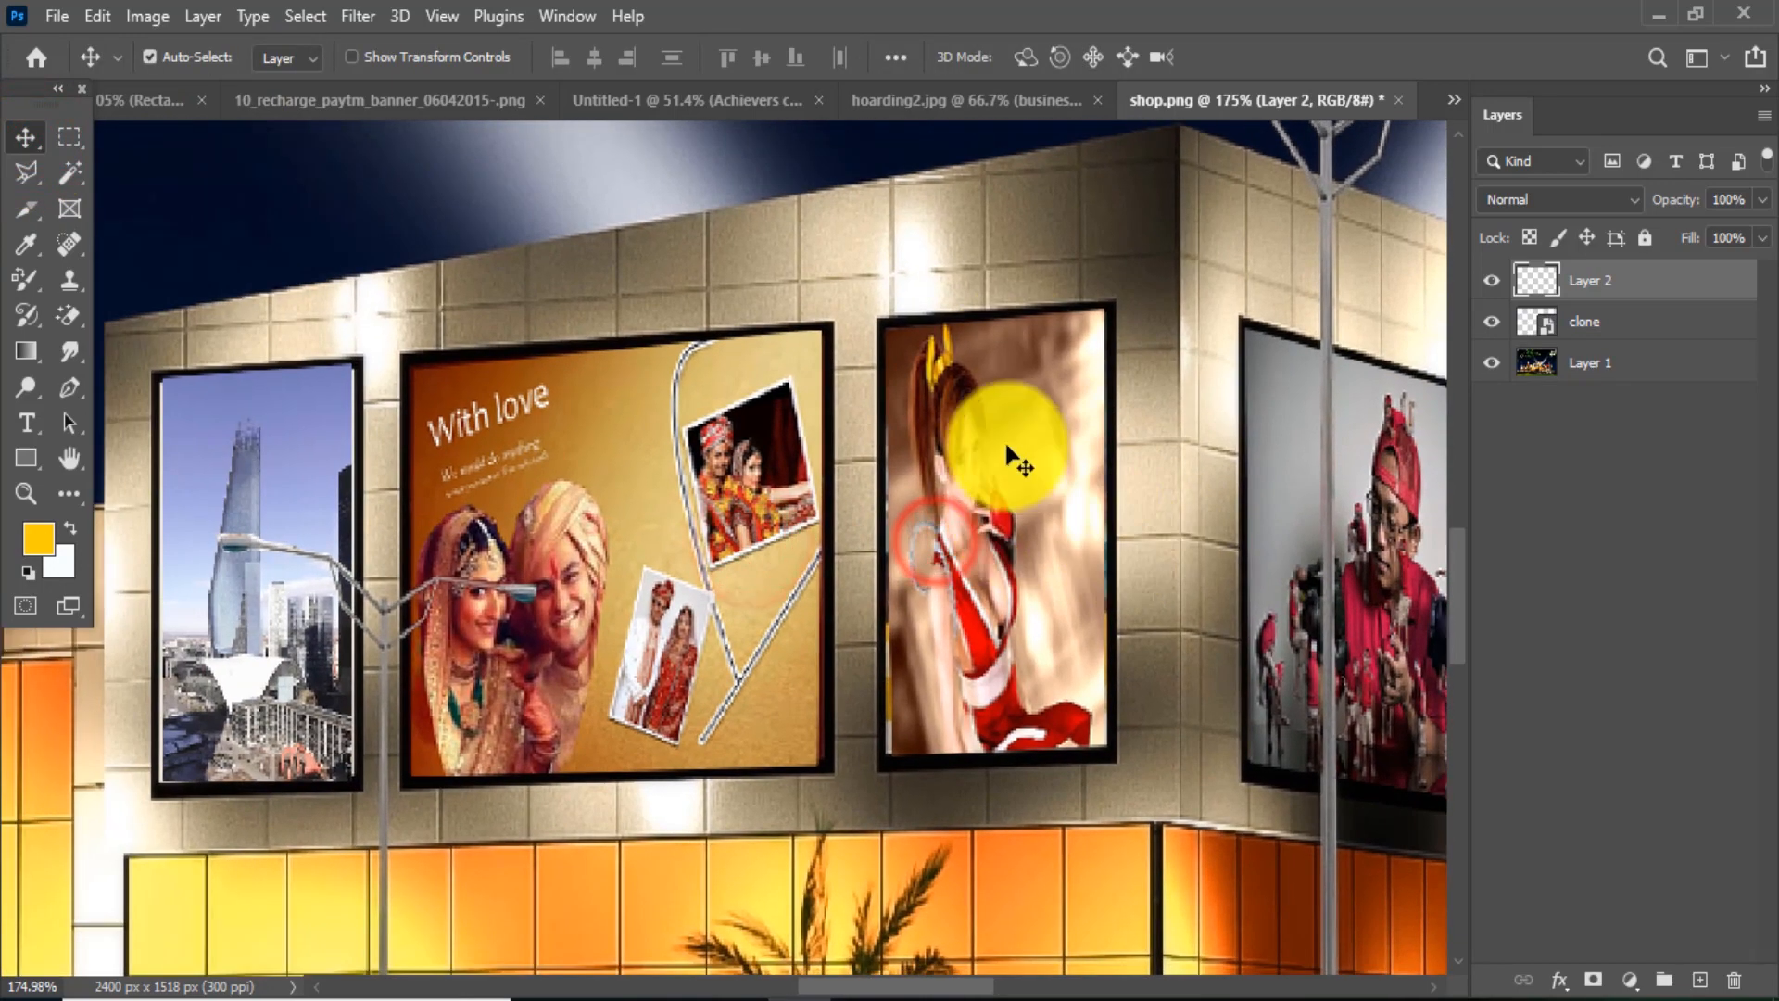
pyautogui.moveTo(952, 578); pyautogui.dragTo(1138, 495)
pyautogui.scroll(2, 659, 514)
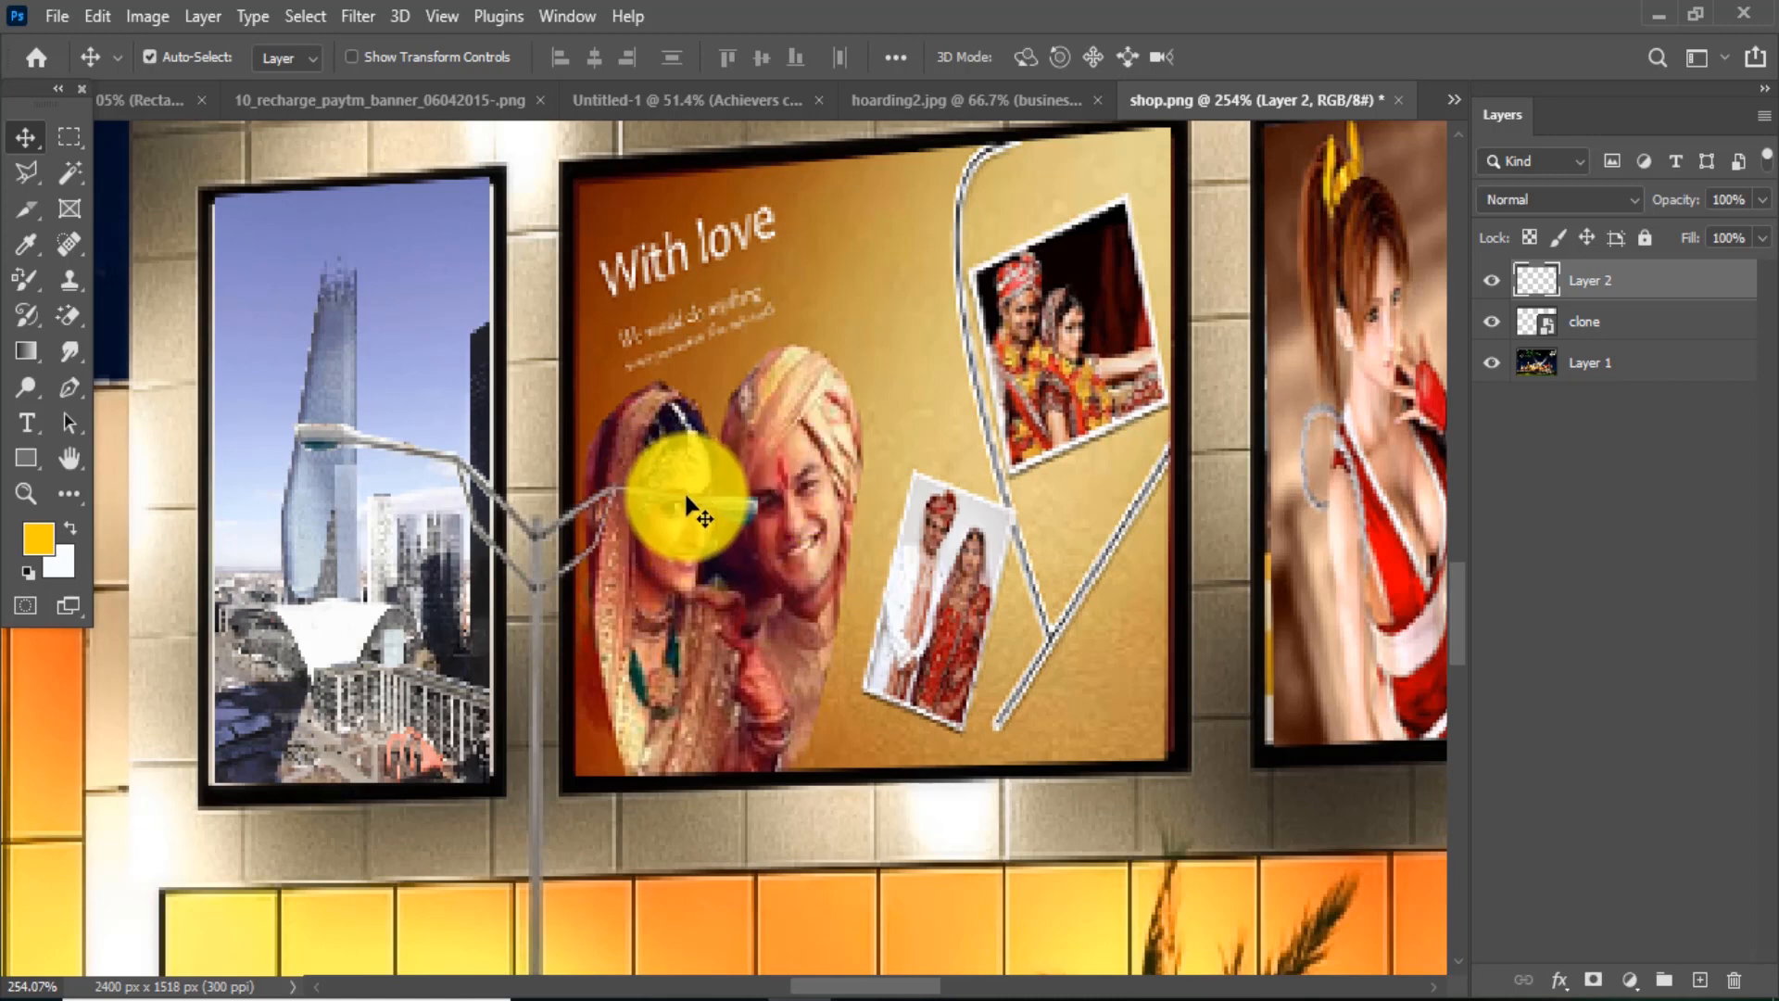
pyautogui.moveTo(727, 501)
pyautogui.mouseDown()
pyautogui.moveTo(570, 500)
pyautogui.moveTo(623, 567)
pyautogui.mouseUp()
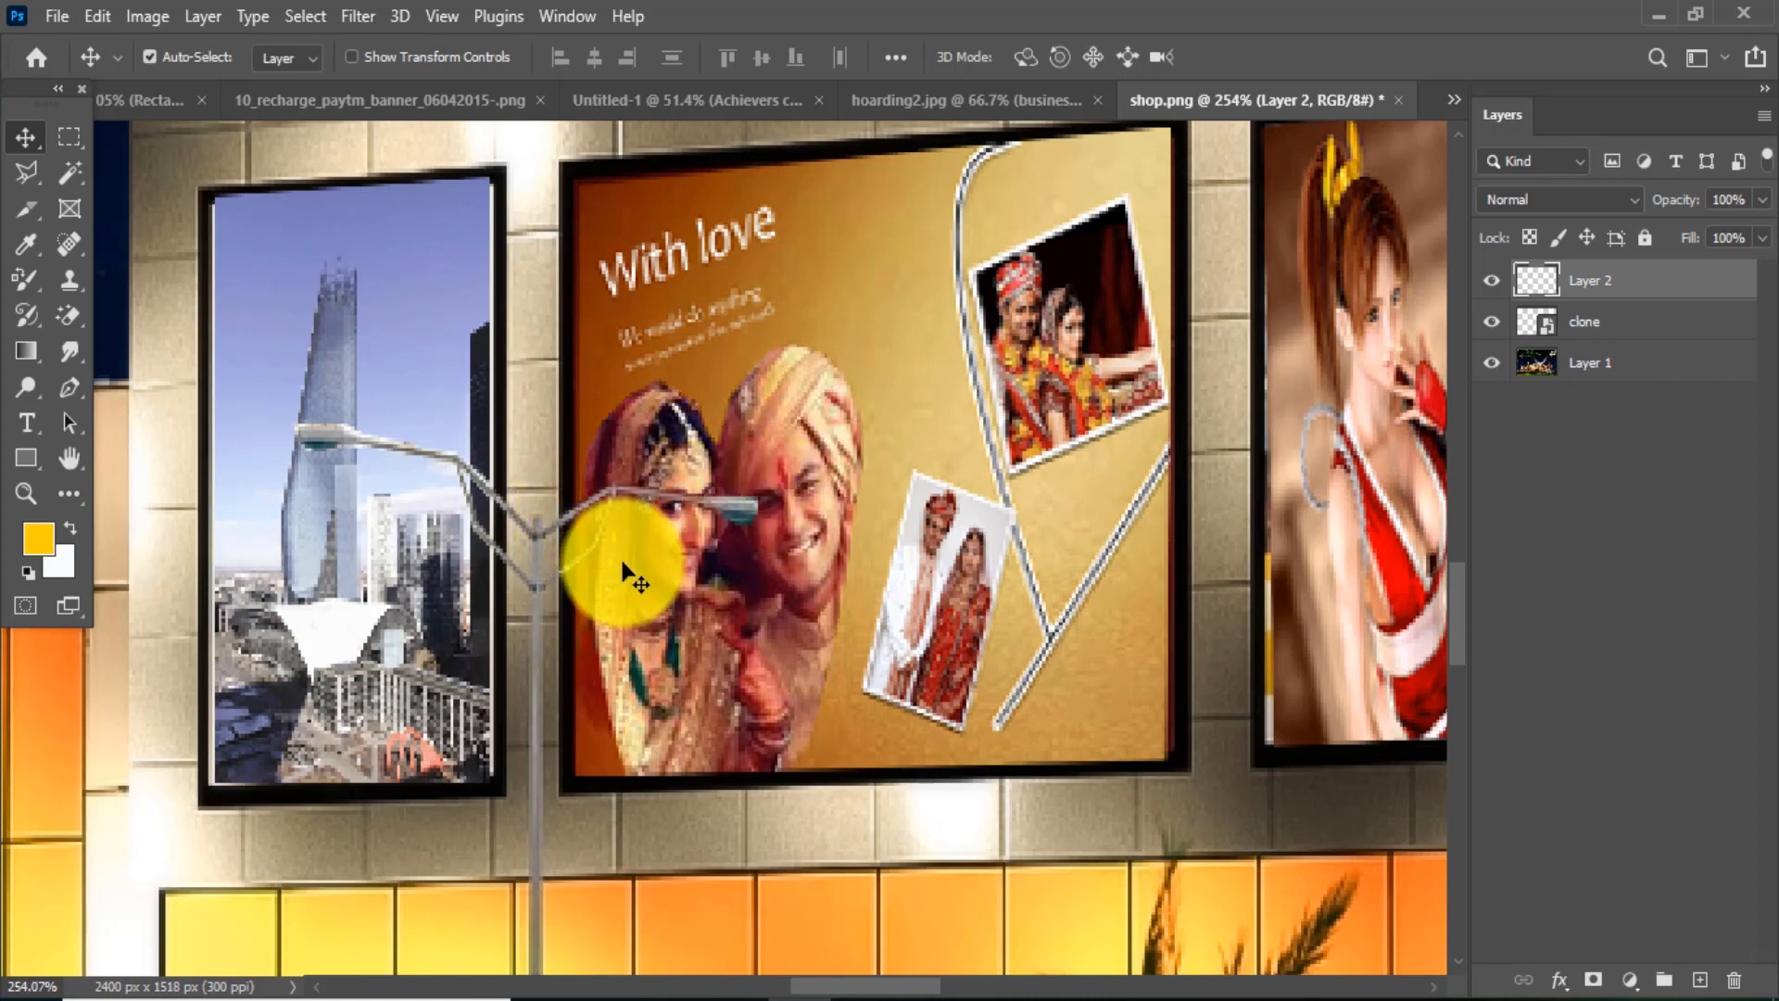